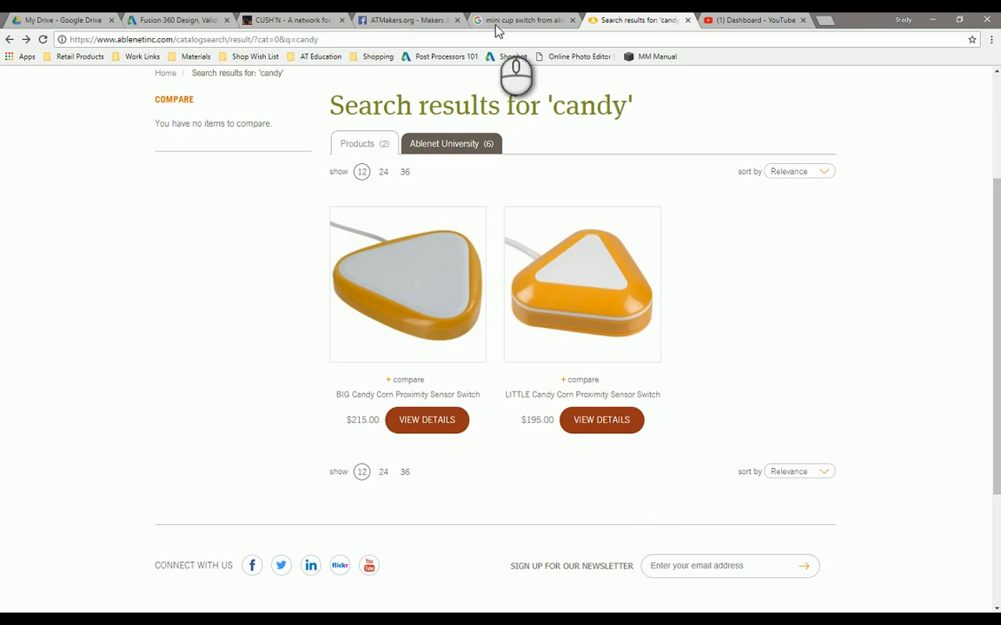
Look through the discussion posts in the ATMakers.org - Makers & Users Facebook group
{"action": "left_click", "coordinate": [825, 21]}
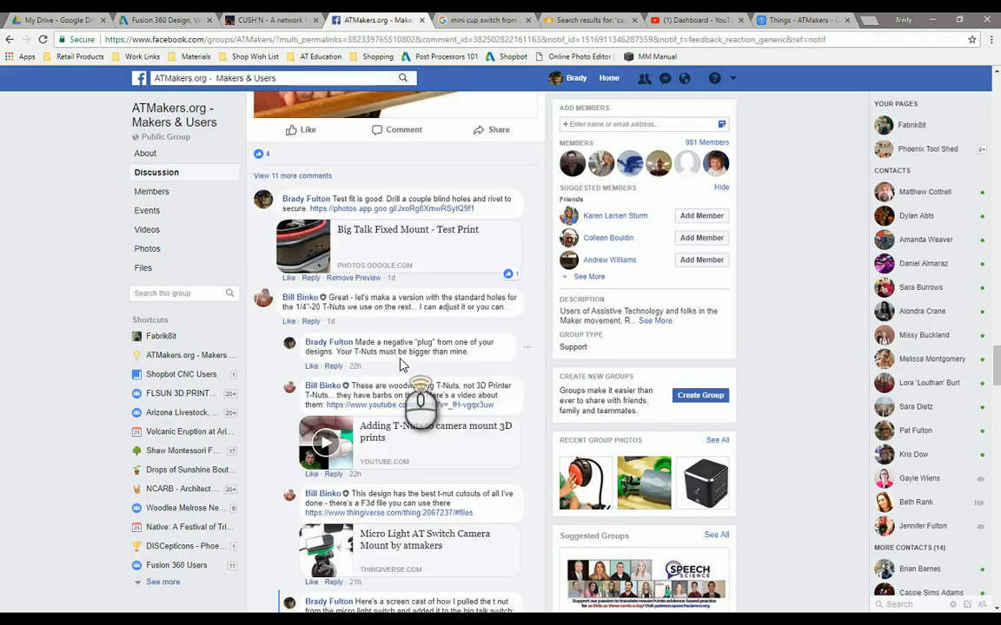
{"action": "scroll", "coordinate": [403, 366], "scroll_direction": "up", "scroll_amount": 12}
{"action": "scroll", "coordinate": [403, 367], "scroll_direction": "up", "scroll_amount": 5}
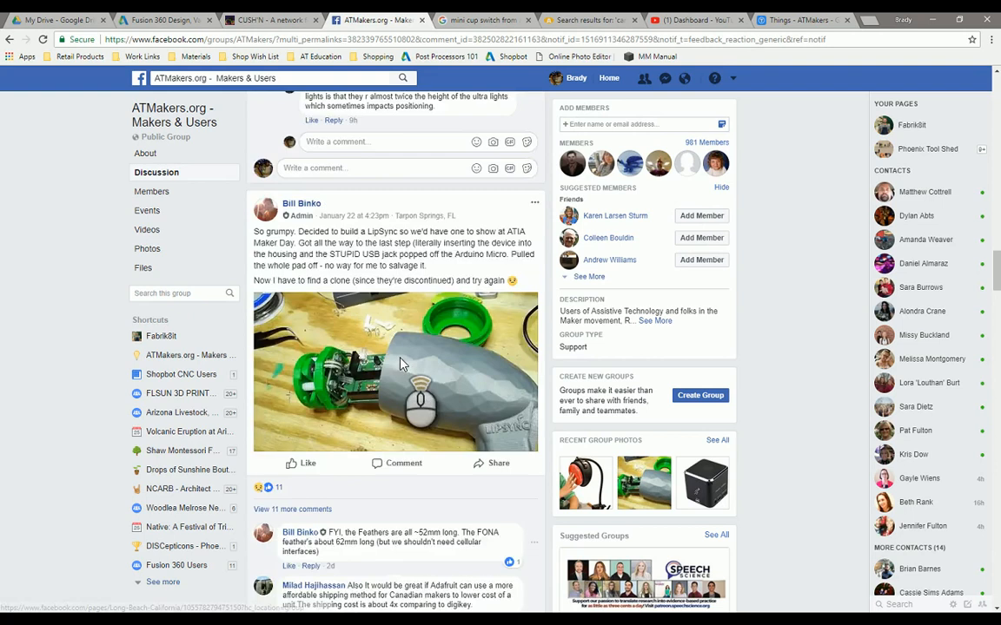
Open the atmakers.org website in a new browser tab and look over its home page
{"action": "left_click", "coordinate": [866, 21]}
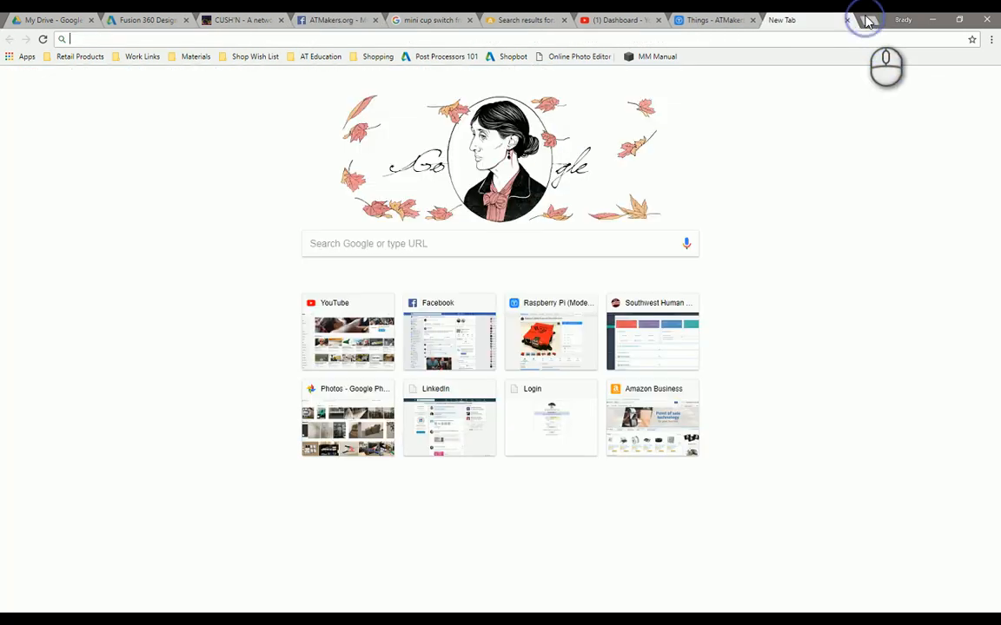
{"action": "type", "text": "atm"}
{"action": "key", "text": "Return"}
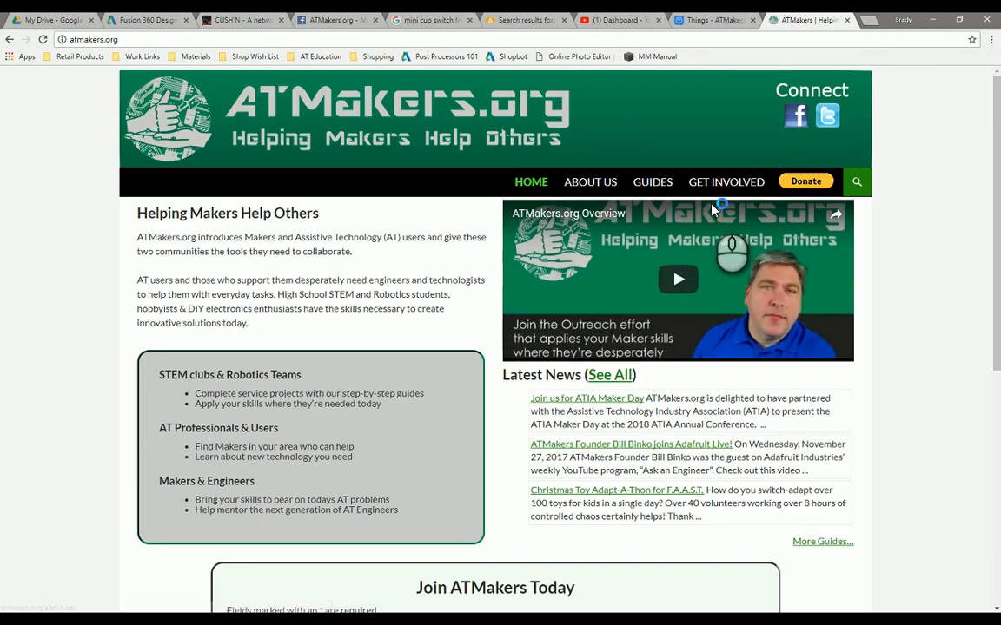
{"action": "scroll", "coordinate": [821, 256], "scroll_direction": "down", "scroll_amount": 4}
{"action": "scroll", "coordinate": [821, 256], "scroll_direction": "up", "scroll_amount": 4}
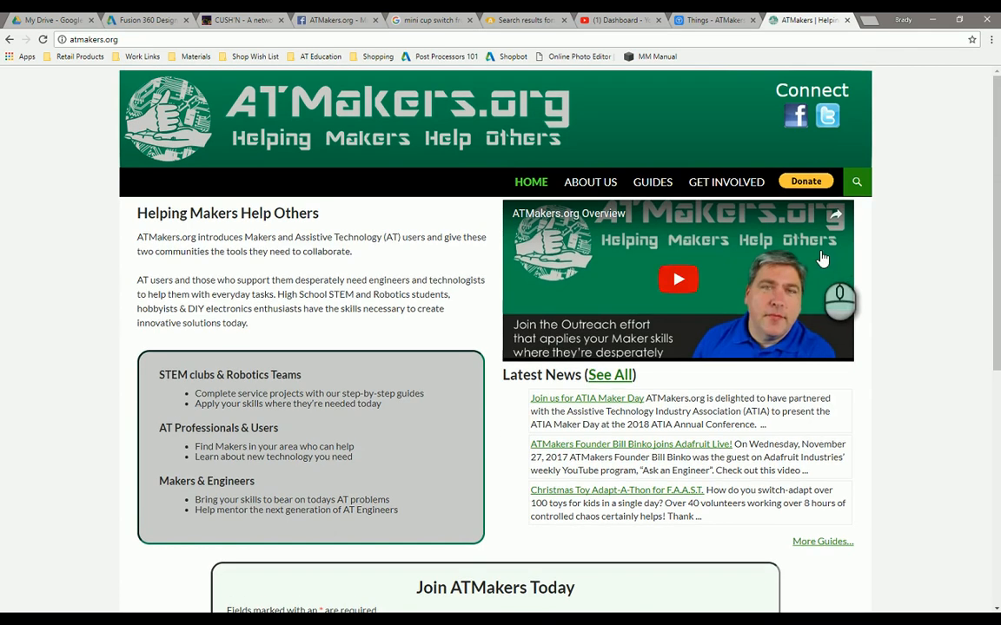
Open the Guides section of the site and browse the posted switch adaptation guides
{"action": "left_click", "coordinate": [652, 184]}
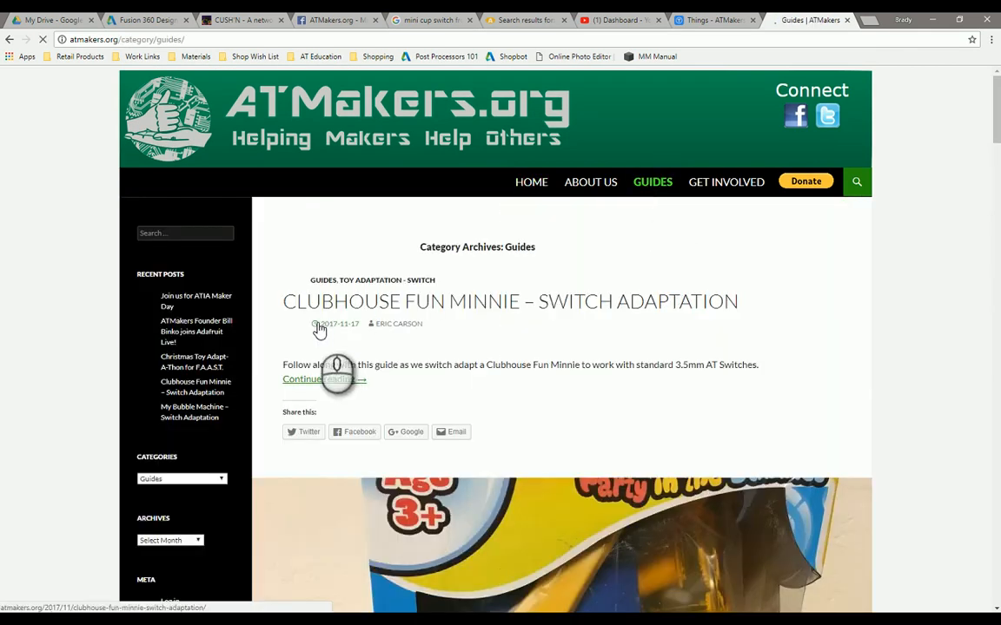
{"action": "scroll", "coordinate": [558, 363], "scroll_direction": "down", "scroll_amount": 1}
{"action": "scroll", "coordinate": [558, 364], "scroll_direction": "down", "scroll_amount": 10}
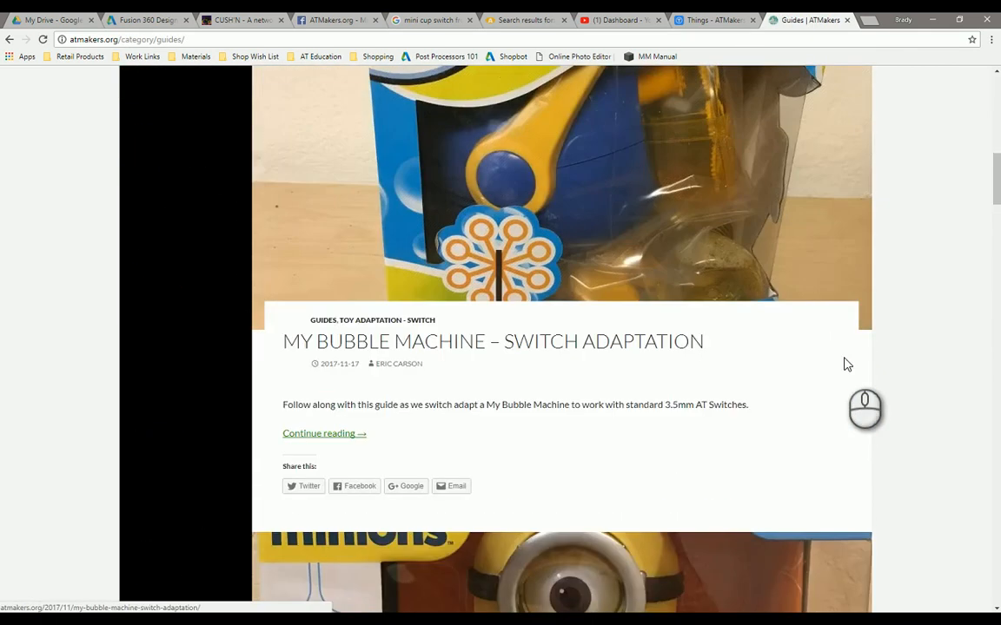
{"action": "scroll", "coordinate": [849, 365], "scroll_direction": "down", "scroll_amount": 20}
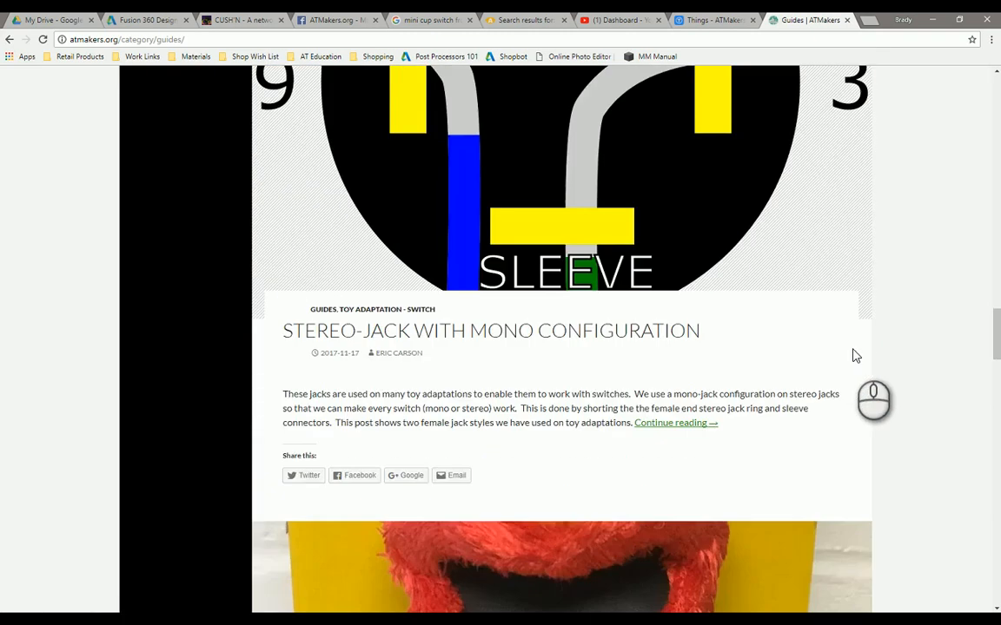
{"action": "scroll", "coordinate": [856, 356], "scroll_direction": "down", "scroll_amount": 8}
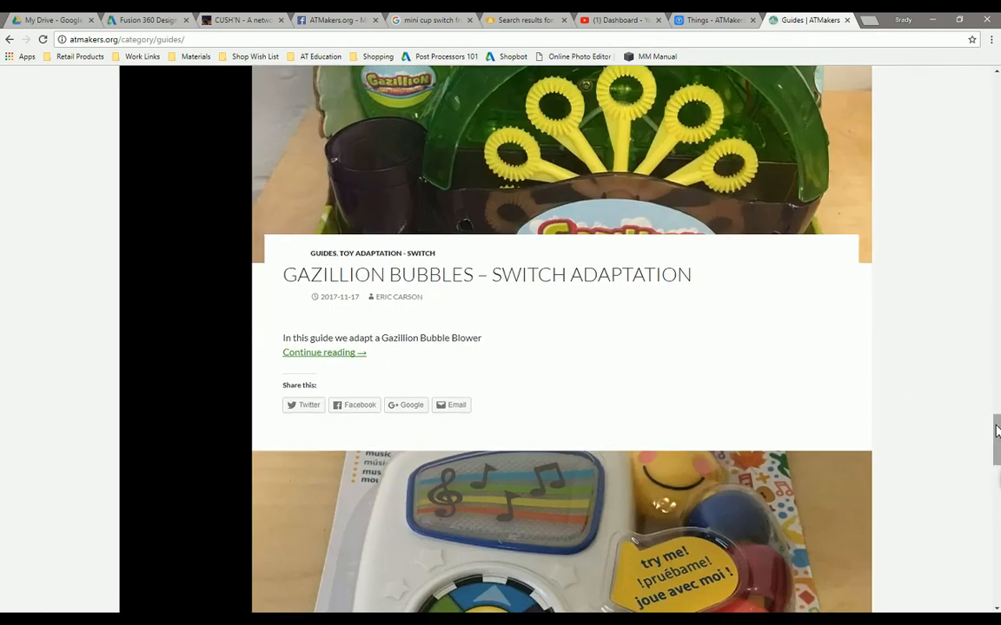
{"action": "left_click_drag", "start_coordinate": [990, 424], "coordinate": [968, 83]}
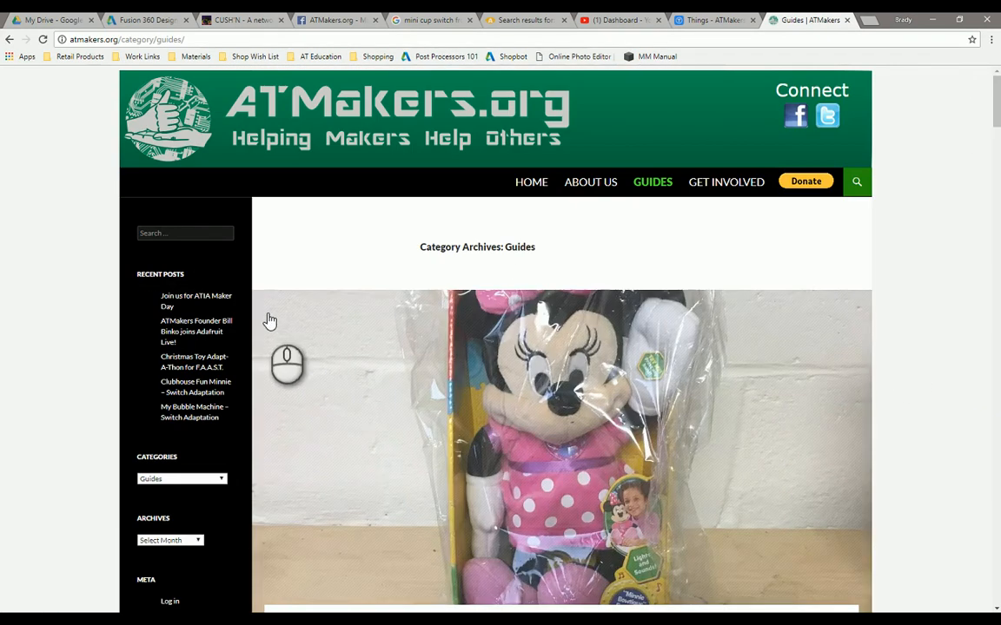
Search the ATMakers site for "candy" and look over the matching article
{"action": "left_click", "coordinate": [193, 233]}
{"action": "type", "text": "candy"}
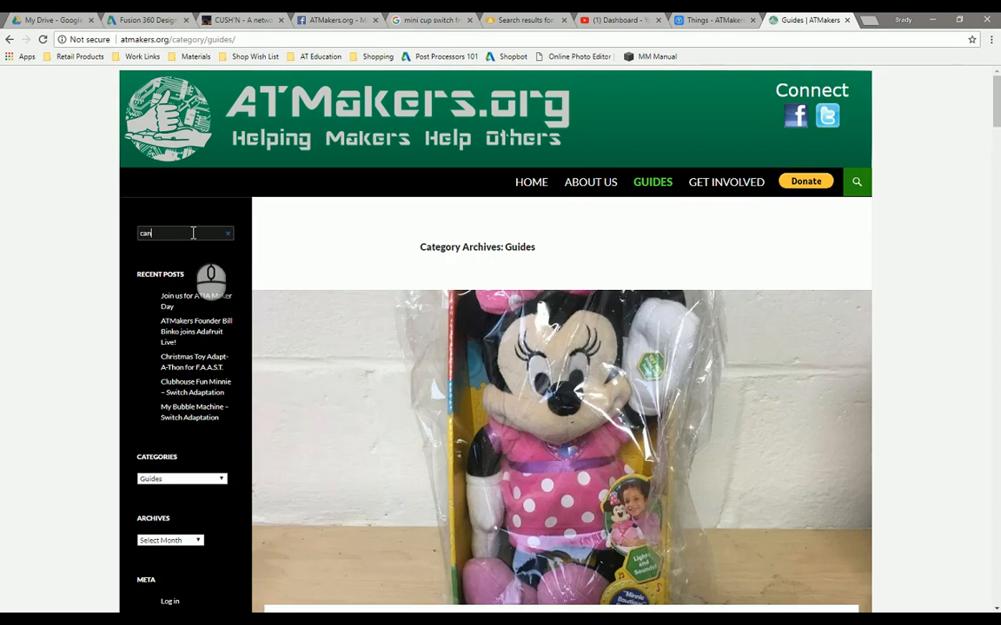
{"action": "key", "text": "Return"}
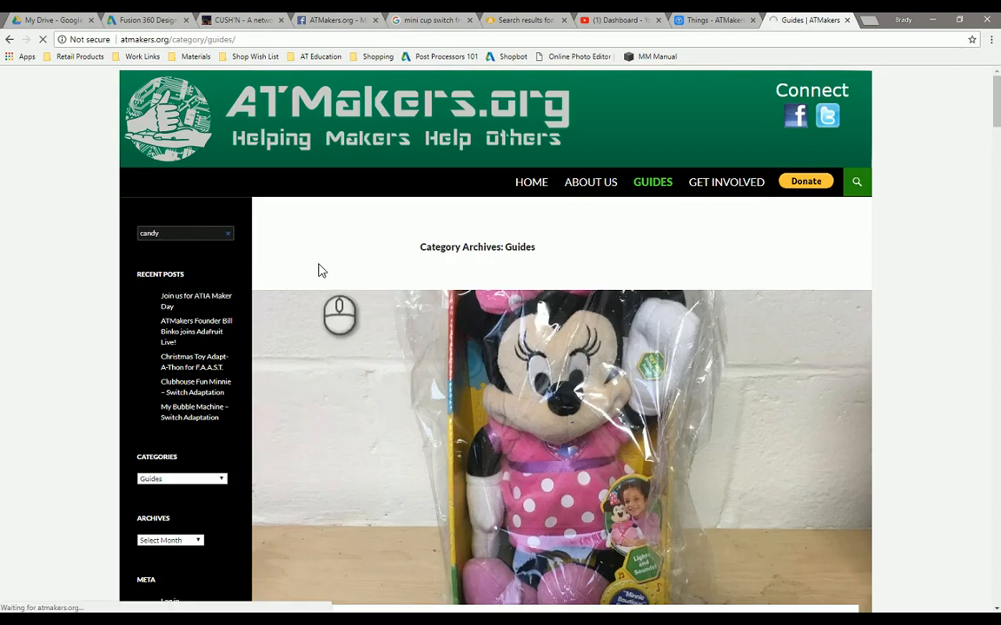
{"action": "scroll", "coordinate": [690, 355], "scroll_direction": "down", "scroll_amount": 5}
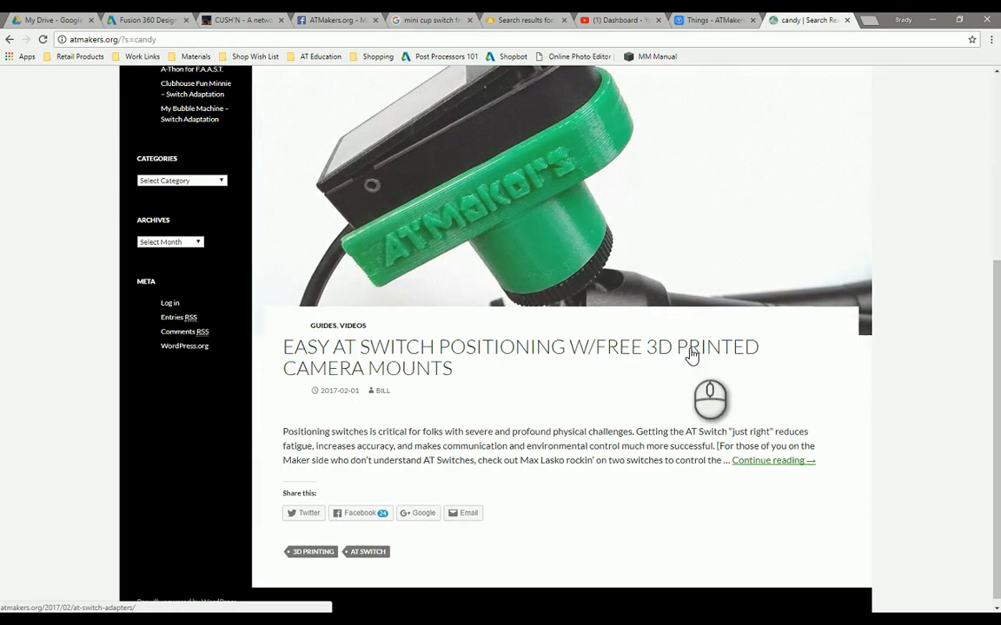
Open the article on 3D printed camera mounts, view its Adapter for Ablenet Candy Corn, and return to the AbleNet product search results
{"action": "left_click", "coordinate": [487, 351]}
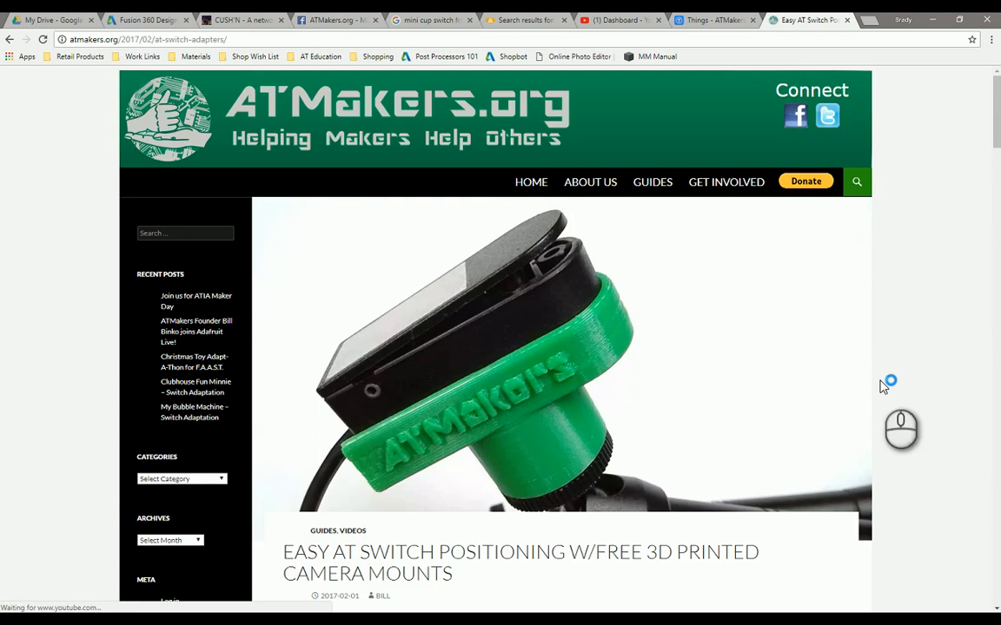
{"action": "scroll", "coordinate": [886, 384], "scroll_direction": "down", "scroll_amount": 8}
{"action": "scroll", "coordinate": [884, 385], "scroll_direction": "down", "scroll_amount": 15}
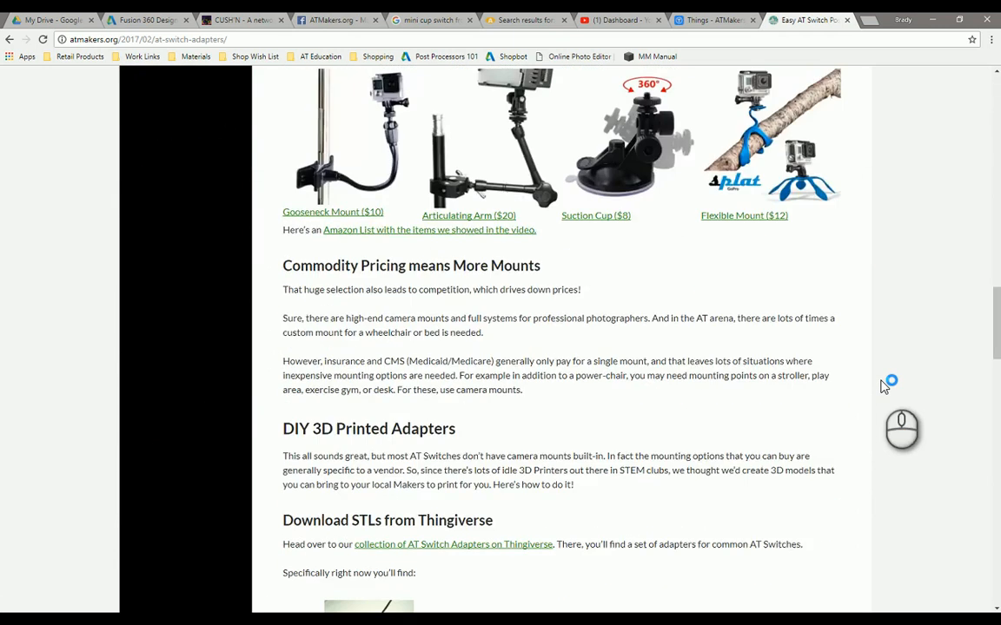
{"action": "scroll", "coordinate": [883, 386], "scroll_direction": "up", "scroll_amount": 2}
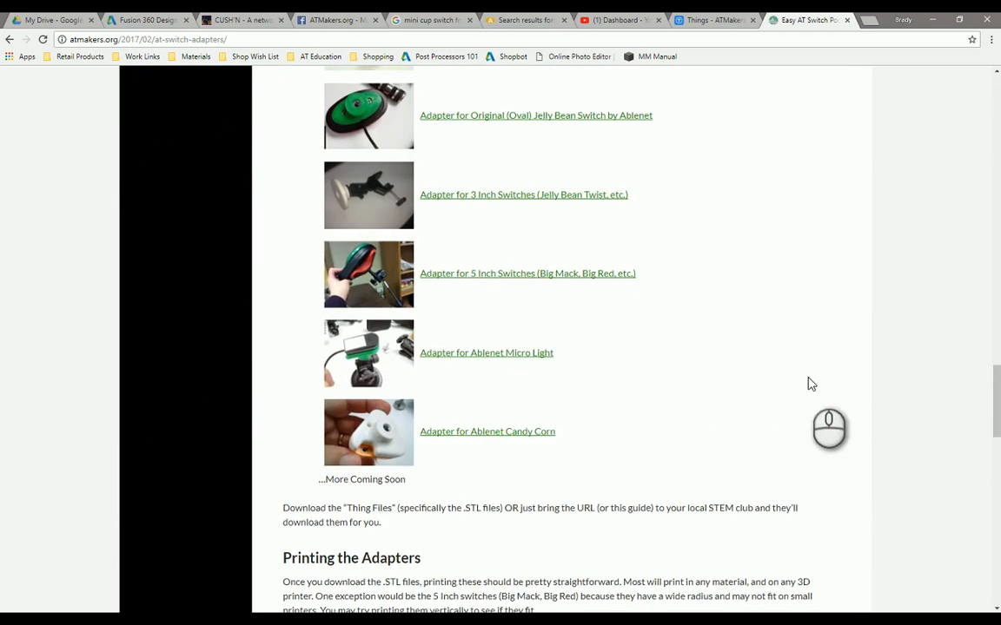
{"action": "left_click", "coordinate": [493, 439]}
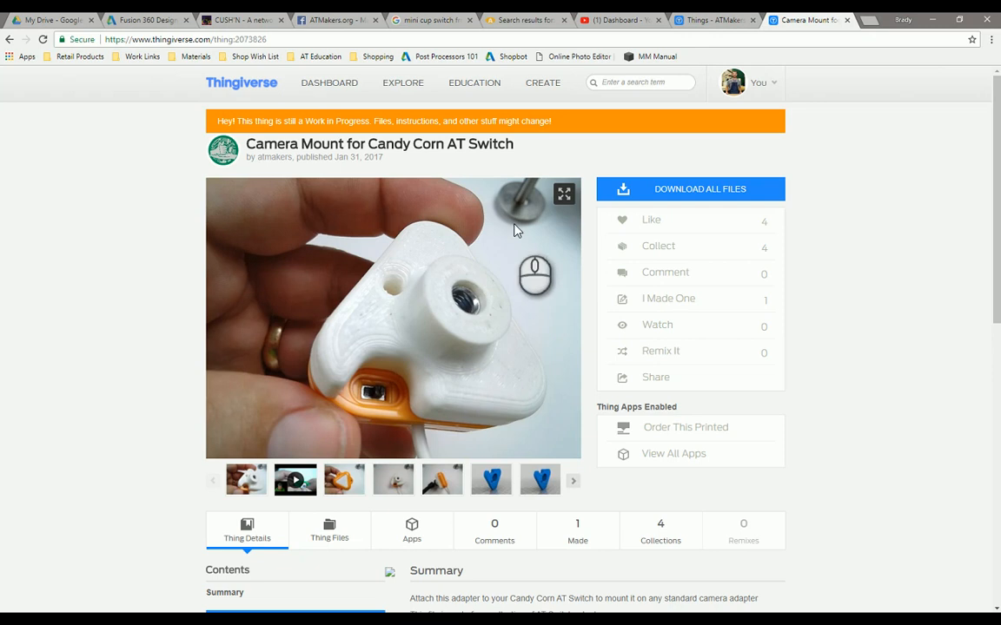
{"action": "left_click", "coordinate": [516, 21]}
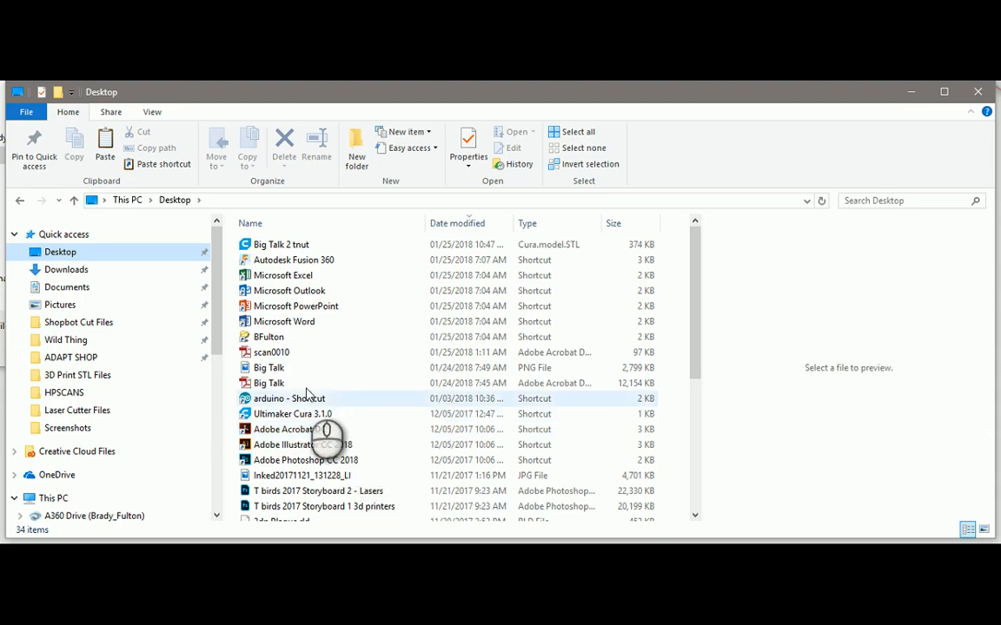
Open the scan0010 PDF from the Desktop folder in Adobe Illustrator CC 2018
{"action": "left_click", "coordinate": [271, 354]}
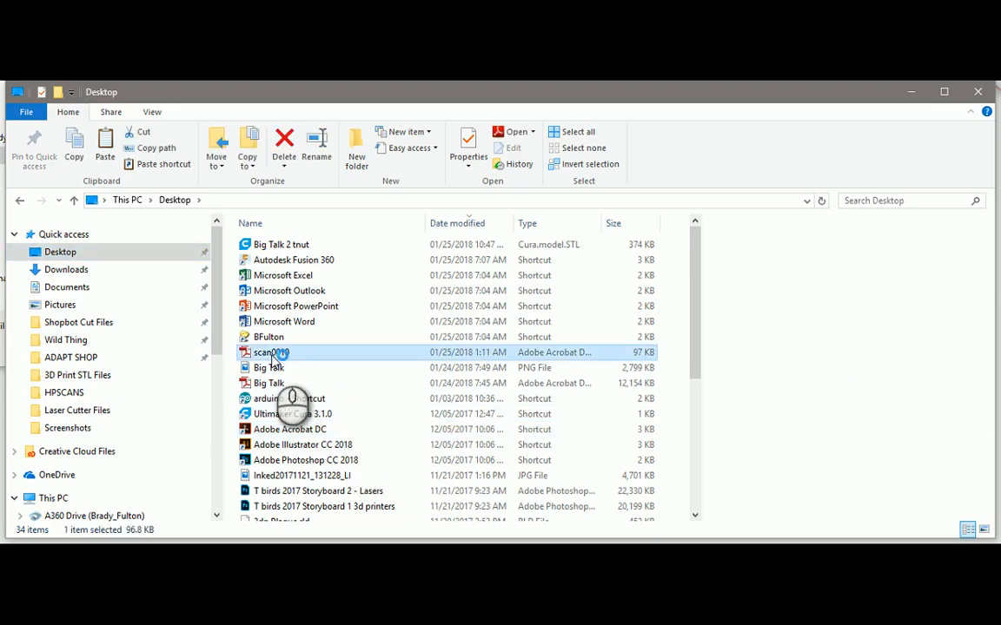
{"action": "right_click", "coordinate": [273, 354]}
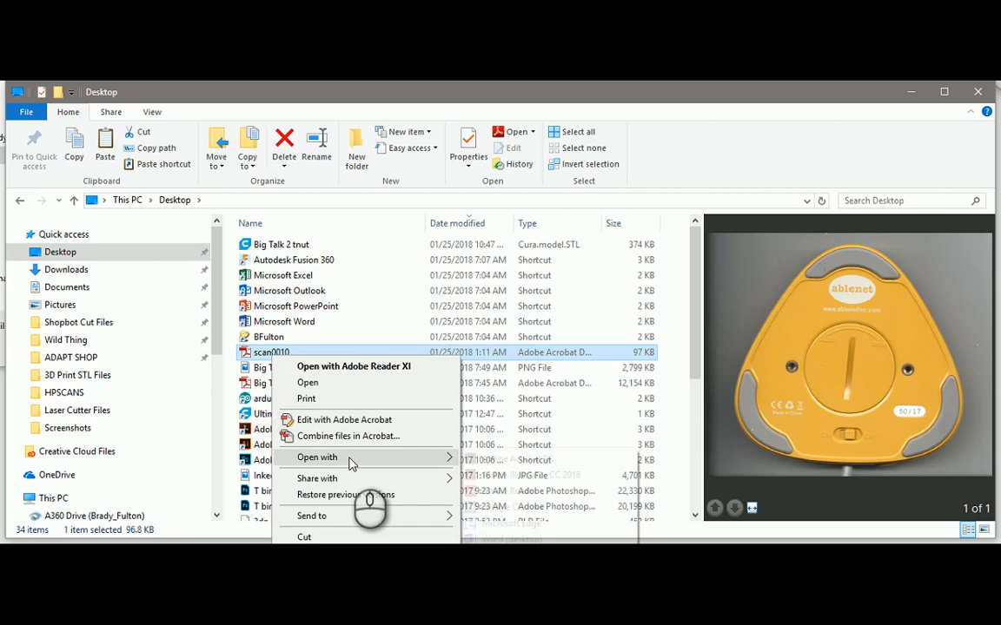
{"action": "mouse_move", "coordinate": [351, 459]}
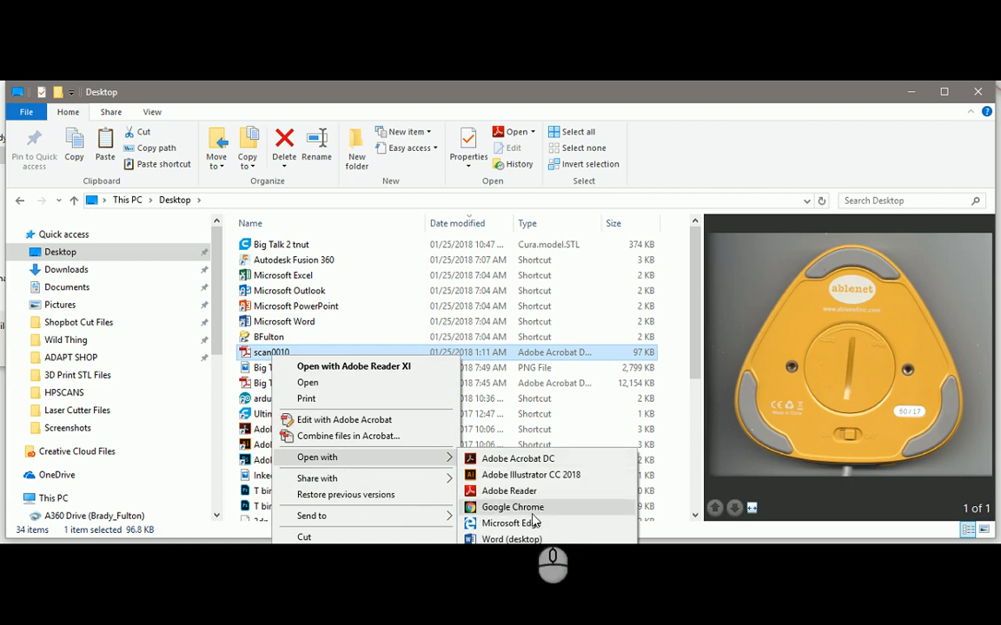
{"action": "left_click", "coordinate": [539, 476]}
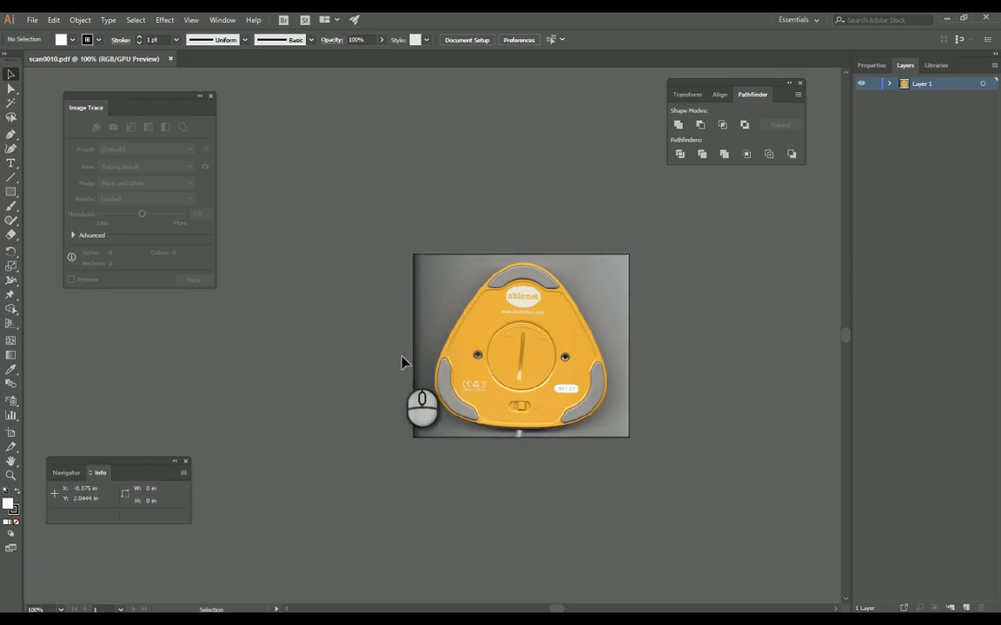
{"action": "scroll", "coordinate": [550, 375], "scroll_direction": "up", "scroll_amount": 2, "text": "alt"}
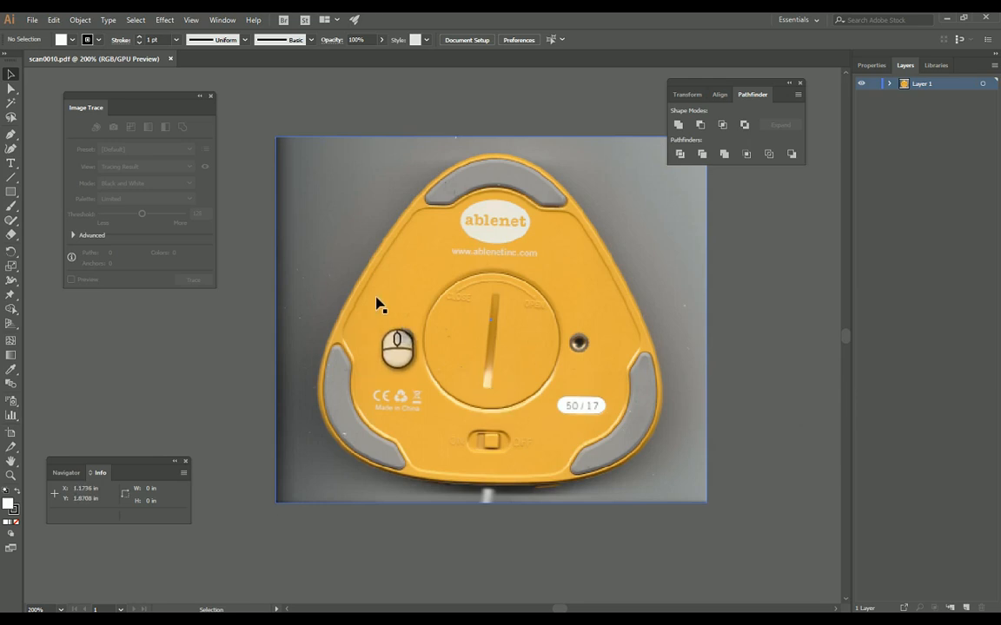
{"action": "left_click", "coordinate": [389, 227]}
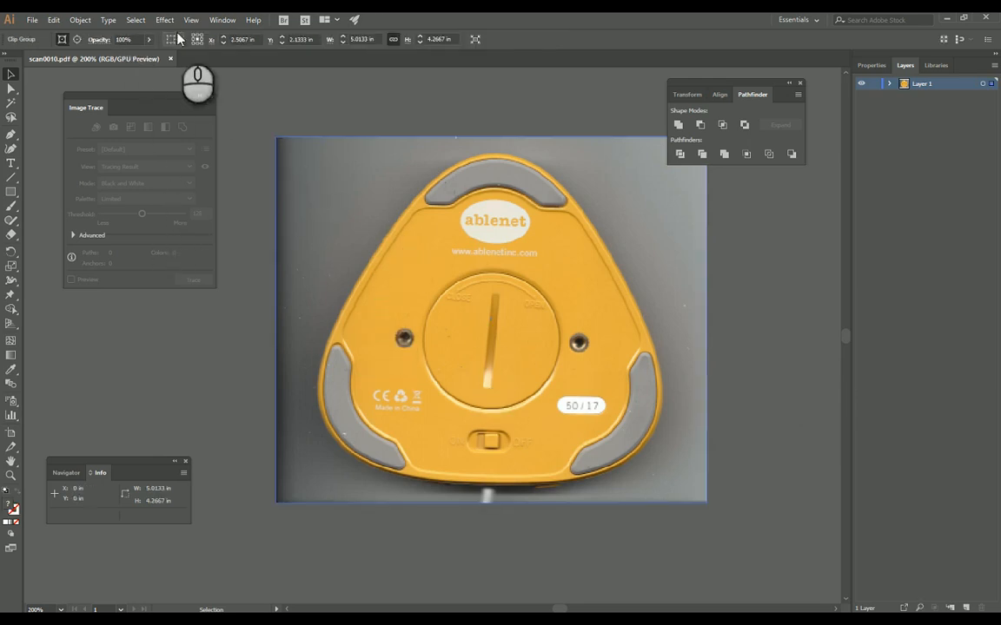
{"action": "left_click", "coordinate": [438, 125]}
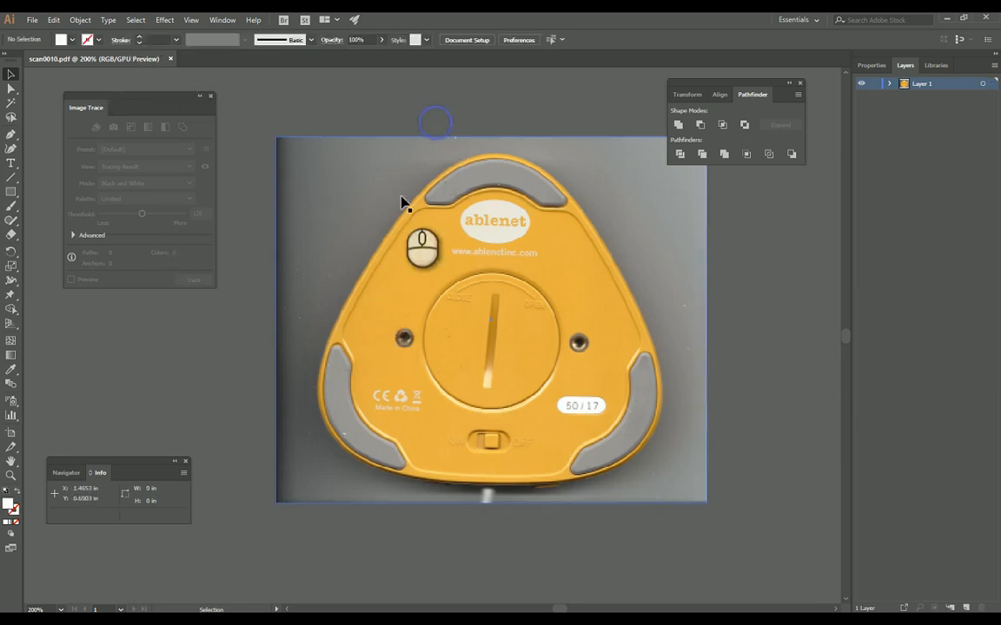
{"action": "left_click", "coordinate": [400, 198]}
{"action": "left_click", "coordinate": [449, 101]}
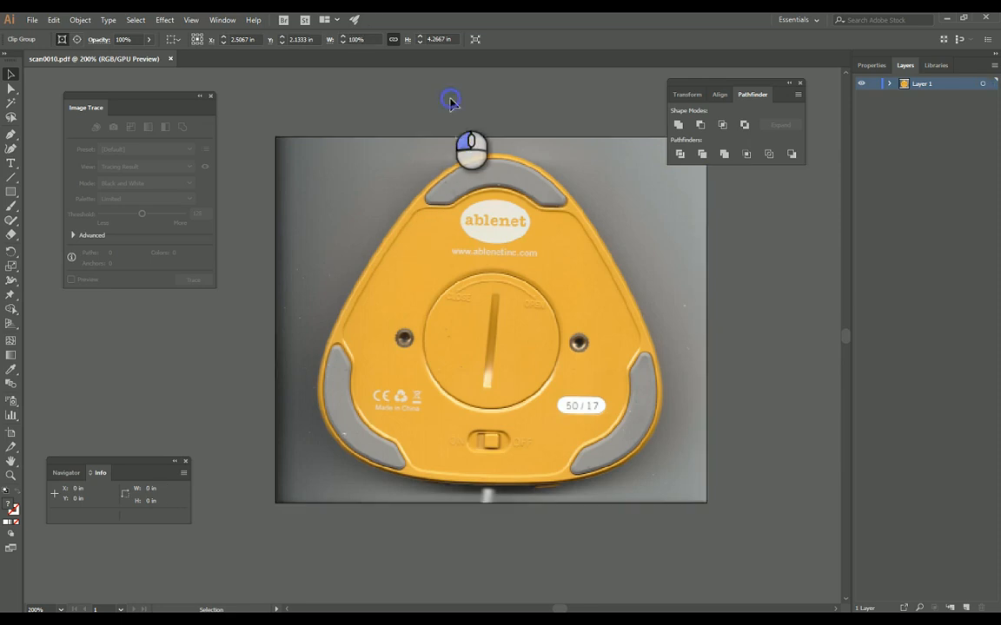
{"action": "left_click", "coordinate": [452, 182]}
{"action": "right_click", "coordinate": [452, 181]}
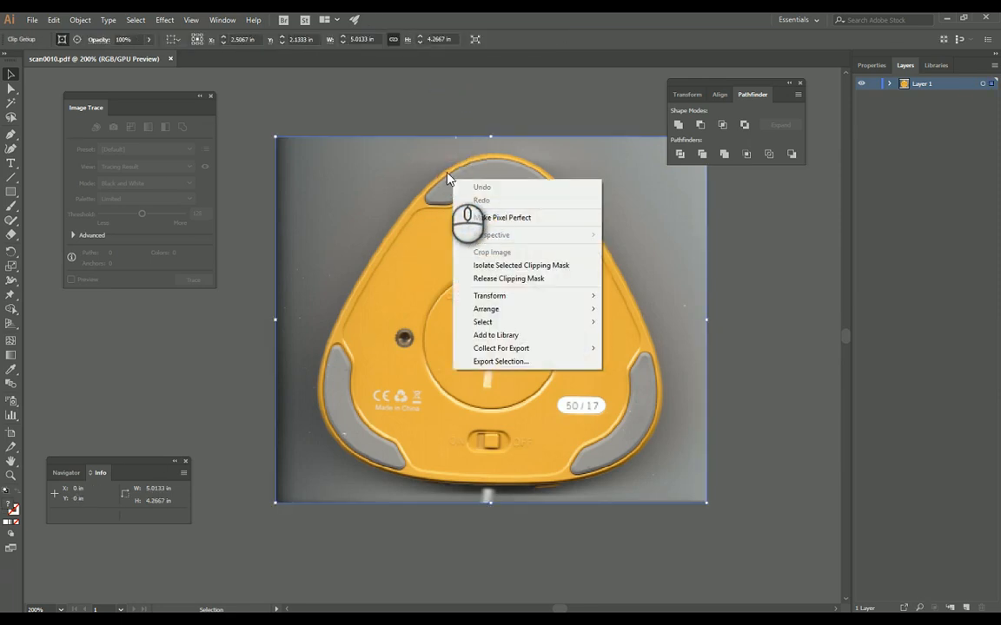
{"action": "left_click", "coordinate": [448, 178]}
Expand Layer 1 and its clip group, and select the embedded scan image inside it
{"action": "left_click", "coordinate": [889, 84]}
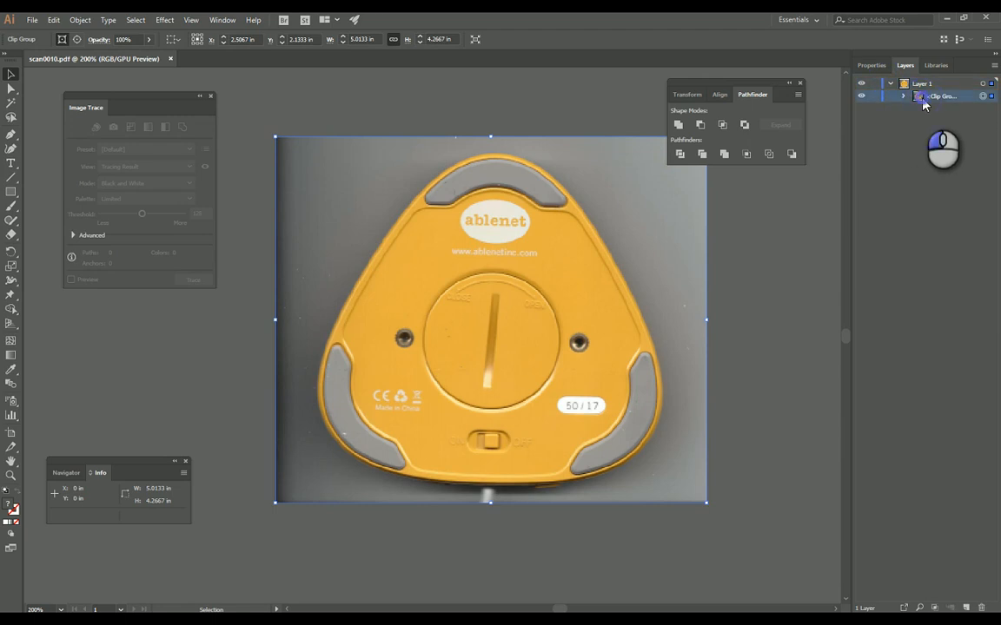
{"action": "left_click", "coordinate": [904, 96]}
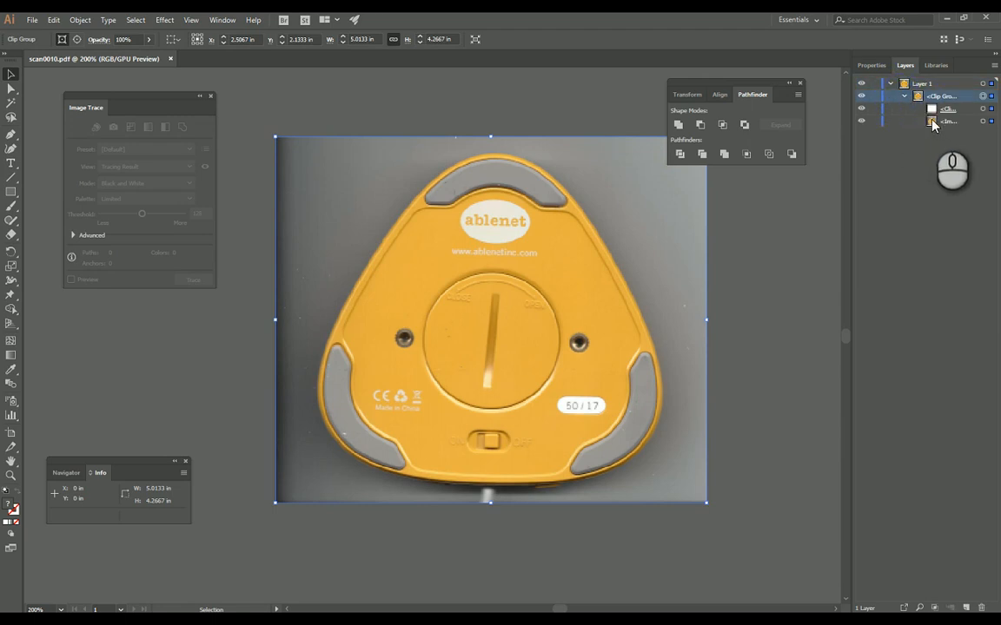
{"action": "left_click", "coordinate": [934, 123]}
{"action": "left_click", "coordinate": [982, 121]}
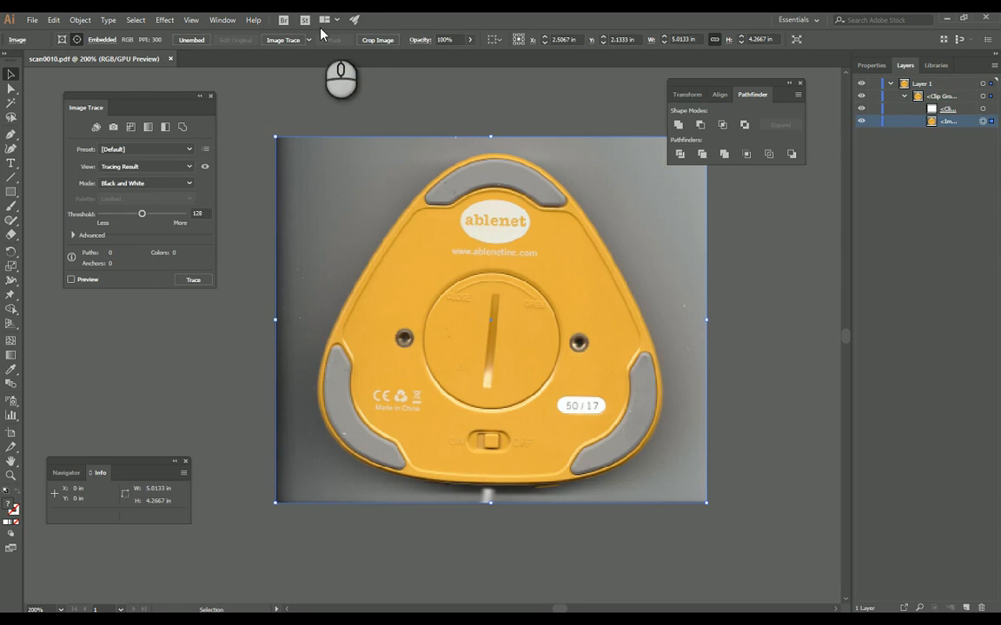
Apply Image Trace to the scanned image using the 3 Colors preset
{"action": "left_click", "coordinate": [280, 40]}
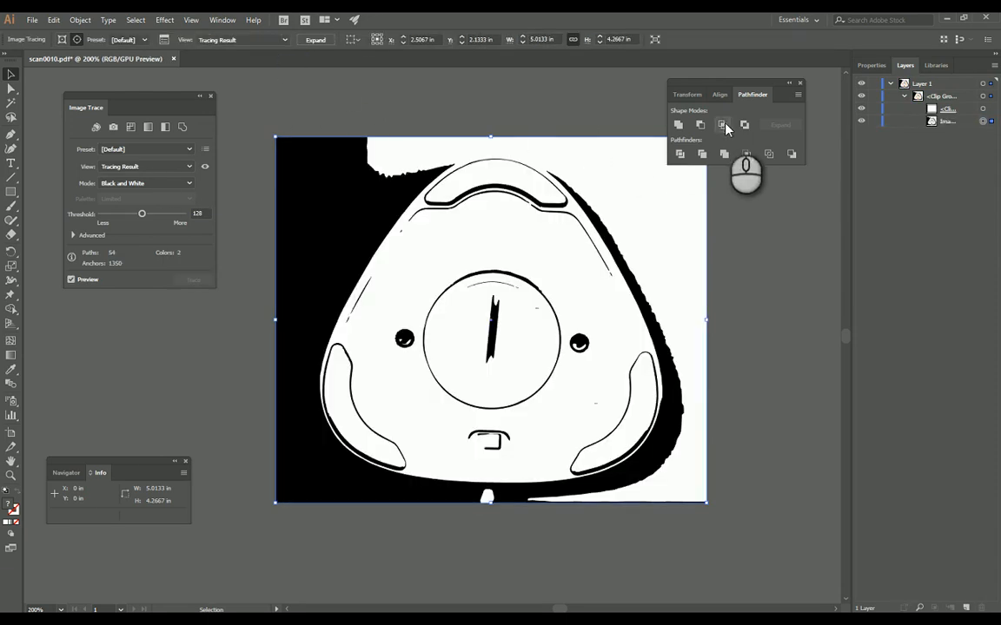
{"action": "left_click", "coordinate": [172, 151]}
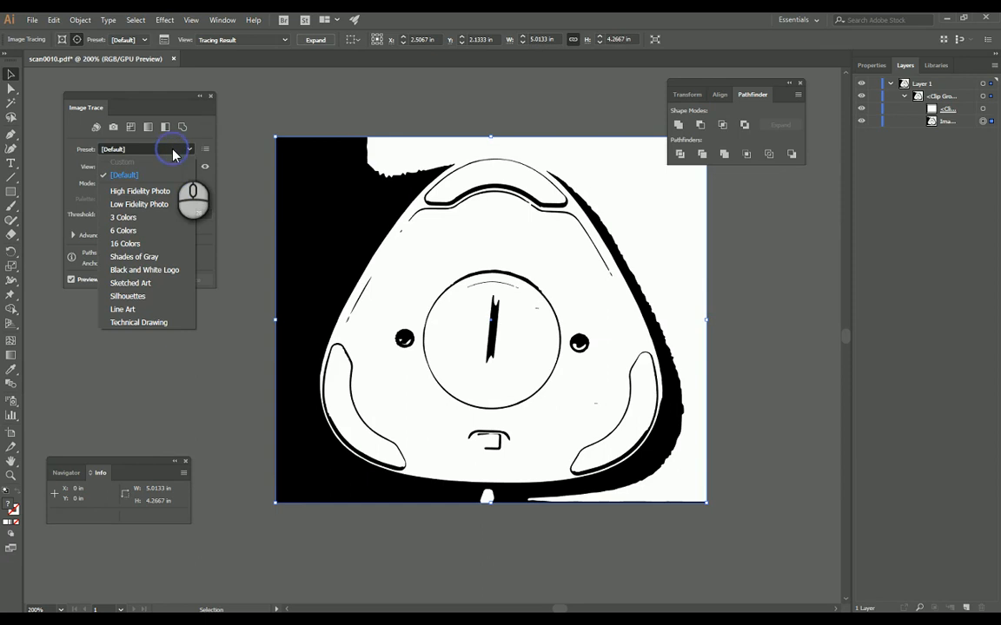
{"action": "left_click", "coordinate": [157, 218]}
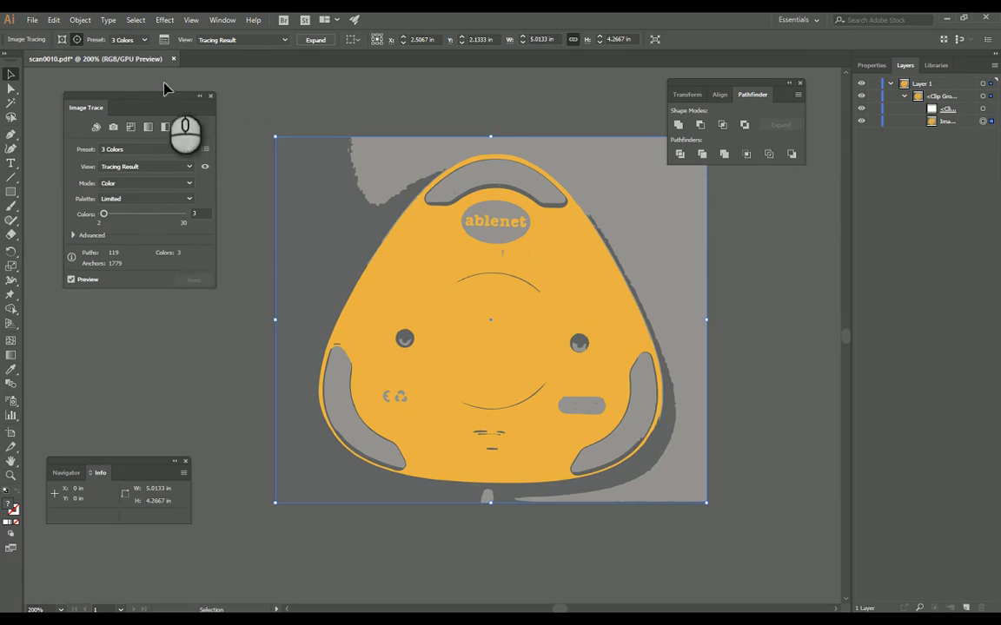
Expand the tracing into editable paths, deselect it, and list the resulting group's individual paths under Layer 1
{"action": "left_click", "coordinate": [316, 40]}
{"action": "left_click", "coordinate": [415, 104]}
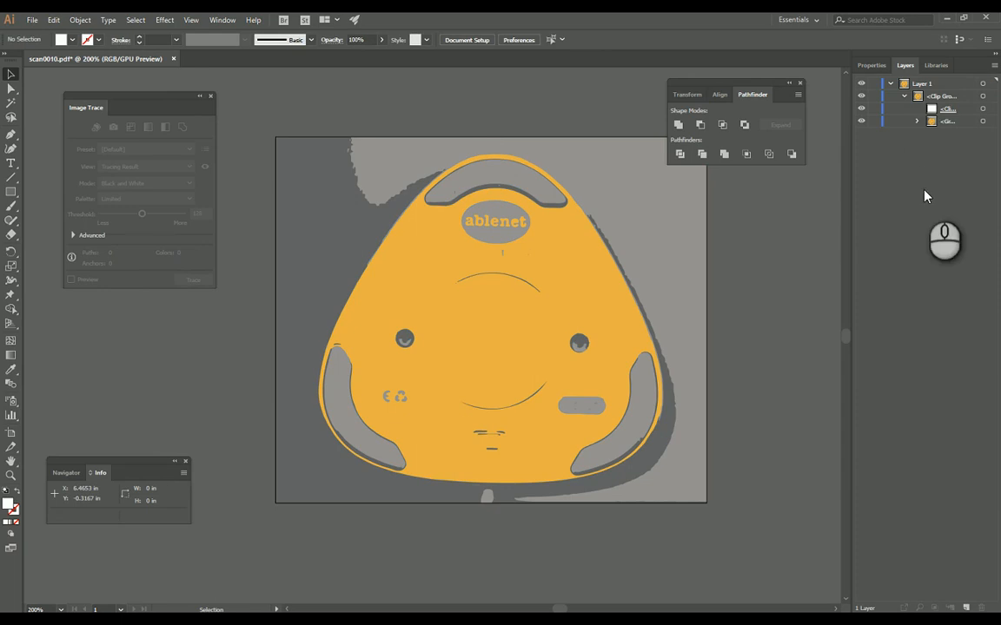
{"action": "left_click", "coordinate": [918, 122]}
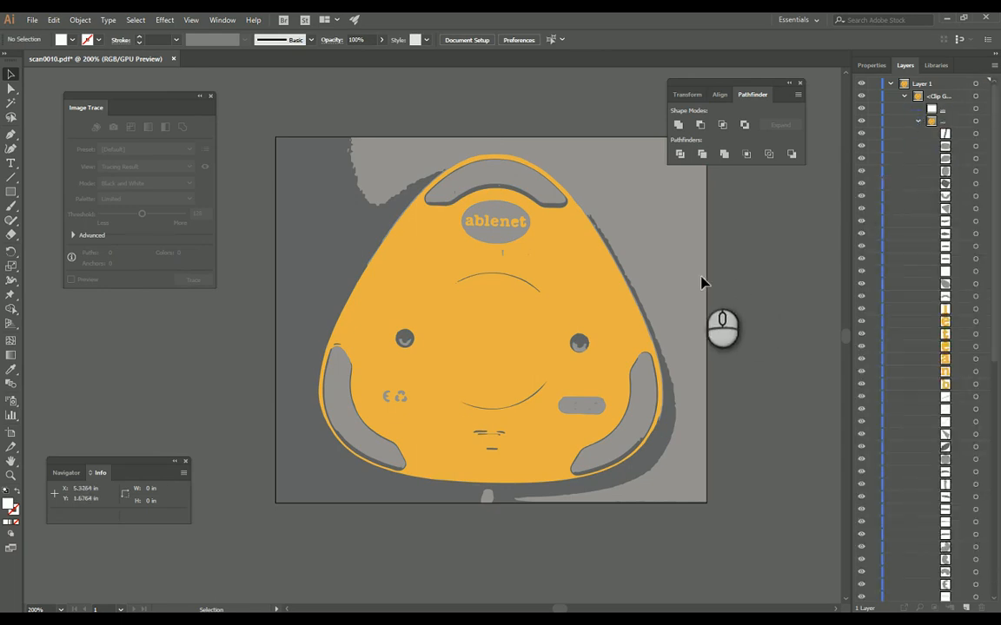
Release the clipping mask on the traced artwork and ungroup it into separate paths
{"action": "left_click", "coordinate": [614, 298]}
{"action": "right_click", "coordinate": [597, 289]}
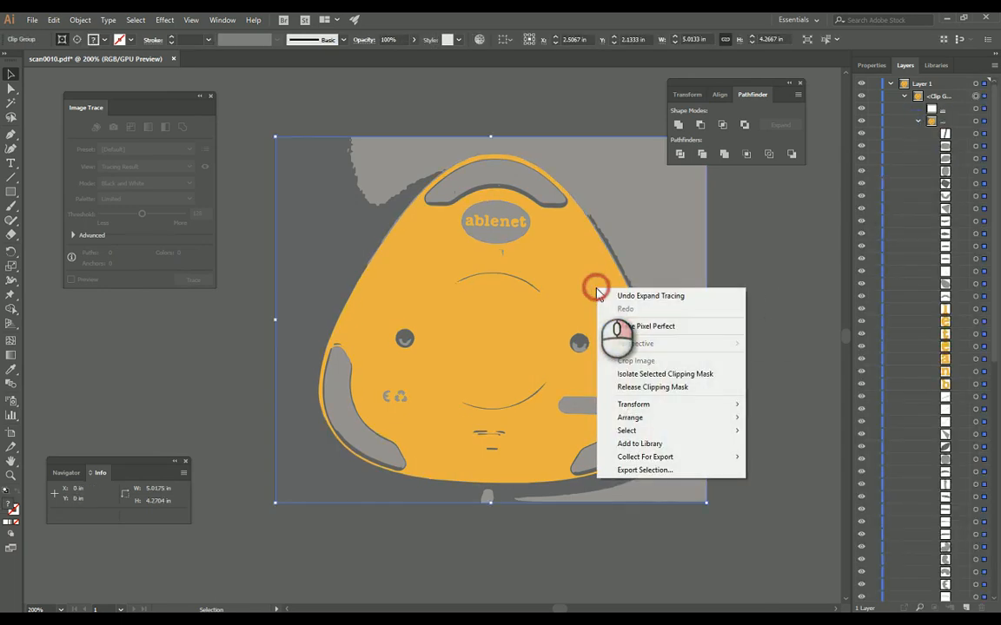
{"action": "left_click", "coordinate": [689, 386]}
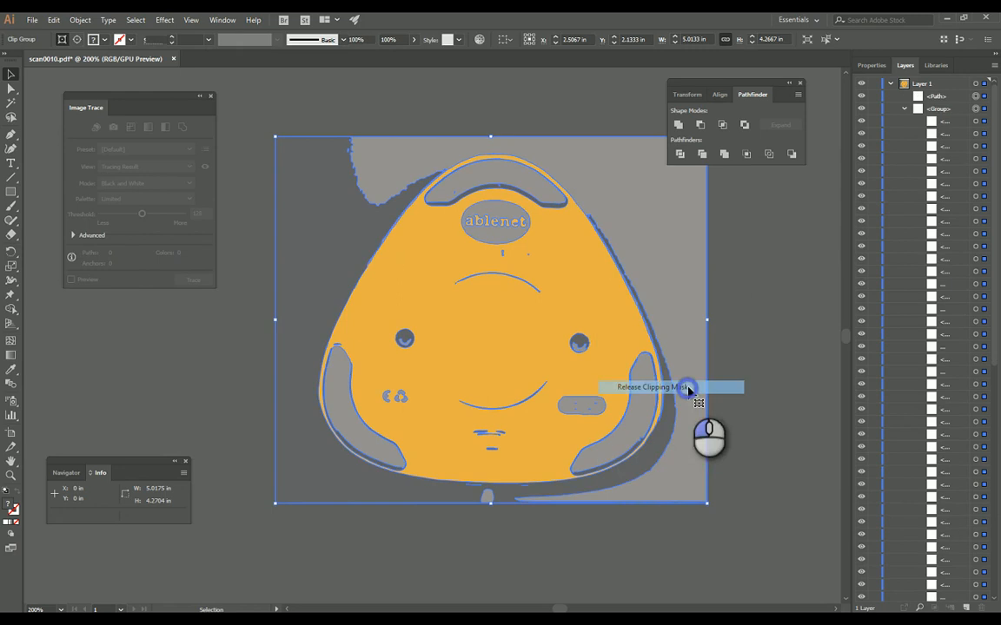
{"action": "left_click", "coordinate": [738, 297]}
{"action": "left_click", "coordinate": [602, 301]}
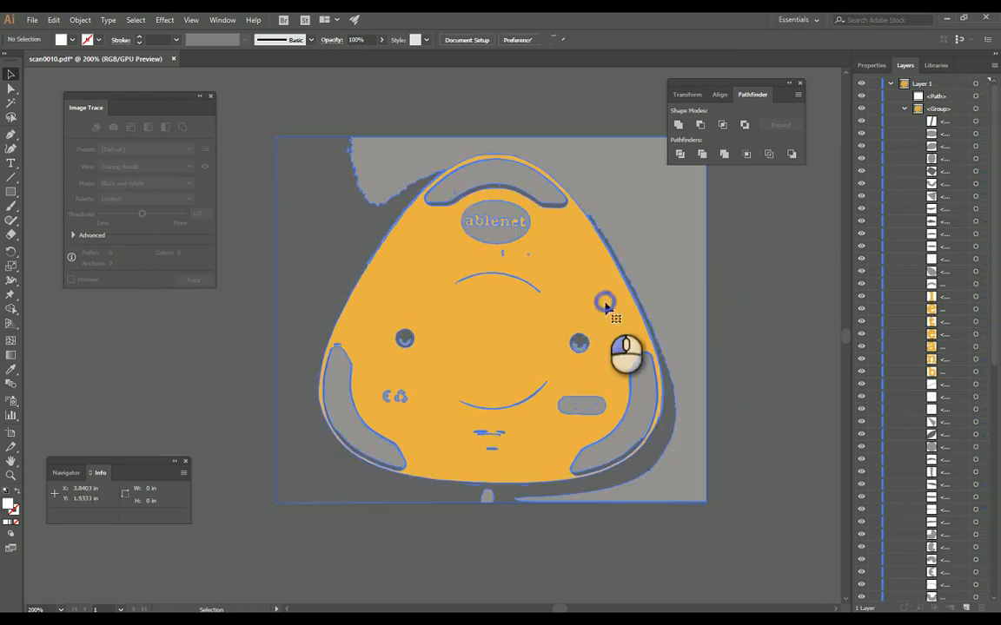
{"action": "right_click", "coordinate": [606, 304]}
{"action": "left_click", "coordinate": [641, 401]}
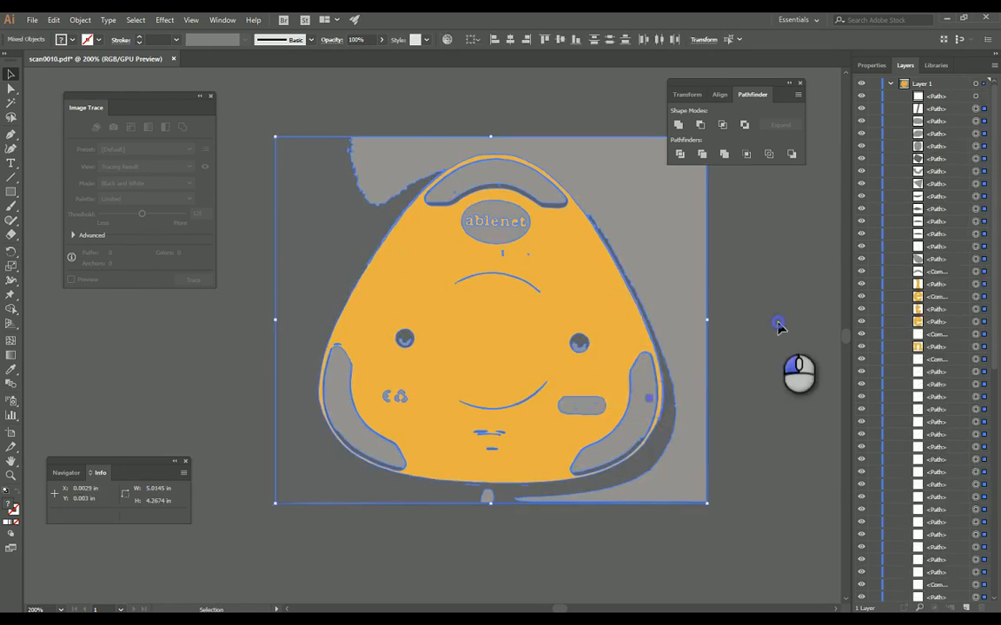
Select only the orange switch-body compound path, trying its deletion and undoing it
{"action": "left_click", "coordinate": [610, 310]}
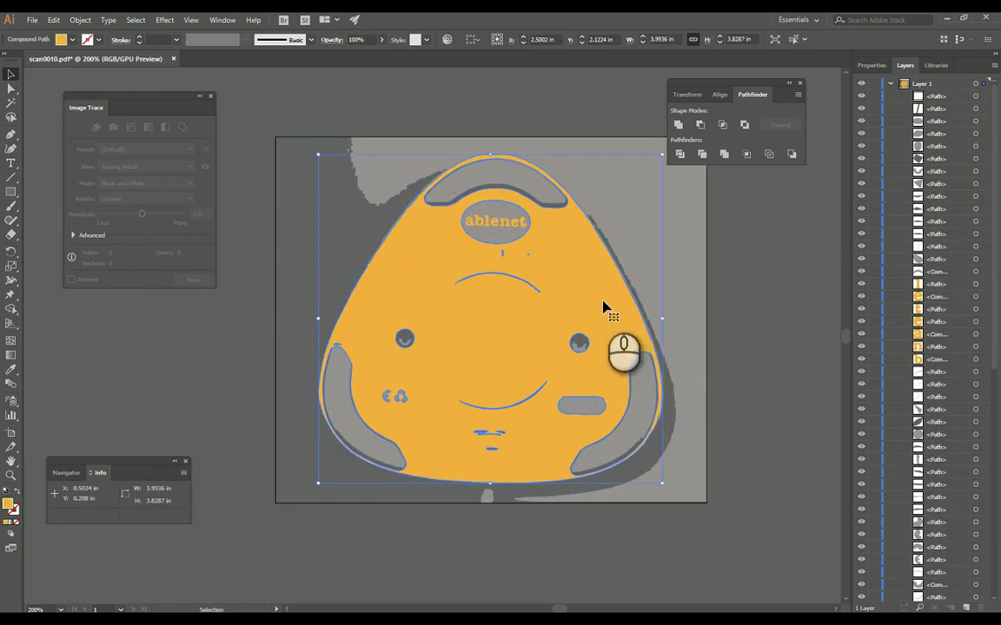
{"action": "key", "text": "Delete"}
{"action": "key", "text": "ctrl+z"}
{"action": "left_click", "coordinate": [595, 298]}
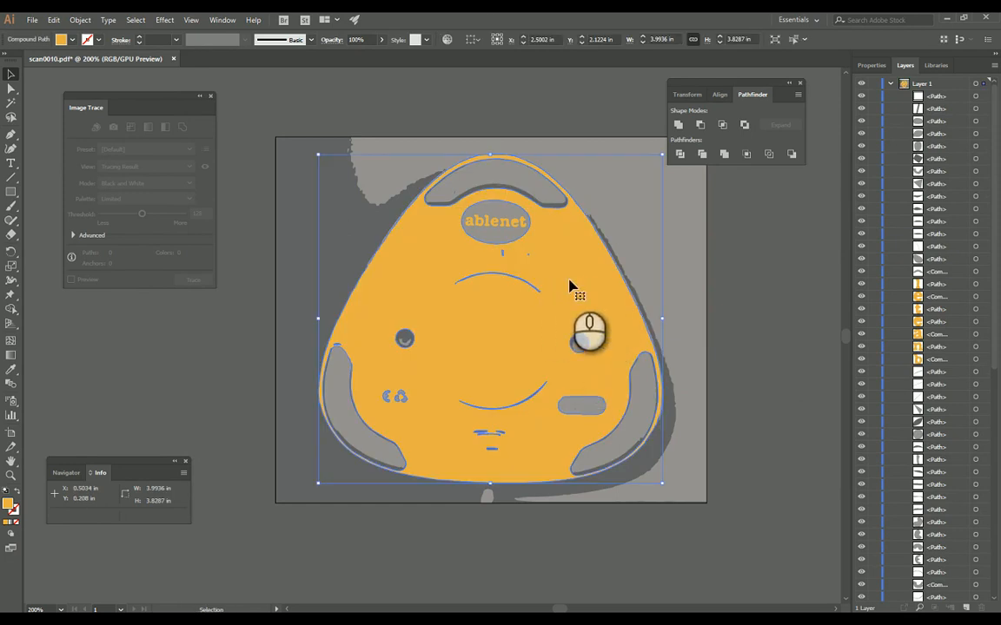
Export only the selected art to Downloads as the DXF file Big Candy, using AutoCAD version 2010/2011/2012 and a 1 inch to 1 unit scale
{"action": "left_click", "coordinate": [32, 21]}
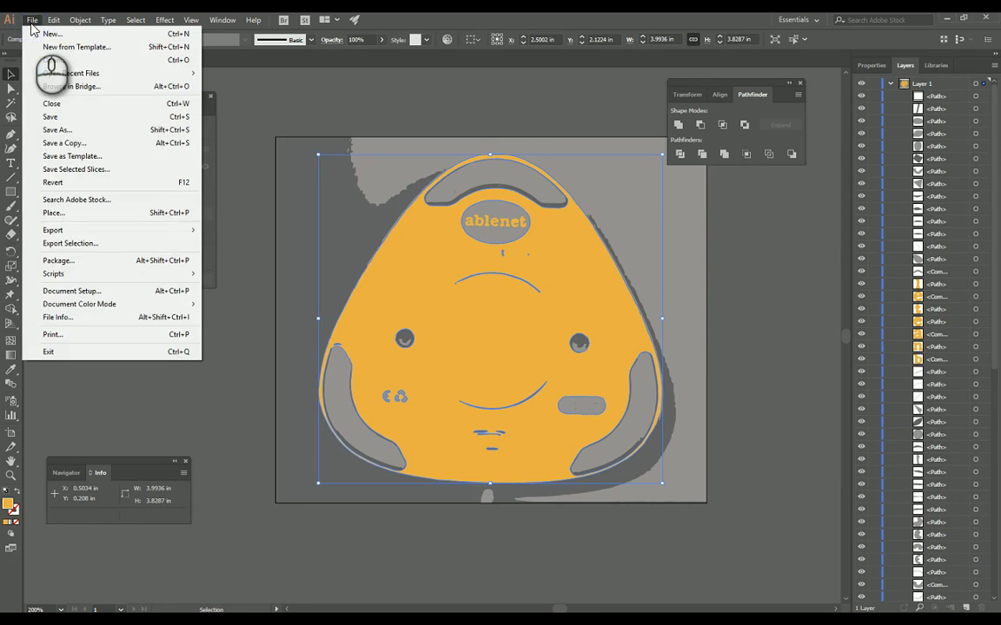
{"action": "mouse_move", "coordinate": [101, 231]}
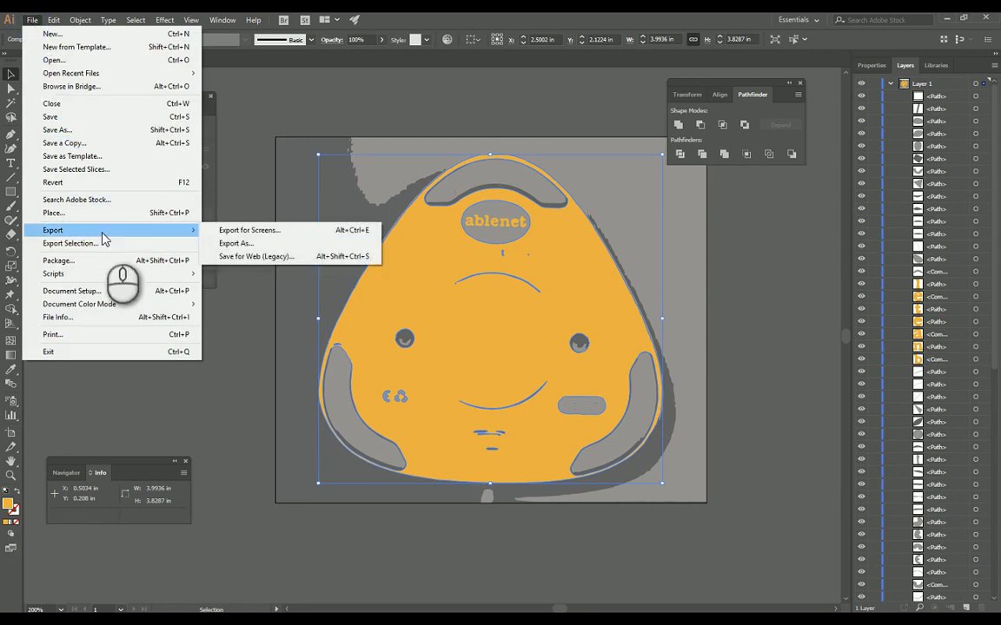
{"action": "left_click", "coordinate": [248, 247]}
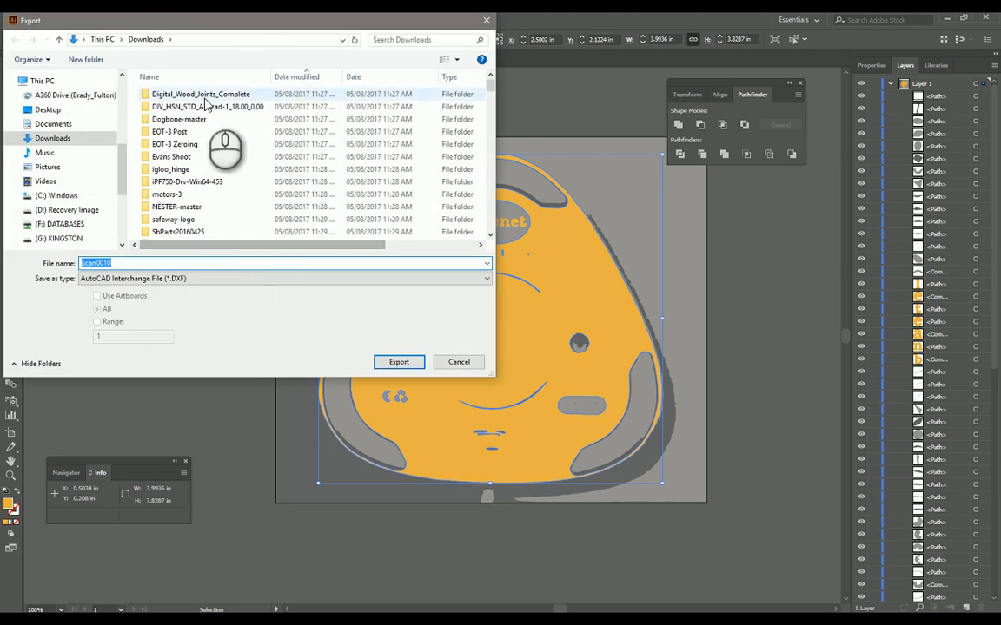
{"action": "left_click", "coordinate": [210, 278]}
{"action": "left_click", "coordinate": [210, 278]}
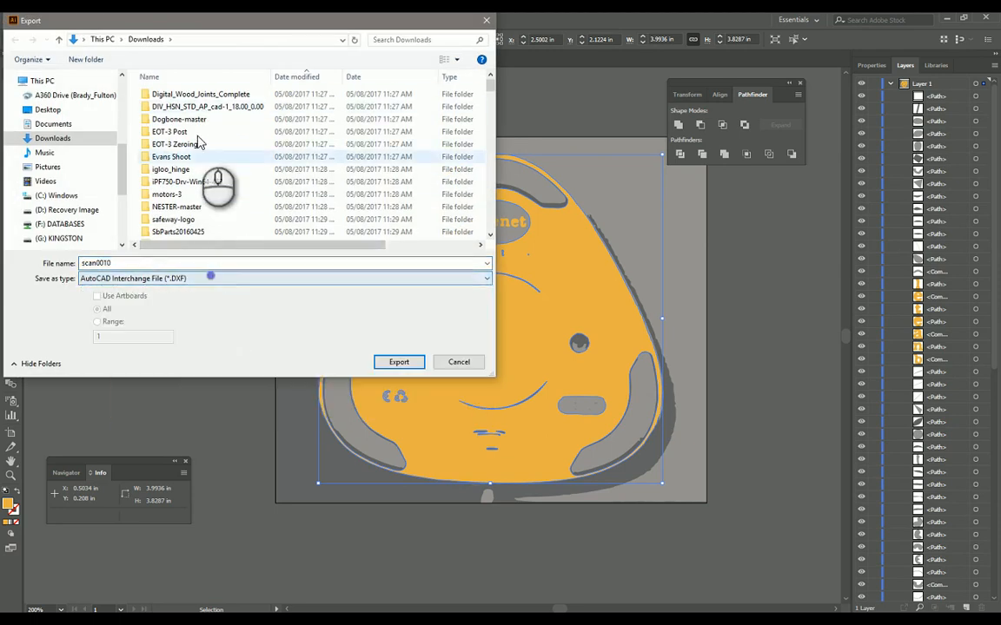
{"action": "double_click", "coordinate": [175, 263]}
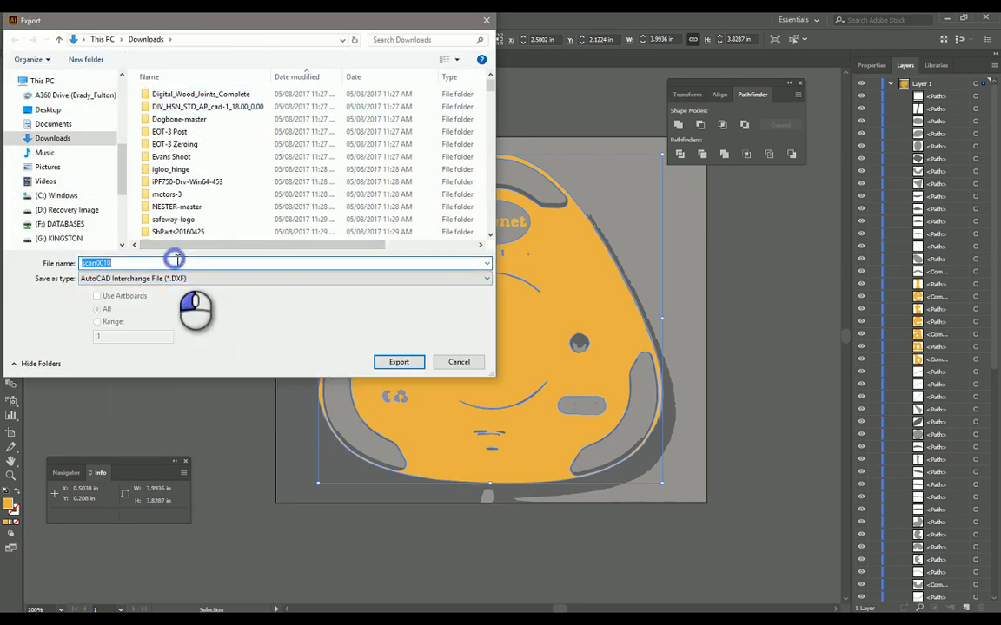
{"action": "type", "text": "Big Candy"}
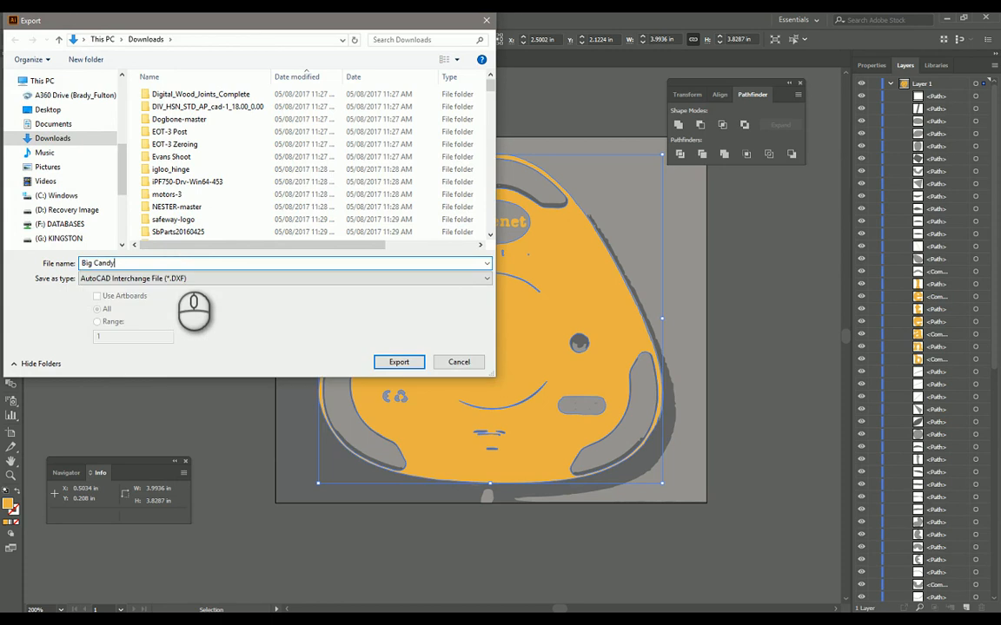
{"action": "key", "text": "Return"}
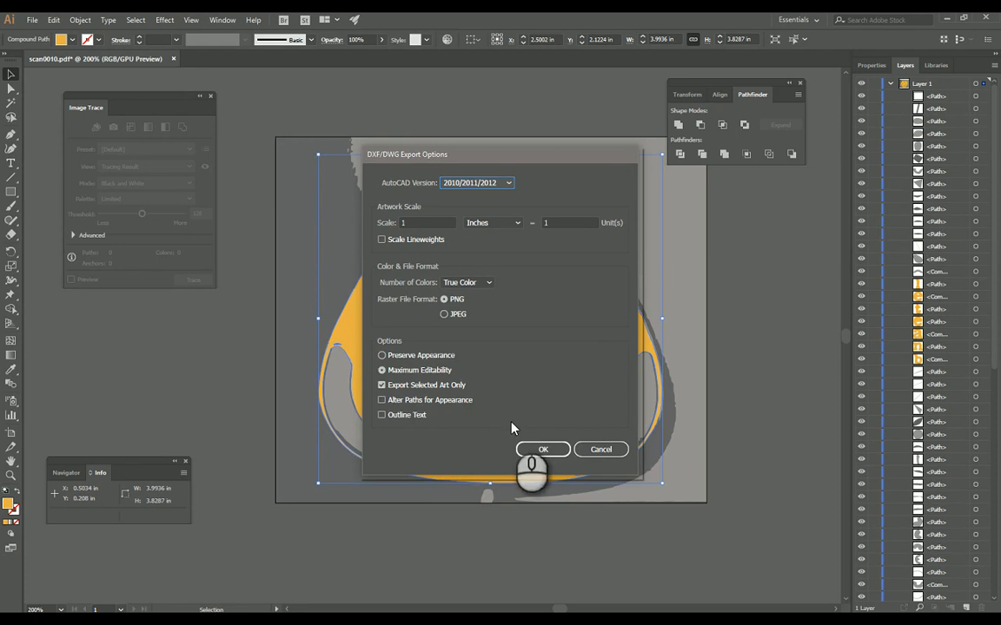
{"action": "left_click", "coordinate": [542, 449]}
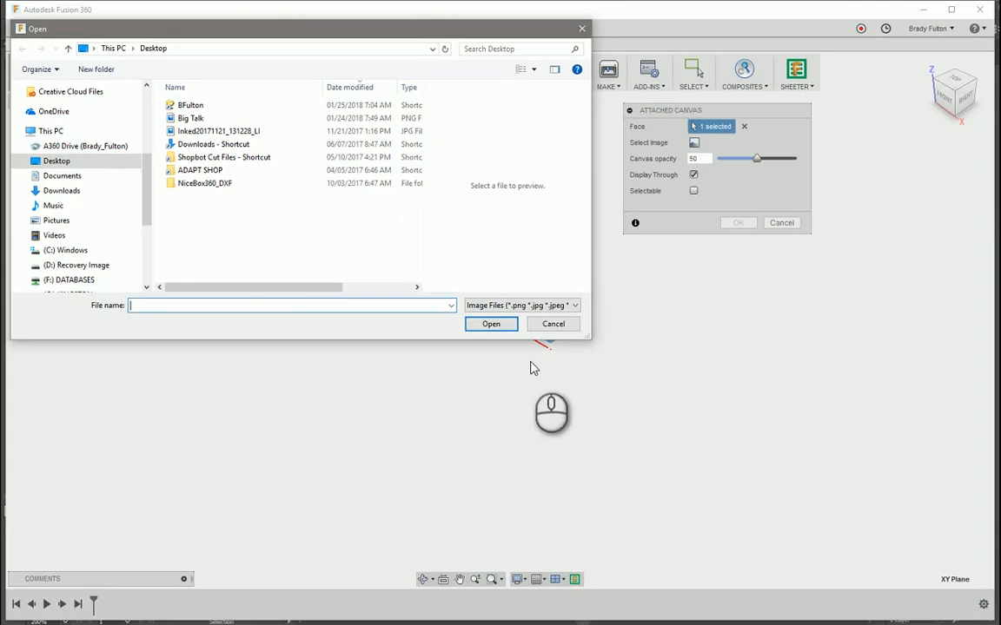
In Fusion 360, cancel the attached canvas and start a DXF insertion on the XY plane
{"action": "left_click", "coordinate": [547, 325]}
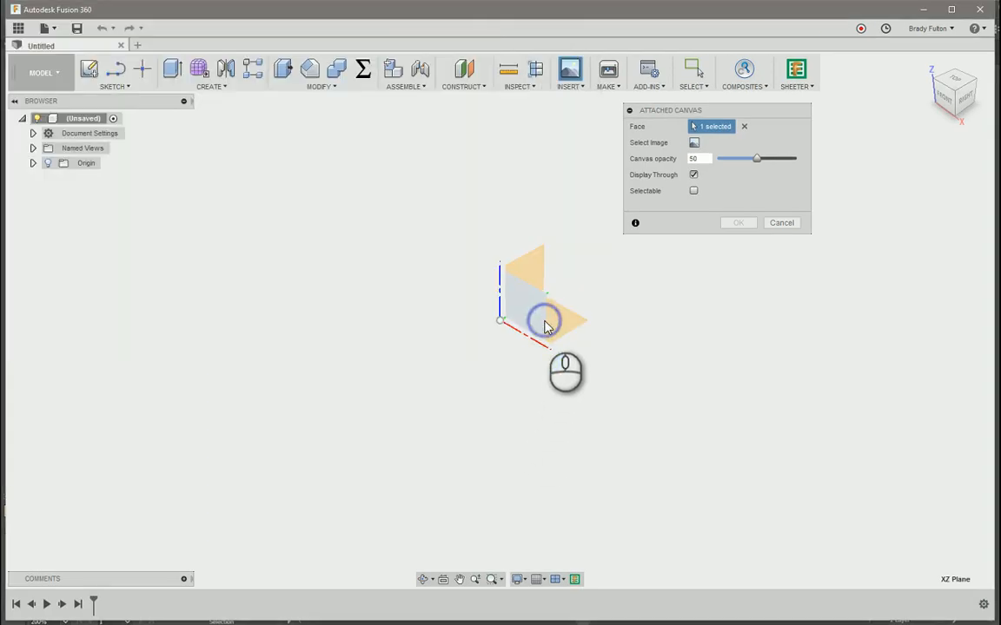
{"action": "key", "text": "Escape"}
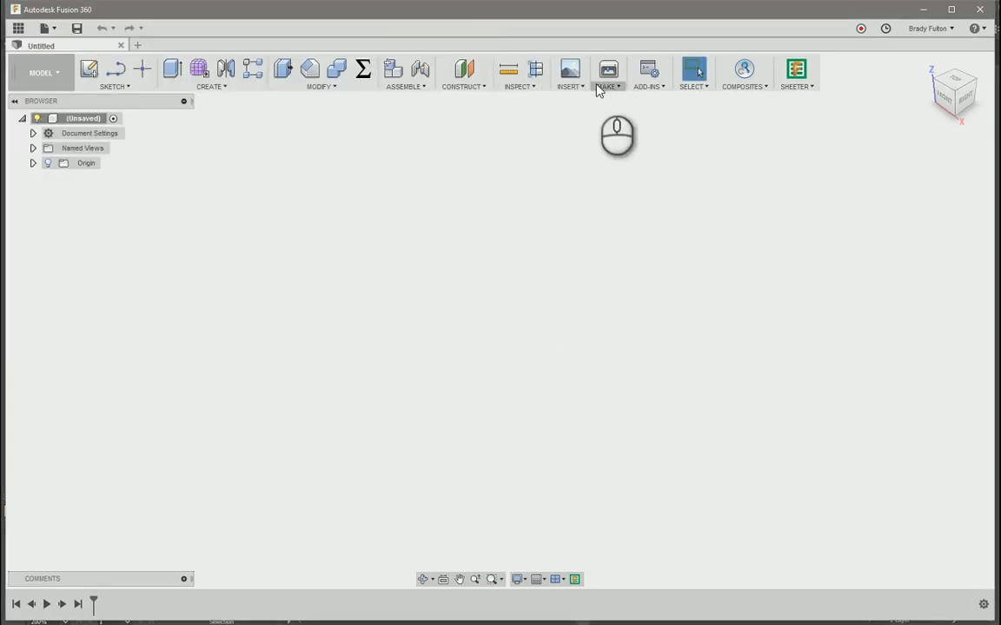
{"action": "left_click", "coordinate": [570, 86]}
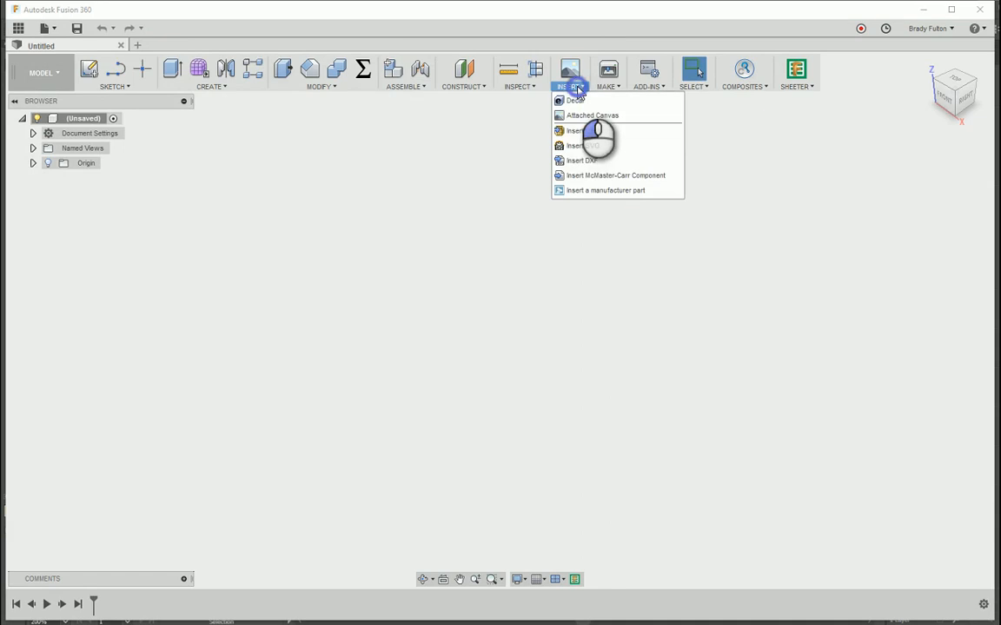
{"action": "left_click", "coordinate": [590, 161]}
{"action": "left_click", "coordinate": [569, 326]}
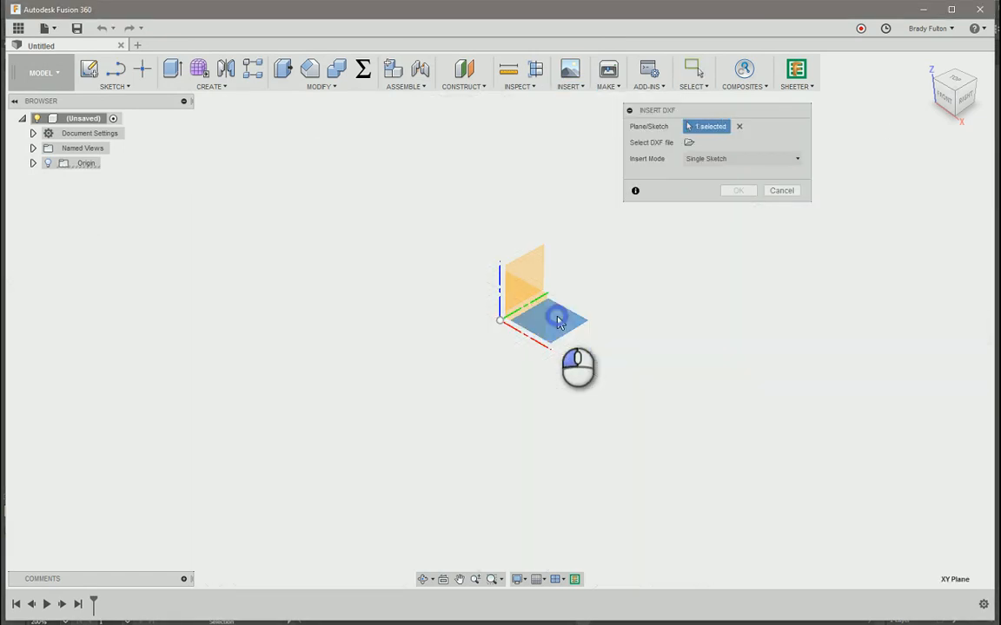
Choose the Big Candy DXF from the Downloads folder and insert its Layer 1 as a single sketch in inches
{"action": "left_click", "coordinate": [689, 144]}
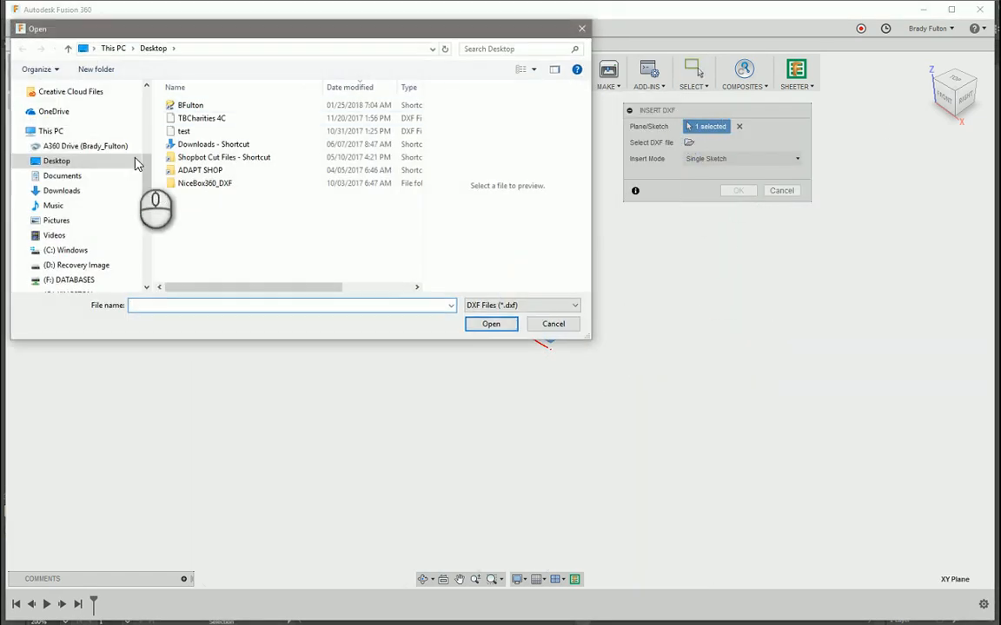
{"action": "left_click", "coordinate": [61, 191]}
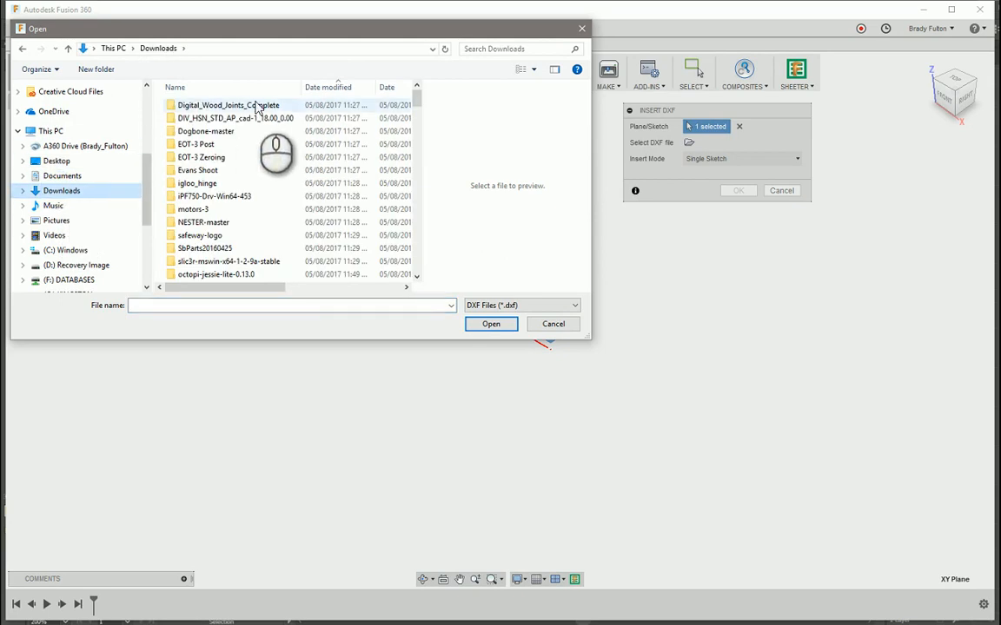
{"action": "scroll", "coordinate": [282, 182], "scroll_direction": "down", "scroll_amount": 8}
{"action": "scroll", "coordinate": [278, 183], "scroll_direction": "down", "scroll_amount": 15}
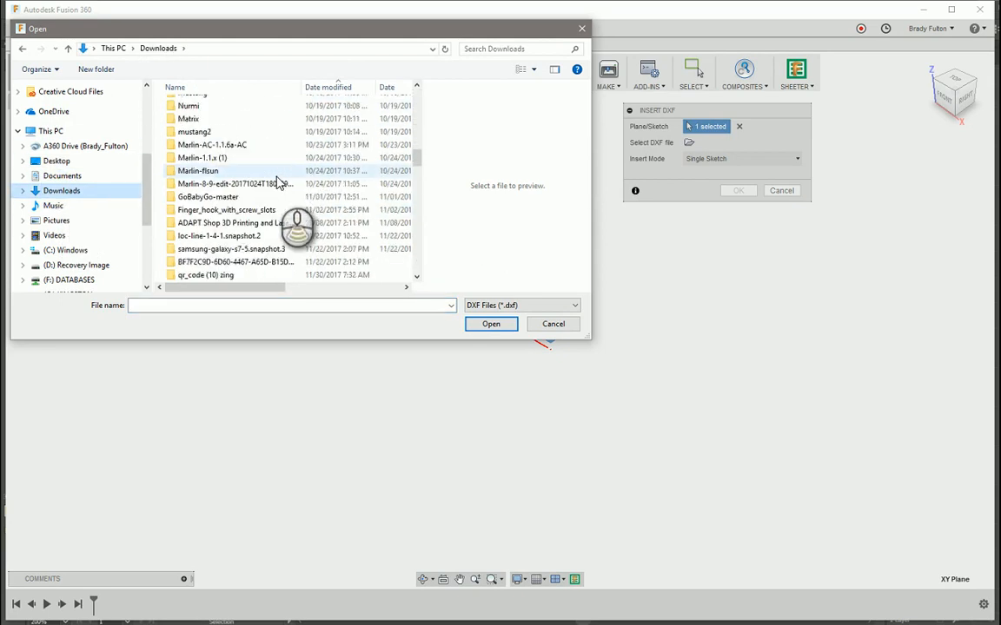
{"action": "scroll", "coordinate": [278, 183], "scroll_direction": "down", "scroll_amount": 1}
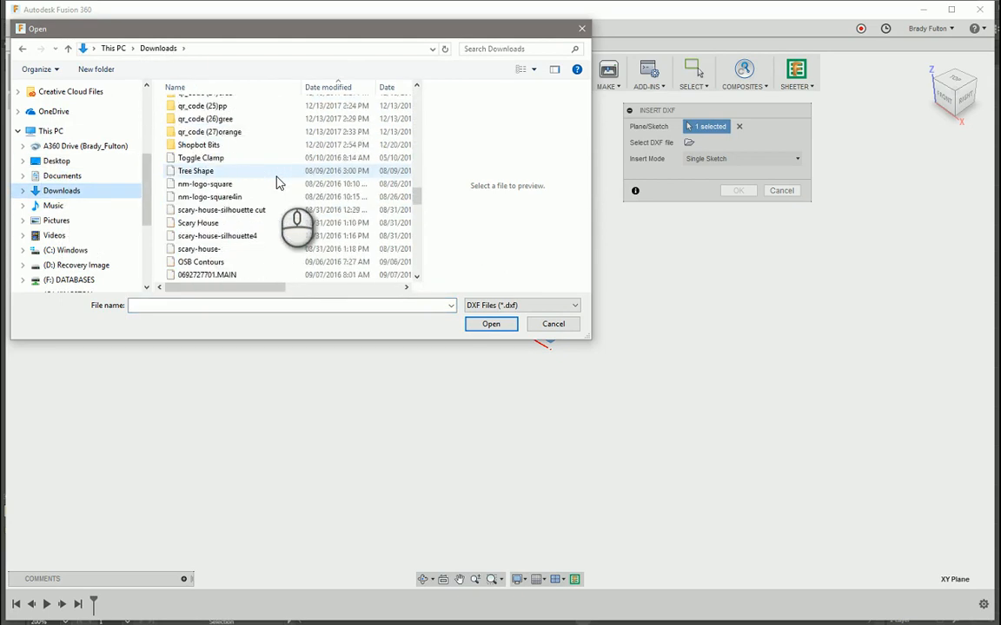
{"action": "scroll", "coordinate": [277, 178], "scroll_direction": "down", "scroll_amount": 5}
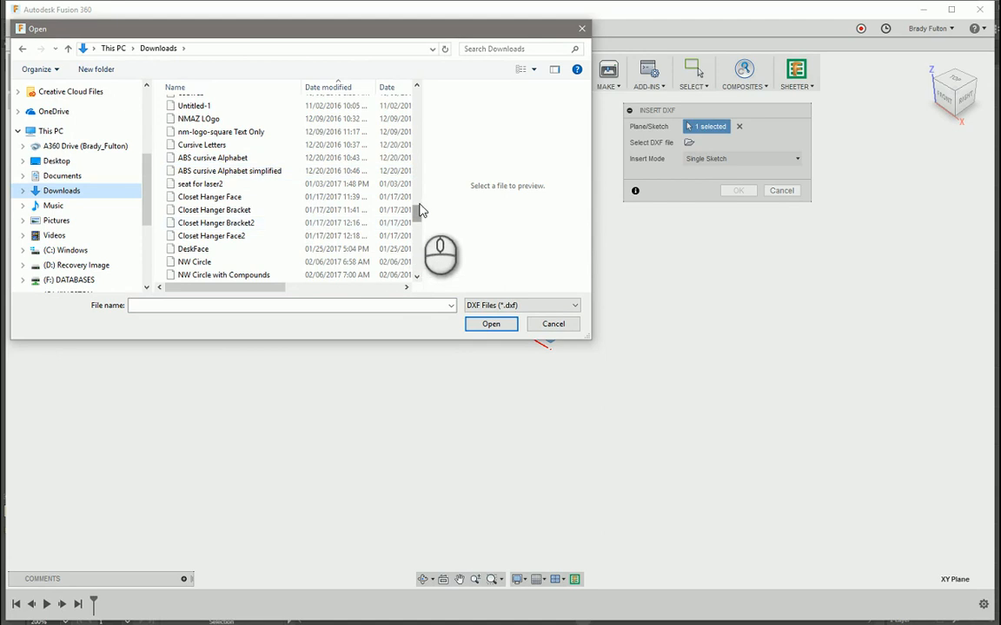
{"action": "left_click_drag", "start_coordinate": [420, 210], "coordinate": [414, 269]}
{"action": "left_click", "coordinate": [195, 276]}
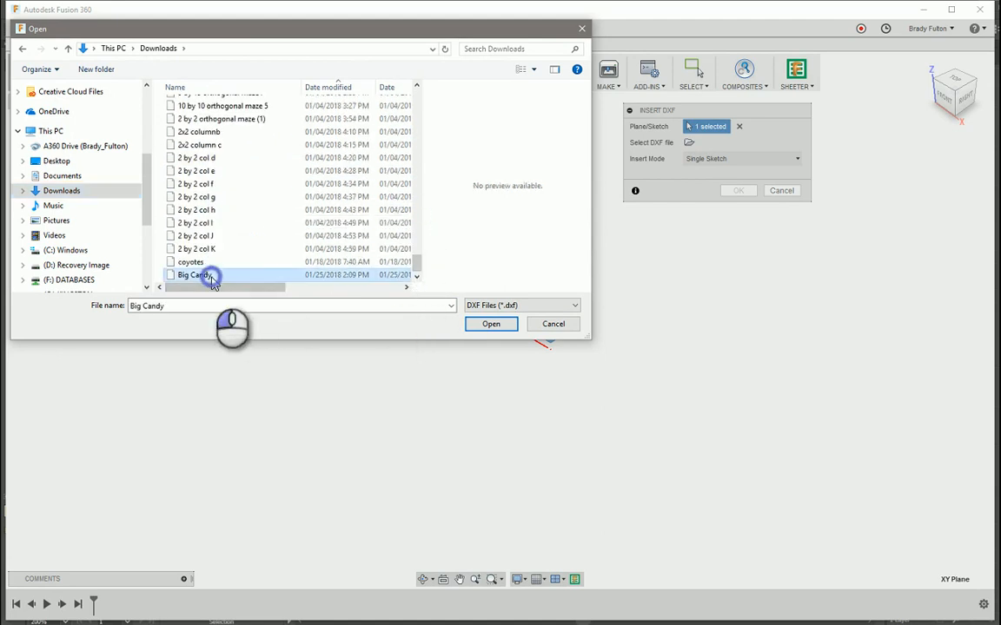
{"action": "left_click", "coordinate": [489, 324]}
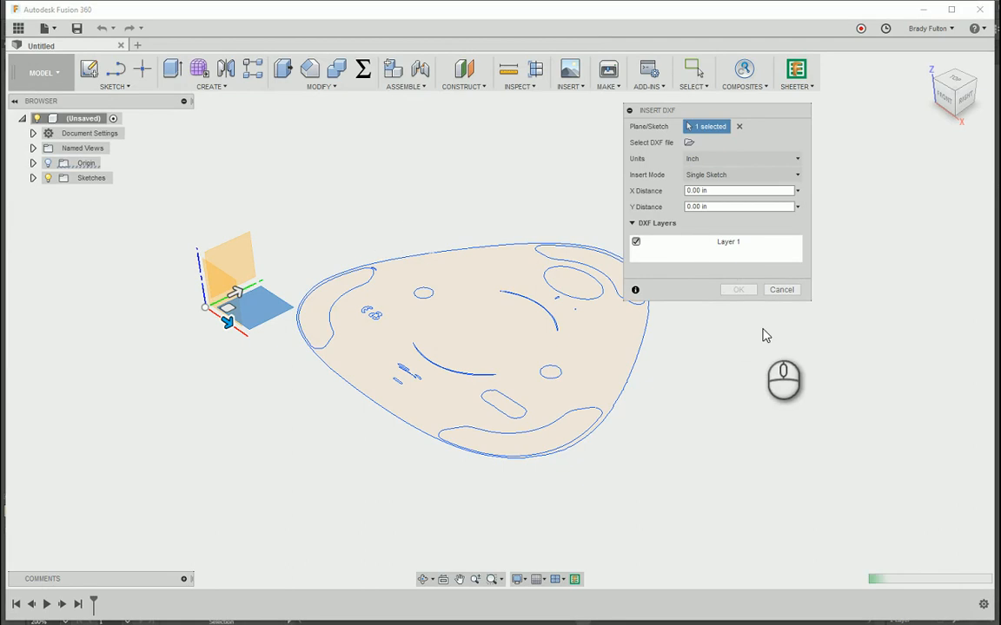
{"action": "left_click", "coordinate": [740, 290]}
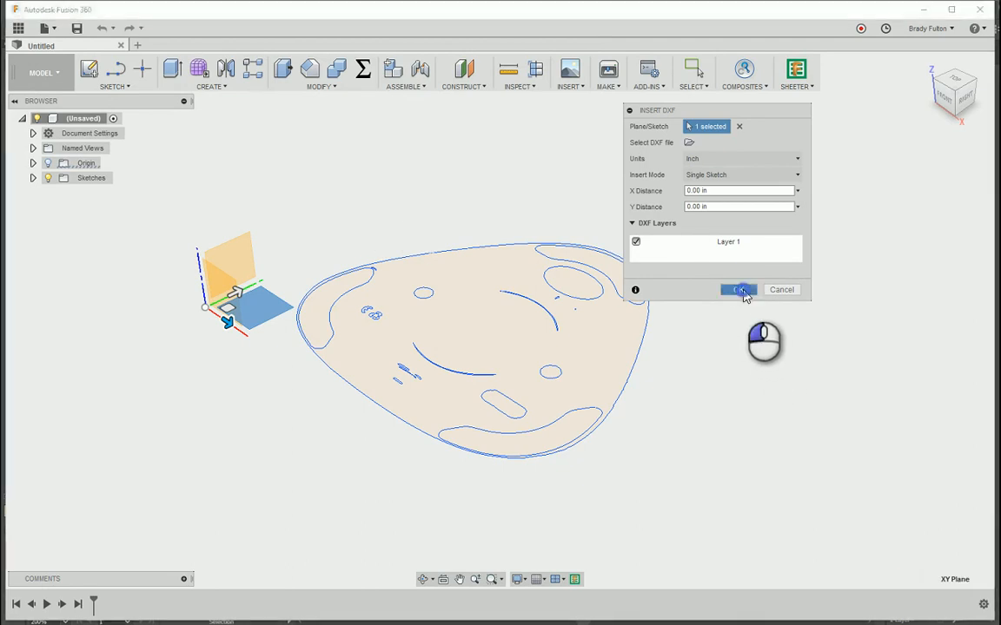
Measure the distance across the right-hand round screw hole in the imported sketch between two opposite points
{"action": "scroll", "coordinate": [738, 300], "scroll_direction": "down", "scroll_amount": 4}
{"action": "middle_click_drag", "start_coordinate": [712, 354], "coordinate": [747, 406], "text": "shift"}
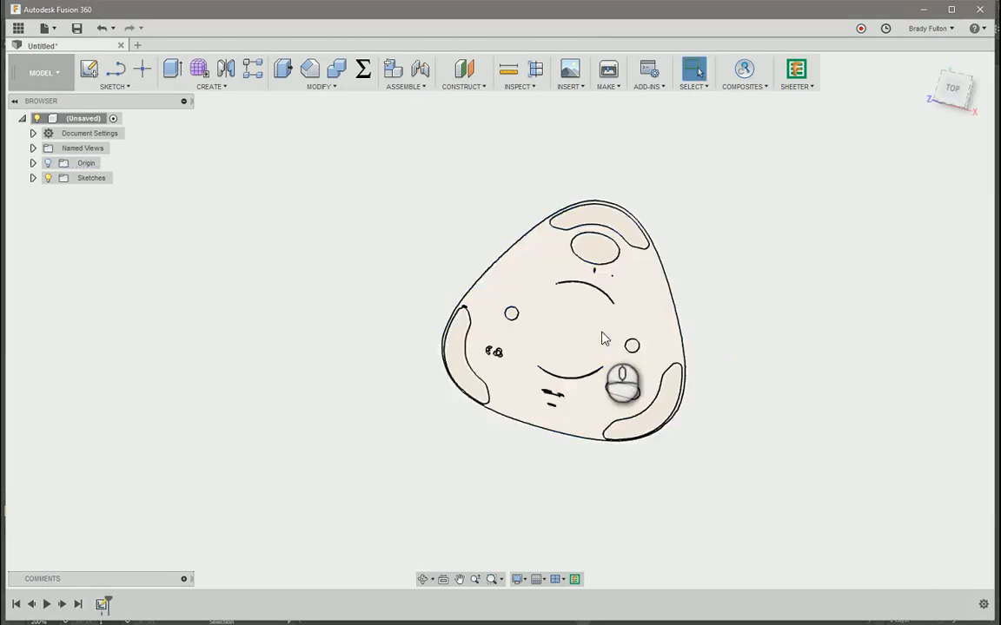
{"action": "scroll", "coordinate": [605, 339], "scroll_direction": "up", "scroll_amount": 3}
{"action": "key", "text": "i"}
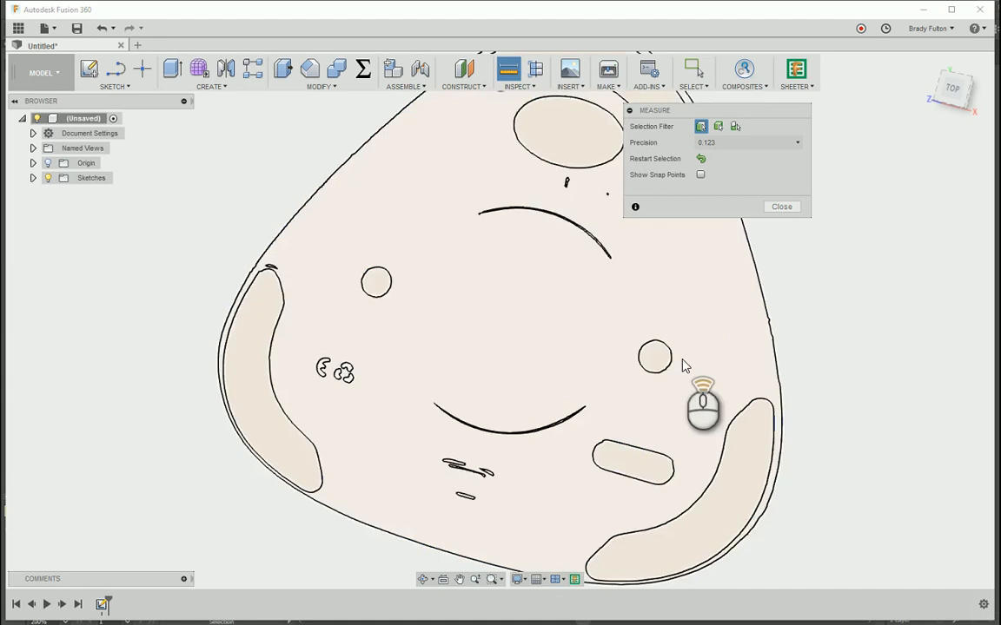
{"action": "scroll", "coordinate": [682, 363], "scroll_direction": "up", "scroll_amount": 3}
{"action": "left_click", "coordinate": [630, 345]}
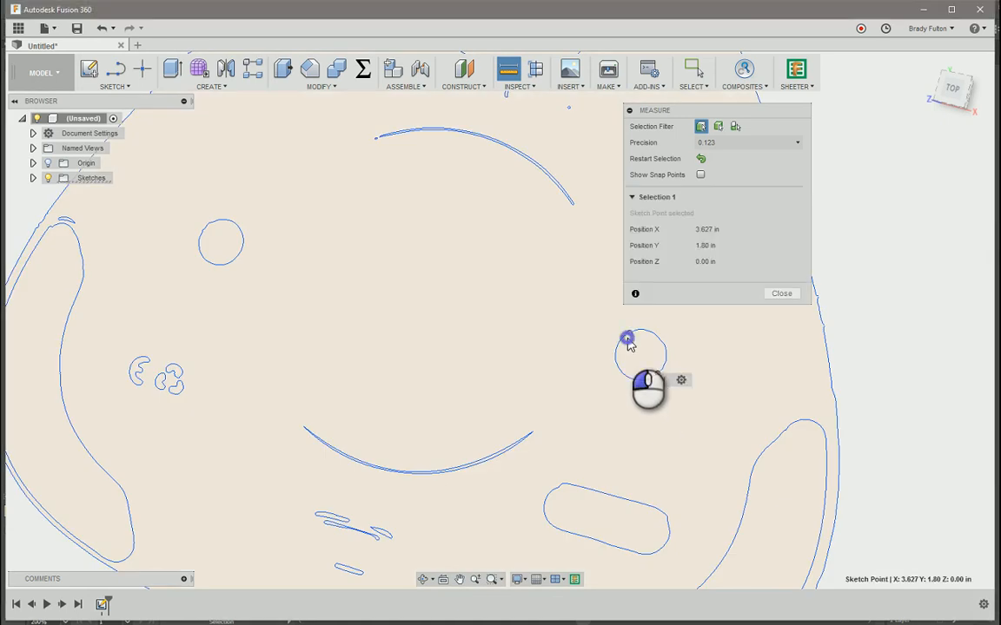
{"action": "left_click", "coordinate": [634, 352]}
{"action": "middle_click_drag", "start_coordinate": [634, 352], "coordinate": [498, 347]}
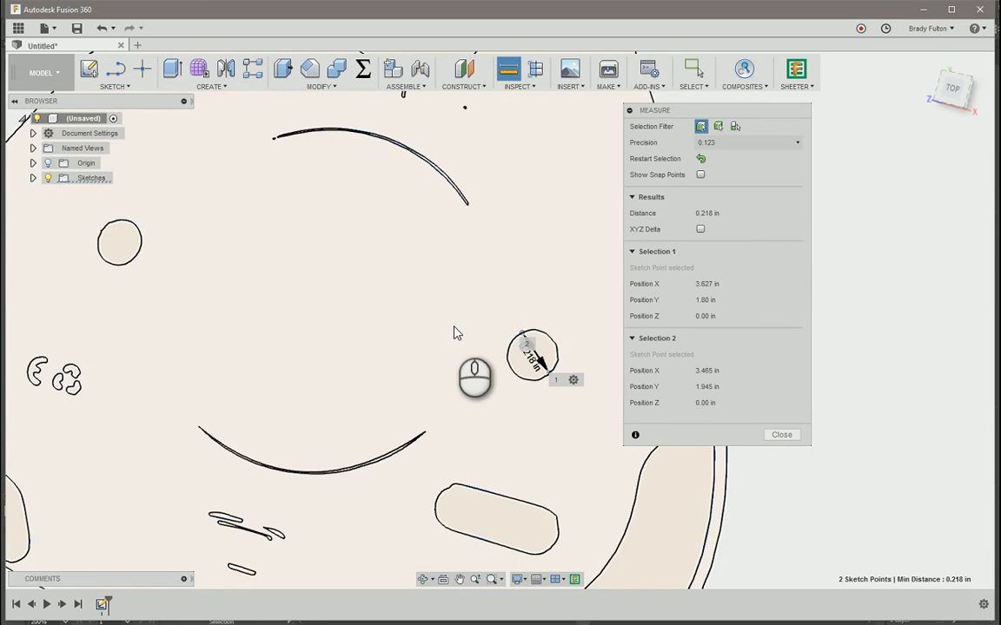
{"action": "key", "text": "Escape"}
Examine the whole imported switch outline from above and check which sketches the design contains
{"action": "scroll", "coordinate": [604, 271], "scroll_direction": "down", "scroll_amount": 5}
{"action": "mouse_move", "coordinate": [647, 291]}
{"action": "middle_mouse_down", "text": "shift"}
{"action": "mouse_move", "coordinate": [664, 274]}
{"action": "mouse_move", "coordinate": [664, 297]}
{"action": "middle_mouse_up", "text": "shift"}
{"action": "scroll", "coordinate": [704, 278], "scroll_direction": "up", "scroll_amount": 2}
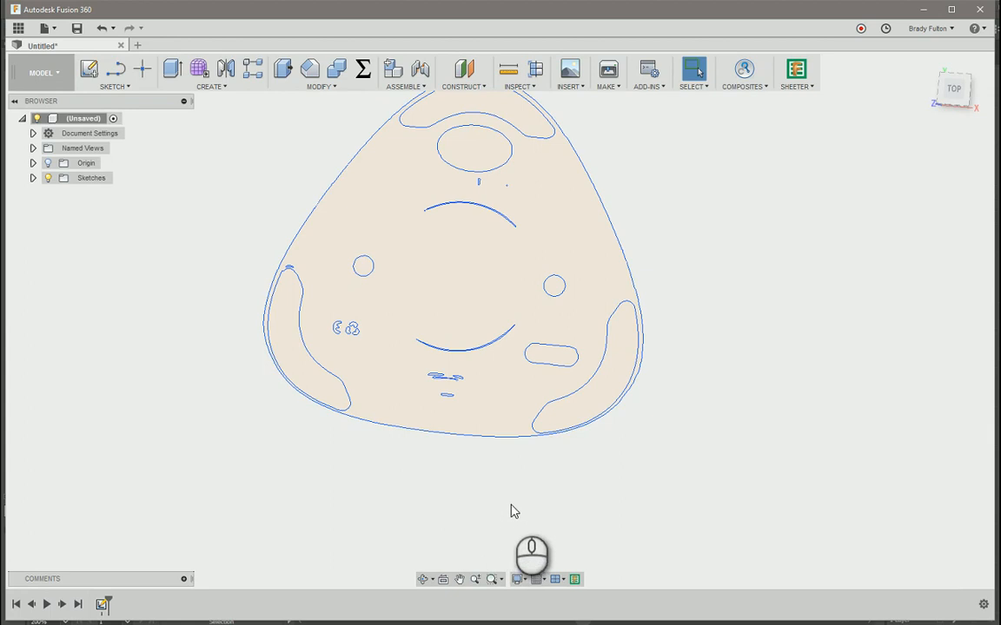
{"action": "scroll", "coordinate": [720, 323], "scroll_direction": "down", "scroll_amount": 2}
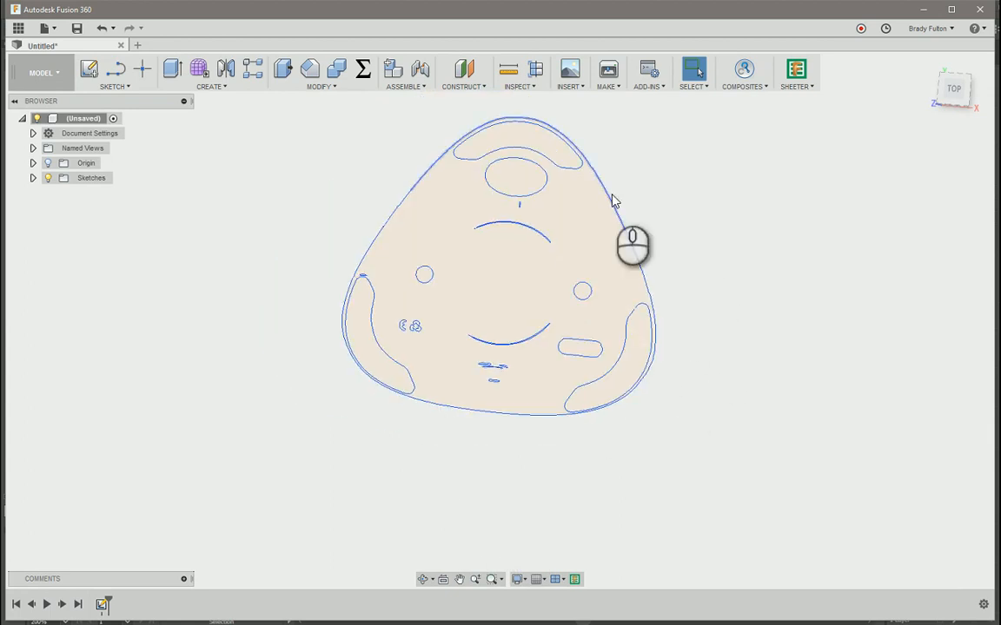
{"action": "left_click", "coordinate": [699, 201]}
{"action": "left_click", "coordinate": [311, 243]}
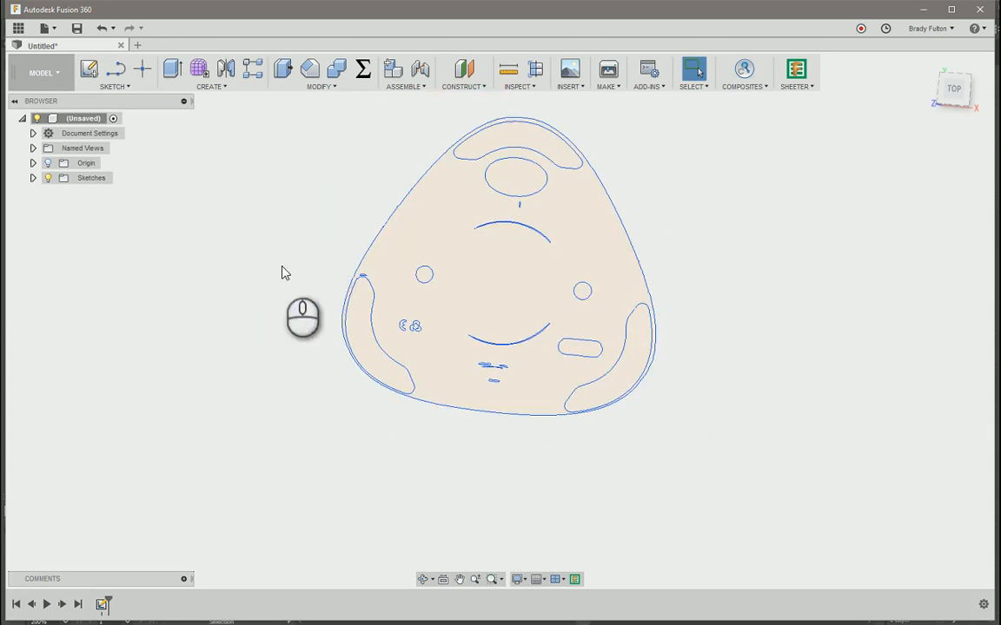
{"action": "left_click", "coordinate": [32, 178]}
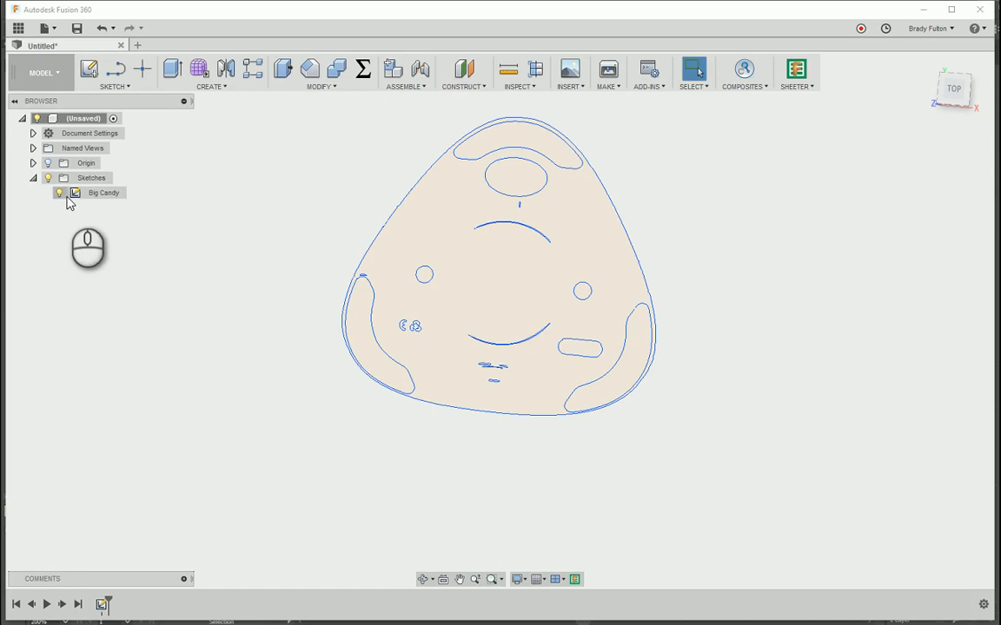
{"action": "left_click", "coordinate": [32, 179]}
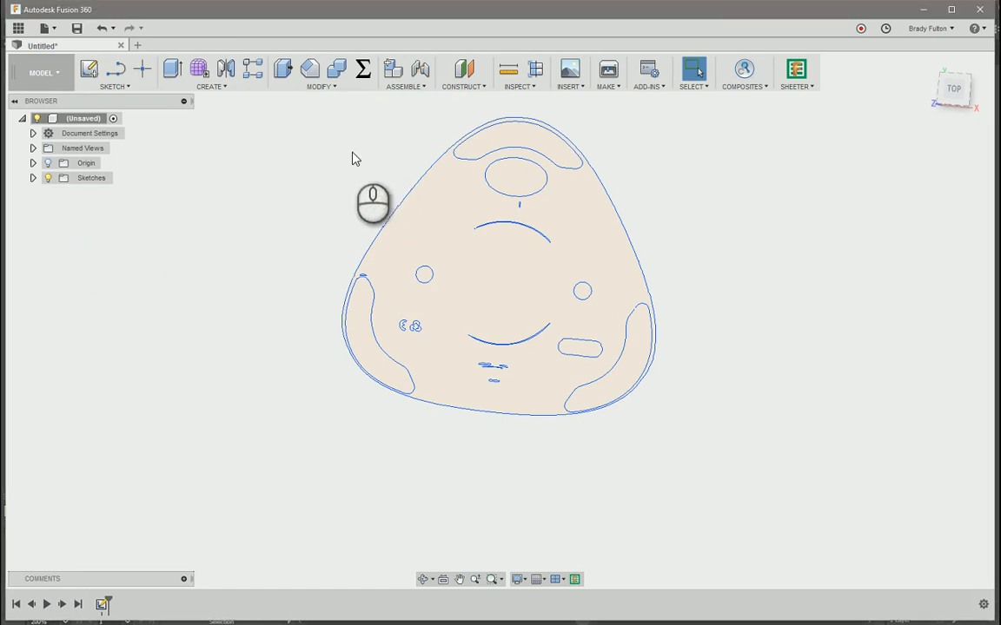
Create an empty, activated component named Big Candy Mount in the root of the design
{"action": "scroll", "coordinate": [352, 165], "scroll_direction": "down", "scroll_amount": 3}
{"action": "middle_click_drag", "start_coordinate": [351, 161], "coordinate": [356, 219]}
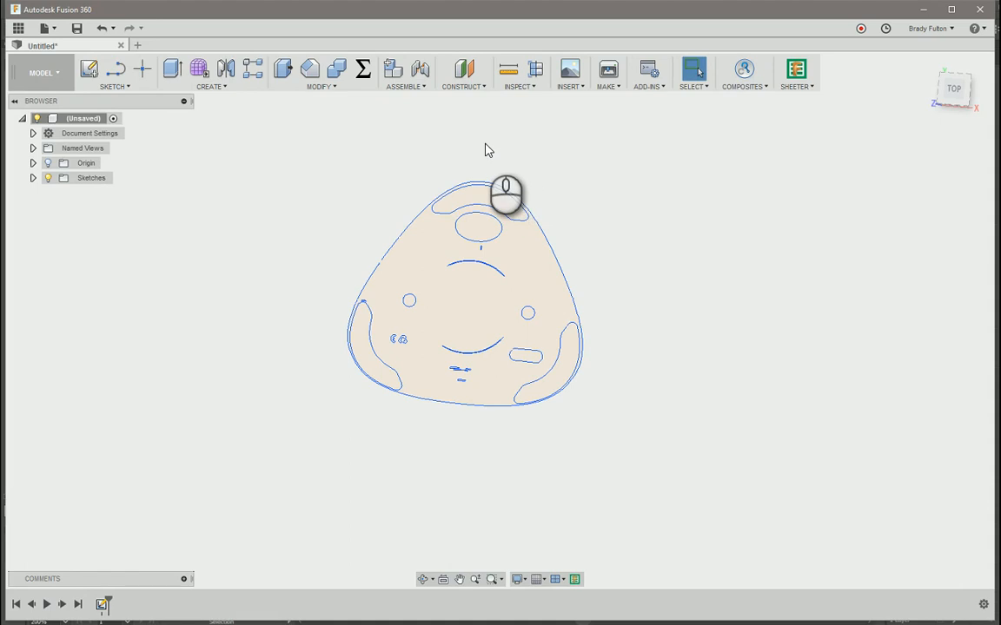
{"action": "left_click", "coordinate": [390, 72]}
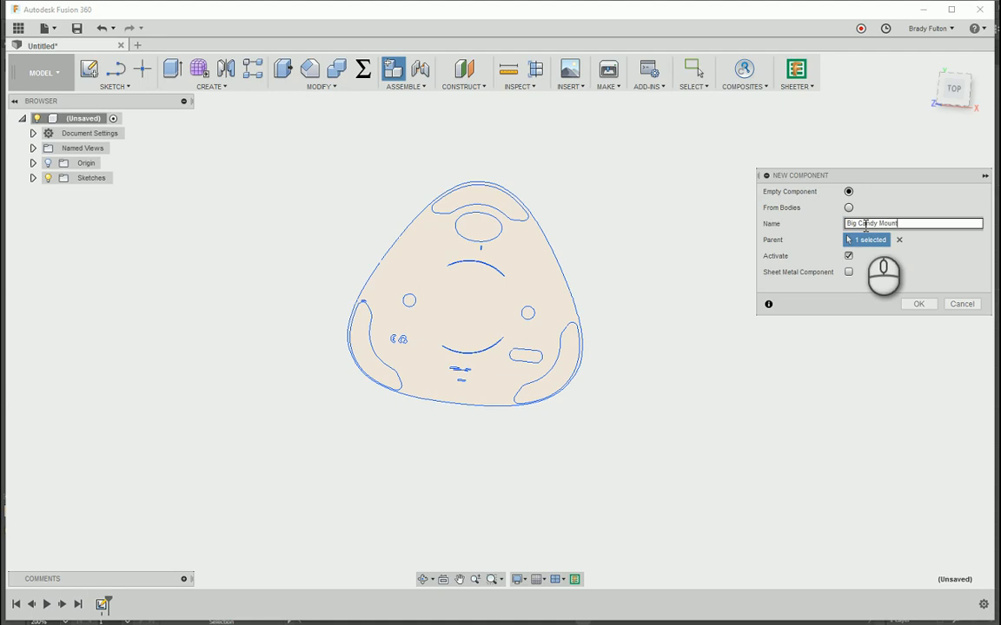
{"action": "key", "text": "Return"}
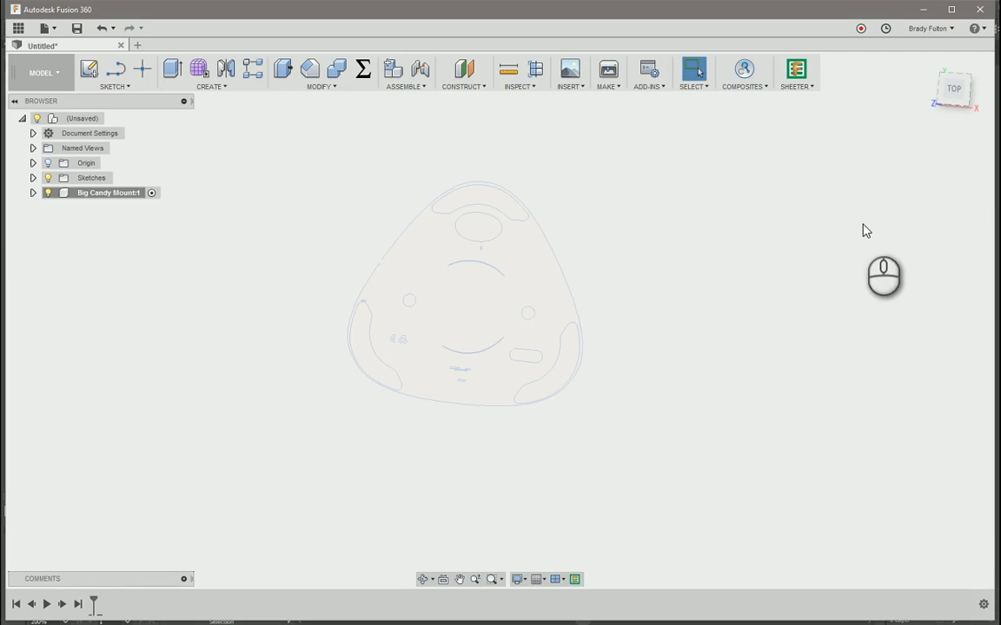
Start a new sketch in the Big Candy Mount component on the plane of the imported switch outline
{"action": "left_click", "coordinate": [88, 69]}
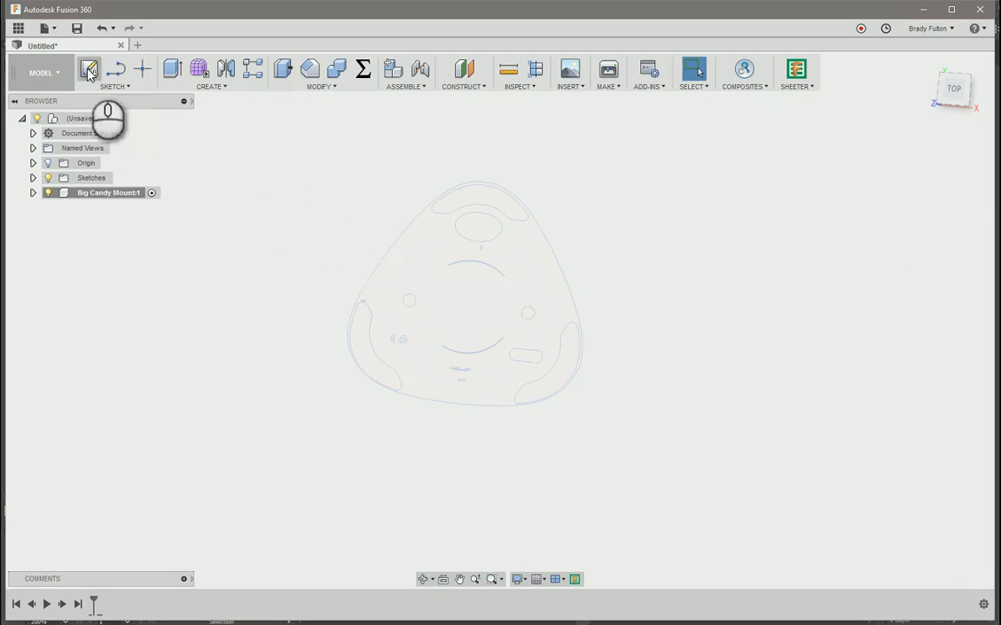
{"action": "middle_click_drag", "start_coordinate": [261, 260], "coordinate": [386, 347], "text": "shift"}
{"action": "left_click", "coordinate": [386, 349]}
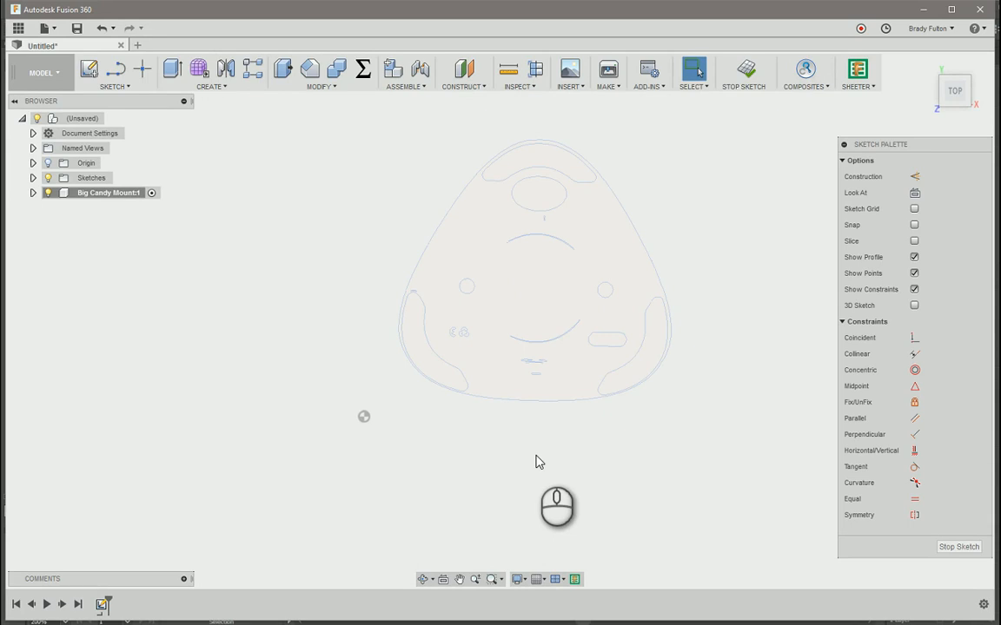
Project the lower and upper curves of the switch's outer outline into the new sketch
{"action": "key", "text": "p"}
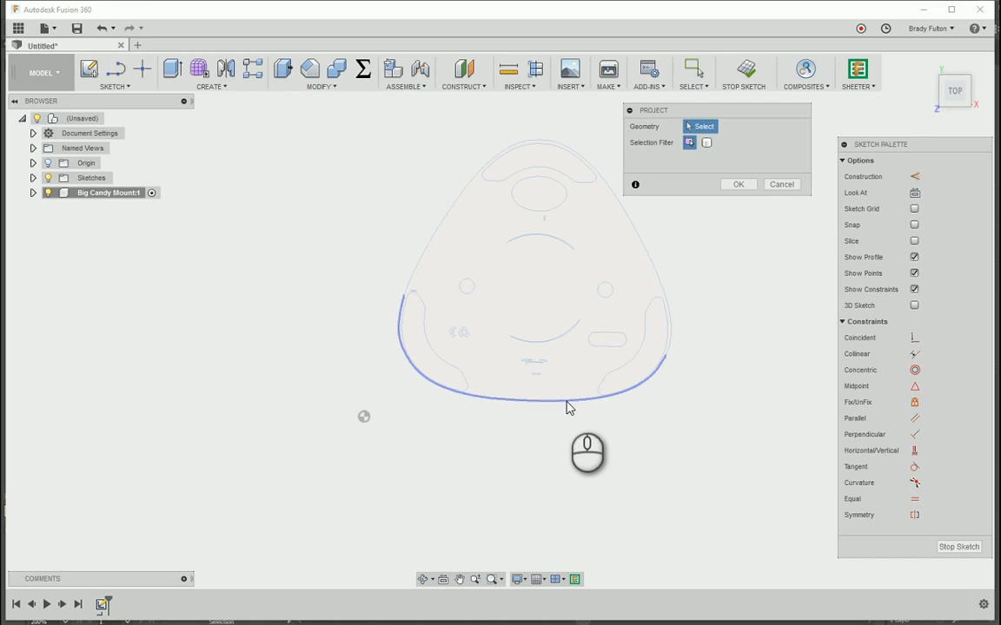
{"action": "left_click", "coordinate": [566, 405]}
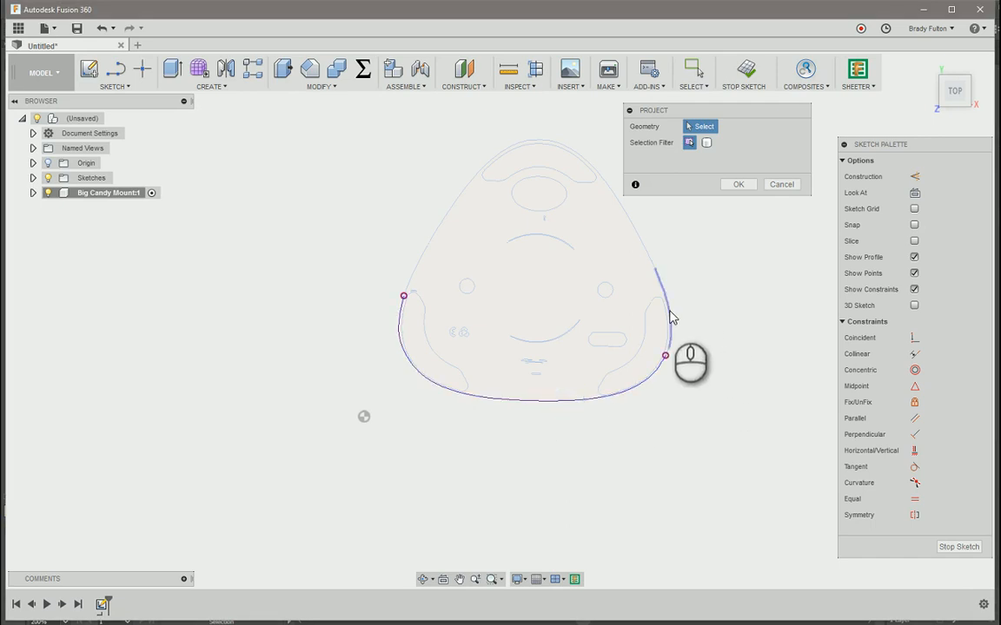
{"action": "left_click", "coordinate": [587, 160]}
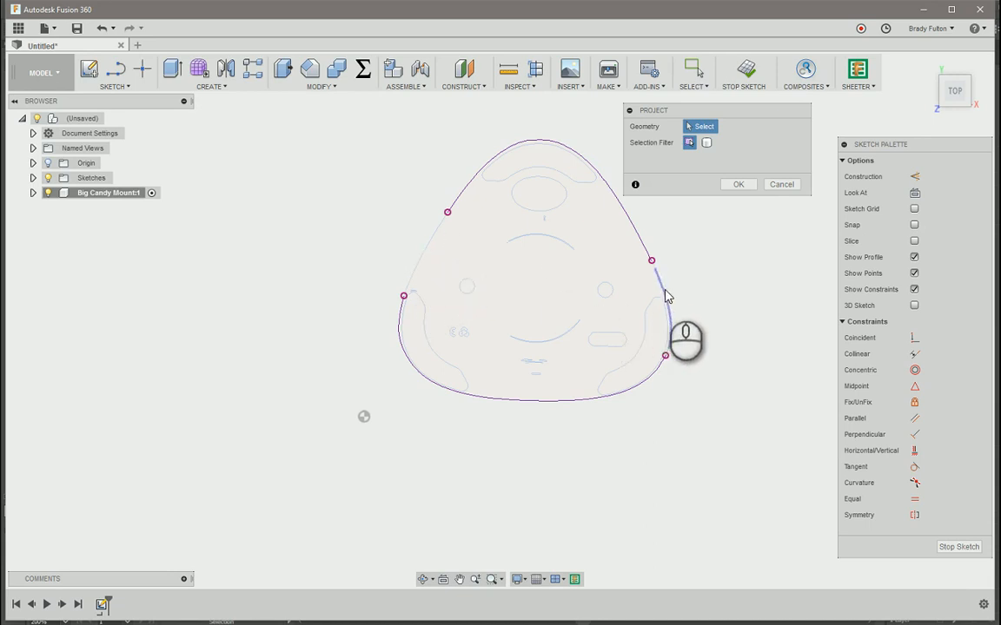
Project one arc of each round screw hole plus the lower and upper central arcs, and finish the projection
{"action": "left_click", "coordinate": [471, 290]}
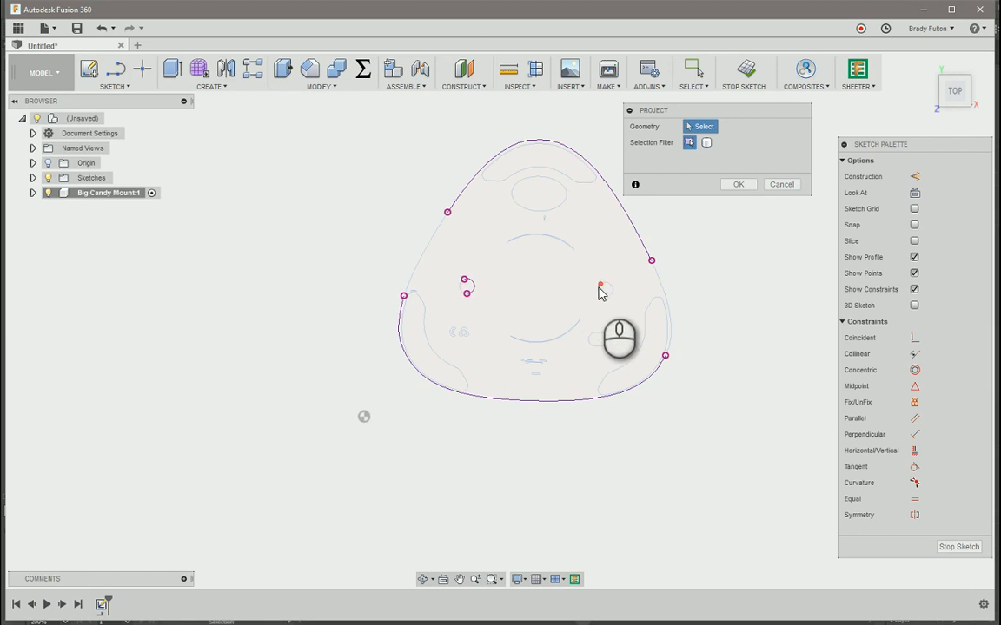
{"action": "scroll", "coordinate": [608, 290], "scroll_direction": "up", "scroll_amount": 4}
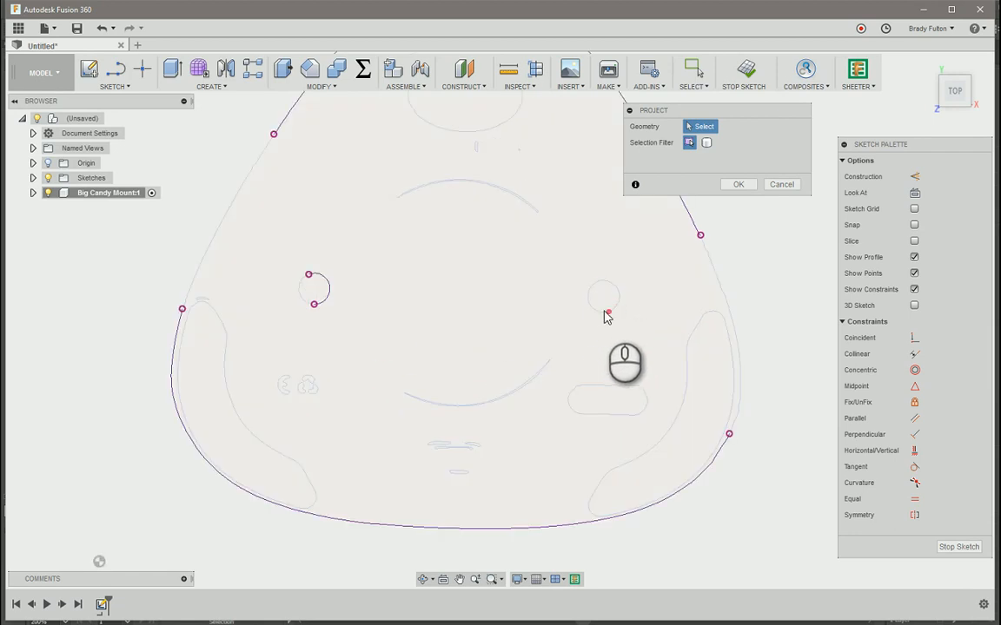
{"action": "left_click", "coordinate": [599, 309]}
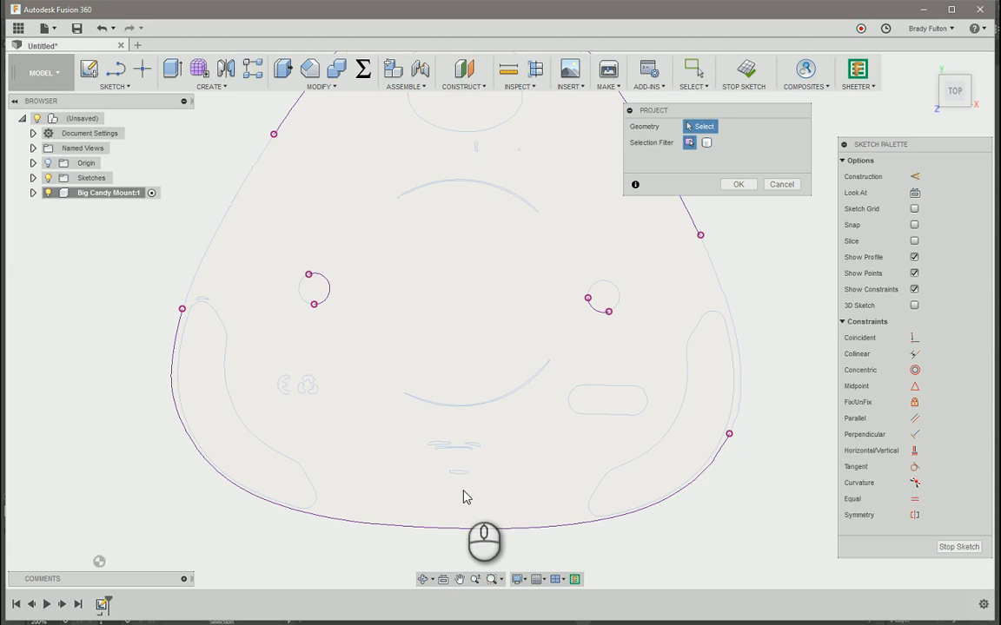
{"action": "left_click", "coordinate": [491, 410]}
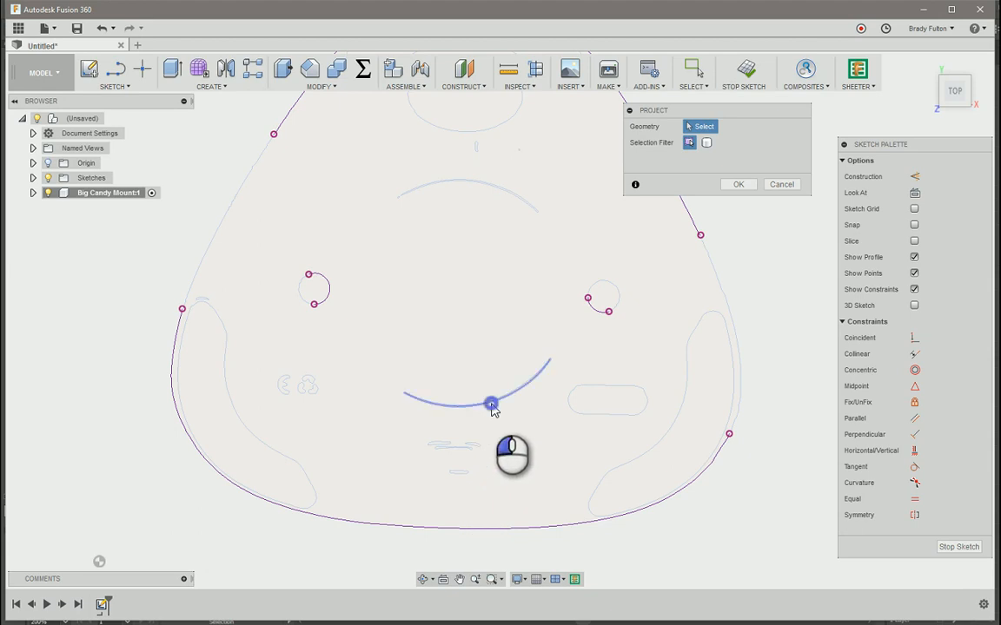
{"action": "left_click", "coordinate": [474, 186]}
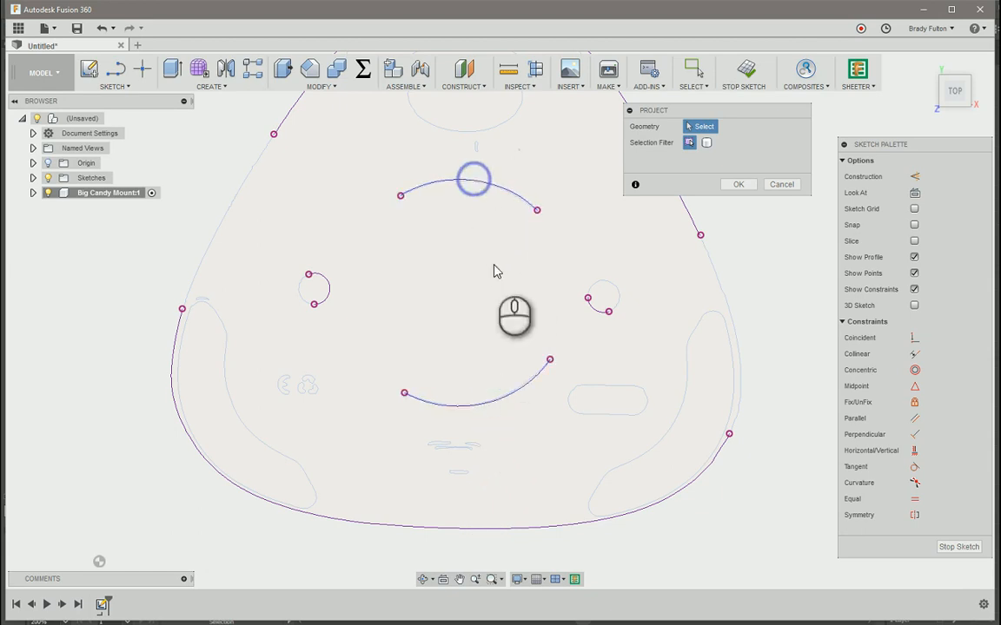
{"action": "scroll", "coordinate": [436, 367], "scroll_direction": "down", "scroll_amount": 3}
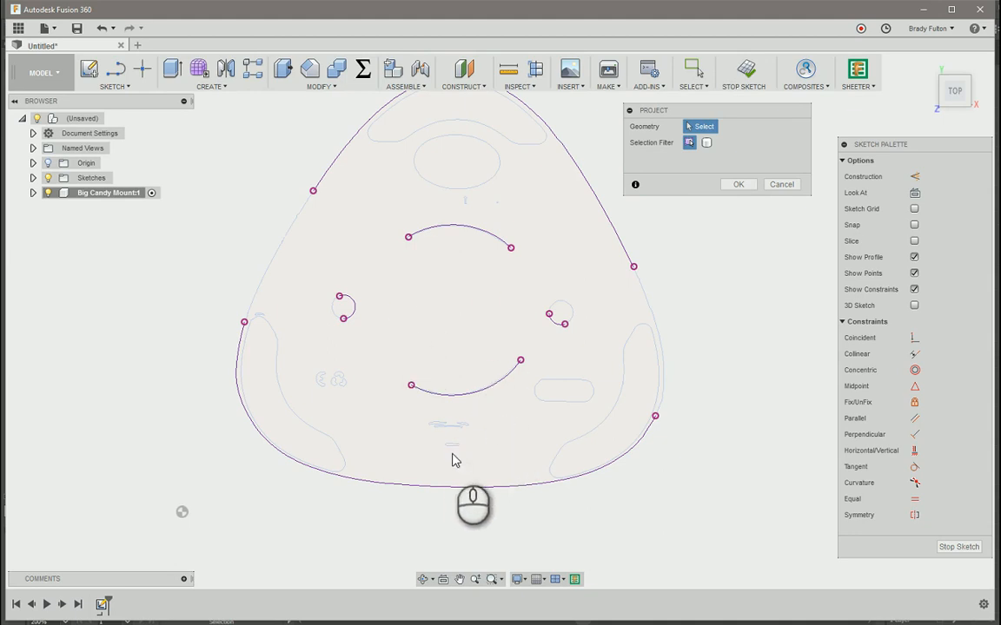
{"action": "left_click", "coordinate": [741, 186]}
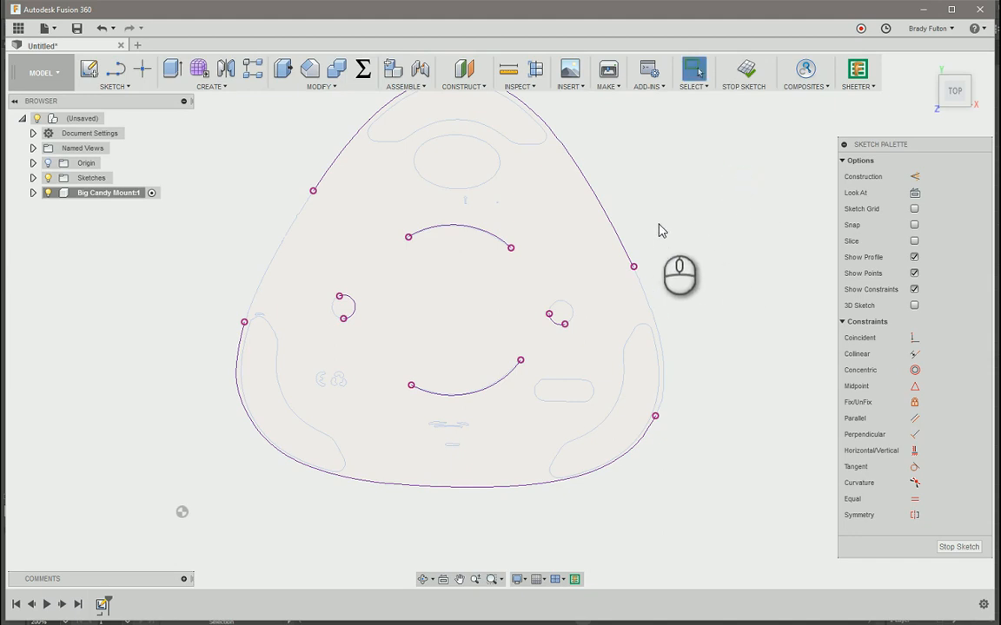
Convert all projected outline, hole and central arc curves to construction lines
{"action": "left_click", "coordinate": [611, 222]}
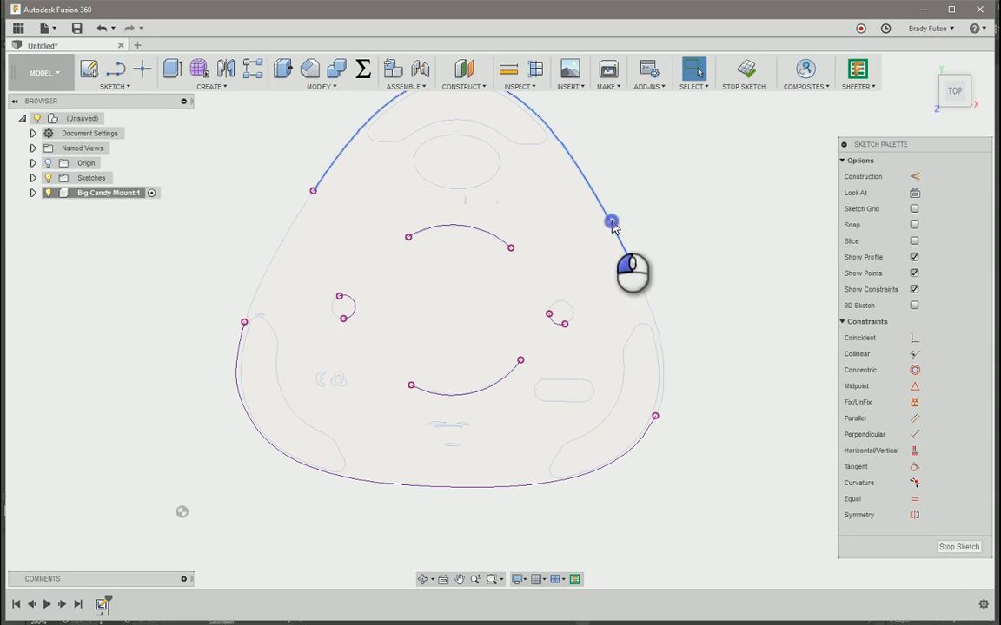
{"action": "left_click", "coordinate": [660, 230]}
{"action": "scroll", "coordinate": [683, 272], "scroll_direction": "down", "scroll_amount": 3}
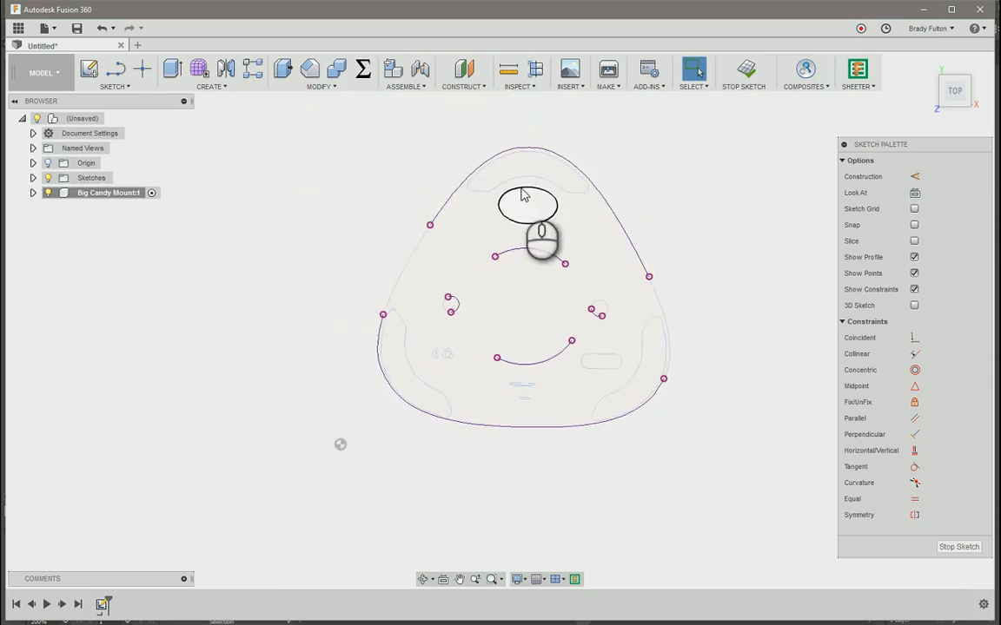
{"action": "mouse_move", "coordinate": [346, 126]}
{"action": "left_mouse_down"}
{"action": "mouse_move", "coordinate": [464, 235]}
{"action": "mouse_move", "coordinate": [739, 445]}
{"action": "left_mouse_up"}
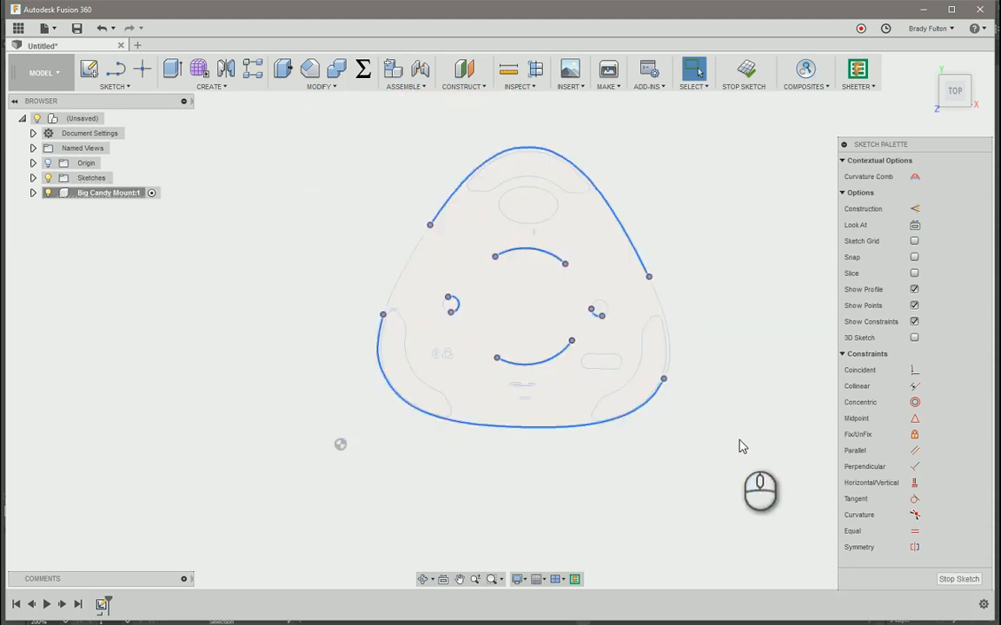
{"action": "key", "text": "x"}
{"action": "left_click", "coordinate": [692, 290]}
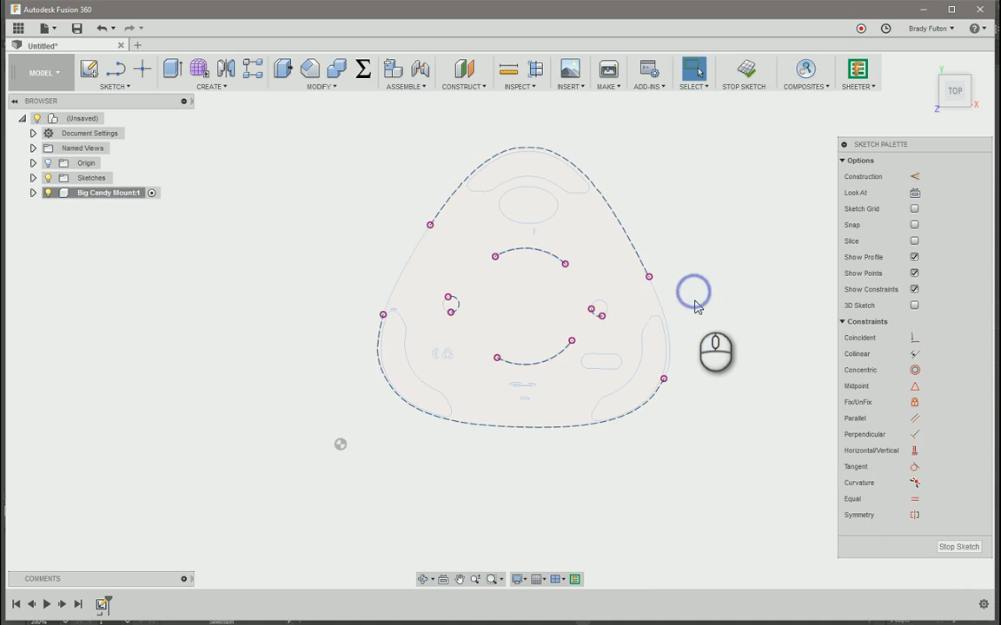
Examine the projected upper and lower outline curves and the remaining imported outline segments by selecting them individually
{"action": "scroll", "coordinate": [695, 374], "scroll_direction": "up", "scroll_amount": 2}
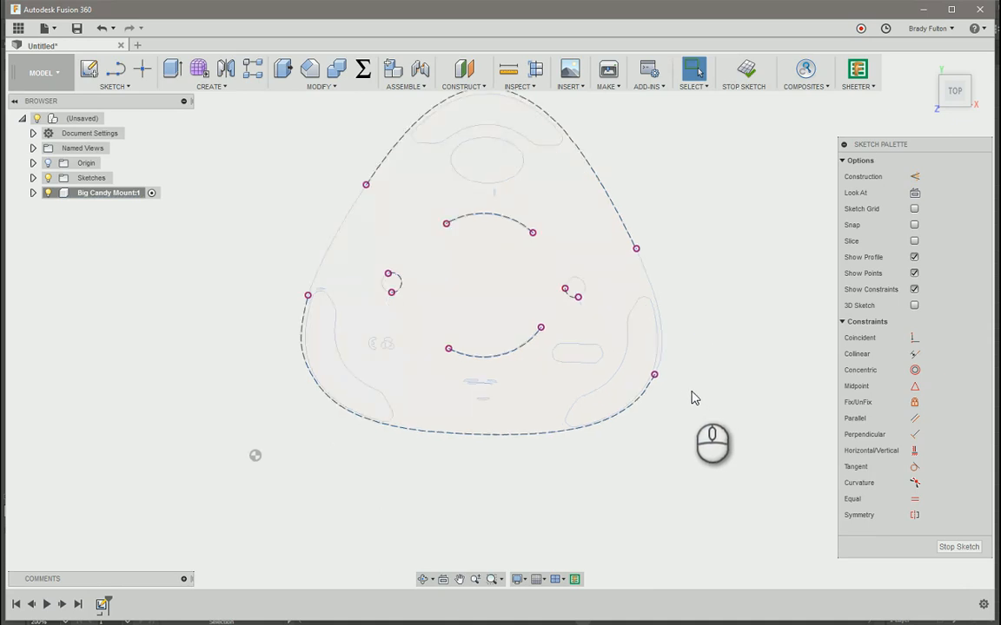
{"action": "scroll", "coordinate": [742, 356], "scroll_direction": "down", "scroll_amount": 2}
{"action": "scroll", "coordinate": [729, 268], "scroll_direction": "up", "scroll_amount": 1}
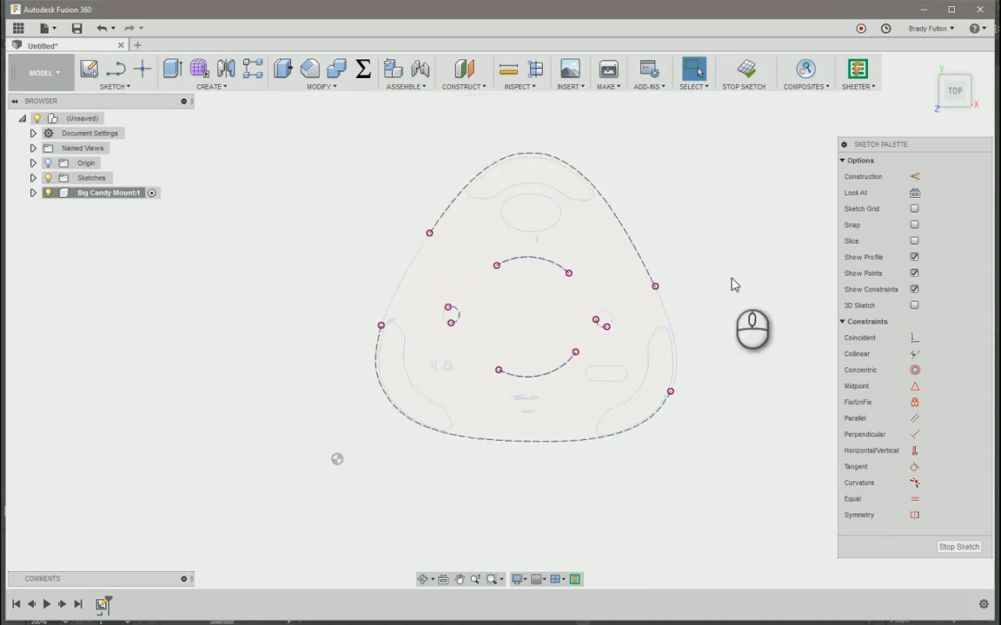
{"action": "left_click", "coordinate": [633, 243]}
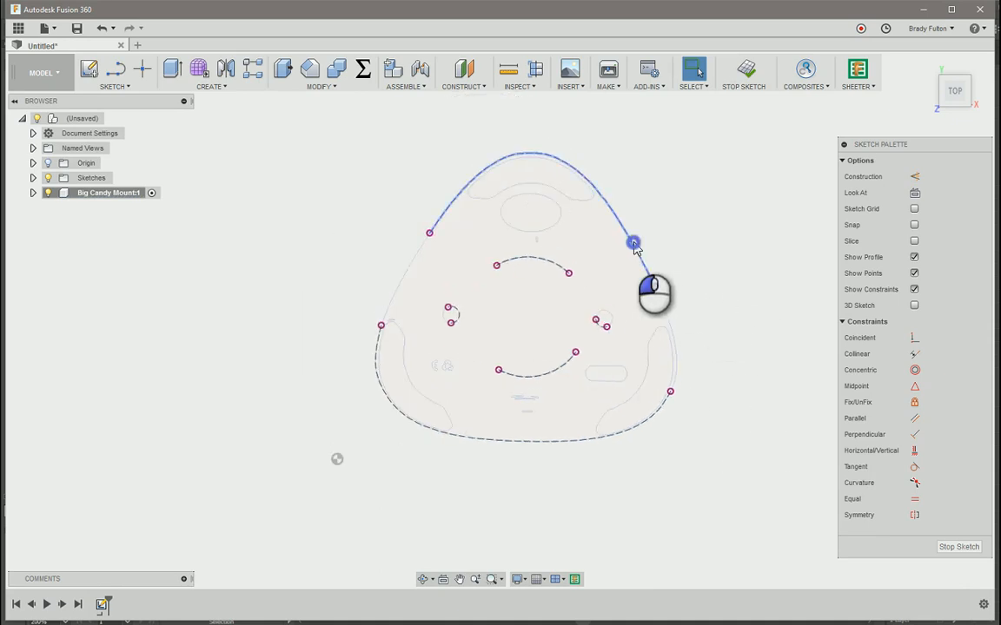
{"action": "left_click", "coordinate": [615, 433]}
{"action": "left_click", "coordinate": [726, 393]}
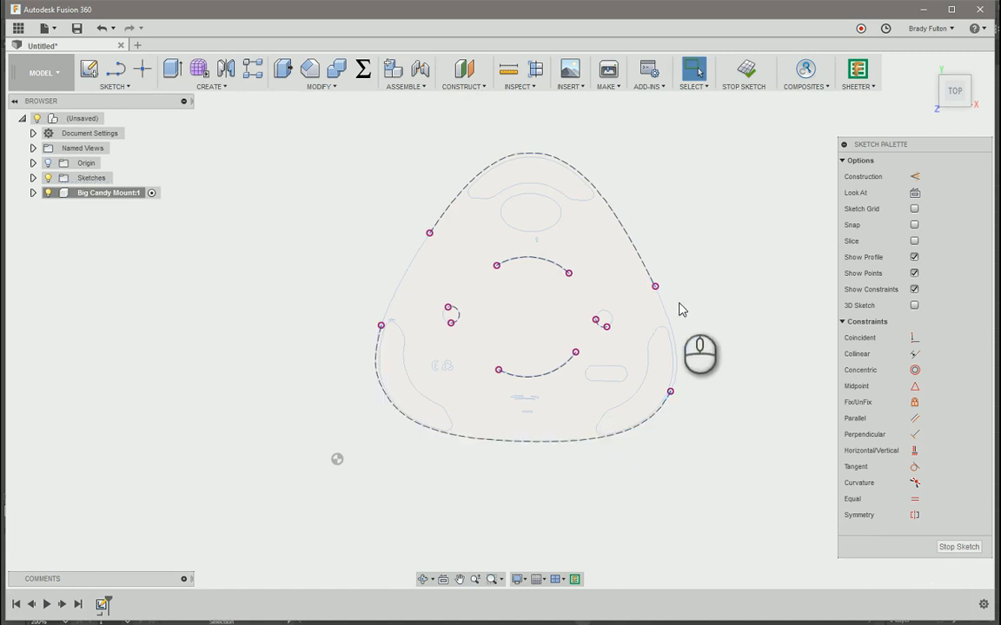
{"action": "scroll", "coordinate": [642, 276], "scroll_direction": "up", "scroll_amount": 2}
{"action": "left_click", "coordinate": [634, 273]}
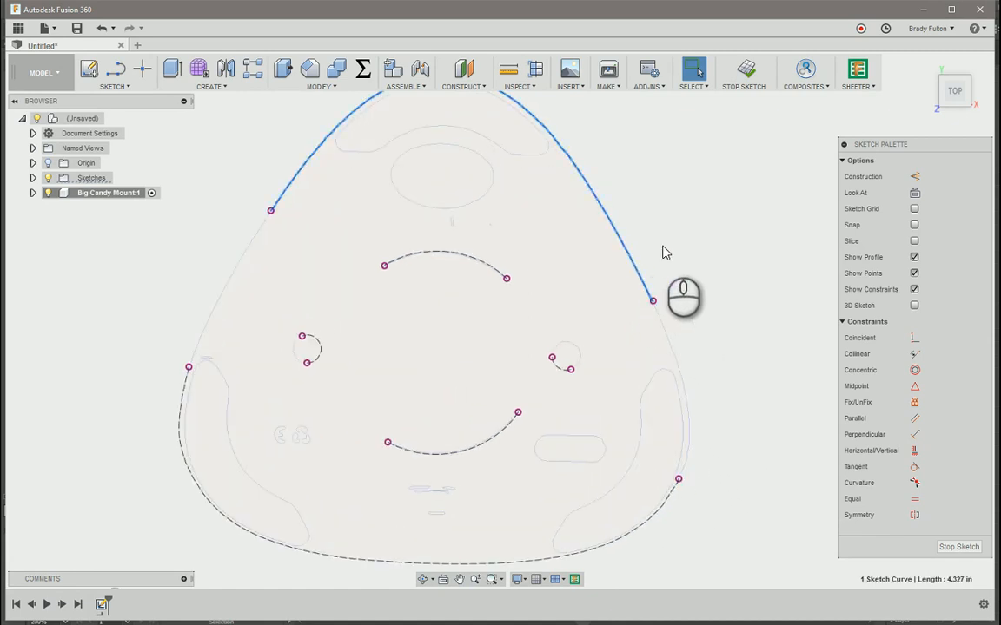
{"action": "left_click", "coordinate": [663, 248]}
{"action": "scroll", "coordinate": [673, 269], "scroll_direction": "down", "scroll_amount": 2}
{"action": "scroll", "coordinate": [409, 174], "scroll_direction": "up", "scroll_amount": 2}
{"action": "left_click", "coordinate": [405, 192]}
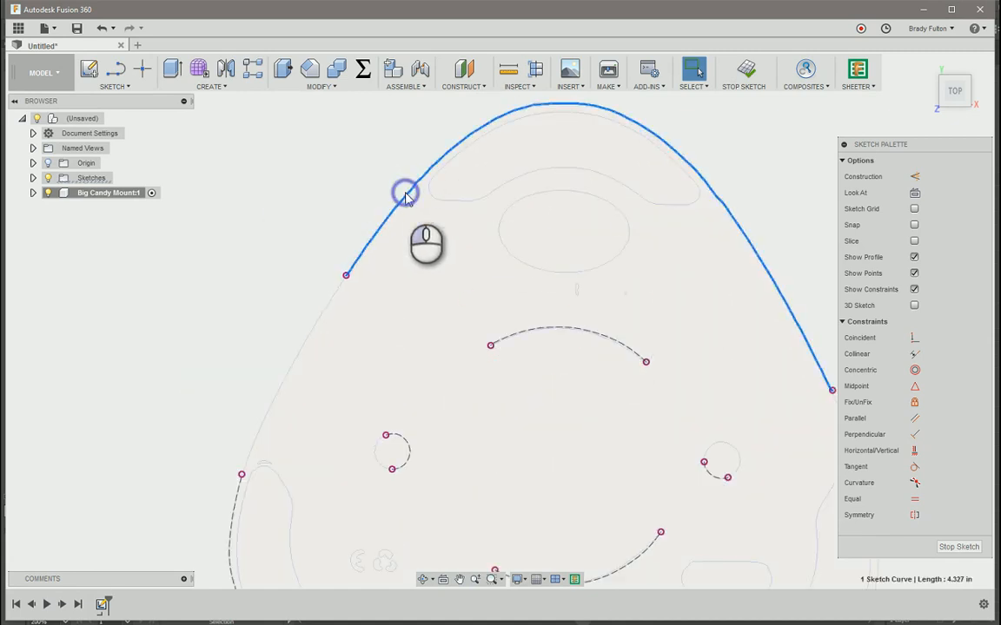
{"action": "scroll", "coordinate": [335, 174], "scroll_direction": "down", "scroll_amount": 2}
{"action": "left_click", "coordinate": [329, 170]}
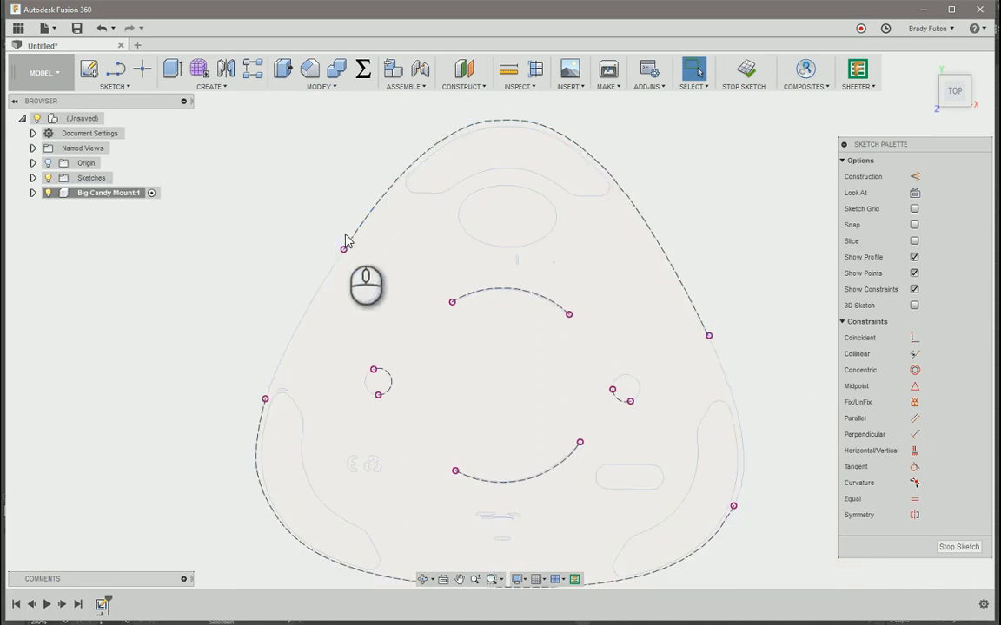
{"action": "double_click", "coordinate": [354, 227]}
{"action": "left_click", "coordinate": [332, 178]}
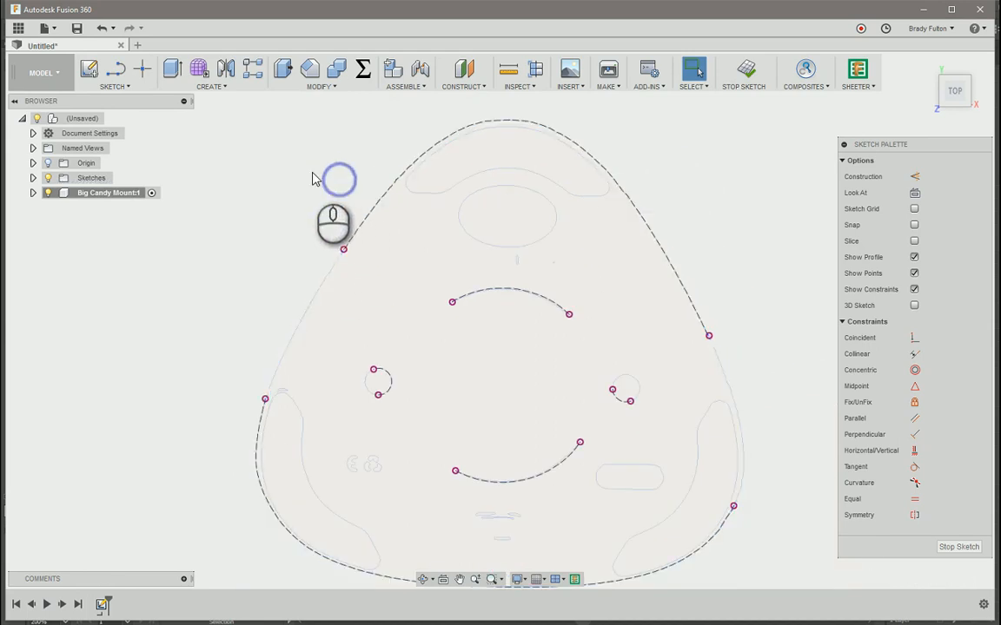
{"action": "scroll", "coordinate": [300, 251], "scroll_direction": "down", "scroll_amount": 2}
{"action": "left_click", "coordinate": [304, 264]}
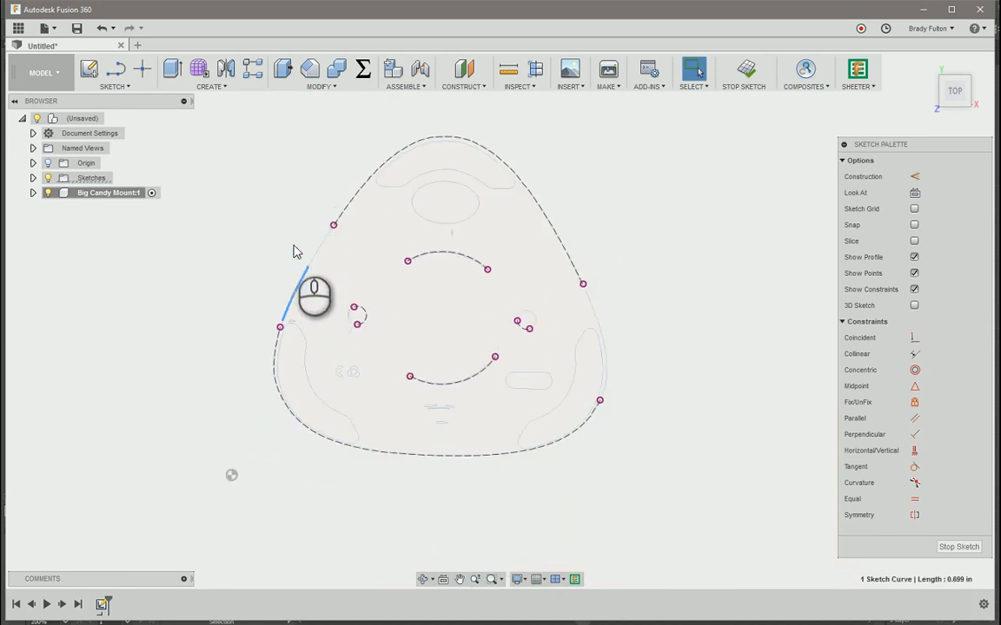
{"action": "left_click", "coordinate": [290, 225]}
{"action": "scroll", "coordinate": [293, 225], "scroll_direction": "down", "scroll_amount": 2}
Try to toggle the construction style of the projected upper outline curve
{"action": "left_click", "coordinate": [344, 198]}
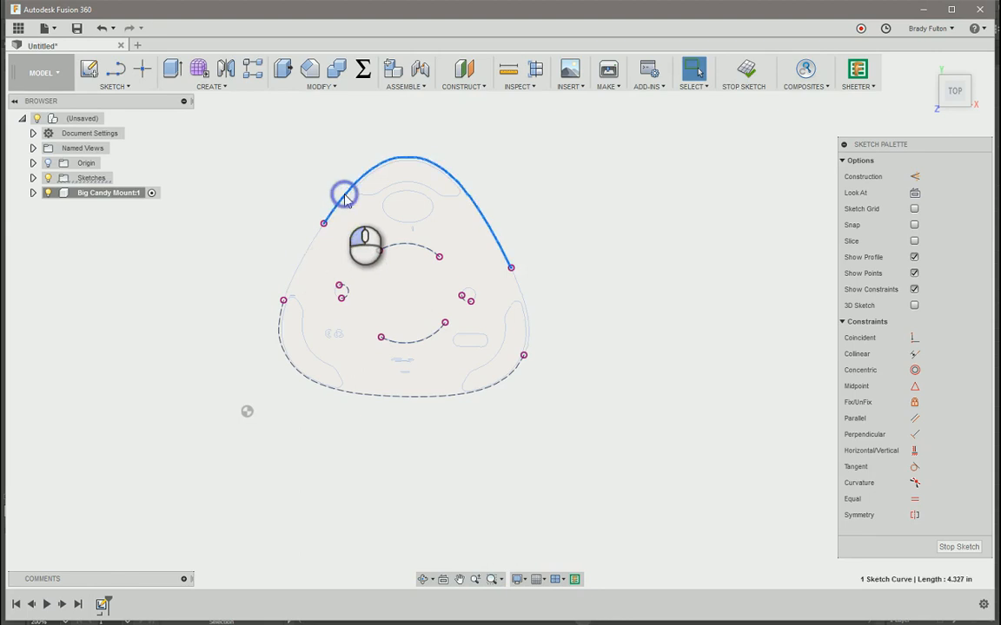
{"action": "left_click", "coordinate": [510, 169]}
{"action": "left_click", "coordinate": [483, 219]}
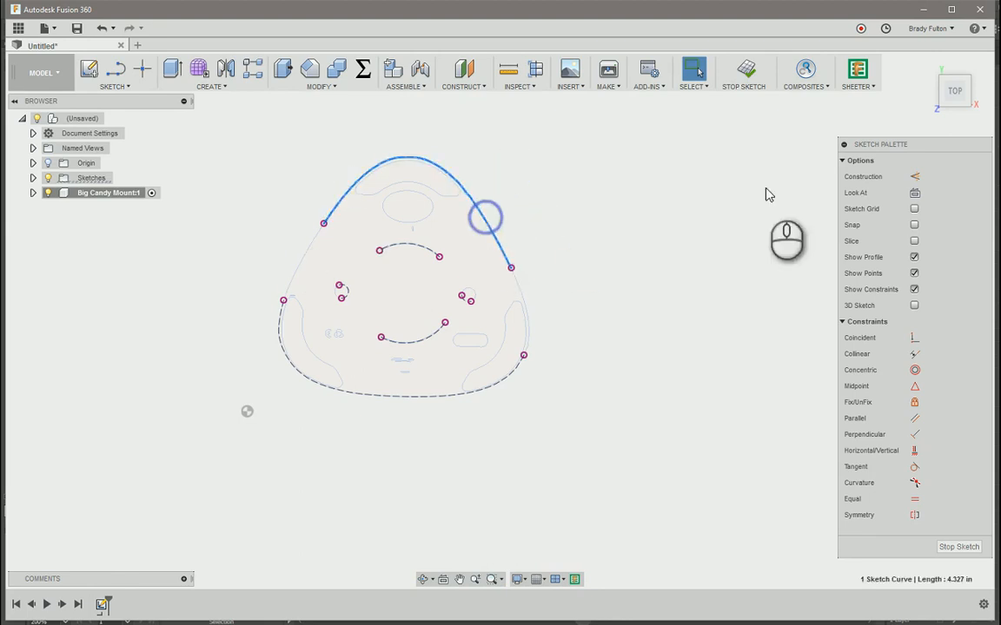
{"action": "left_click", "coordinate": [914, 176]}
{"action": "left_click", "coordinate": [708, 201]}
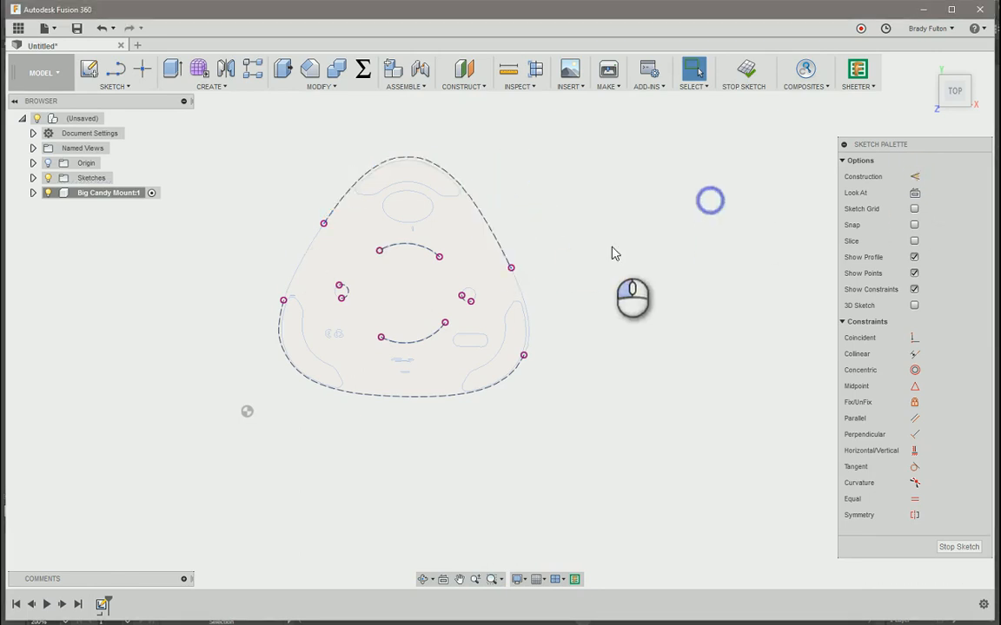
{"action": "scroll", "coordinate": [551, 279], "scroll_direction": "up", "scroll_amount": 2}
{"action": "scroll", "coordinate": [552, 276], "scroll_direction": "up", "scroll_amount": 1}
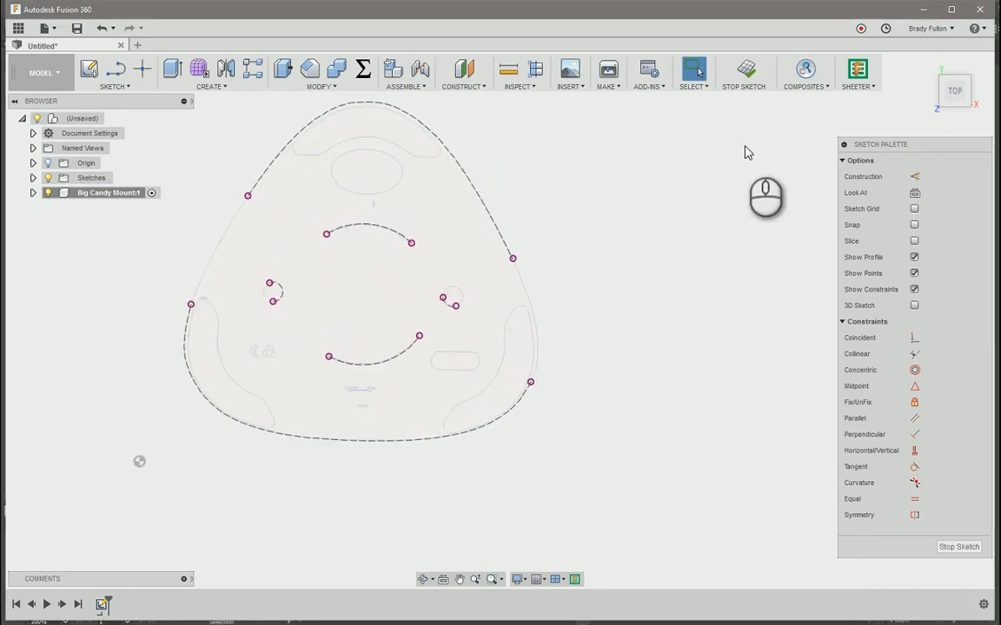
Finish the mount sketch, reopen it for editing, and hide the root sketches so only the projected curves show
{"action": "left_click", "coordinate": [747, 75]}
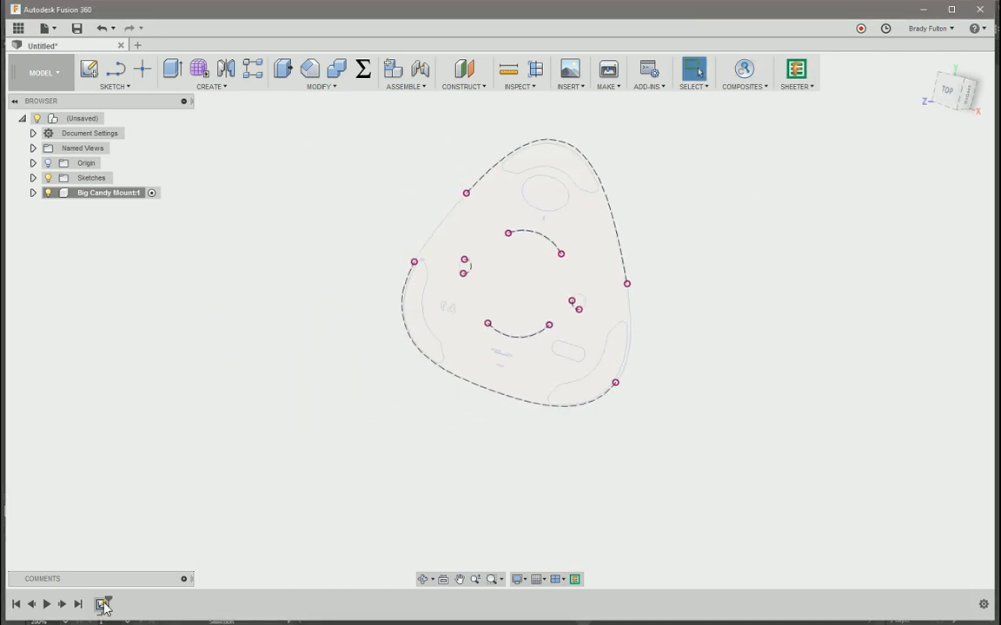
{"action": "double_click", "coordinate": [102, 604]}
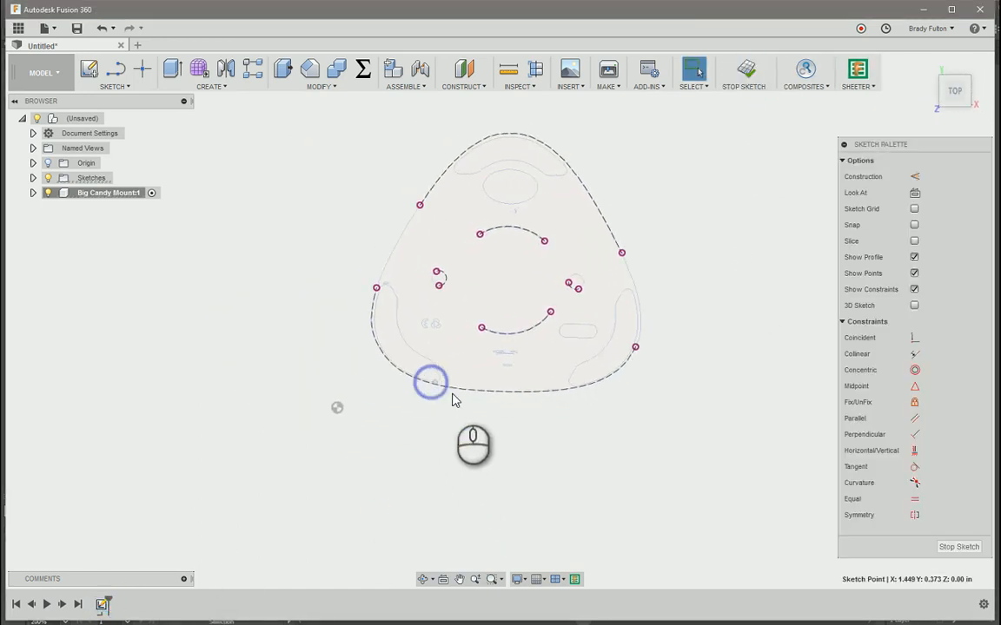
{"action": "left_click", "coordinate": [48, 177]}
{"action": "left_click", "coordinate": [223, 292]}
{"action": "left_click", "coordinate": [373, 330]}
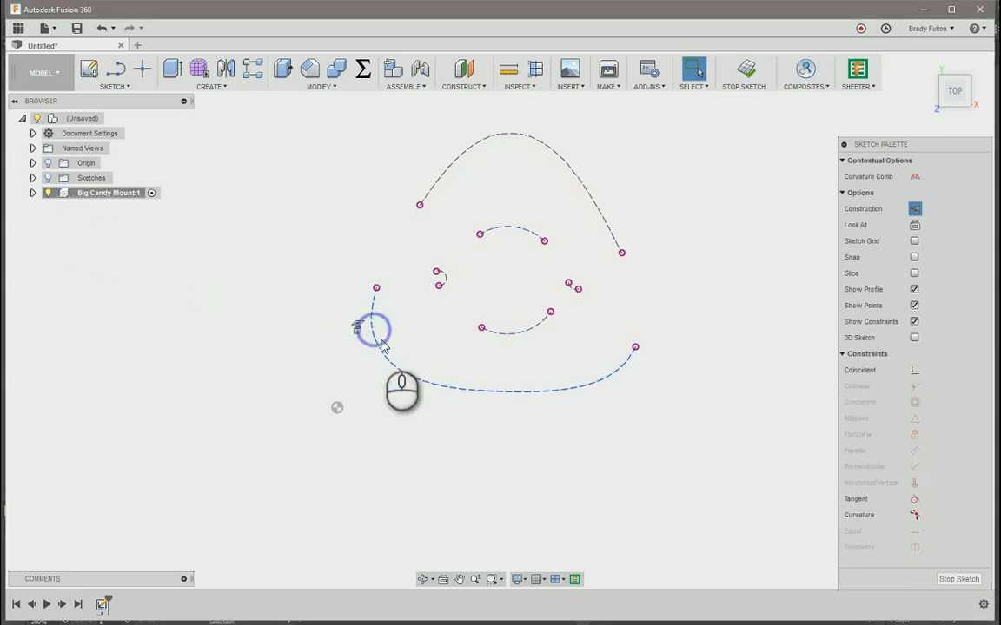
Convert the projected upper and lower outline curves back to normal lines and show the root sketches again
{"action": "key", "text": "x"}
{"action": "left_click", "coordinate": [454, 317]}
{"action": "left_click", "coordinate": [466, 147]}
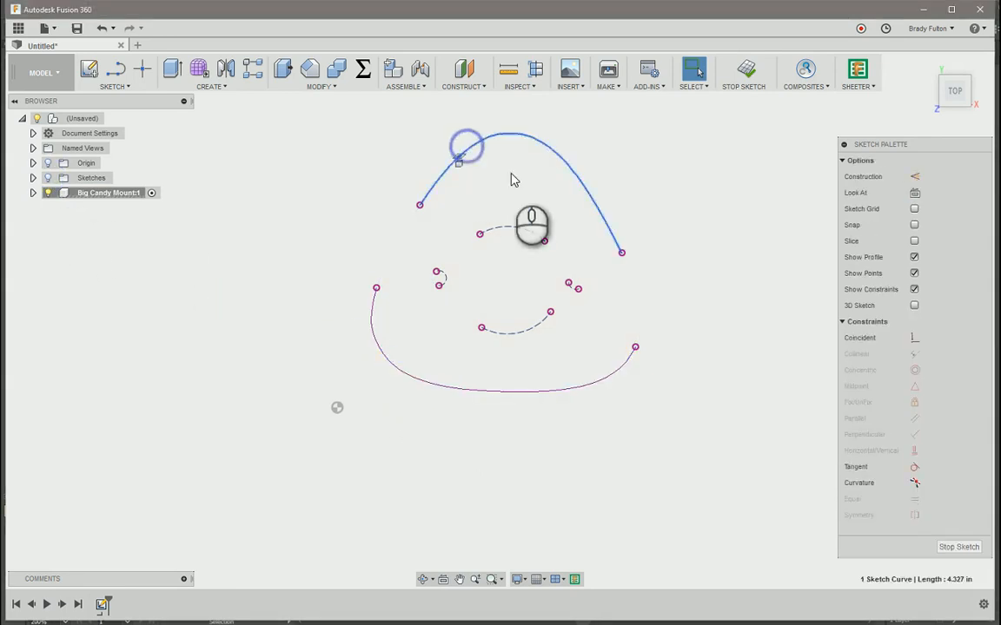
{"action": "left_click", "coordinate": [626, 179]}
{"action": "scroll", "coordinate": [654, 309], "scroll_direction": "up", "scroll_amount": 2}
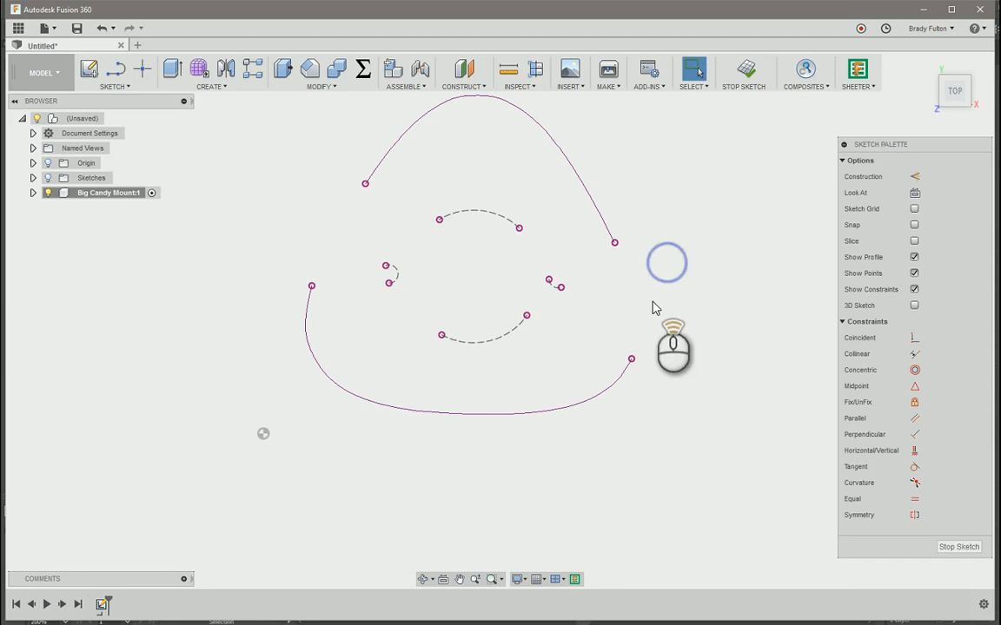
{"action": "left_click", "coordinate": [48, 178]}
{"action": "left_click", "coordinate": [130, 304]}
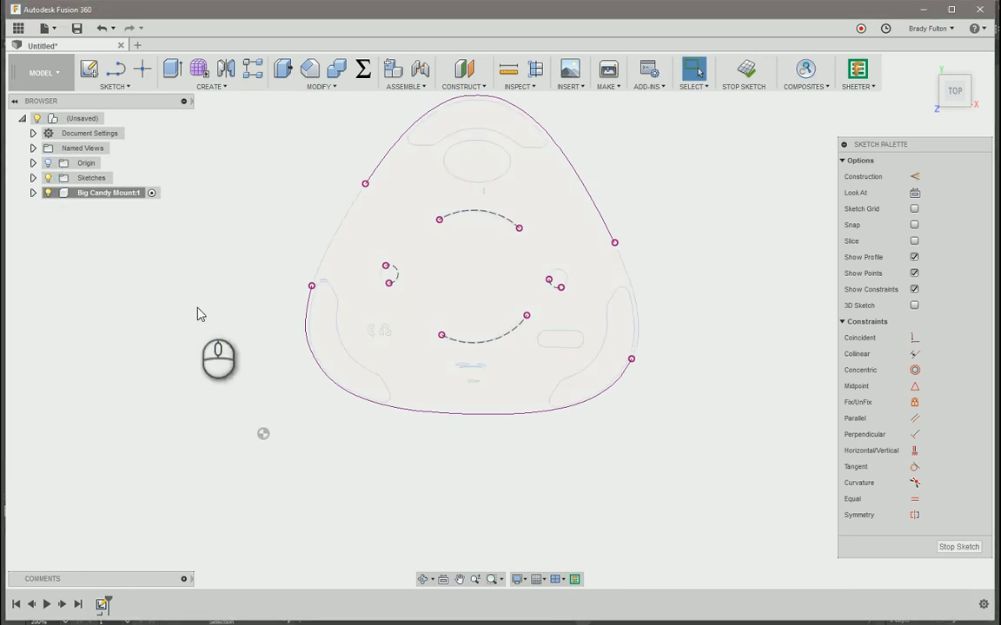
Try to bridge the left and right gaps between the projected outline curves with arcs
{"action": "key", "text": "l"}
{"action": "mouse_move", "coordinate": [364, 183]}
{"action": "left_mouse_down"}
{"action": "mouse_move", "coordinate": [328, 223]}
{"action": "mouse_move", "coordinate": [328, 263]}
{"action": "mouse_move", "coordinate": [313, 286]}
{"action": "left_mouse_up"}
{"action": "scroll", "coordinate": [306, 251], "scroll_direction": "up", "scroll_amount": 3}
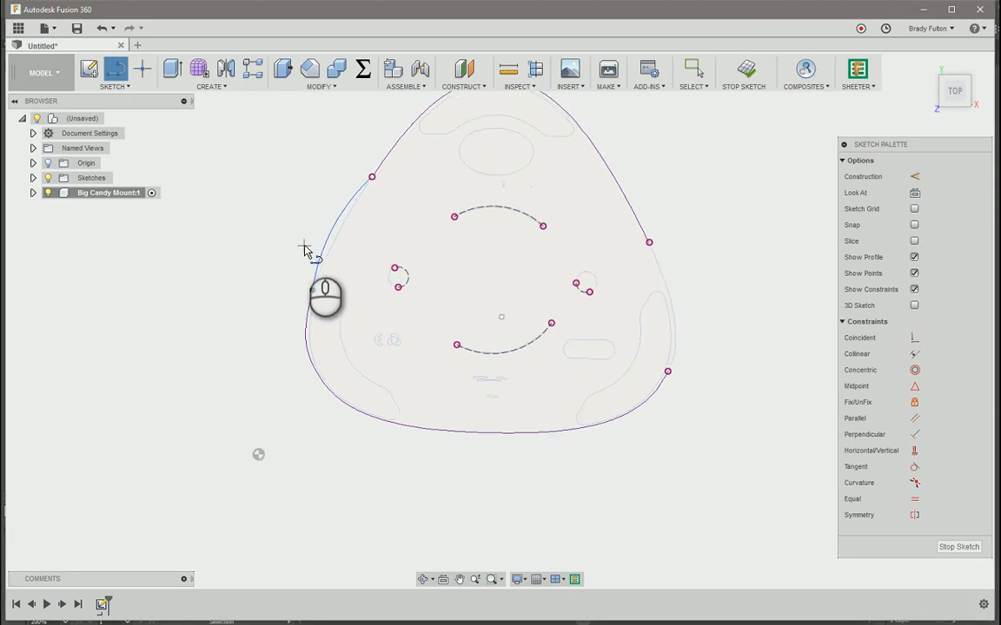
{"action": "scroll", "coordinate": [255, 252], "scroll_direction": "down", "scroll_amount": 2}
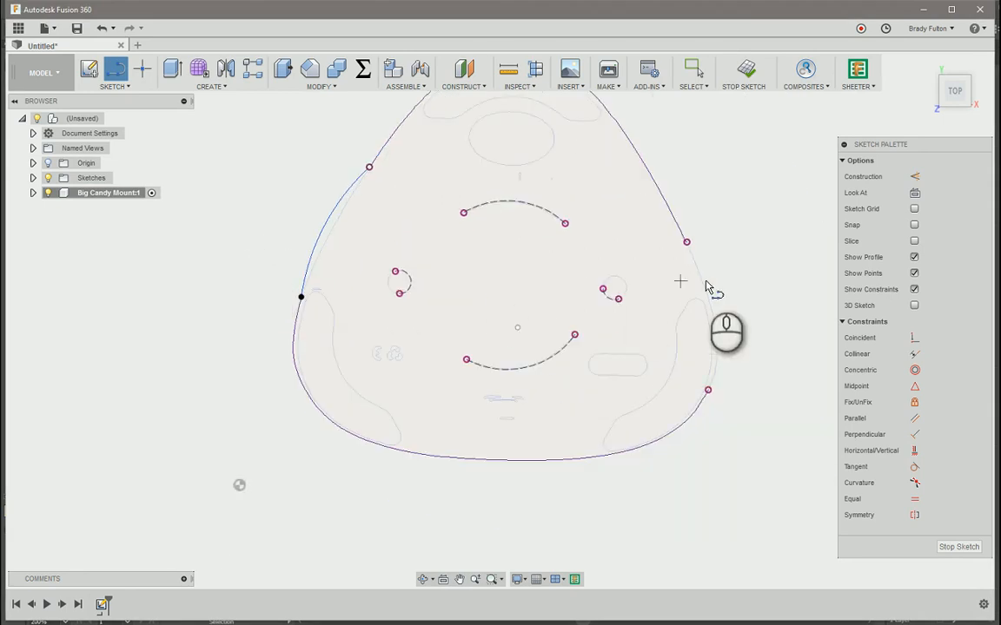
{"action": "scroll", "coordinate": [676, 252], "scroll_direction": "up", "scroll_amount": 2}
{"action": "mouse_move", "coordinate": [681, 234]}
{"action": "left_mouse_down"}
{"action": "mouse_move", "coordinate": [724, 357]}
{"action": "mouse_move", "coordinate": [707, 416]}
{"action": "left_mouse_up"}
{"action": "key", "text": "Escape"}
Try to reshape the right bridging arc, and delete both arcs across the outline gaps
{"action": "left_click", "coordinate": [781, 300]}
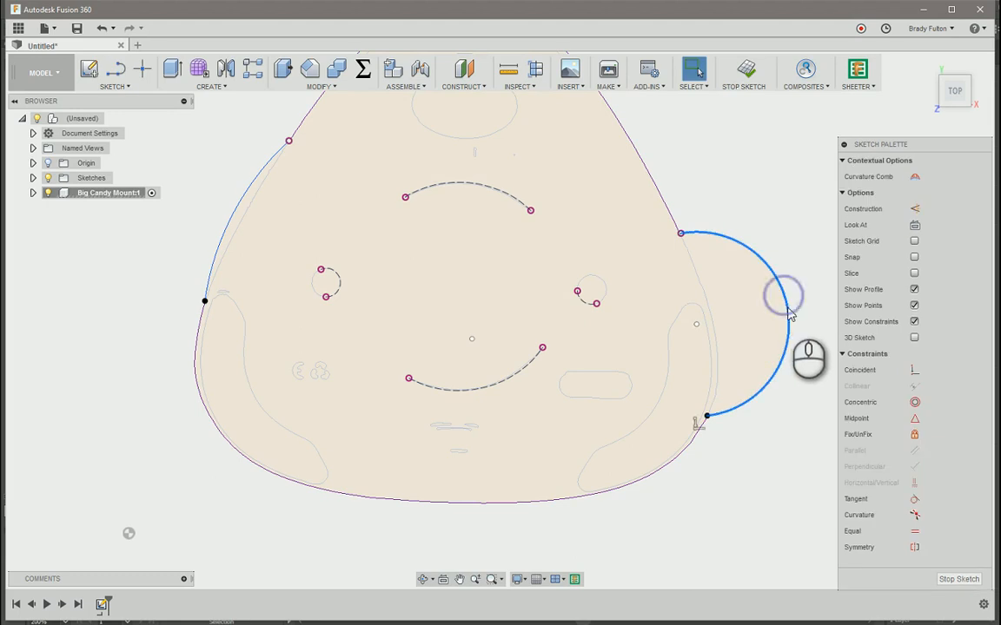
{"action": "left_click_drag", "start_coordinate": [784, 309], "coordinate": [720, 324]}
{"action": "key", "text": "Delete"}
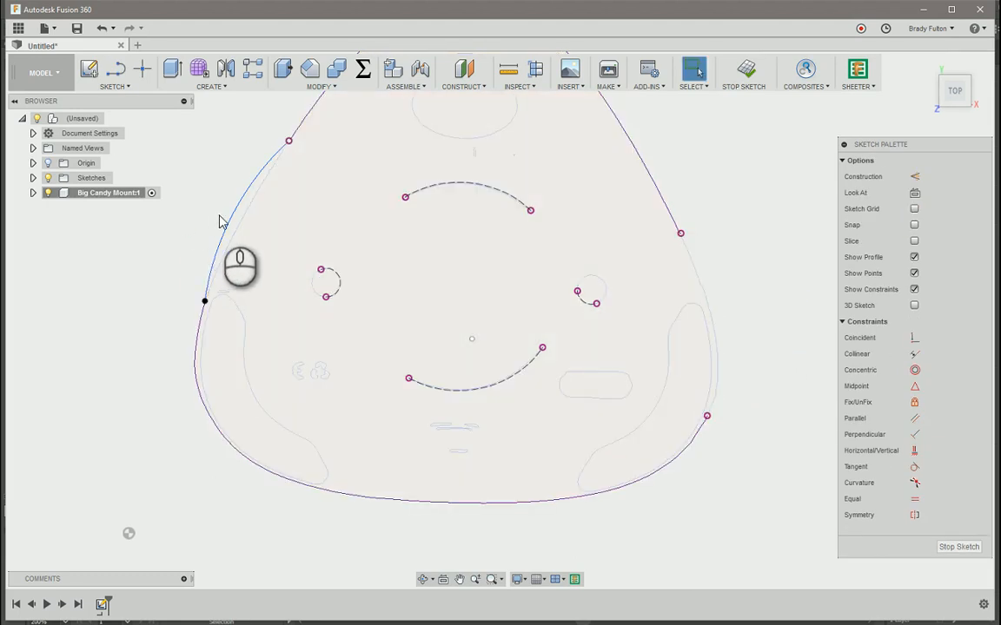
{"action": "left_click", "coordinate": [226, 215]}
{"action": "key", "text": "Delete"}
{"action": "left_click", "coordinate": [114, 86]}
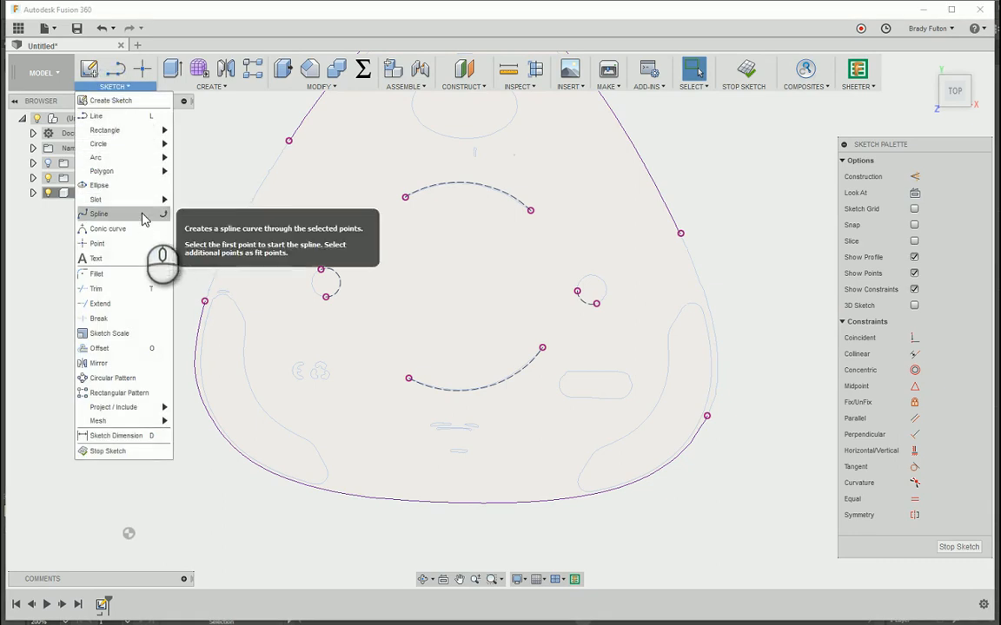
{"action": "left_click", "coordinate": [131, 213]}
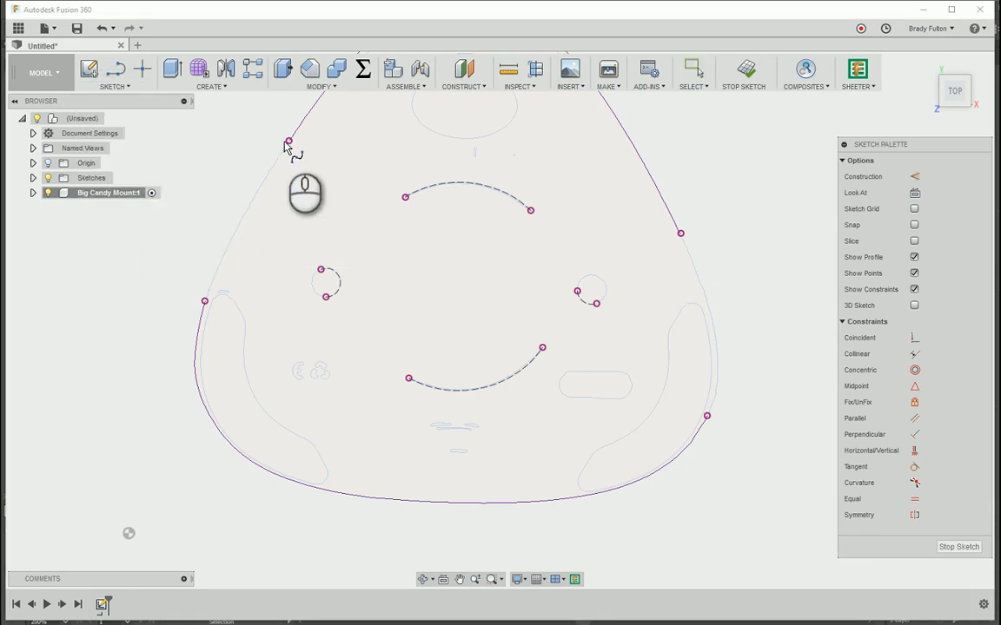
{"action": "left_click", "coordinate": [183, 306]}
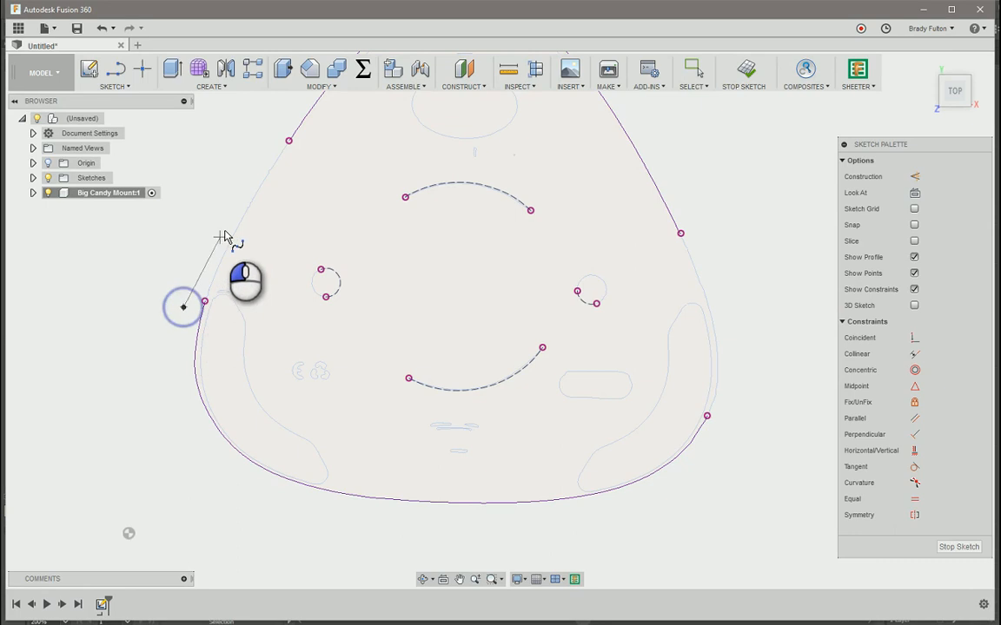
{"action": "left_click", "coordinate": [288, 141]}
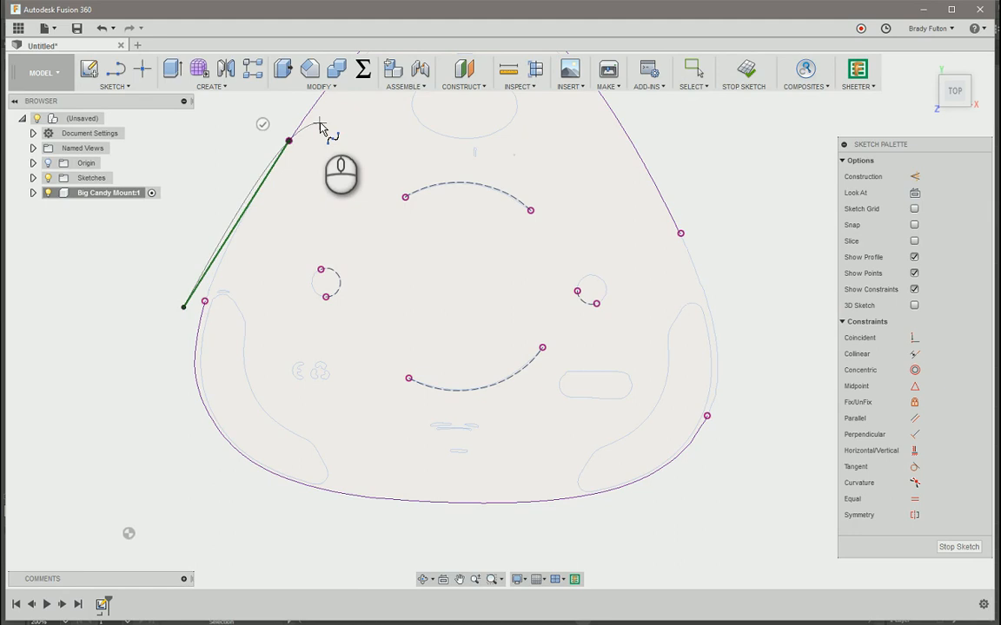
{"action": "key", "text": "Escape"}
Draw a spline across the left outline gap, joining the left ends of the lower and upper curves
{"action": "left_click", "coordinate": [126, 88]}
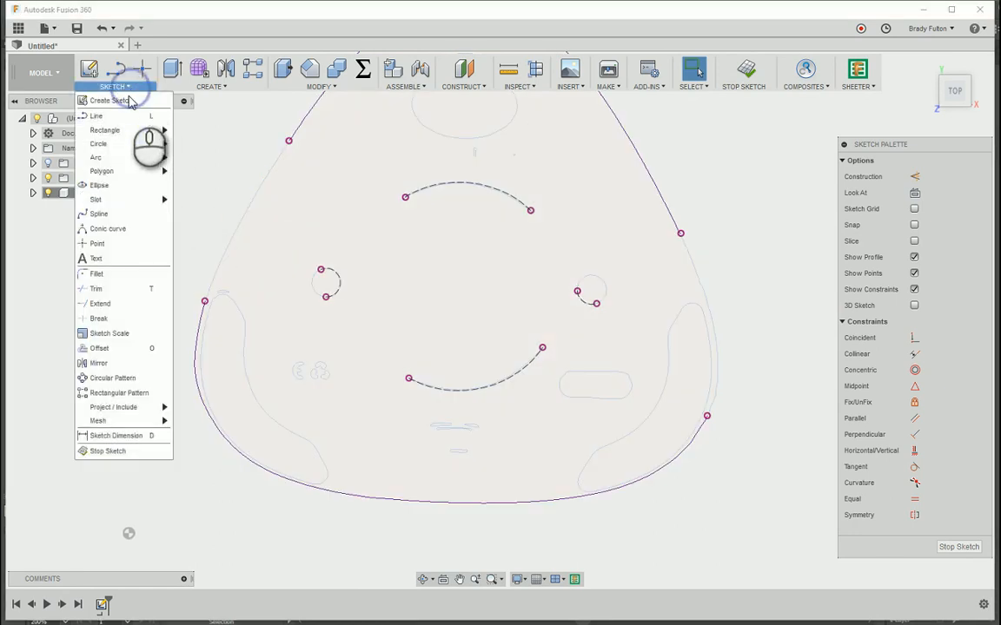
{"action": "left_click", "coordinate": [104, 214]}
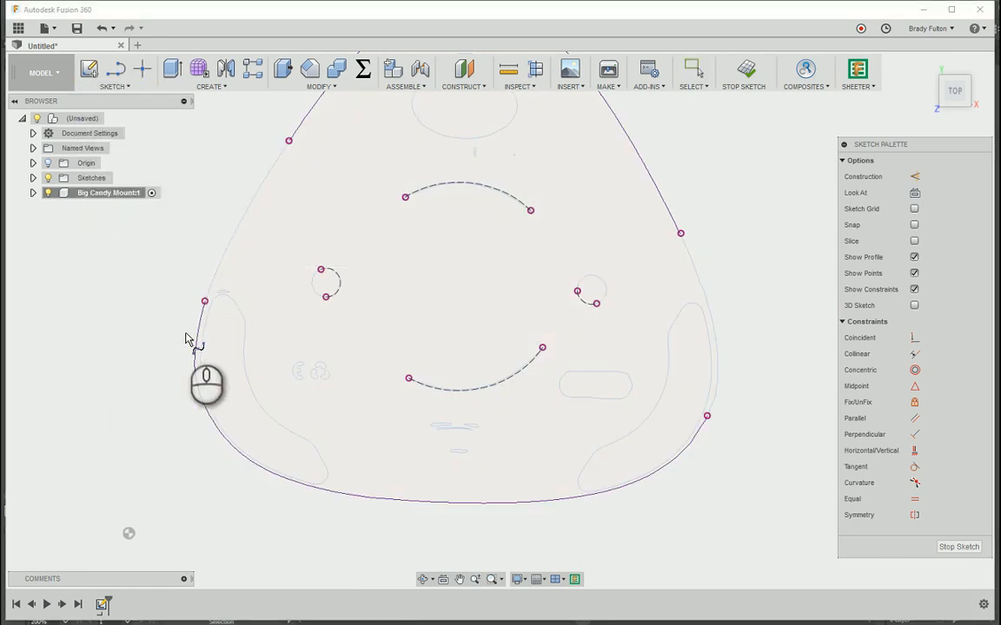
{"action": "left_click", "coordinate": [204, 302]}
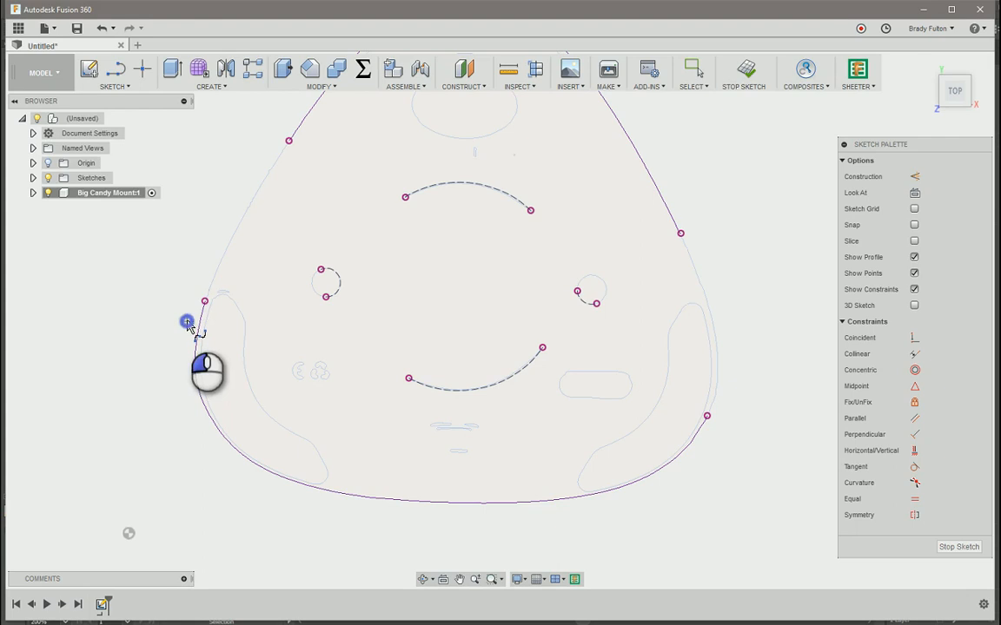
{"action": "left_click", "coordinate": [289, 140]}
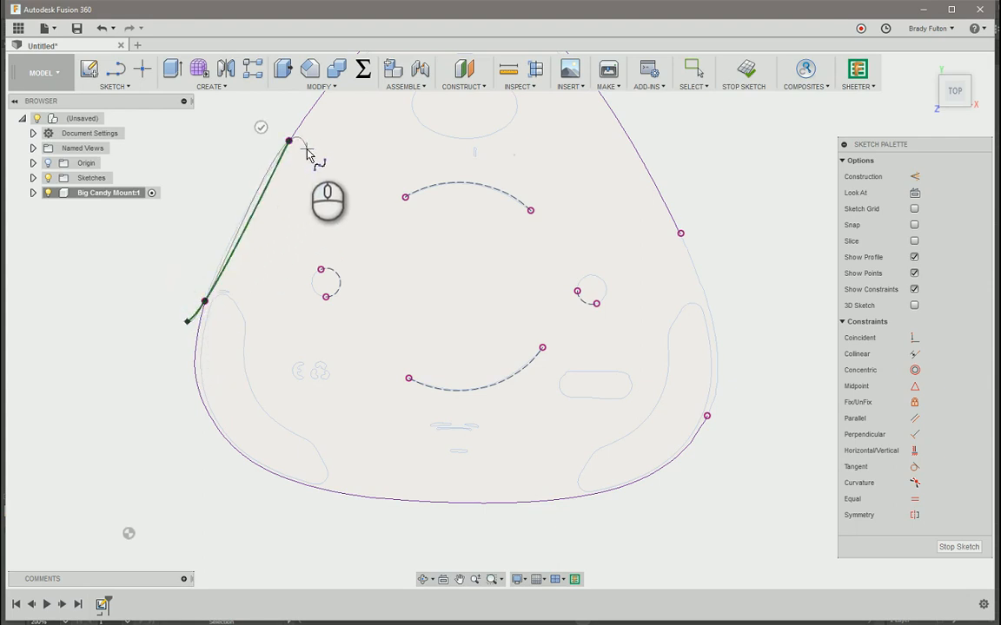
{"action": "left_click", "coordinate": [260, 128]}
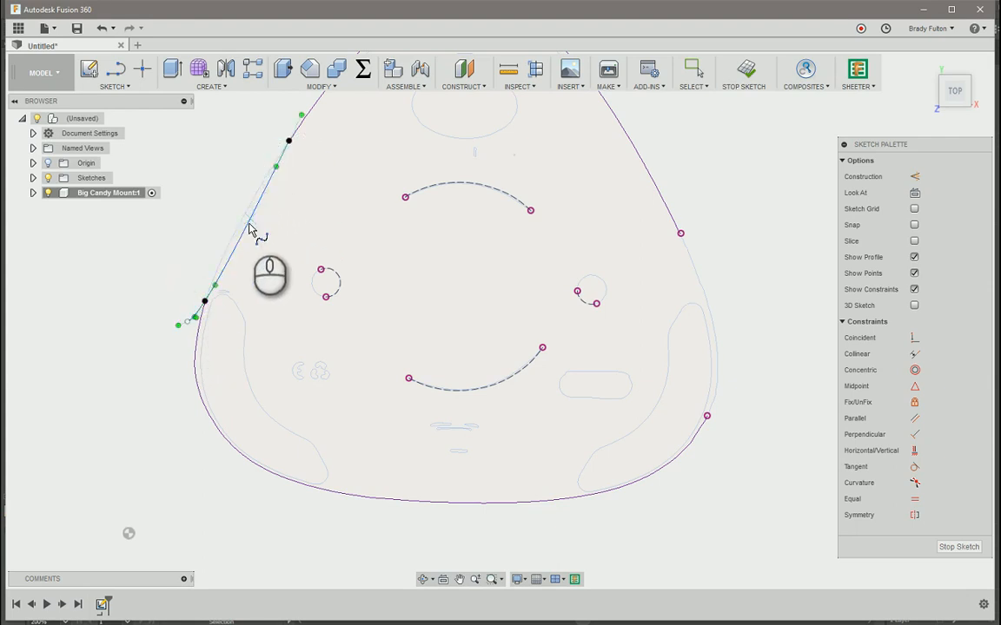
{"action": "scroll", "coordinate": [232, 260], "scroll_direction": "up", "scroll_amount": 3}
{"action": "key", "text": "Escape"}
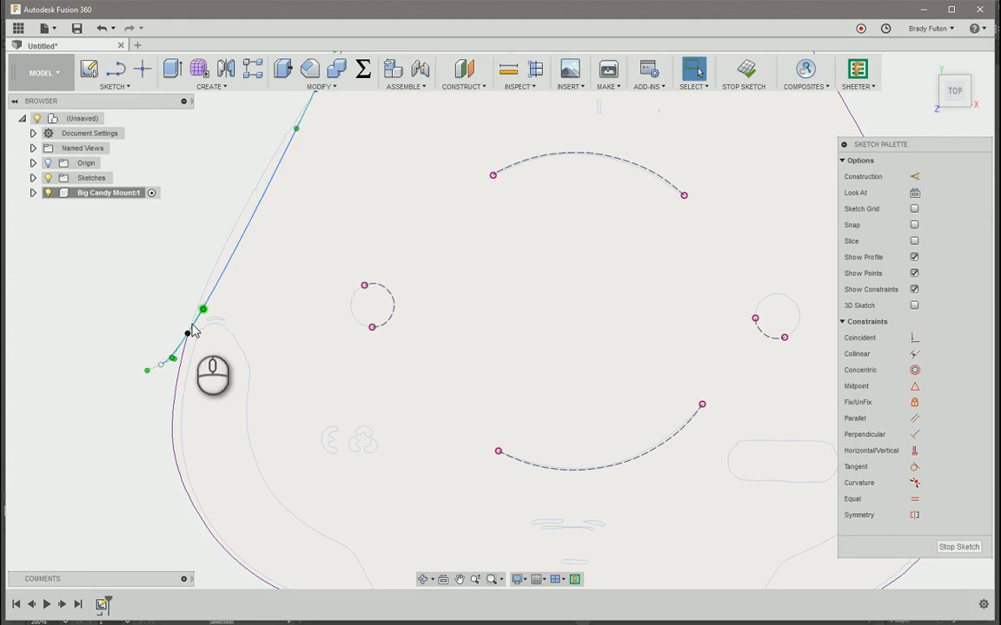
Delete the left spline's stray point outside the outline and adjust its lower tangent handle to follow the imported outline
{"action": "left_click", "coordinate": [163, 369]}
{"action": "left_click", "coordinate": [188, 332]}
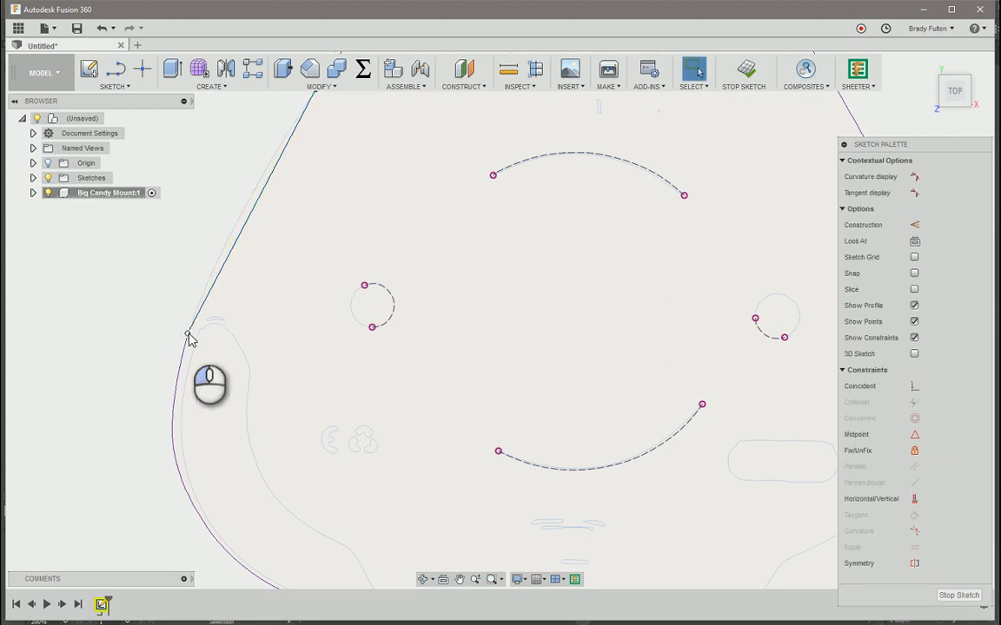
{"action": "scroll", "coordinate": [191, 339], "scroll_direction": "down", "scroll_amount": 1}
{"action": "left_click", "coordinate": [239, 234]}
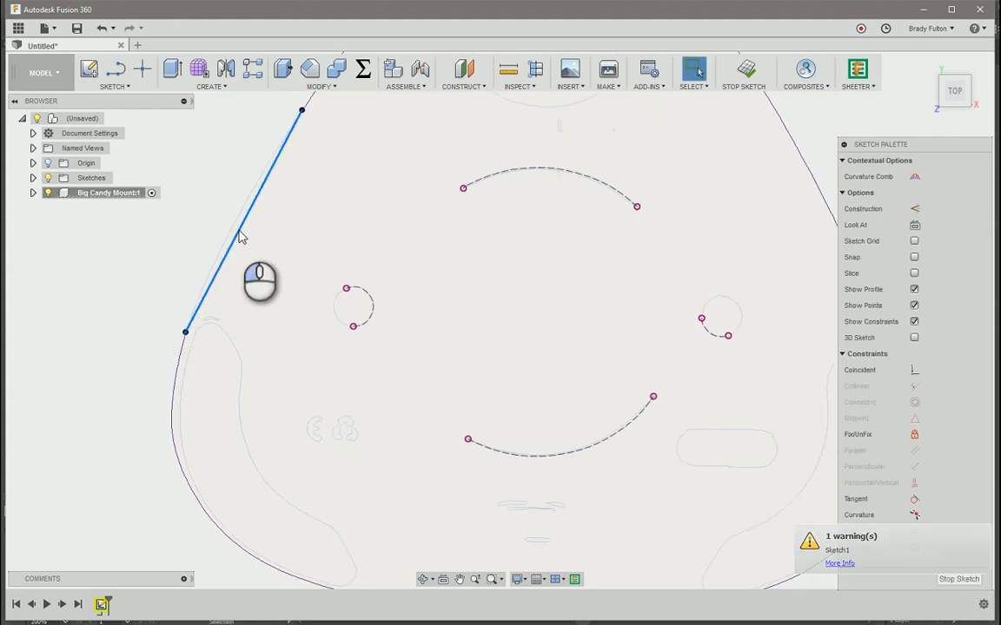
{"action": "left_click", "coordinate": [176, 356]}
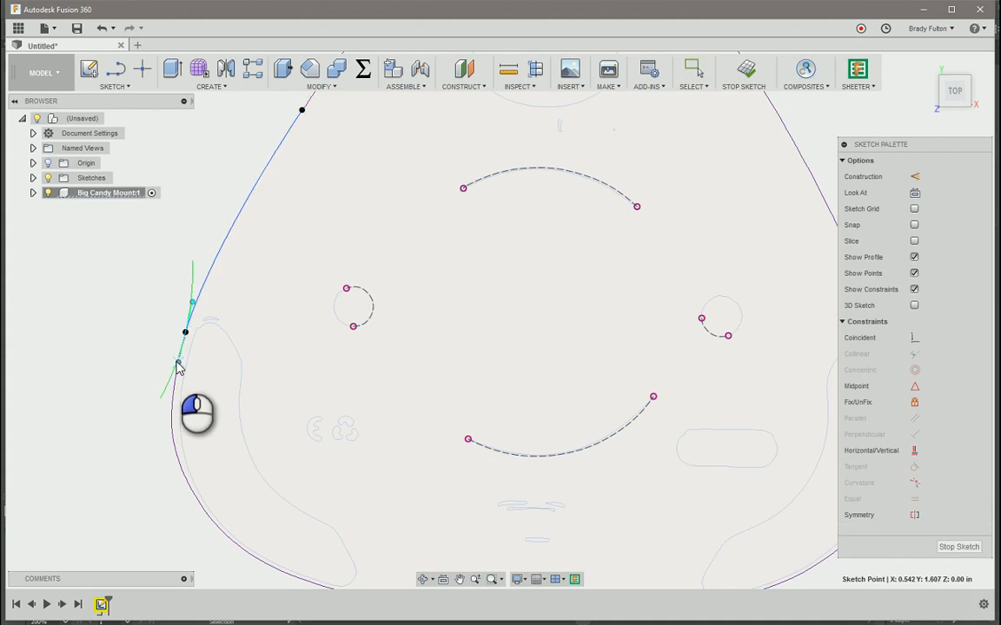
{"action": "scroll", "coordinate": [178, 365], "scroll_direction": "down", "scroll_amount": 4}
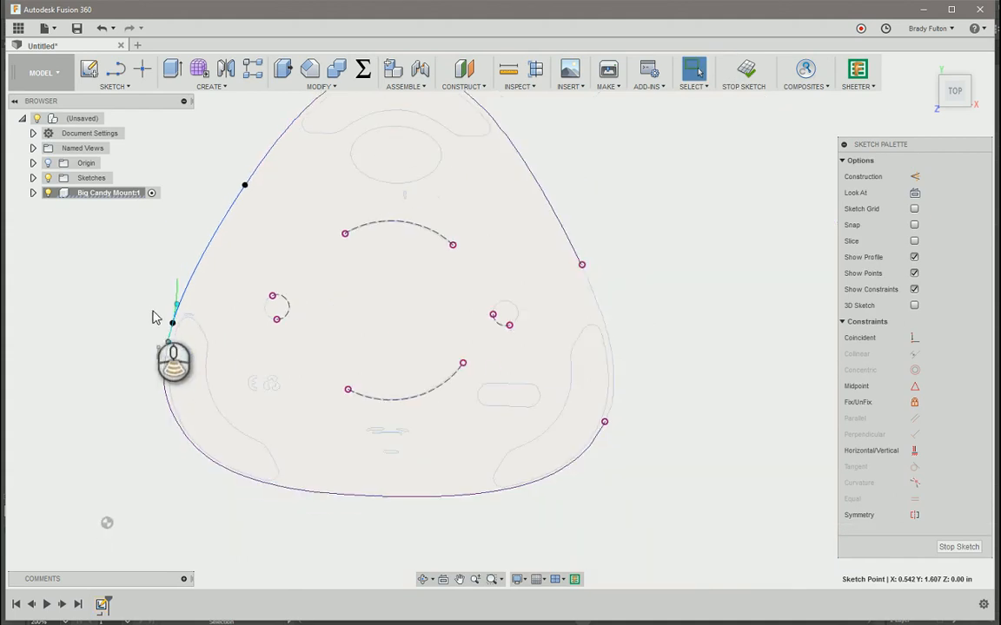
{"action": "left_click", "coordinate": [616, 224]}
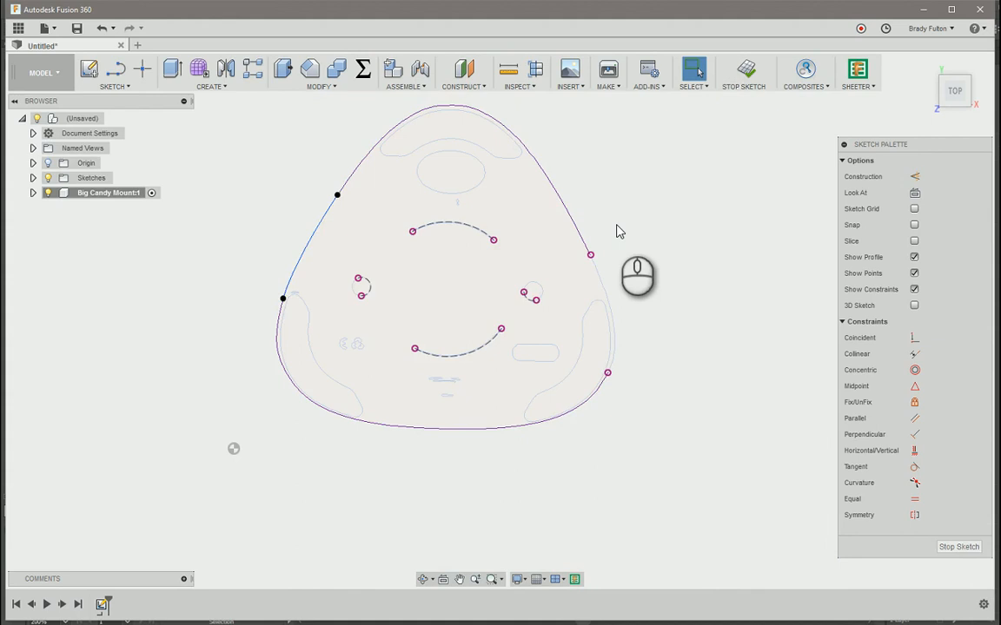
Draw a three-point spline across the right outline gap, joining the right ends of the upper and lower curves
{"action": "scroll", "coordinate": [643, 268], "scroll_direction": "up", "scroll_amount": 1}
{"action": "right_click", "coordinate": [216, 207]}
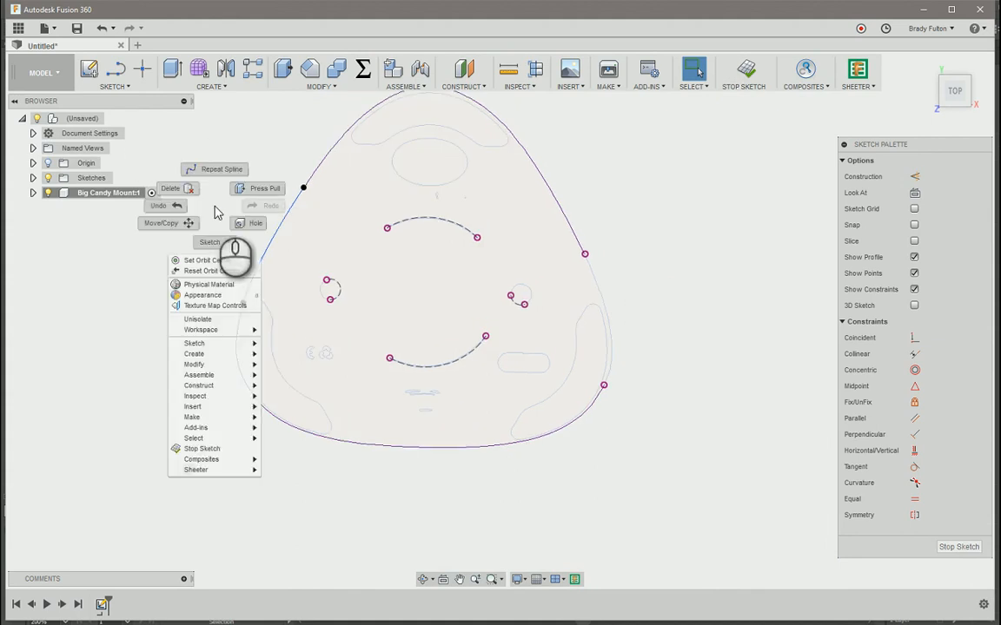
{"action": "left_click", "coordinate": [216, 171]}
{"action": "scroll", "coordinate": [554, 262], "scroll_direction": "up", "scroll_amount": 3}
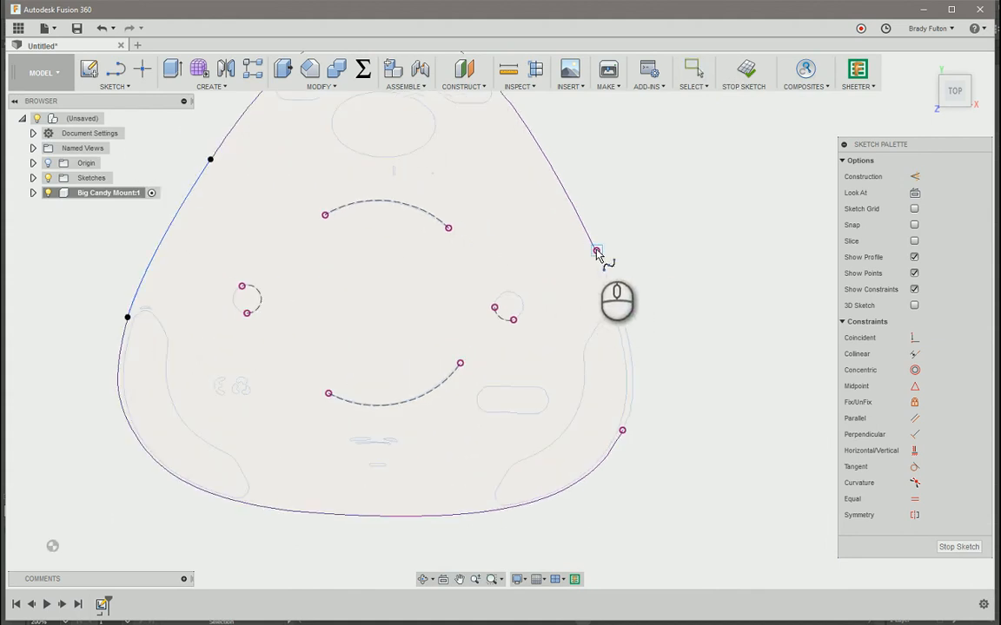
{"action": "left_click", "coordinate": [596, 251]}
{"action": "left_click", "coordinate": [632, 353]}
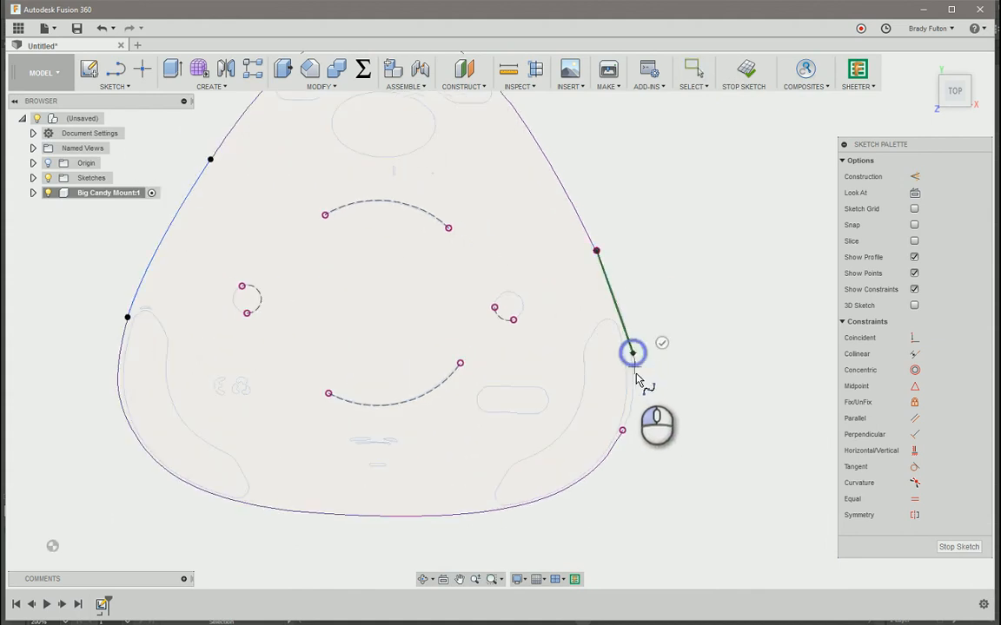
{"action": "left_click", "coordinate": [622, 430]}
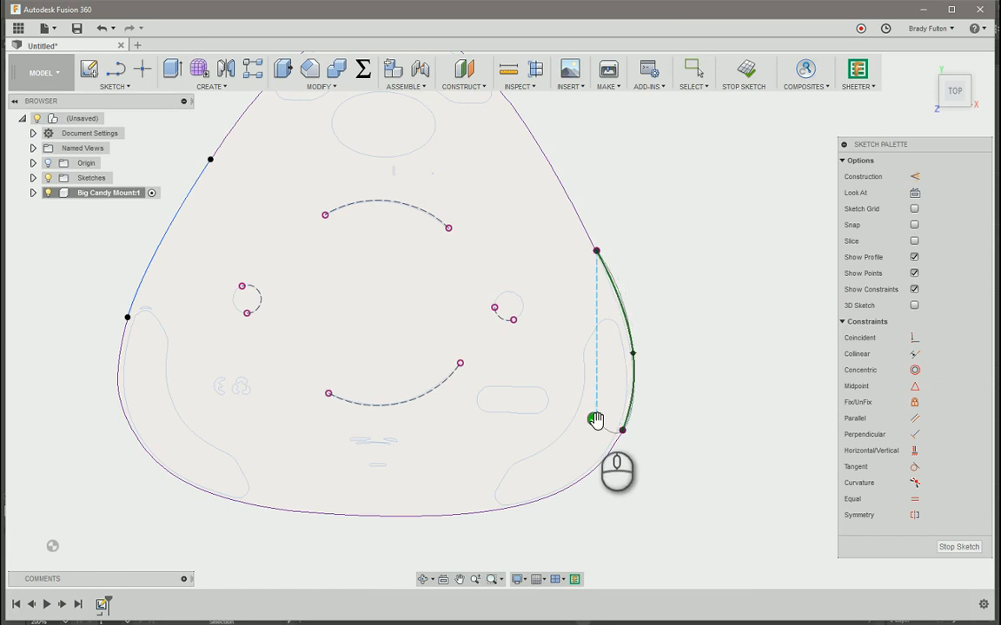
{"action": "left_click", "coordinate": [594, 418]}
{"action": "key", "text": "Escape"}
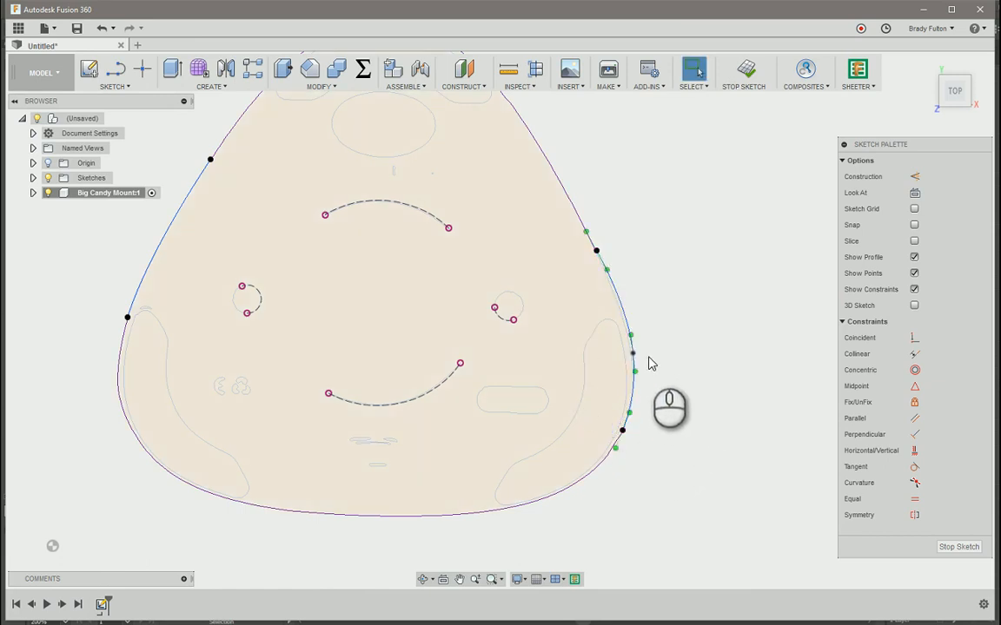
Adjust the right spline's upper and lower tangent handles to blend it with the adjoining outline curves
{"action": "scroll", "coordinate": [622, 254], "scroll_direction": "up", "scroll_amount": 3}
{"action": "left_click_drag", "start_coordinate": [598, 281], "coordinate": [597, 290]}
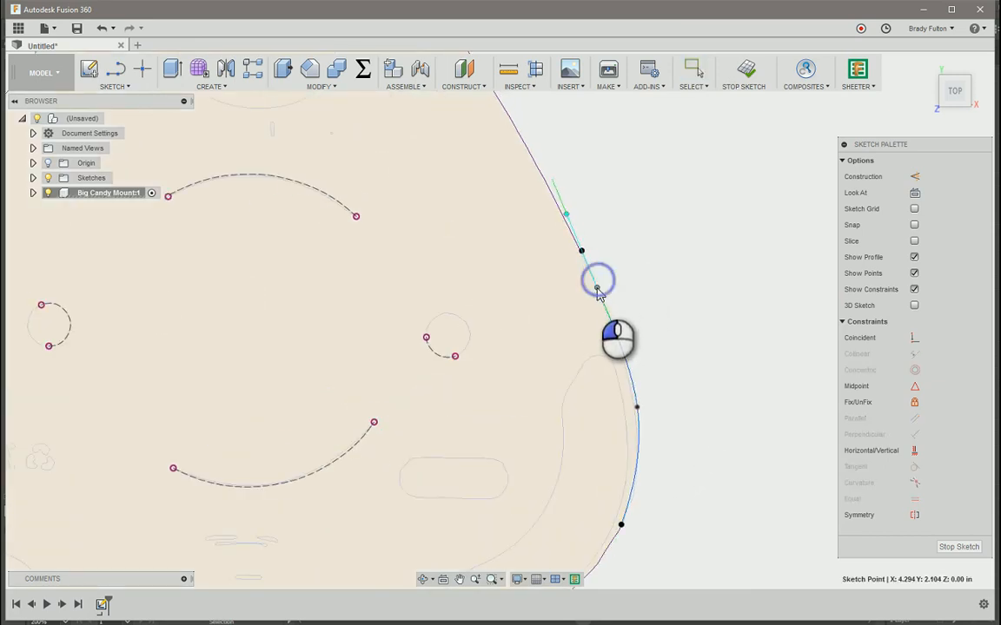
{"action": "scroll", "coordinate": [661, 466], "scroll_direction": "down", "scroll_amount": 2}
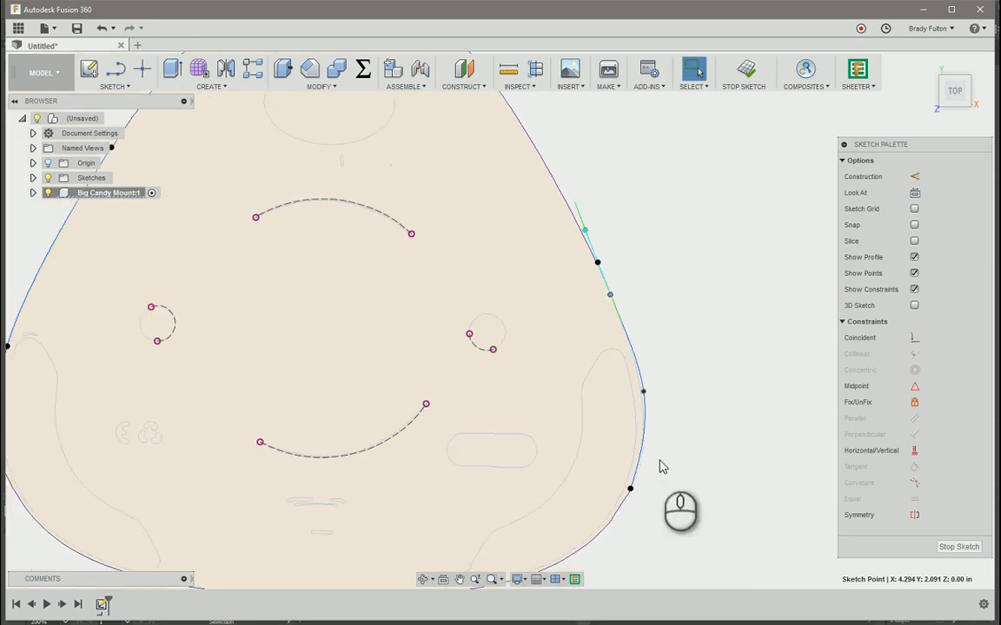
{"action": "scroll", "coordinate": [648, 509], "scroll_direction": "up", "scroll_amount": 3}
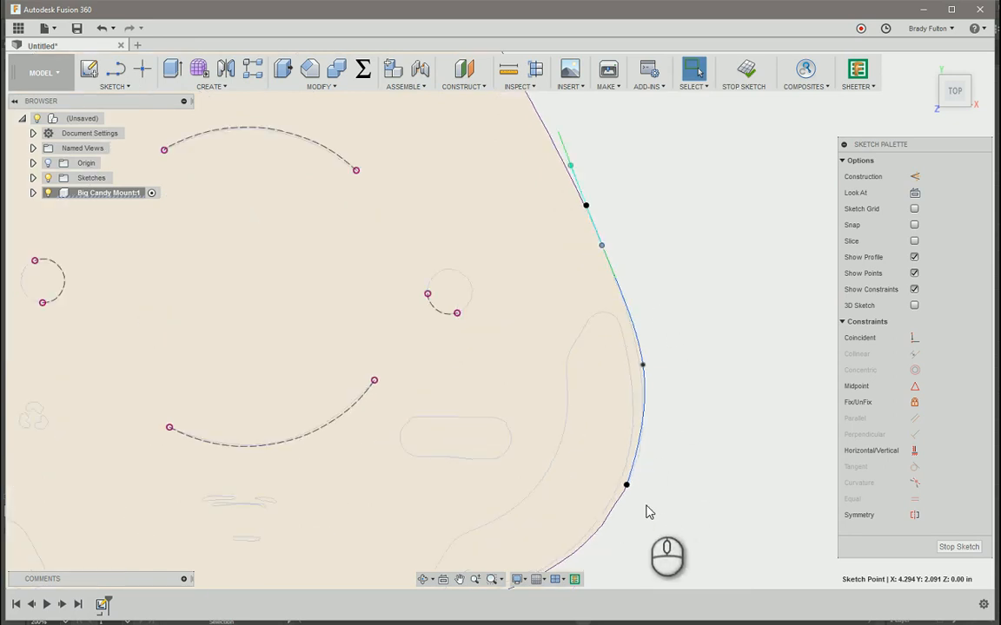
{"action": "left_click", "coordinate": [635, 441]}
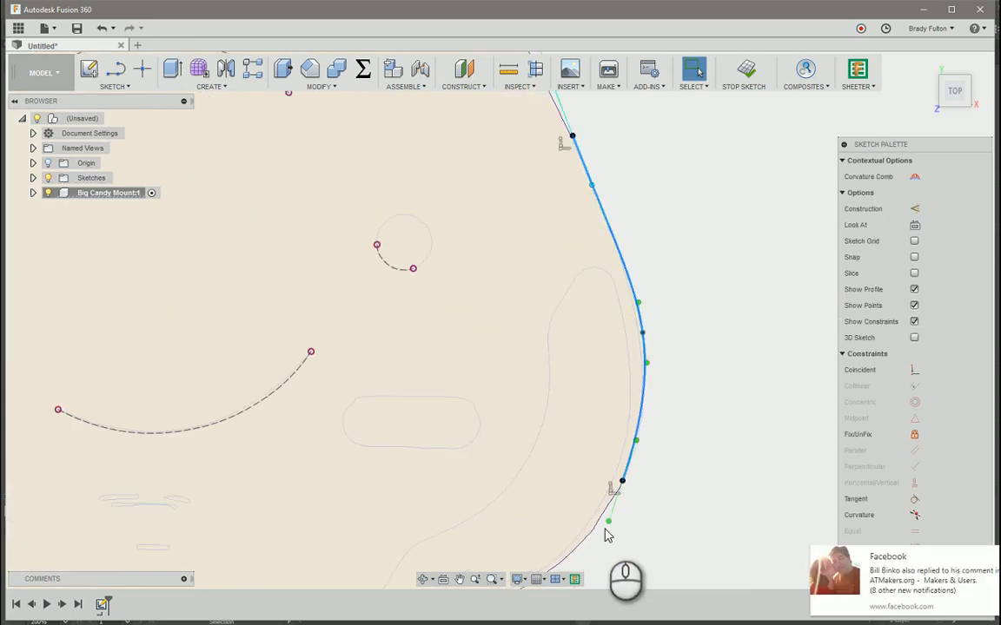
{"action": "left_click_drag", "start_coordinate": [608, 521], "coordinate": [614, 509]}
{"action": "scroll", "coordinate": [703, 480], "scroll_direction": "down", "scroll_amount": 6}
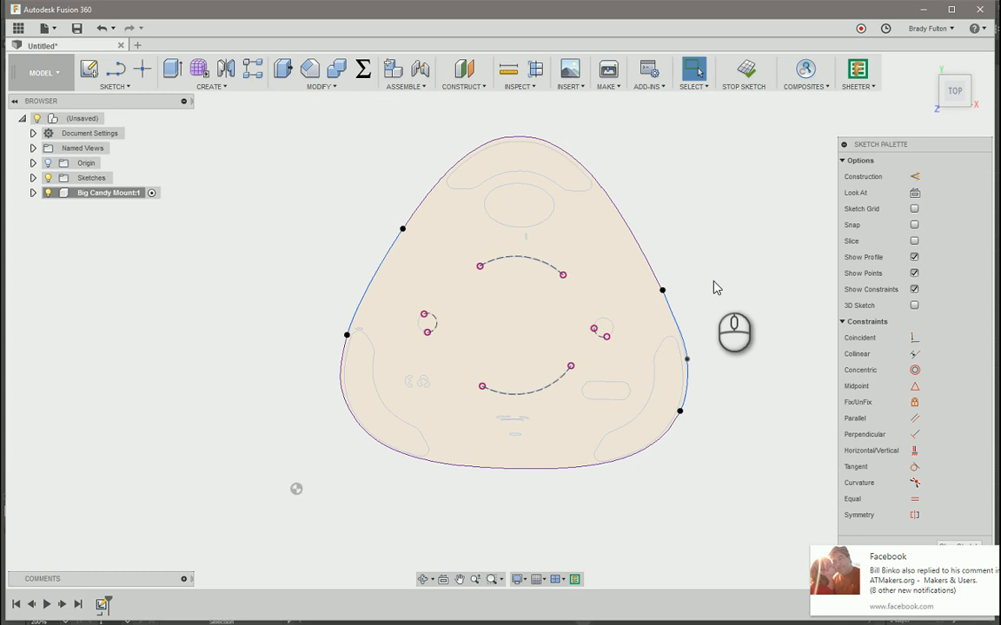
Draw a two-point circle about 0.23 in in diameter over the small round hole right of centre
{"action": "key", "text": "c"}
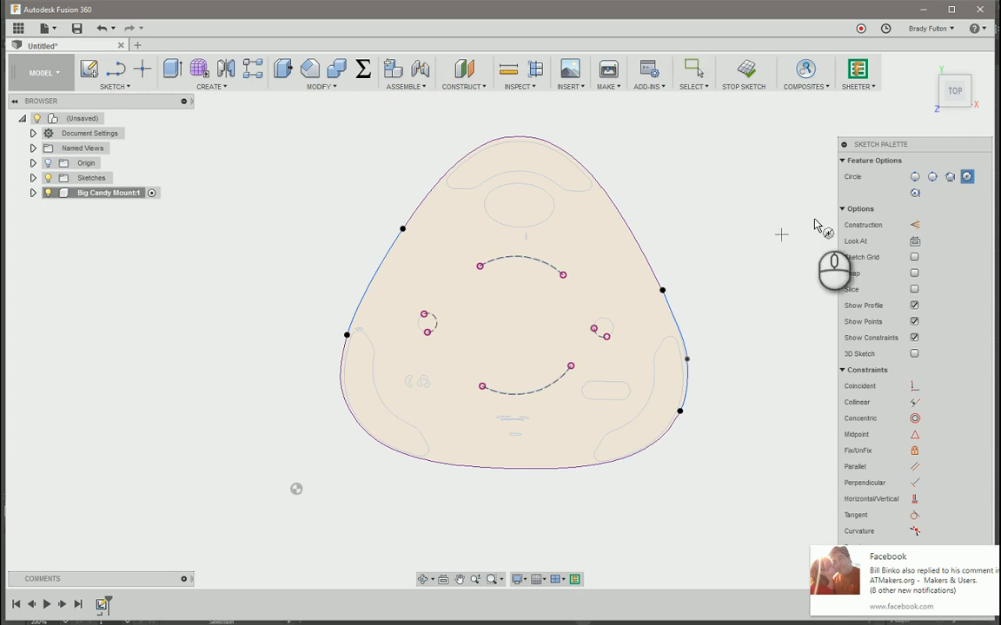
{"action": "left_click", "coordinate": [915, 177]}
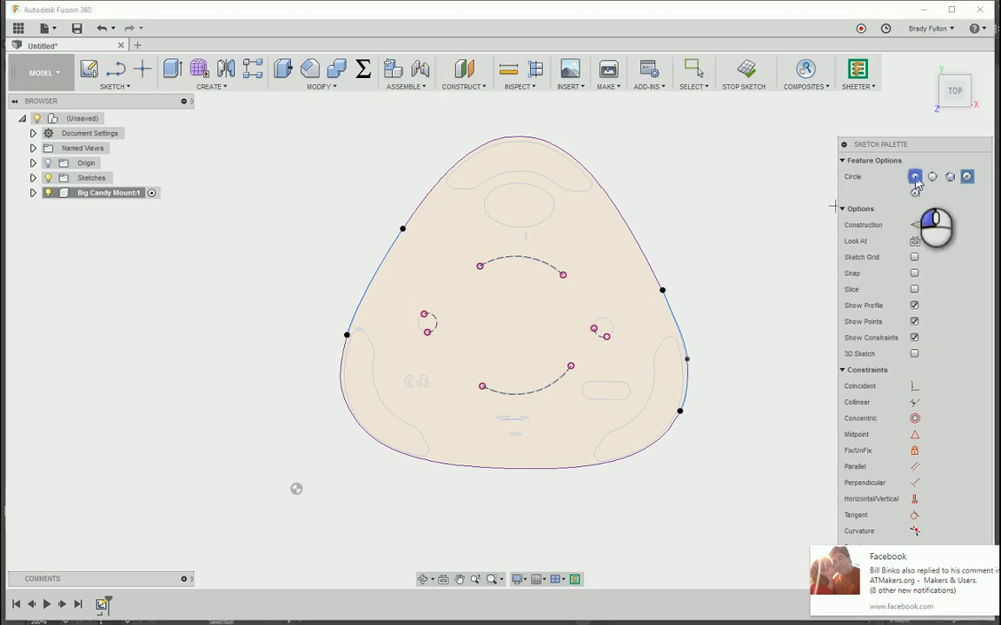
{"action": "scroll", "coordinate": [610, 341], "scroll_direction": "up", "scroll_amount": 3}
{"action": "left_click", "coordinate": [580, 341]}
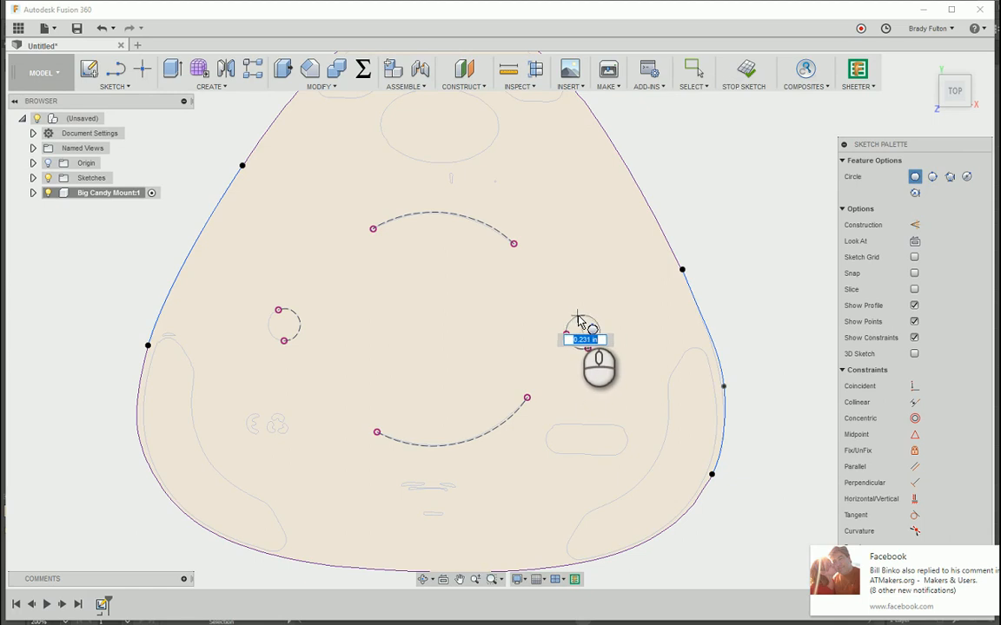
{"action": "scroll", "coordinate": [577, 319], "scroll_direction": "up", "scroll_amount": 4}
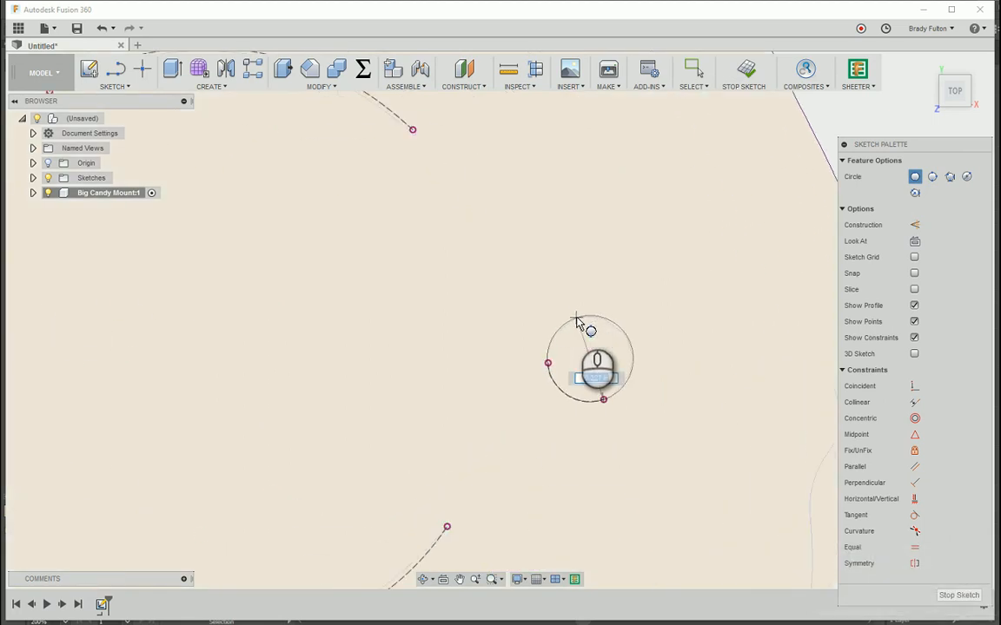
{"action": "left_click", "coordinate": [578, 323]}
{"action": "scroll", "coordinate": [610, 286], "scroll_direction": "down", "scroll_amount": 3}
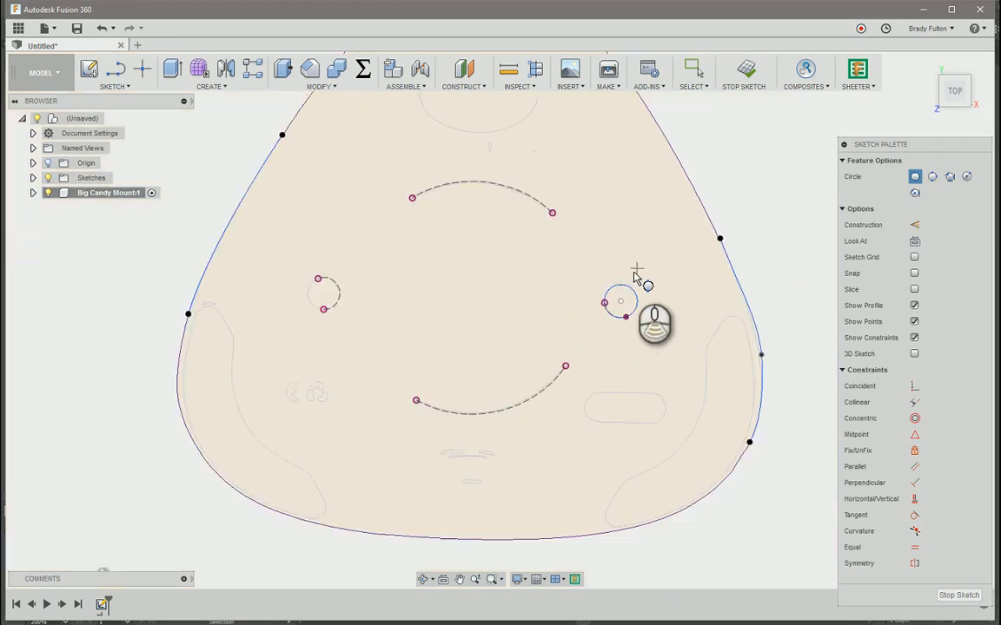
Draw a two-point circle over the small round hole left of centre, matching its projected arc
{"action": "scroll", "coordinate": [391, 346], "scroll_direction": "up", "scroll_amount": 5}
{"action": "left_click", "coordinate": [322, 287]}
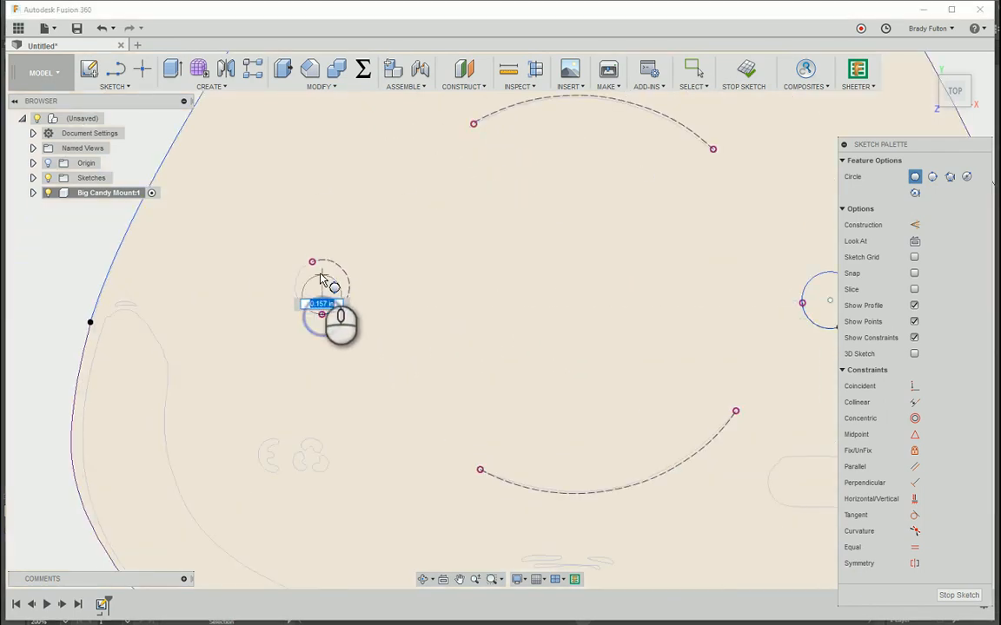
{"action": "scroll", "coordinate": [320, 265], "scroll_direction": "up", "scroll_amount": 3}
{"action": "left_click", "coordinate": [320, 265]}
{"action": "scroll", "coordinate": [323, 261], "scroll_direction": "down", "scroll_amount": 5}
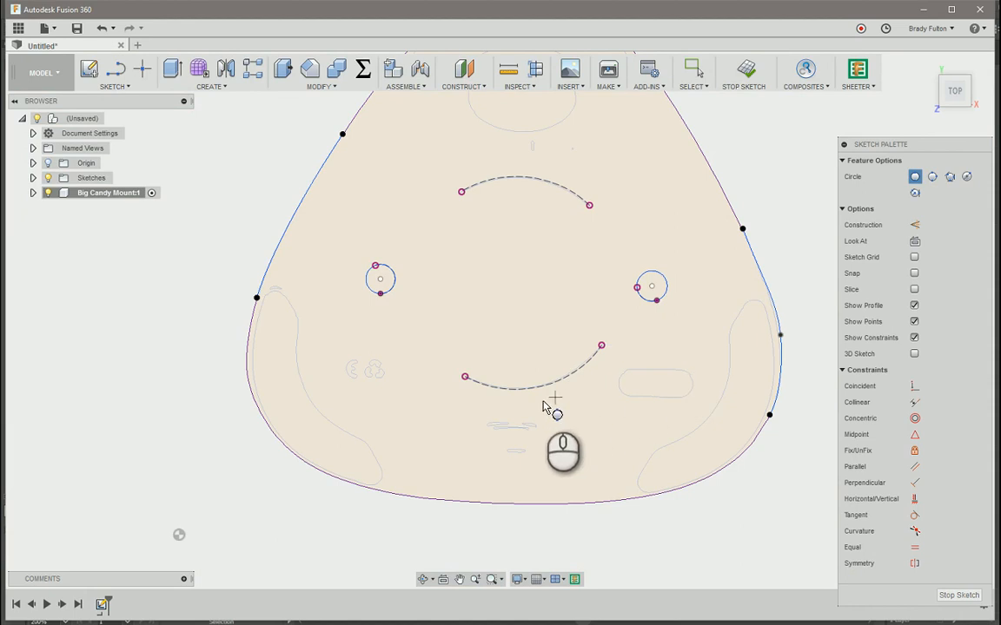
Draw a large central two-point circle about 1.59 in in diameter through the lower and upper projected arcs
{"action": "left_click", "coordinate": [523, 284]}
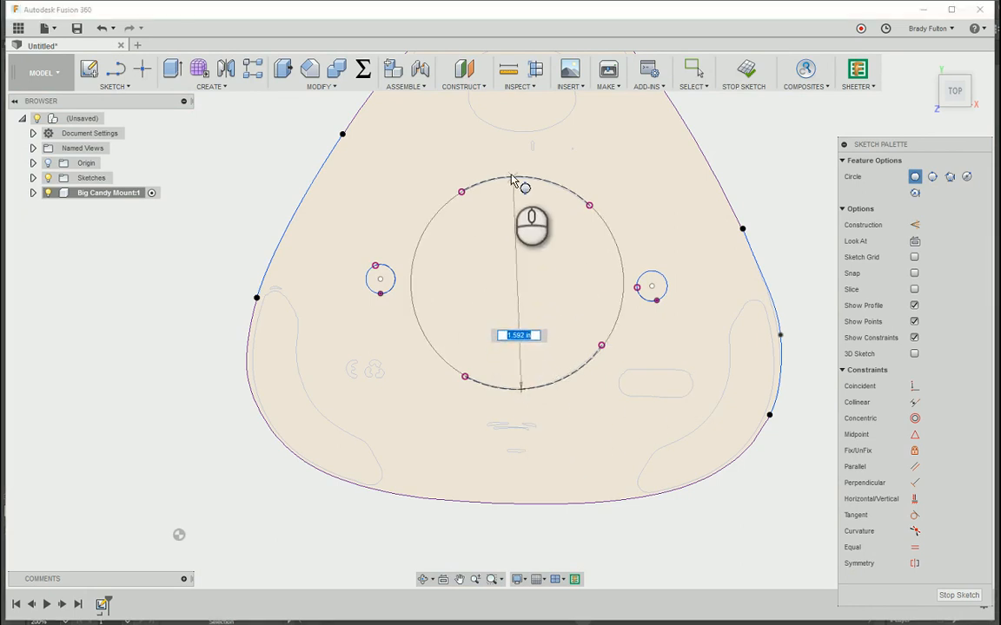
{"action": "left_click", "coordinate": [509, 175]}
{"action": "scroll", "coordinate": [584, 293], "scroll_direction": "down", "scroll_amount": 1}
{"action": "scroll", "coordinate": [584, 294], "scroll_direction": "down", "scroll_amount": 2}
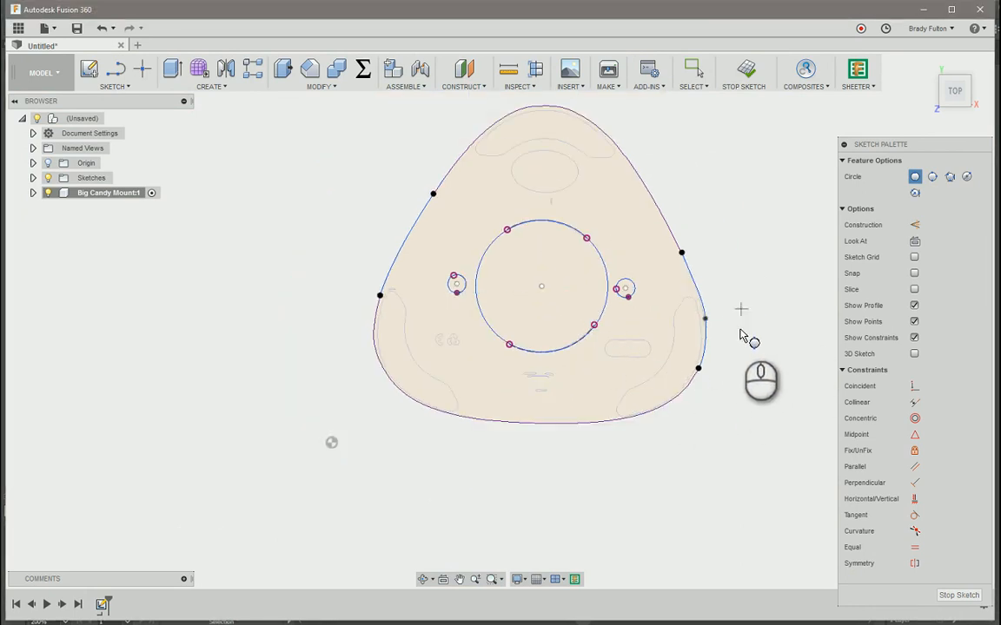
{"action": "key", "text": "Escape"}
Convert the large central circle to construction geometry
{"action": "scroll", "coordinate": [608, 309], "scroll_direction": "up", "scroll_amount": 2}
{"action": "left_click", "coordinate": [602, 305]}
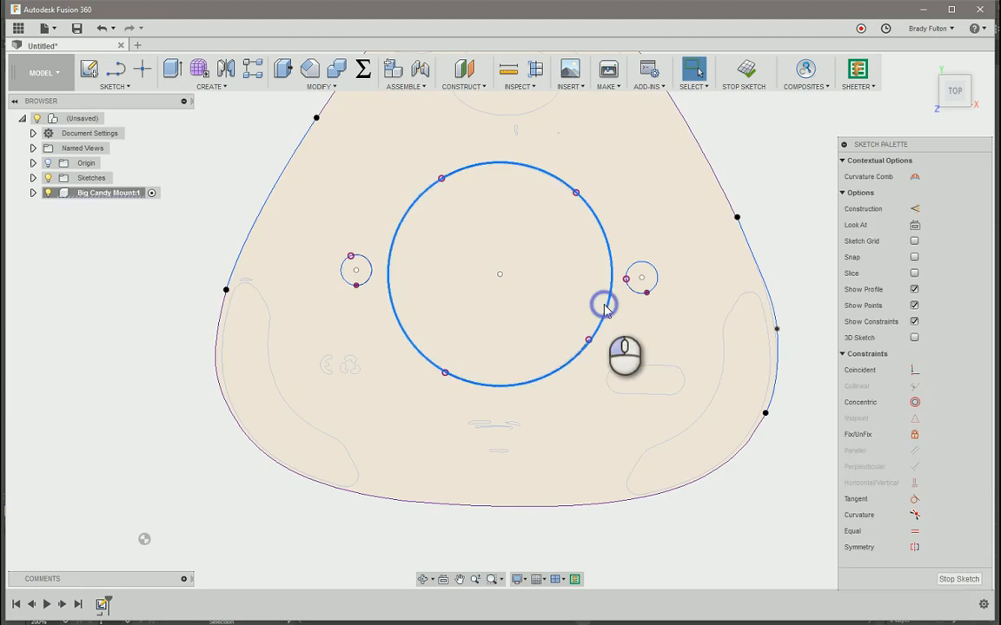
{"action": "key", "text": "x"}
{"action": "scroll", "coordinate": [708, 214], "scroll_direction": "down", "scroll_amount": 1}
Offset the large central circle 0.02 in outward and turn the offset circle into regular solid geometry
{"action": "key", "text": "o"}
{"action": "scroll", "coordinate": [638, 265], "scroll_direction": "up", "scroll_amount": 3}
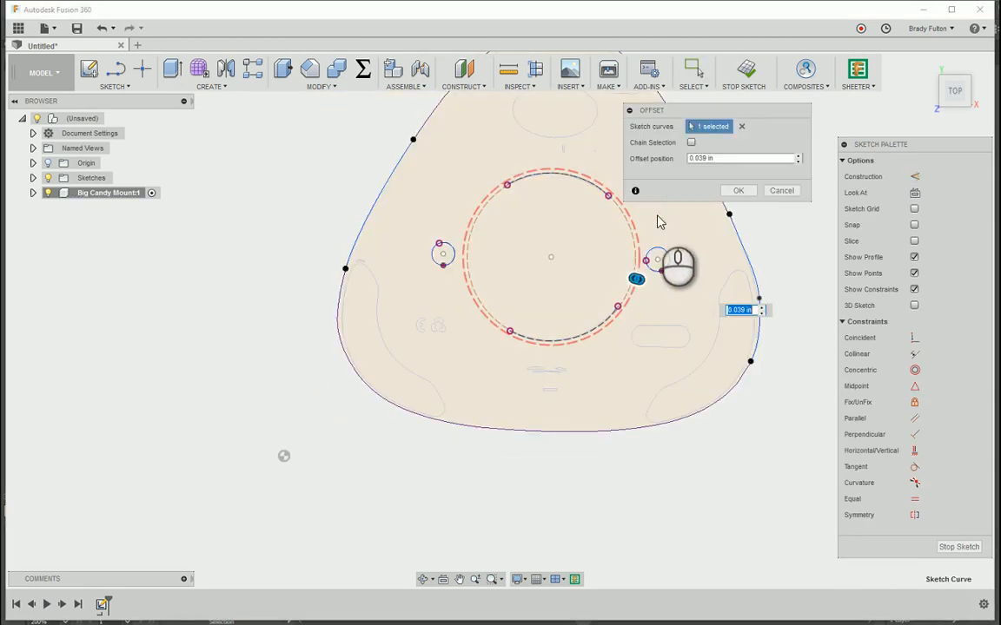
{"action": "type", "text": "0"}
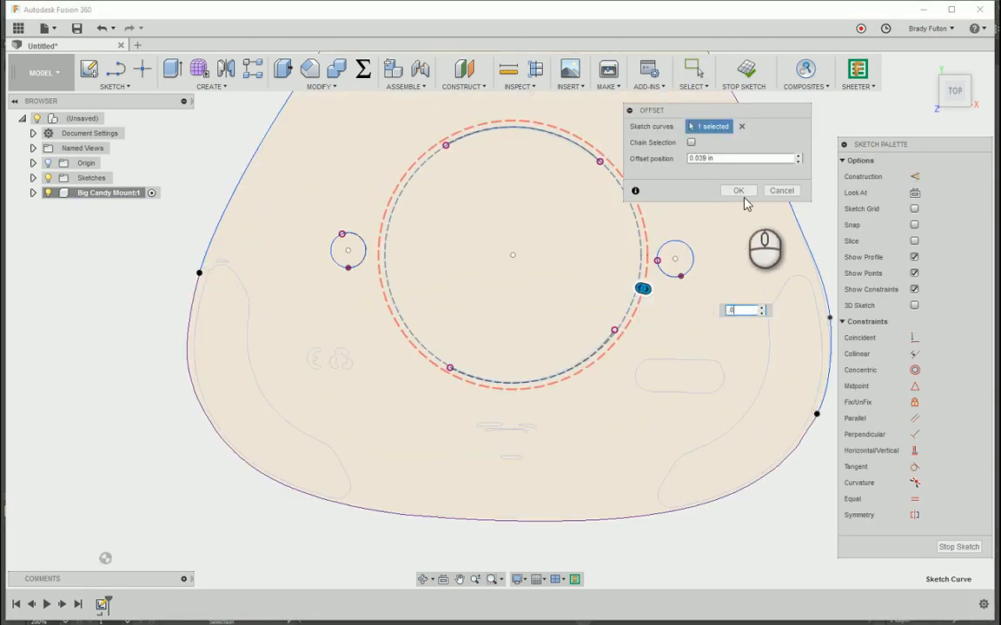
{"action": "type", "text": ".02"}
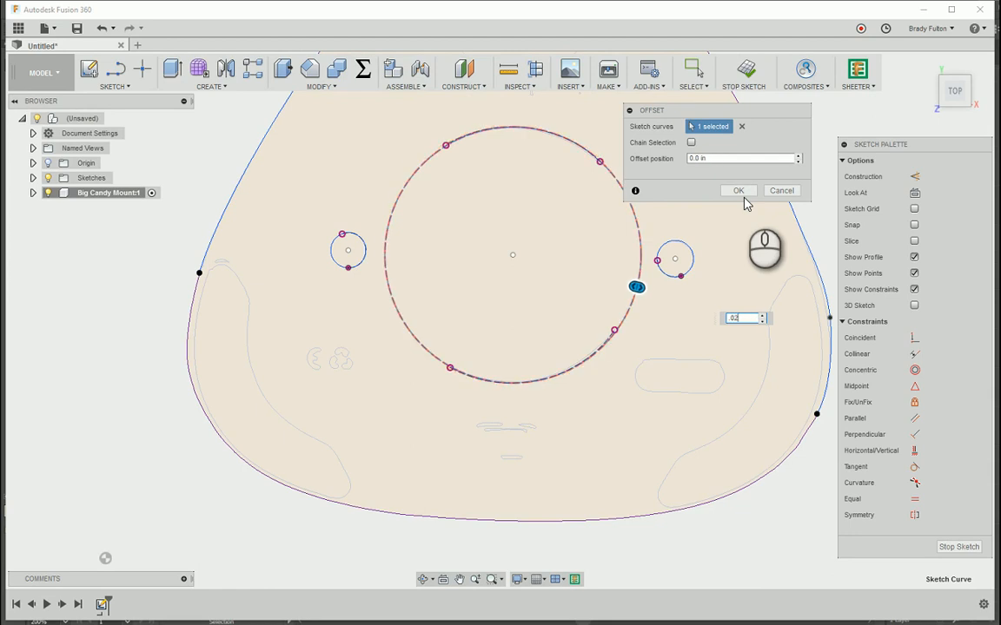
{"action": "key", "text": "Return"}
{"action": "scroll", "coordinate": [658, 186], "scroll_direction": "down", "scroll_amount": 2}
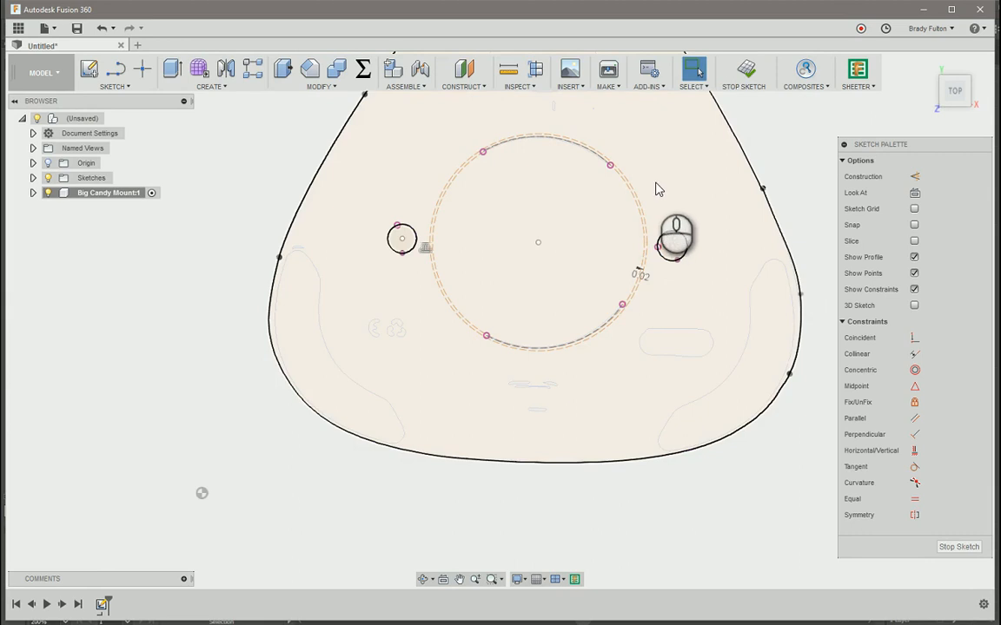
{"action": "left_click", "coordinate": [643, 206]}
{"action": "scroll", "coordinate": [786, 139], "scroll_direction": "down", "scroll_amount": 2}
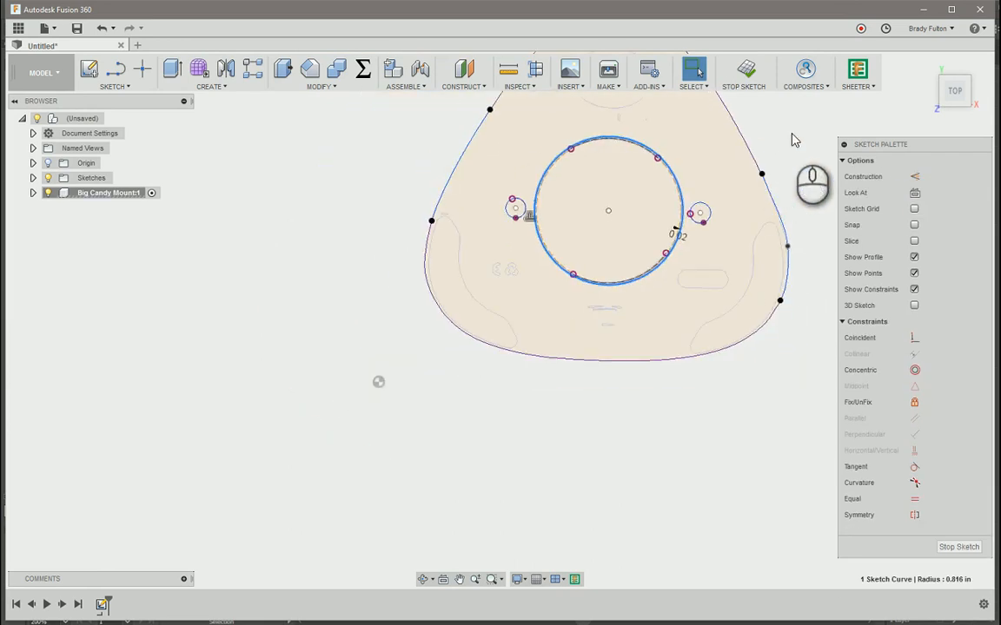
Convert the right and left small hole circles to construction geometry
{"action": "scroll", "coordinate": [744, 203], "scroll_direction": "up", "scroll_amount": 2}
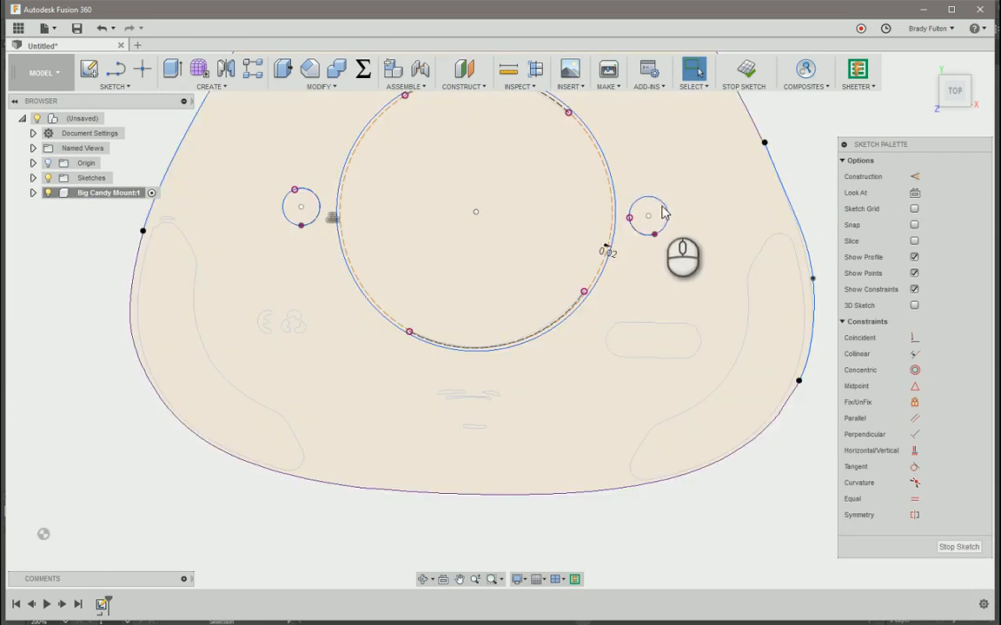
{"action": "left_click", "coordinate": [637, 231]}
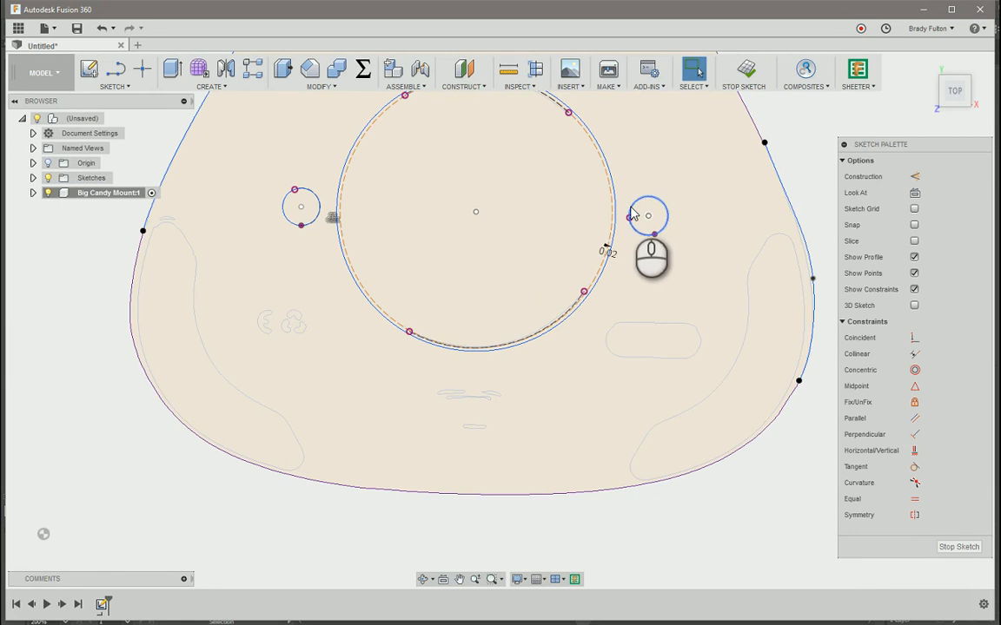
{"action": "key", "text": "x"}
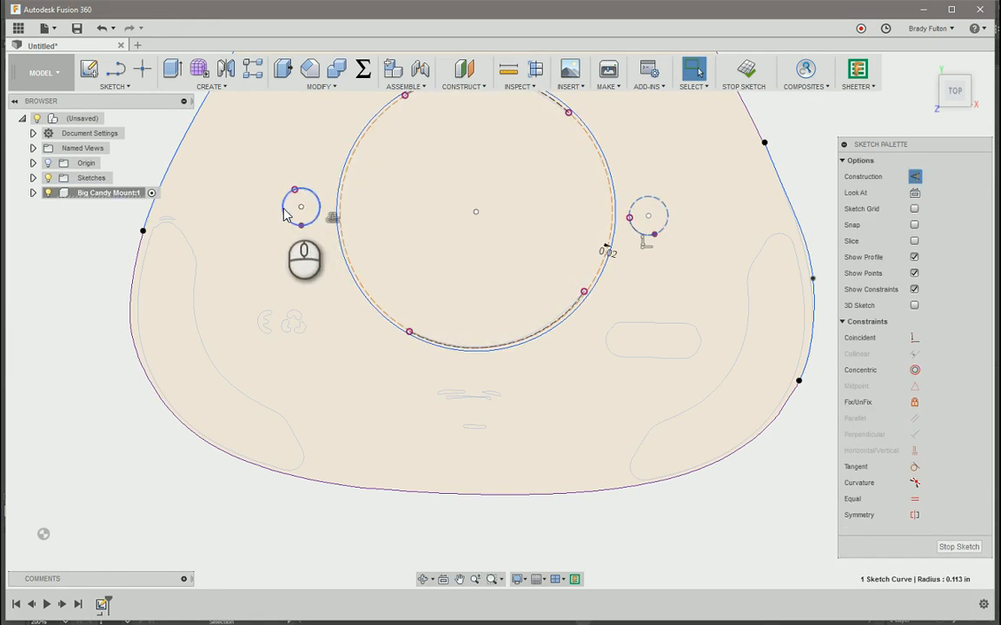
{"action": "left_click", "coordinate": [283, 209]}
{"action": "key", "text": "x"}
Offset the left small circle 0.02 in outward and turn the offset circle into regular solid geometry
{"action": "key", "text": "o"}
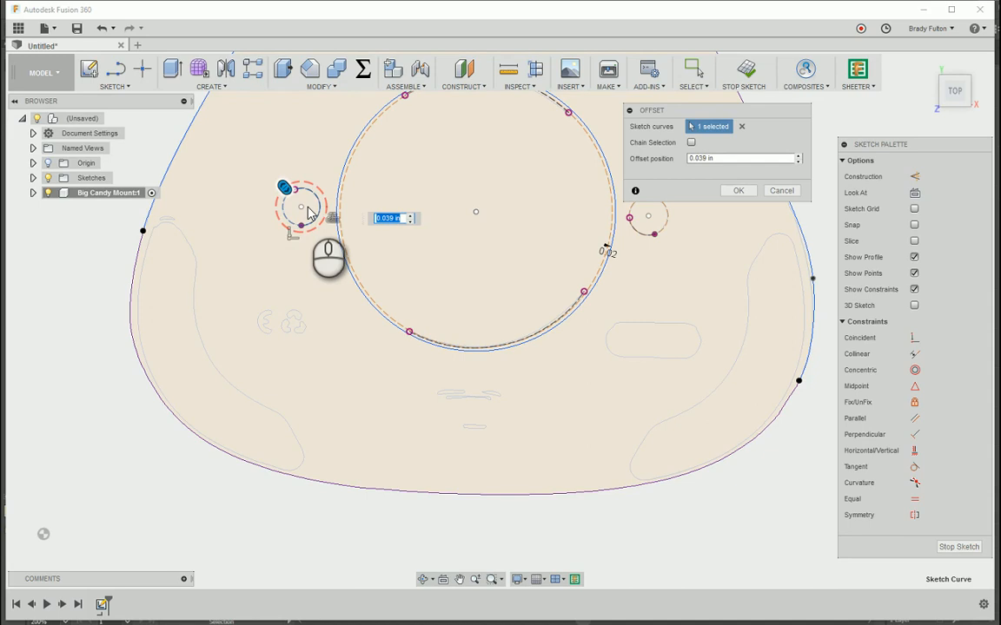
{"action": "type", "text": ".02"}
{"action": "key", "text": "Return"}
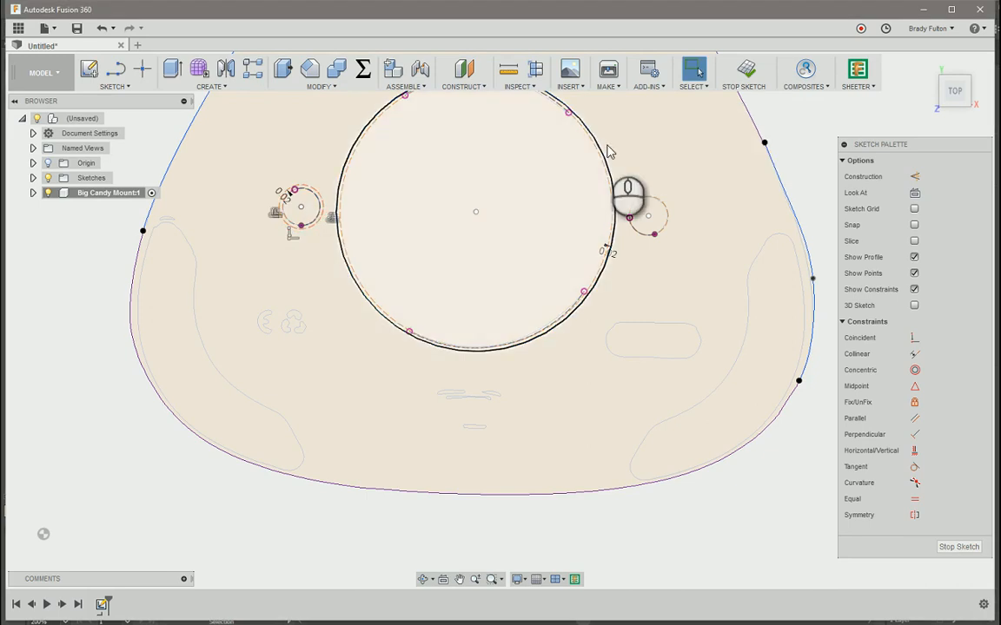
{"action": "left_click", "coordinate": [318, 198]}
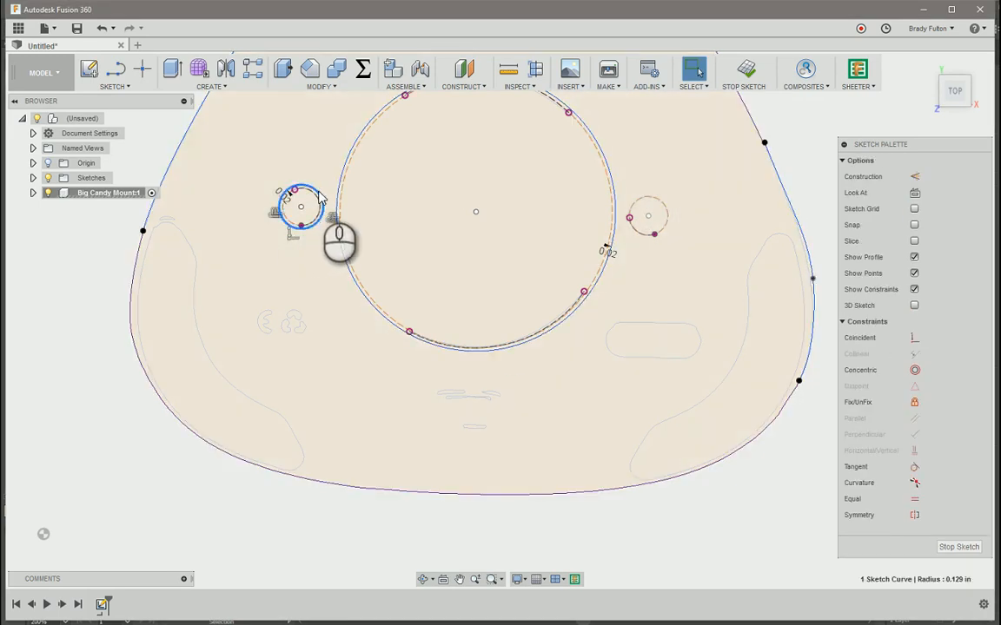
Offset the right small circle 0.02 in outward and turn the offset circle into regular solid geometry
{"action": "scroll", "coordinate": [663, 207], "scroll_direction": "up", "scroll_amount": 2}
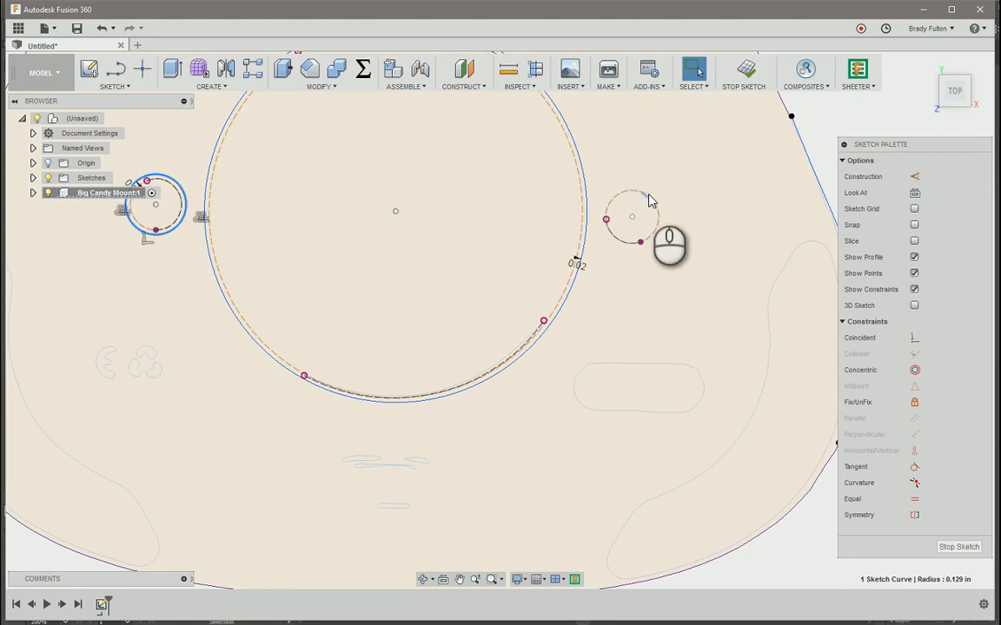
{"action": "scroll", "coordinate": [650, 200], "scroll_direction": "up", "scroll_amount": 2}
{"action": "left_click", "coordinate": [646, 194]}
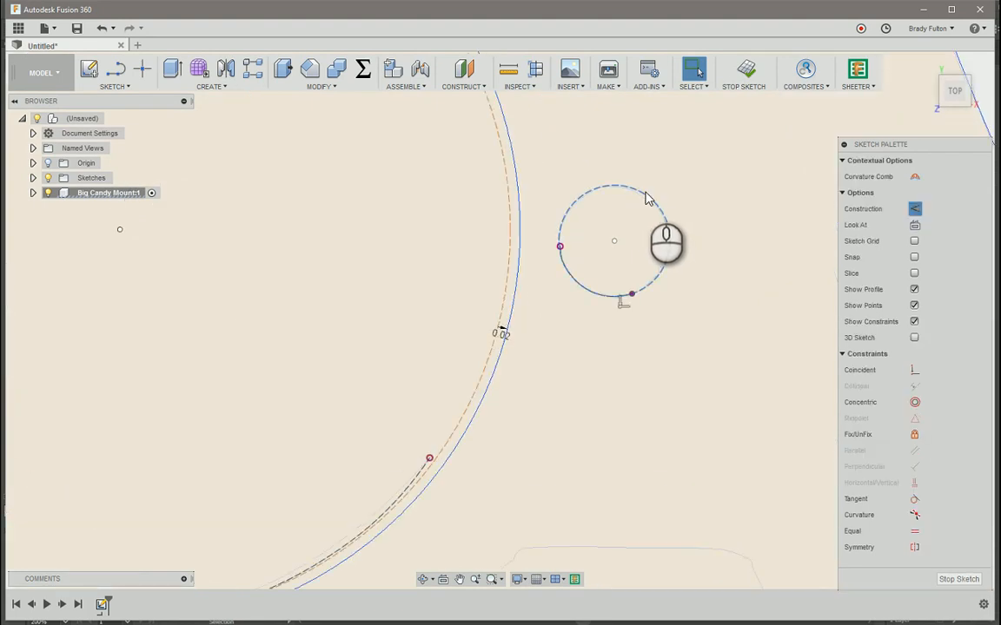
{"action": "key", "text": "o"}
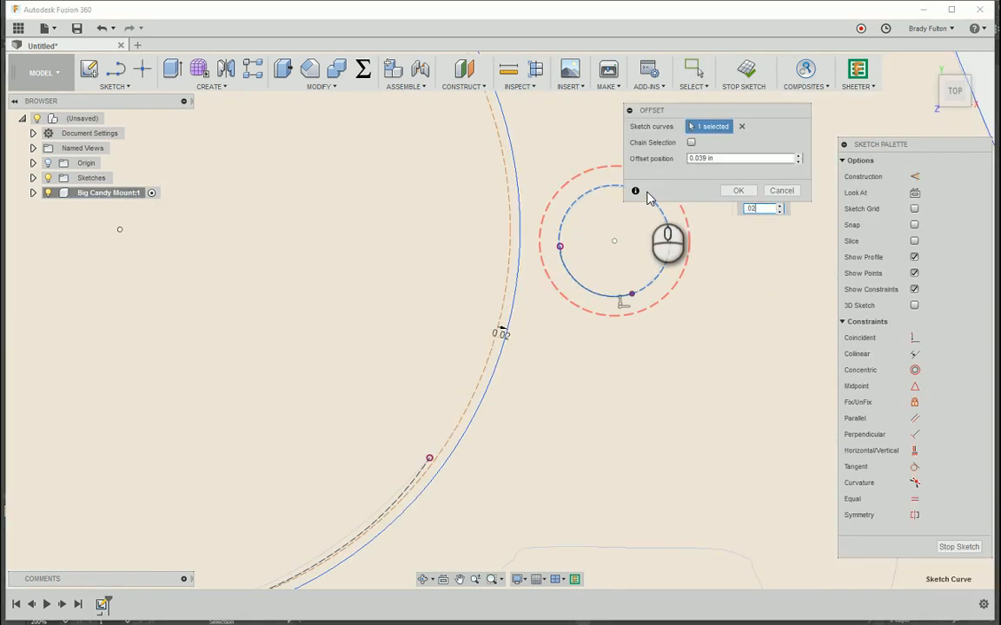
{"action": "key", "text": "Return"}
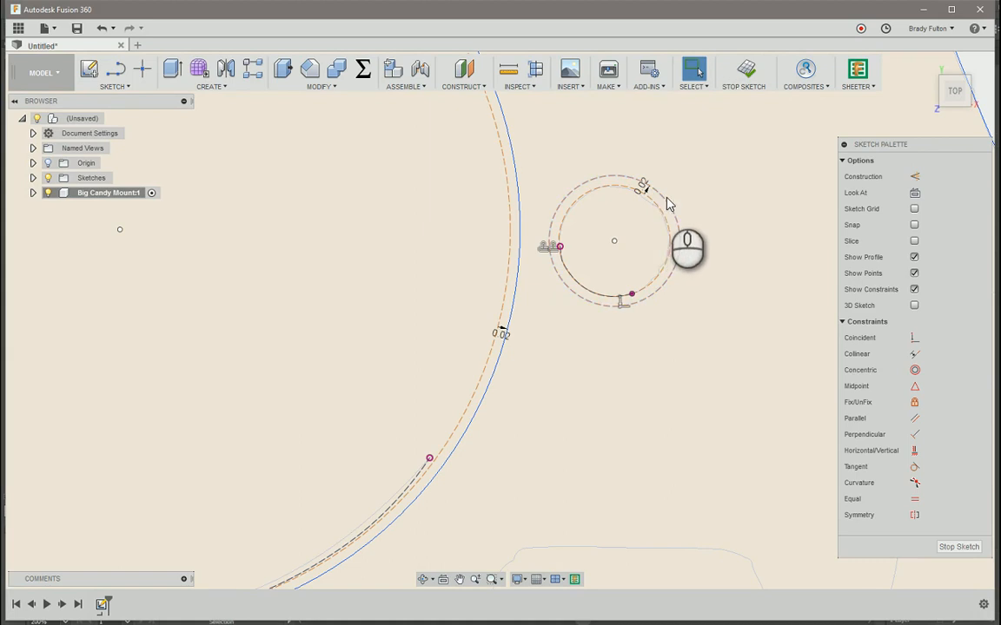
{"action": "left_click", "coordinate": [669, 203]}
{"action": "scroll", "coordinate": [669, 205], "scroll_direction": "down", "scroll_amount": 10}
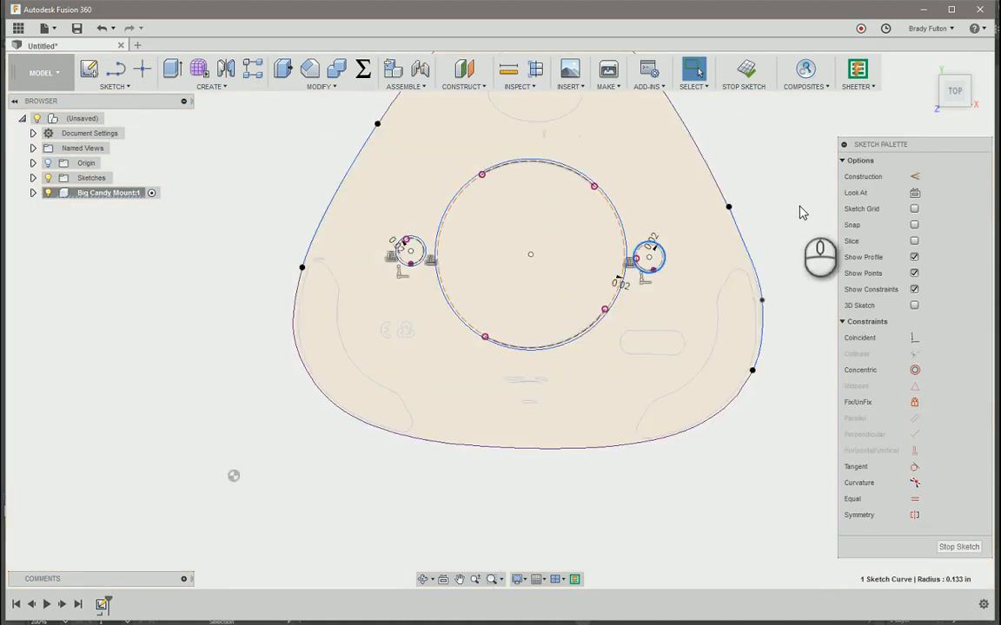
{"action": "scroll", "coordinate": [801, 213], "scroll_direction": "down", "scroll_amount": 5}
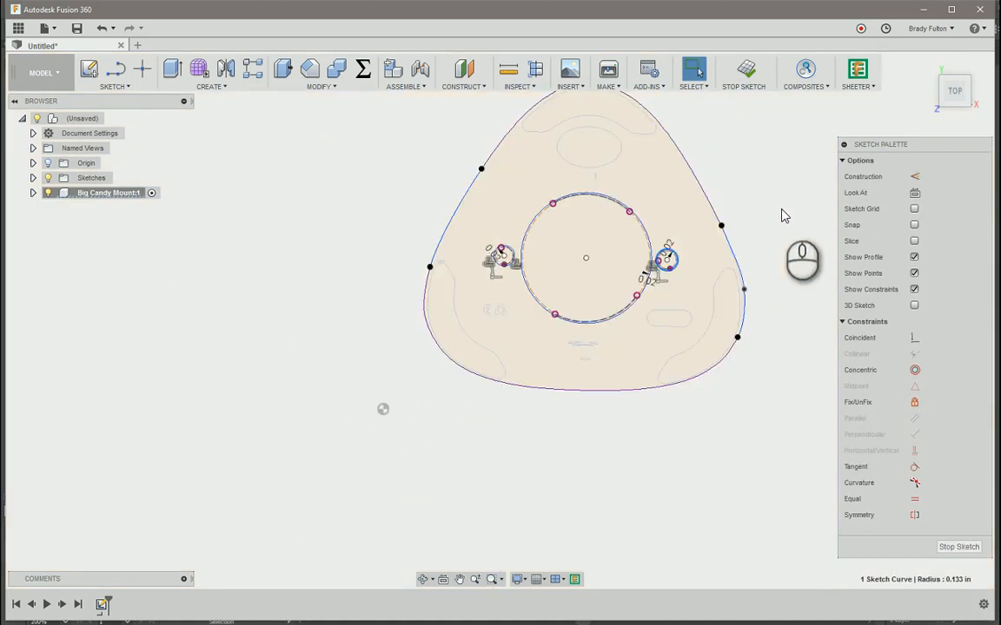
Draw a two-point rectangle about 0.82 by 0.44 in around the small markings below the large central circle
{"action": "scroll", "coordinate": [548, 439], "scroll_direction": "up", "scroll_amount": 3}
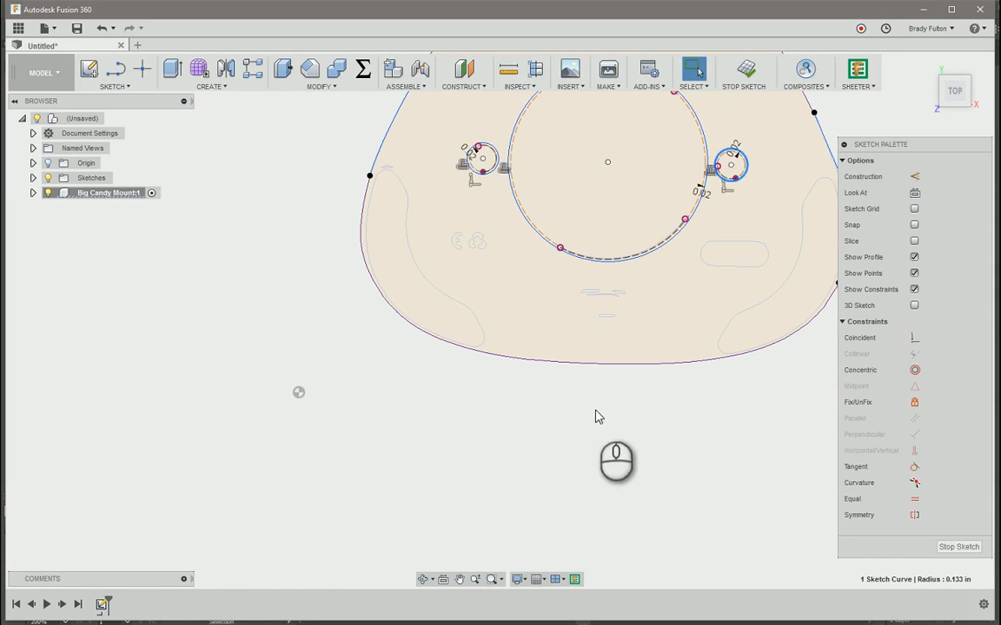
{"action": "key", "text": "r"}
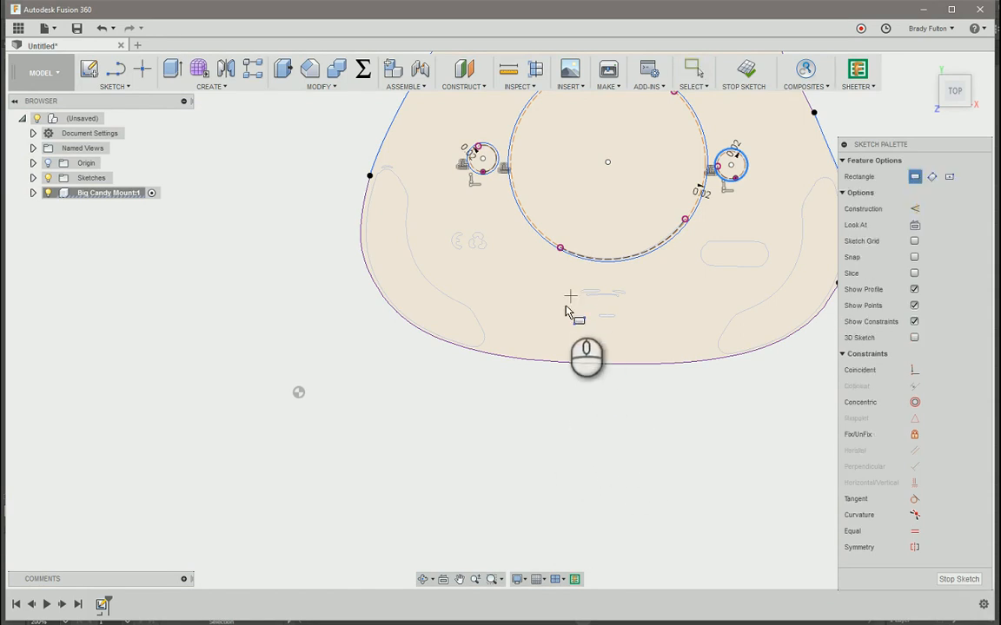
{"action": "left_click", "coordinate": [554, 332]}
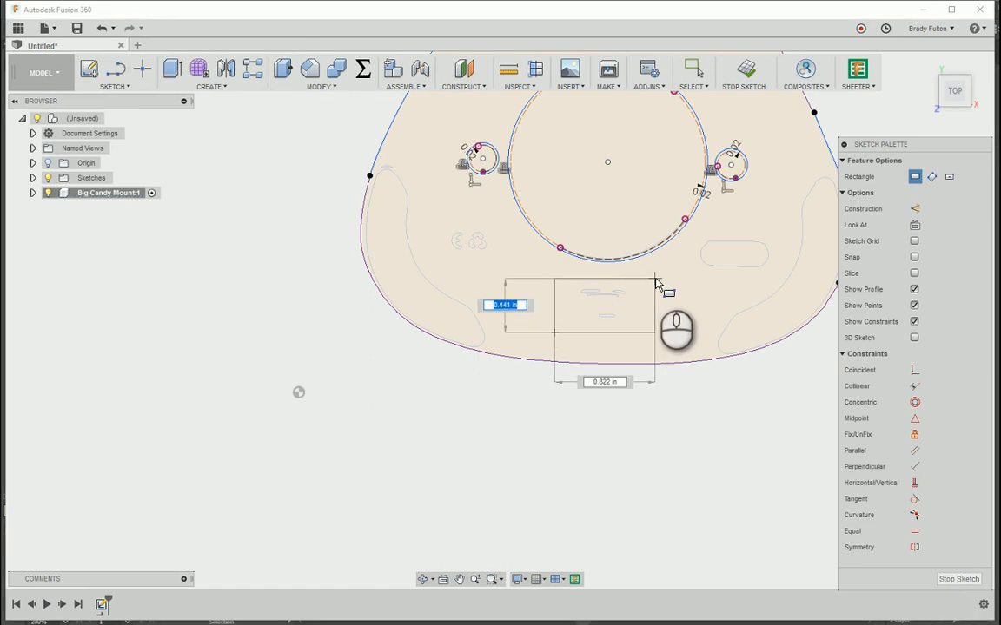
{"action": "left_click", "coordinate": [653, 278]}
{"action": "scroll", "coordinate": [593, 391], "scroll_direction": "up", "scroll_amount": 1}
{"action": "key", "text": "Escape"}
{"action": "scroll", "coordinate": [592, 398], "scroll_direction": "down", "scroll_amount": 2}
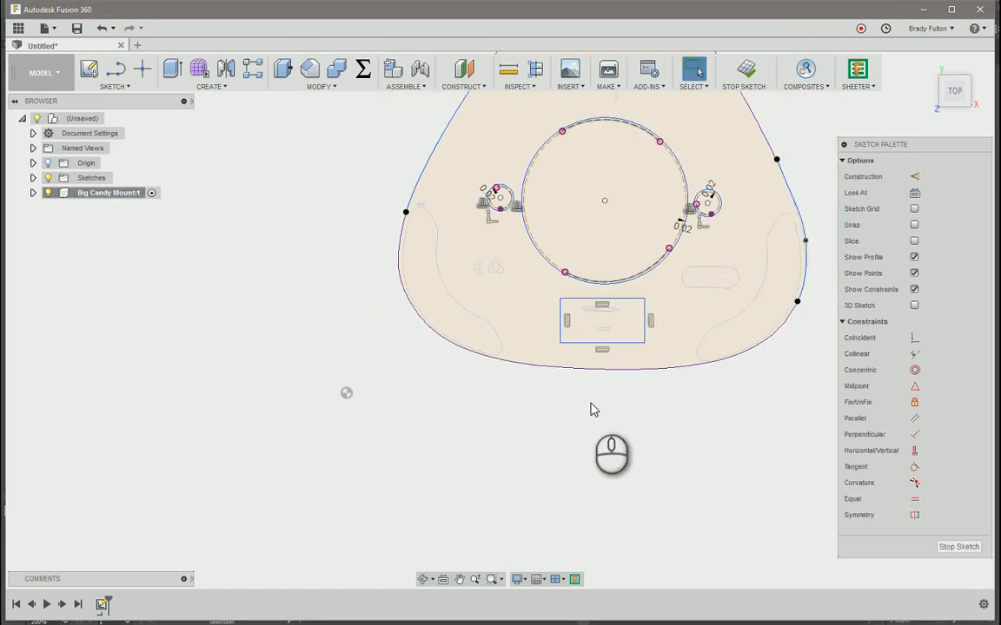
Draw a construction line from the midpoint of the rectangle's upper edge to the large circle's centre and constrain it vertical
{"action": "scroll", "coordinate": [590, 410], "scroll_direction": "up", "scroll_amount": 1}
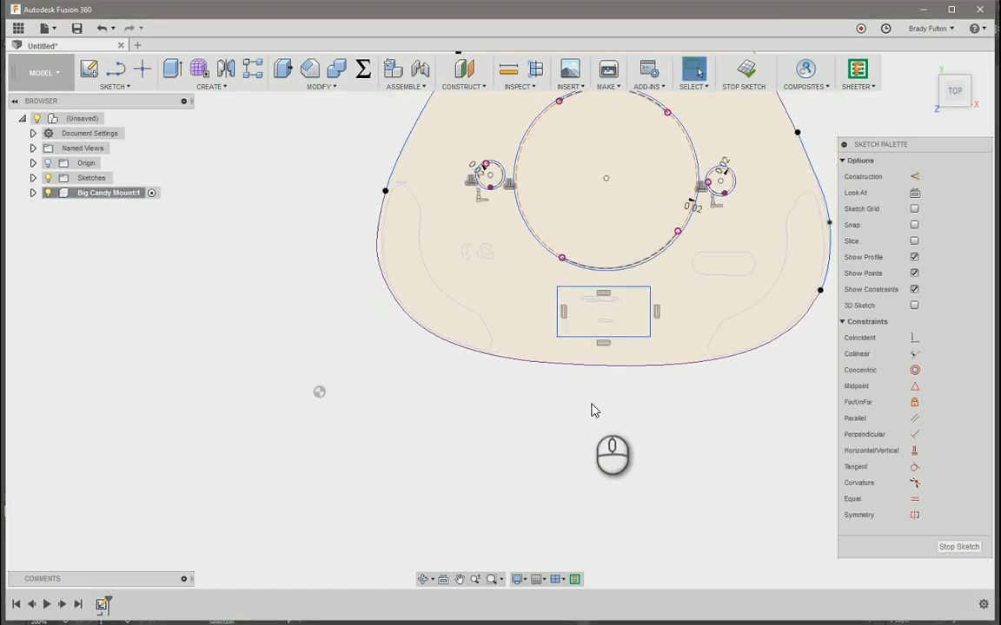
{"action": "key", "text": "l"}
{"action": "left_click", "coordinate": [605, 287]}
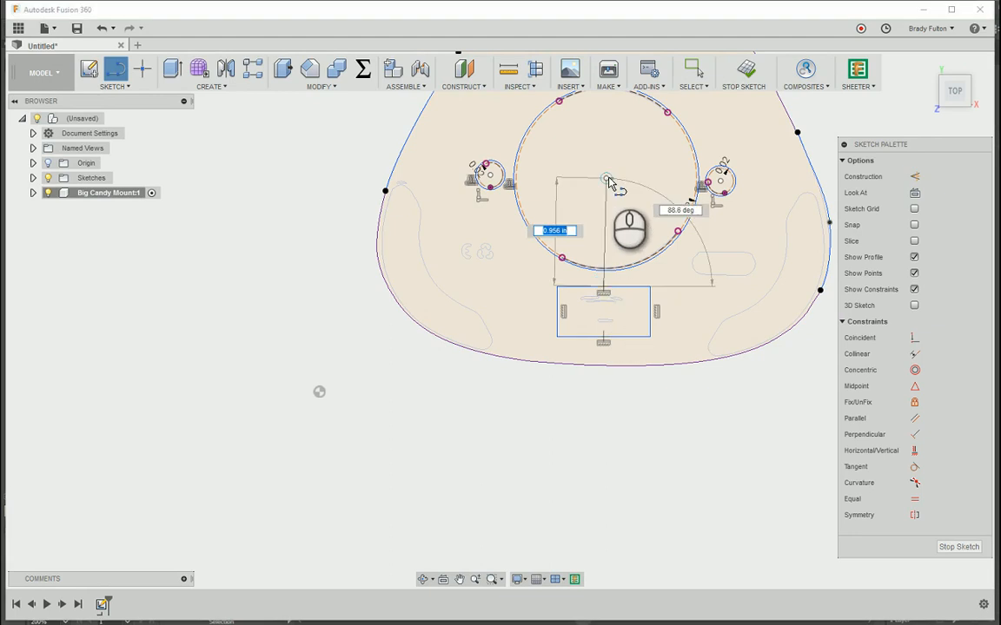
{"action": "left_click", "coordinate": [606, 179]}
{"action": "key", "text": "Escape"}
{"action": "left_click", "coordinate": [605, 209]}
{"action": "key", "text": "x"}
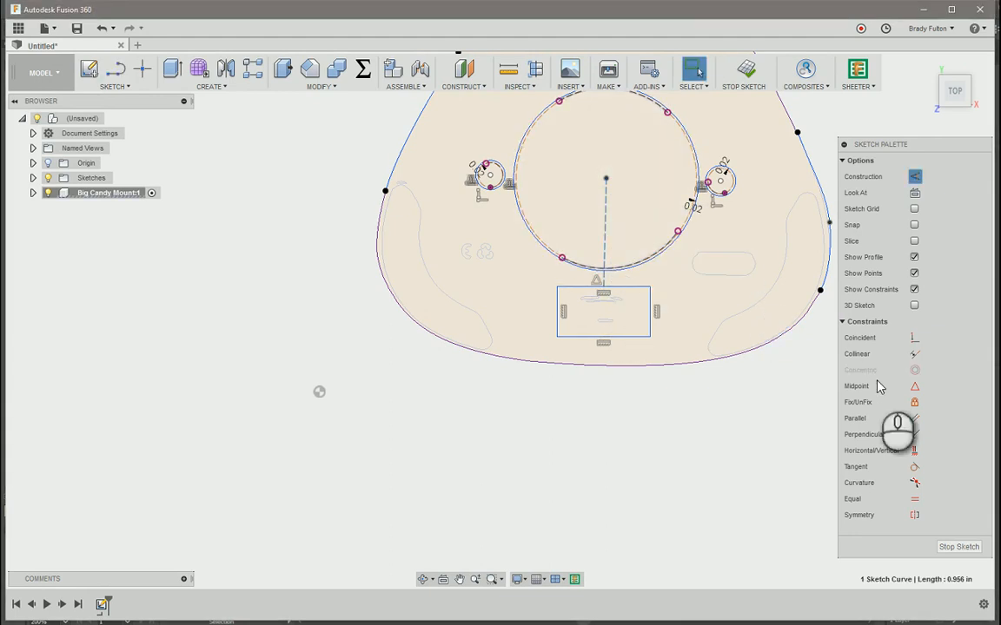
{"action": "left_click", "coordinate": [914, 450]}
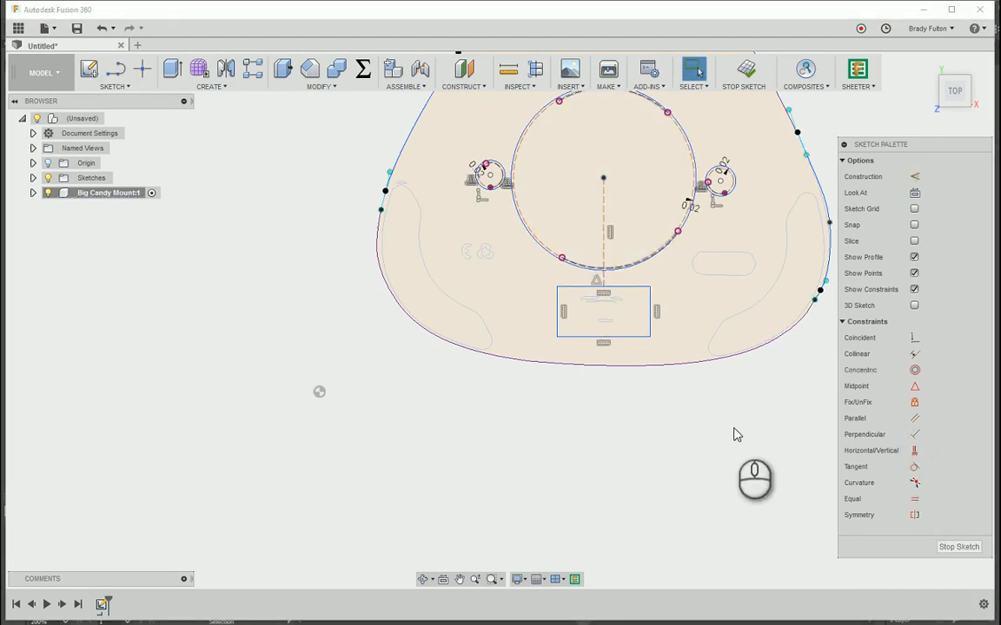
Fix the large clearance circle in place and constrain the construction line between its centre and the rectangle vertical
{"action": "scroll", "coordinate": [669, 416], "scroll_direction": "down", "scroll_amount": 2}
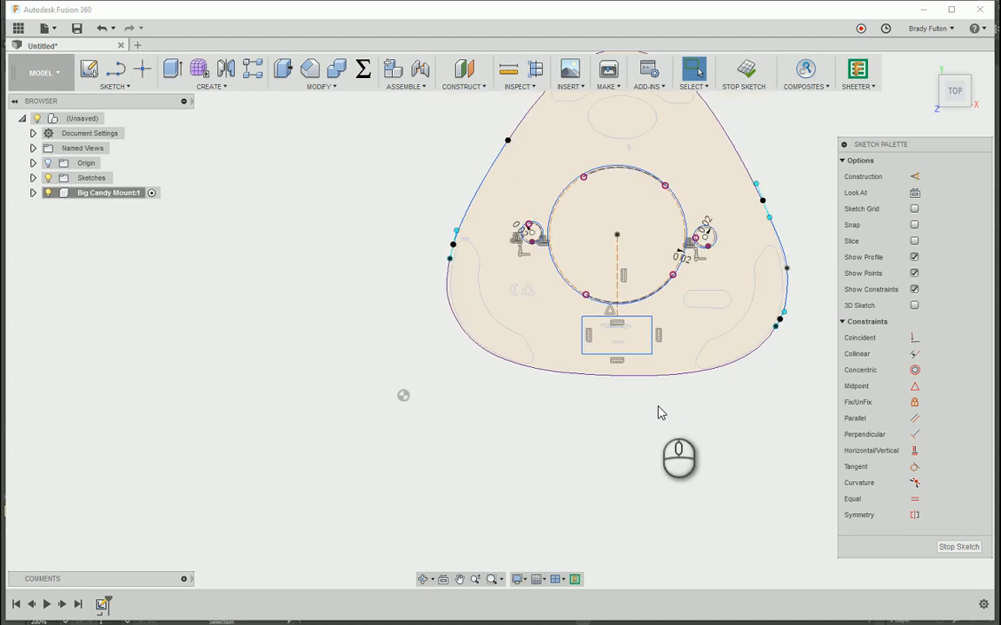
{"action": "left_click", "coordinate": [658, 412]}
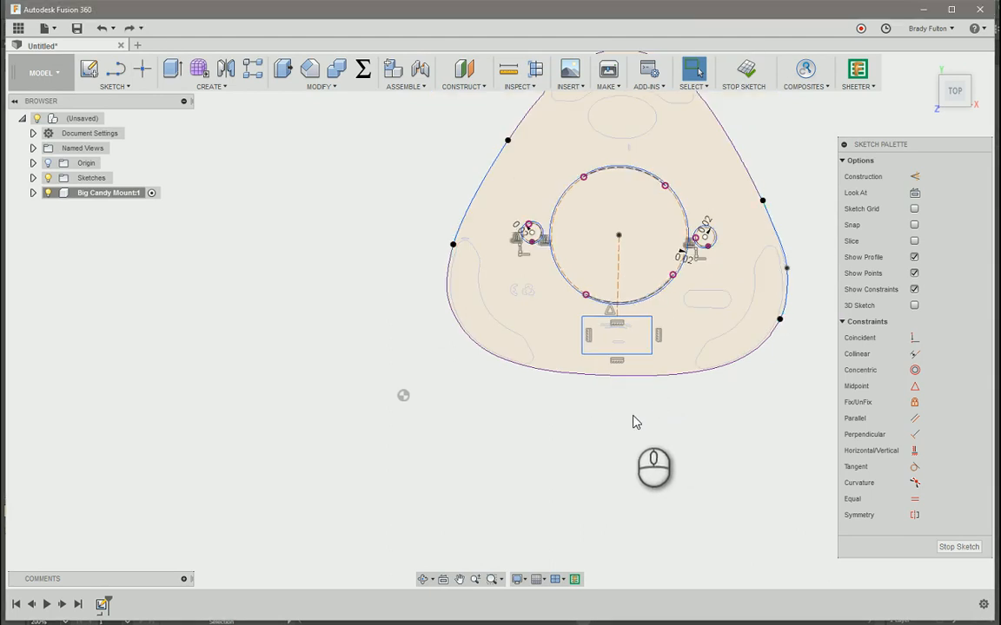
{"action": "scroll", "coordinate": [631, 419], "scroll_direction": "down", "scroll_amount": 2}
{"action": "scroll", "coordinate": [630, 418], "scroll_direction": "up", "scroll_amount": 4}
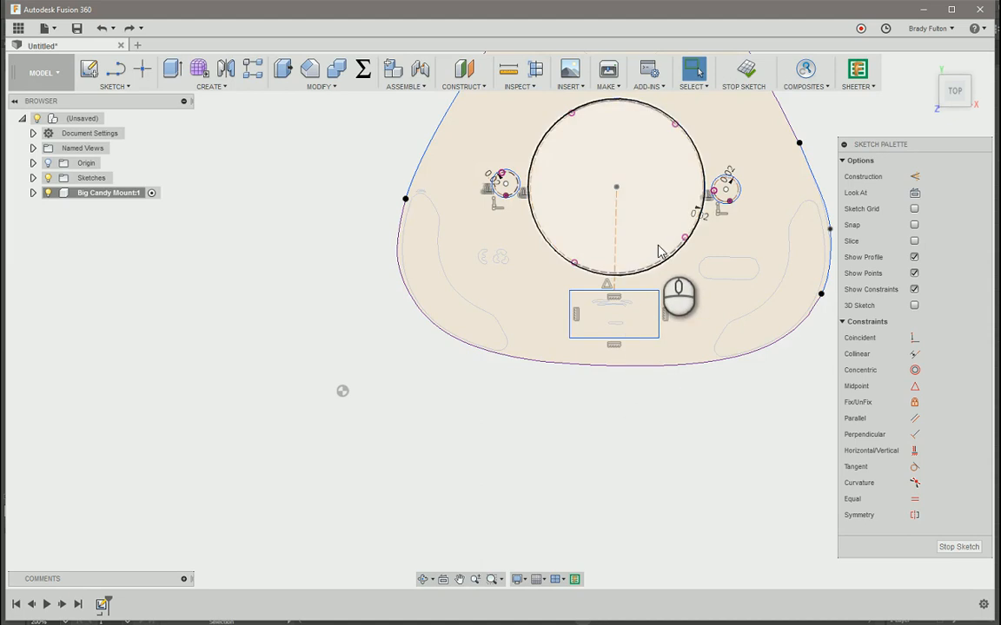
{"action": "scroll", "coordinate": [658, 260], "scroll_direction": "up", "scroll_amount": 2}
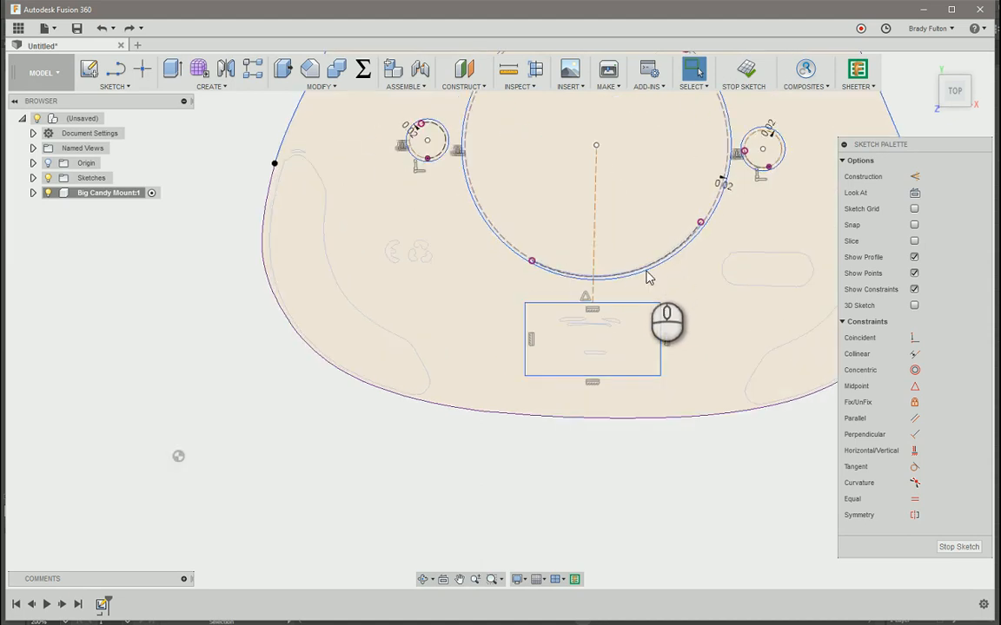
{"action": "left_click", "coordinate": [647, 276]}
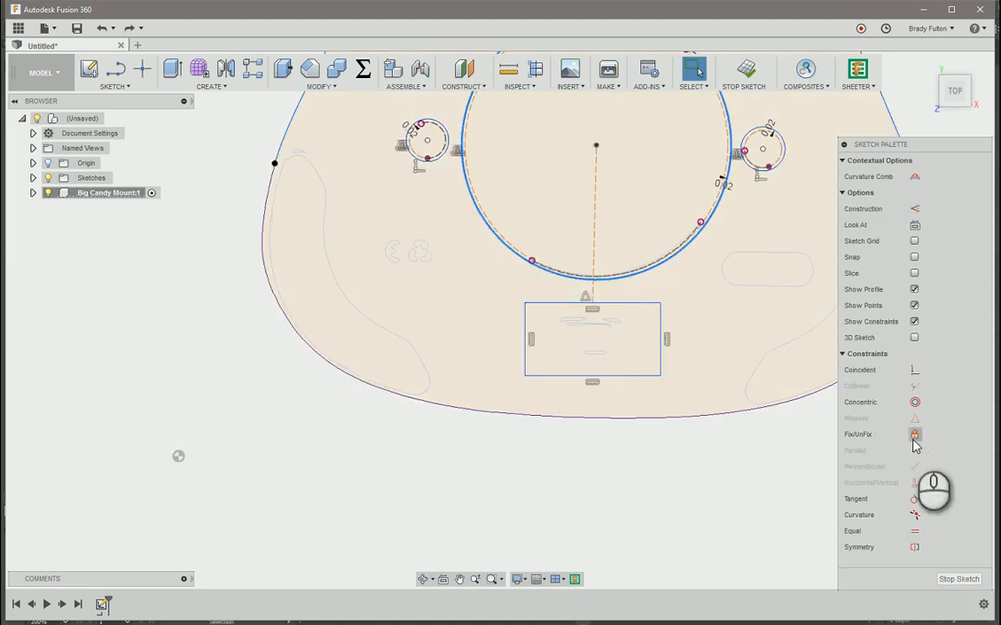
{"action": "left_click", "coordinate": [914, 439]}
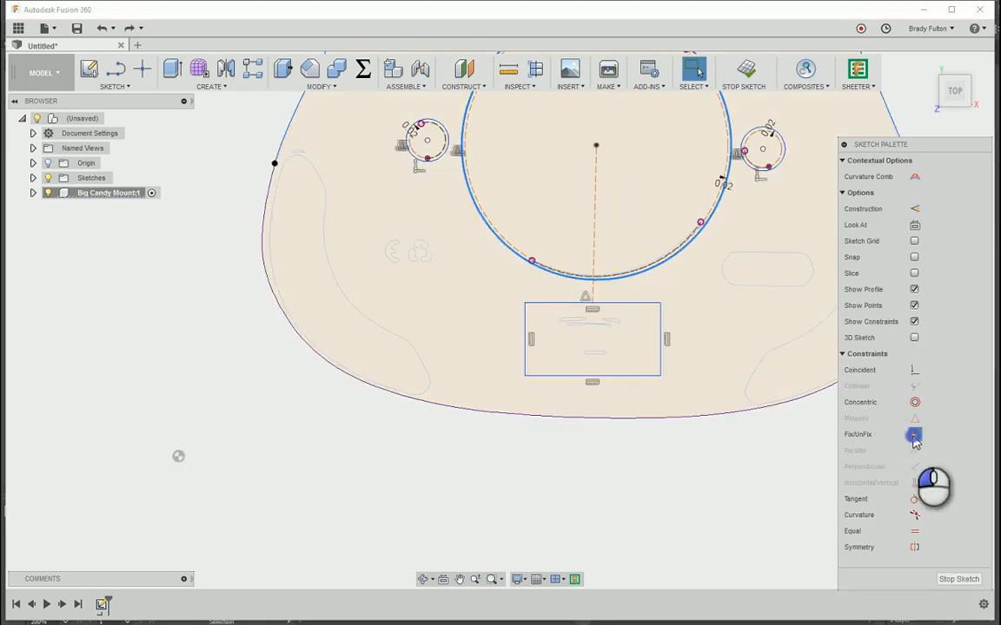
{"action": "left_click", "coordinate": [596, 243]}
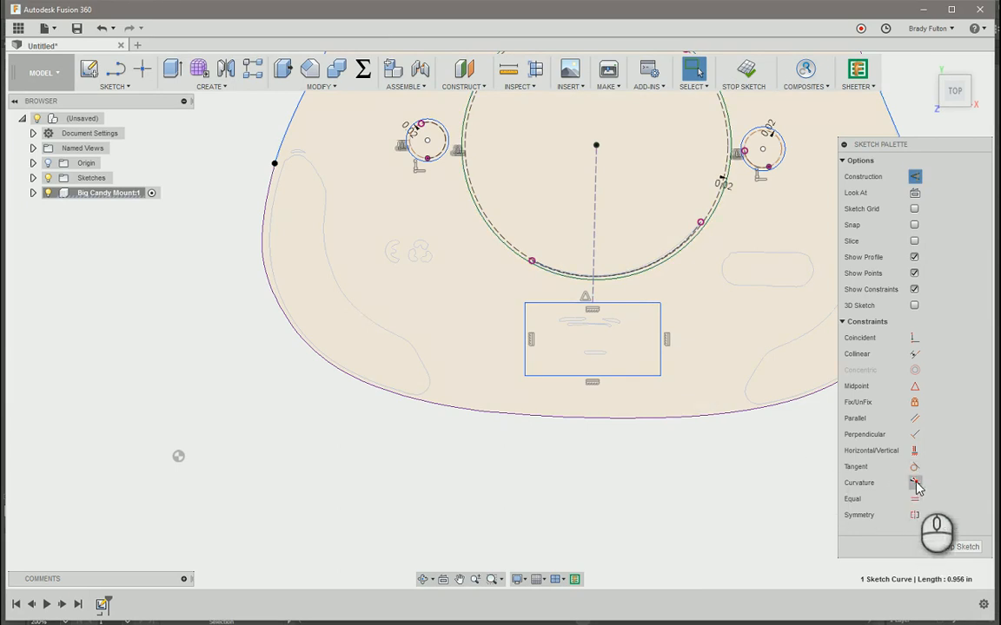
{"action": "left_click", "coordinate": [914, 450]}
Widen the rectangle below the large circle symmetrically and move its upper and lower edges inward to a height of about 0.34 in
{"action": "scroll", "coordinate": [670, 480], "scroll_direction": "down", "scroll_amount": 3}
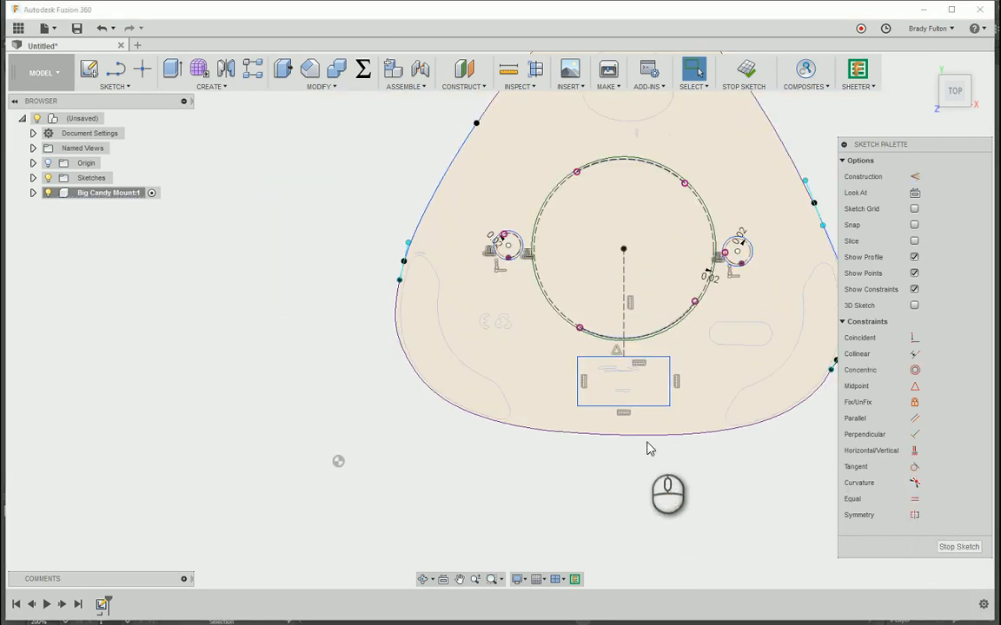
{"action": "scroll", "coordinate": [651, 469], "scroll_direction": "down", "scroll_amount": 2}
{"action": "scroll", "coordinate": [653, 490], "scroll_direction": "up", "scroll_amount": 3}
{"action": "scroll", "coordinate": [578, 453], "scroll_direction": "up", "scroll_amount": 1}
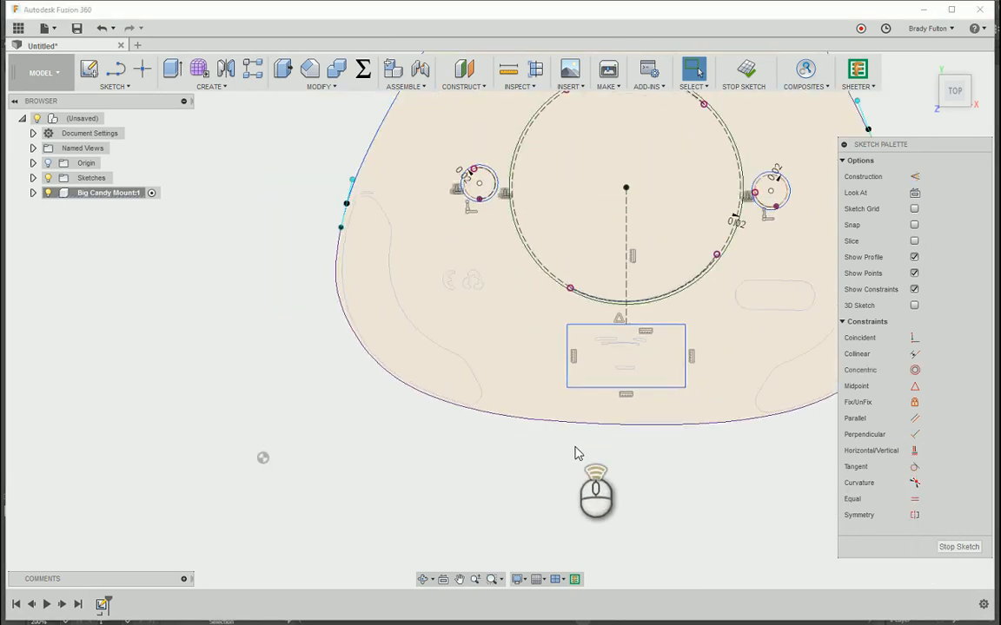
{"action": "scroll", "coordinate": [574, 453], "scroll_direction": "up", "scroll_amount": 1}
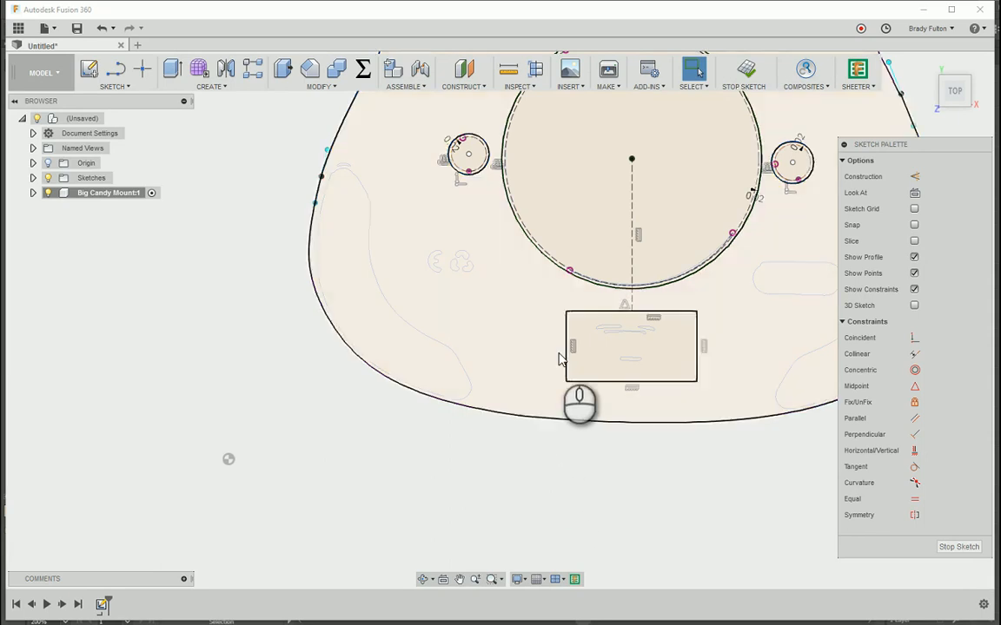
{"action": "left_click_drag", "start_coordinate": [566, 347], "coordinate": [545, 347]}
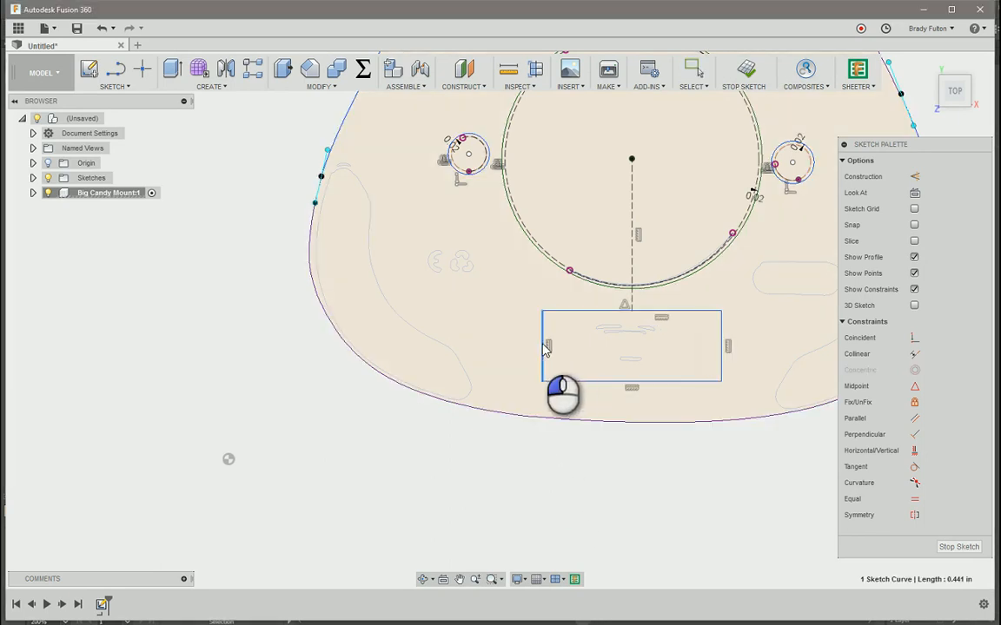
{"action": "left_click", "coordinate": [583, 454]}
{"action": "scroll", "coordinate": [608, 425], "scroll_direction": "up", "scroll_amount": 3}
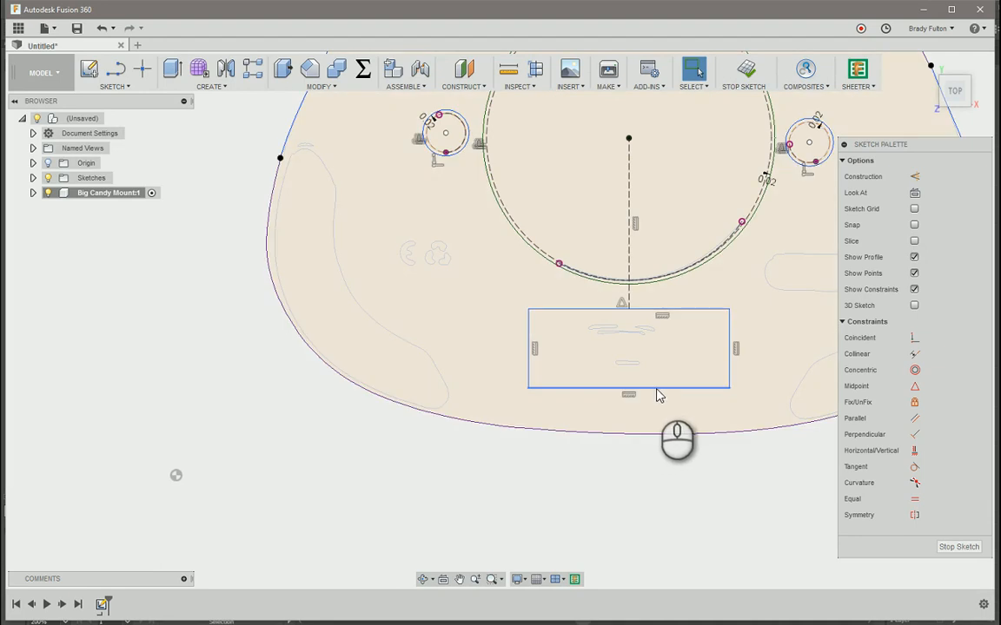
{"action": "left_click_drag", "start_coordinate": [658, 387], "coordinate": [658, 375]}
{"action": "left_click_drag", "start_coordinate": [667, 310], "coordinate": [665, 324]}
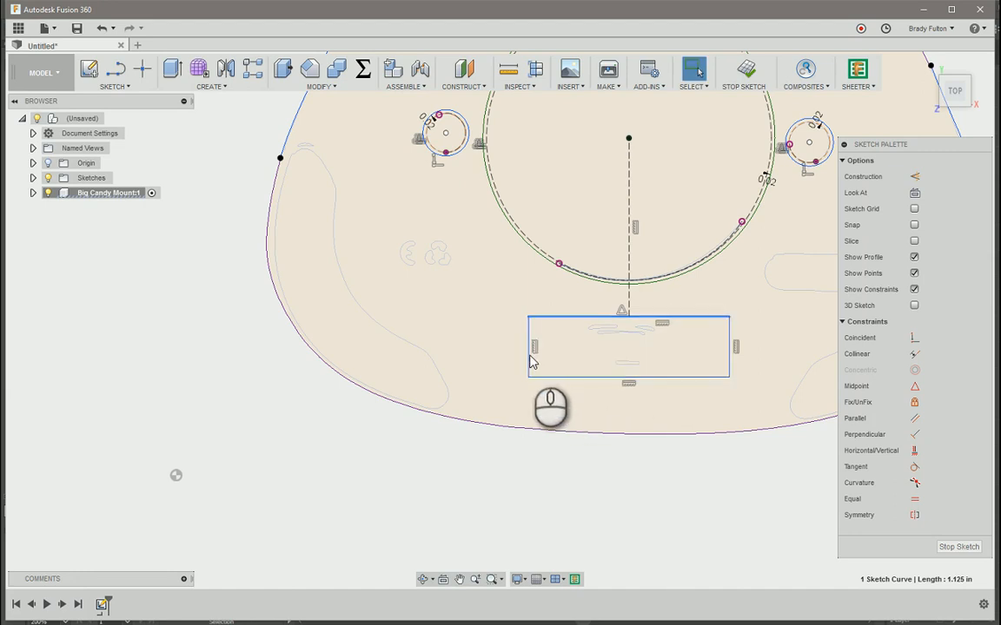
{"action": "left_click_drag", "start_coordinate": [528, 358], "coordinate": [524, 365]}
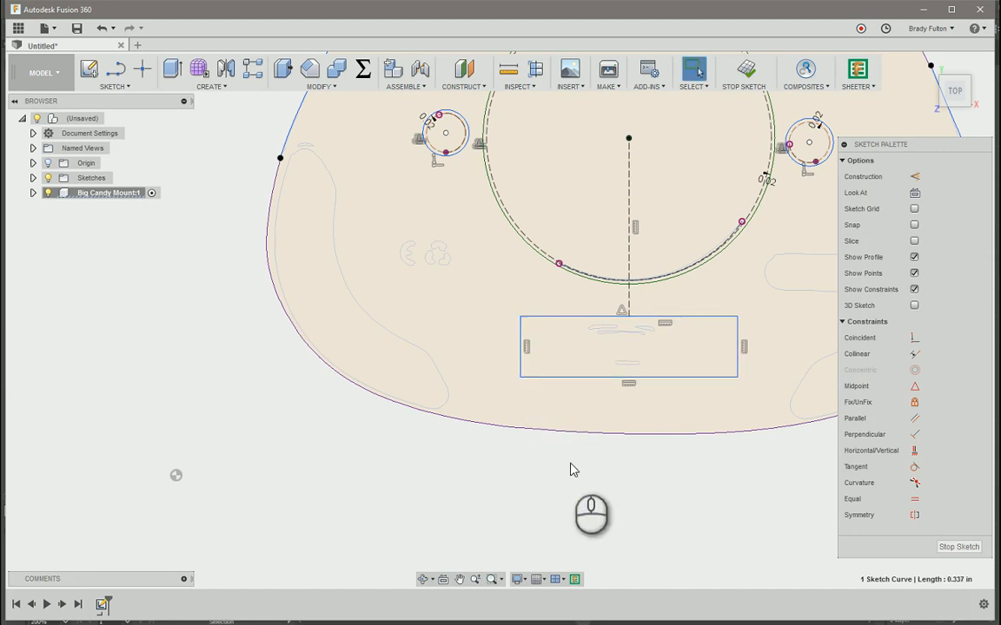
Finish the sketch, hide the top-level sketches and extrude the outline profile 0.12 in as a new body, leaving the circles and rectangle open
{"action": "scroll", "coordinate": [558, 487], "scroll_direction": "down", "scroll_amount": 3}
{"action": "scroll", "coordinate": [561, 529], "scroll_direction": "down", "scroll_amount": 1}
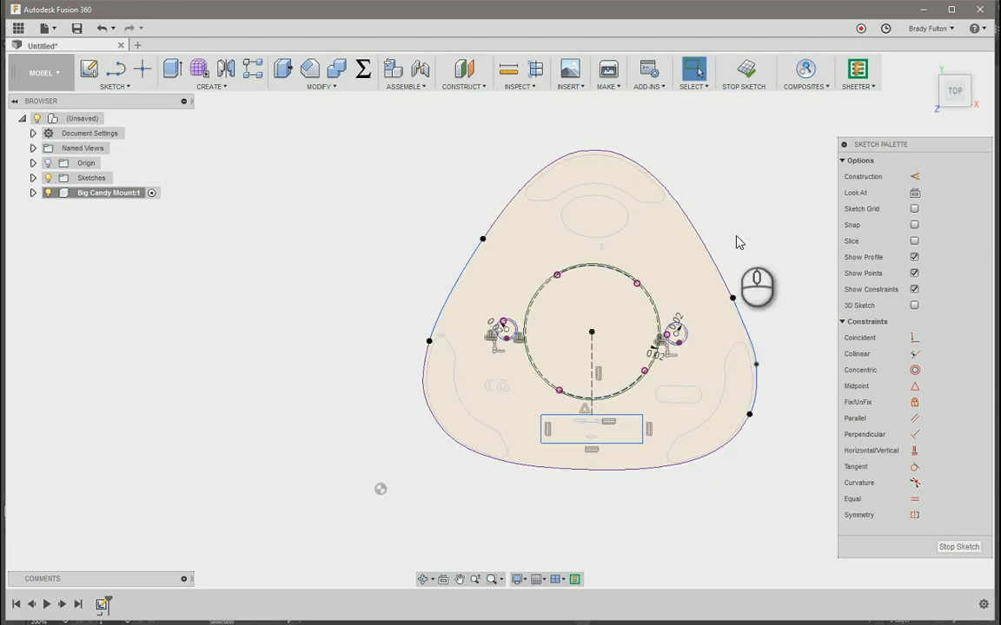
{"action": "left_click", "coordinate": [743, 70]}
{"action": "key", "text": "e"}
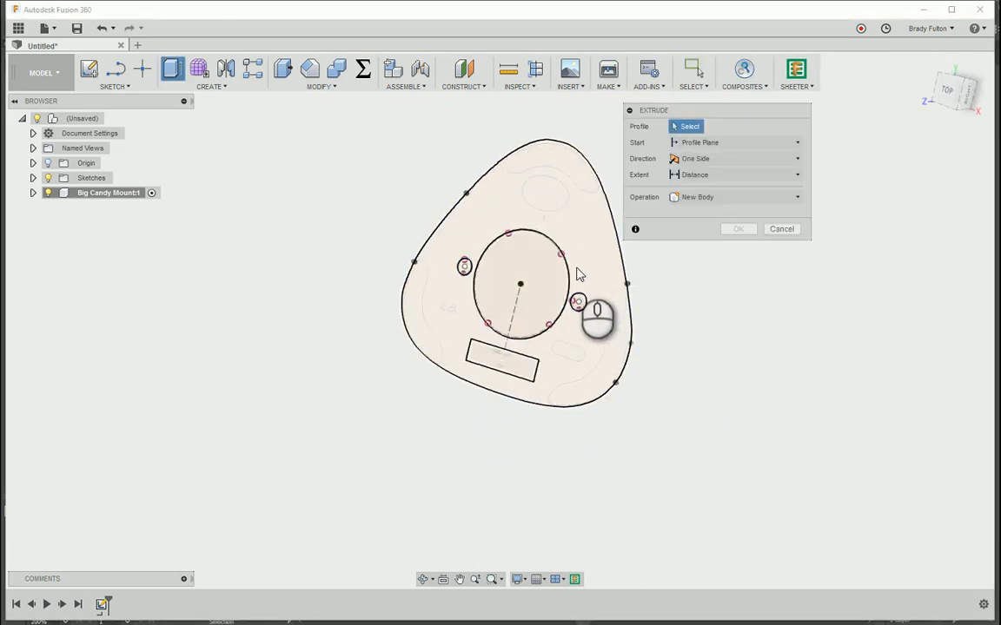
{"action": "left_click", "coordinate": [49, 178]}
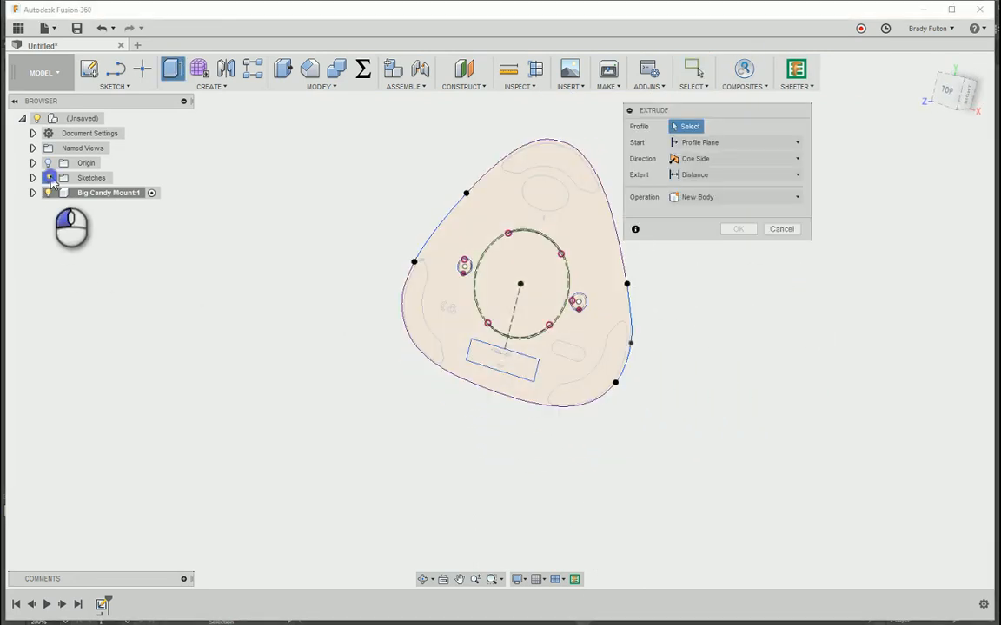
{"action": "left_click", "coordinate": [544, 206]}
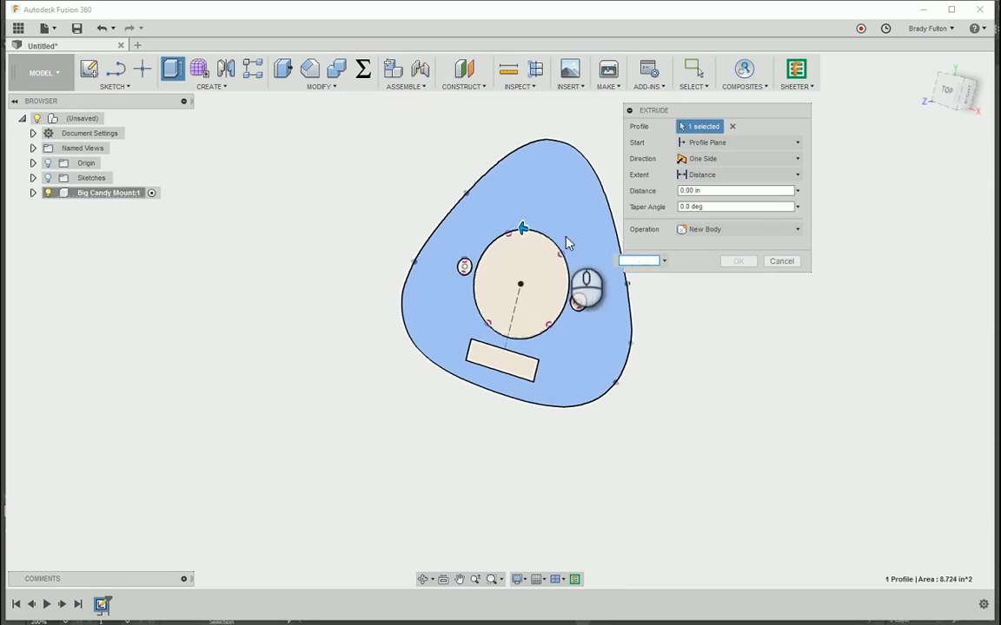
{"action": "type", "text": ".12"}
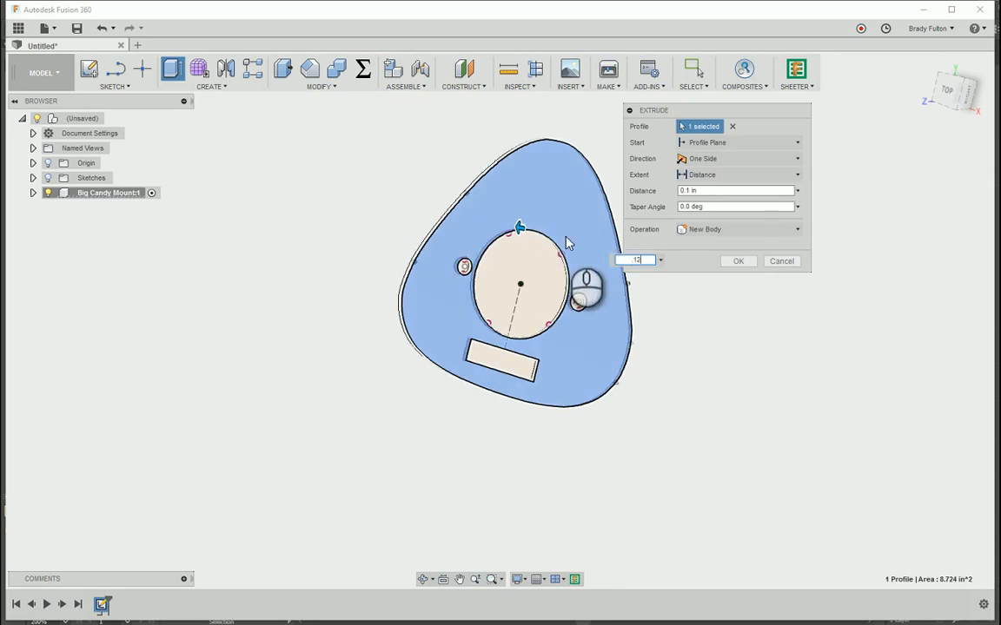
{"action": "key", "text": "Return"}
Start a sketch on the plate's top face and project the face's outer and inner edges into it
{"action": "middle_click_drag", "start_coordinate": [567, 244], "coordinate": [511, 358], "text": "shift"}
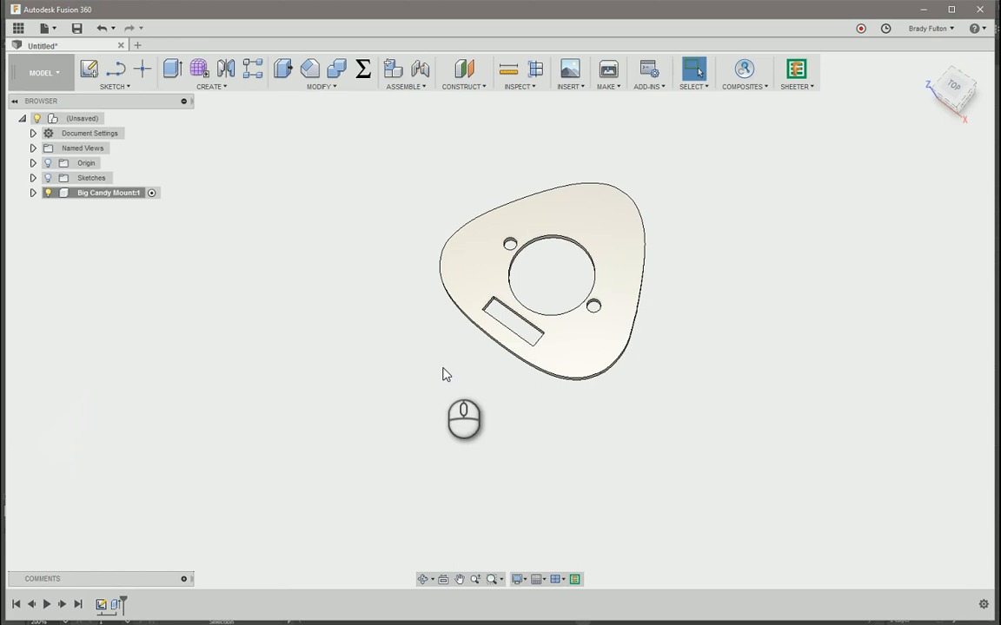
{"action": "scroll", "coordinate": [443, 368], "scroll_direction": "down", "scroll_amount": 3}
{"action": "scroll", "coordinate": [624, 219], "scroll_direction": "up", "scroll_amount": 5}
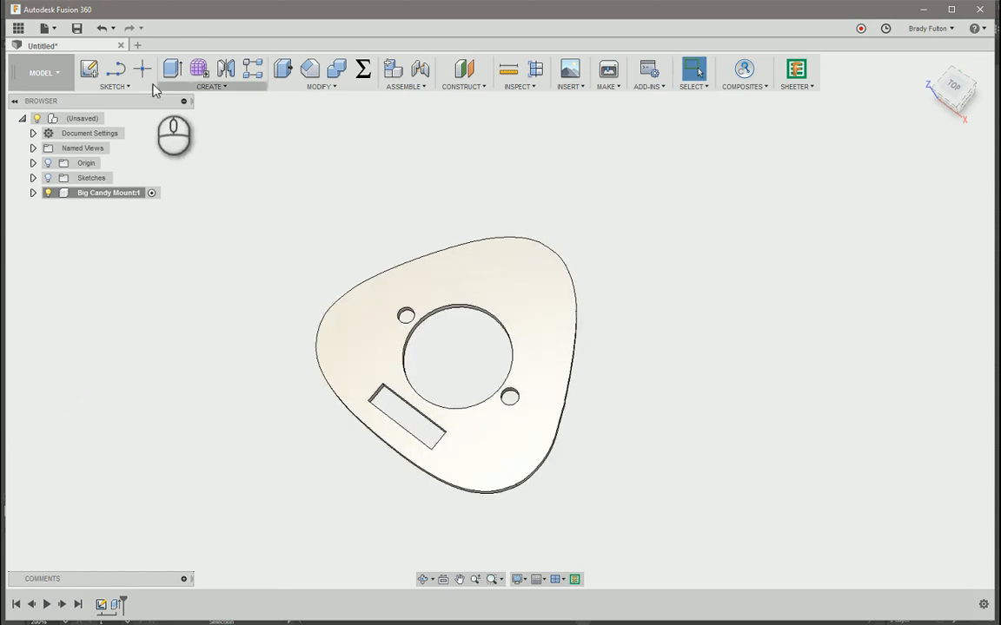
{"action": "left_click", "coordinate": [88, 70]}
{"action": "left_click", "coordinate": [513, 279]}
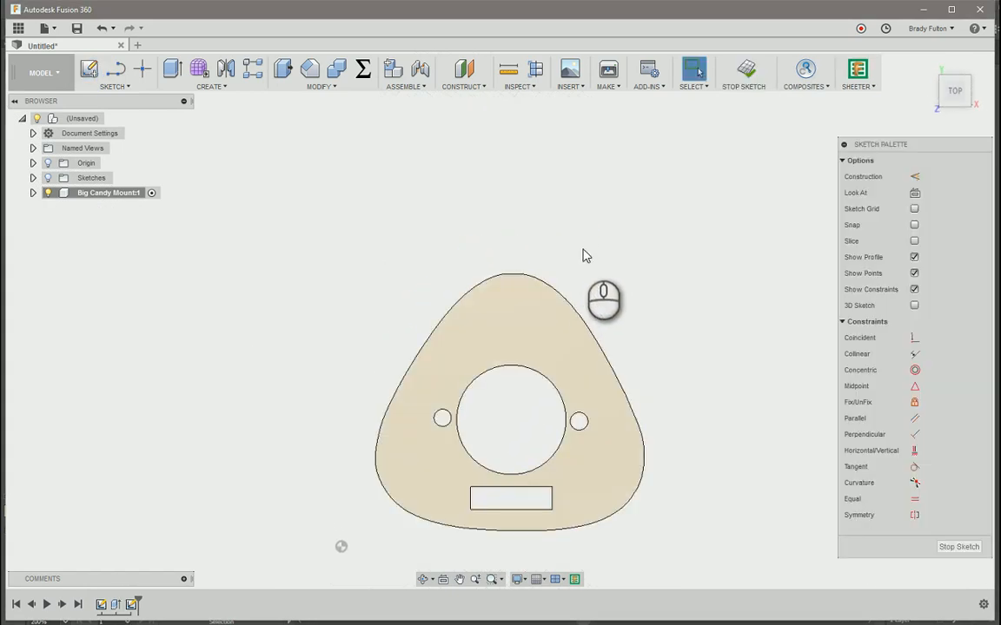
{"action": "key", "text": "l"}
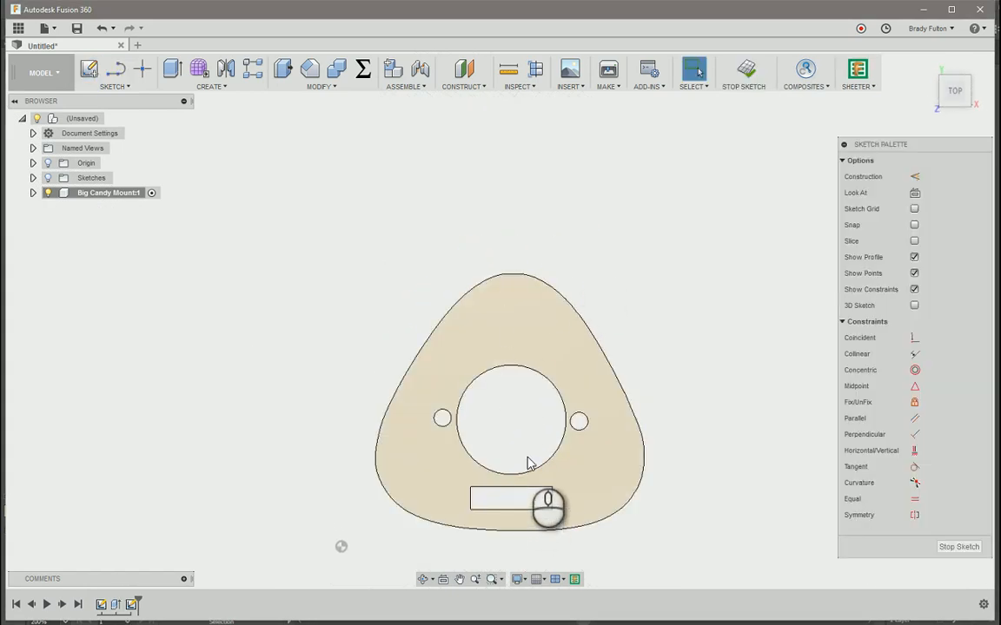
{"action": "key", "text": "p"}
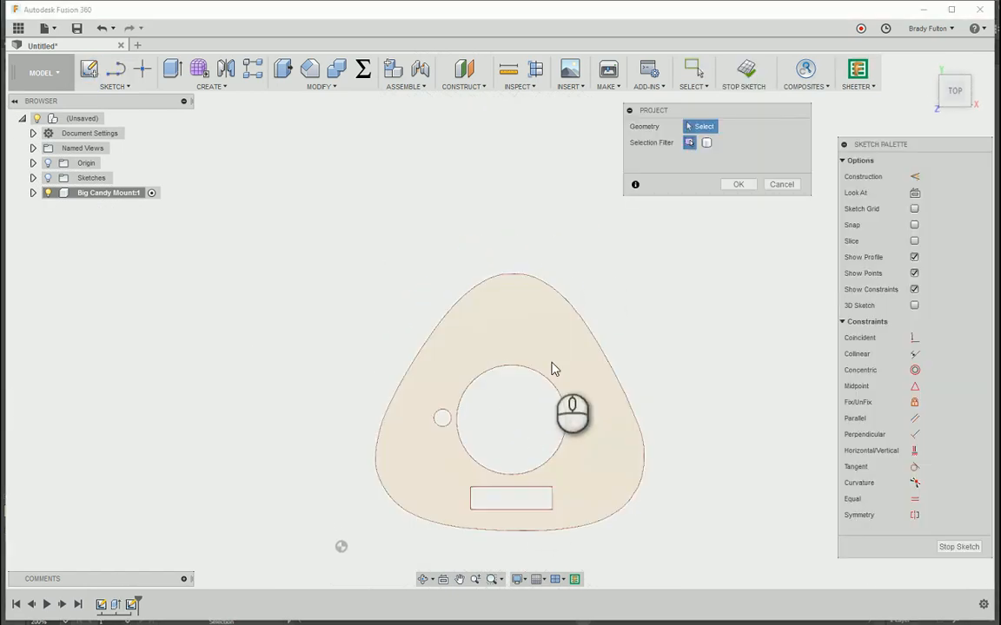
{"action": "left_click", "coordinate": [581, 466]}
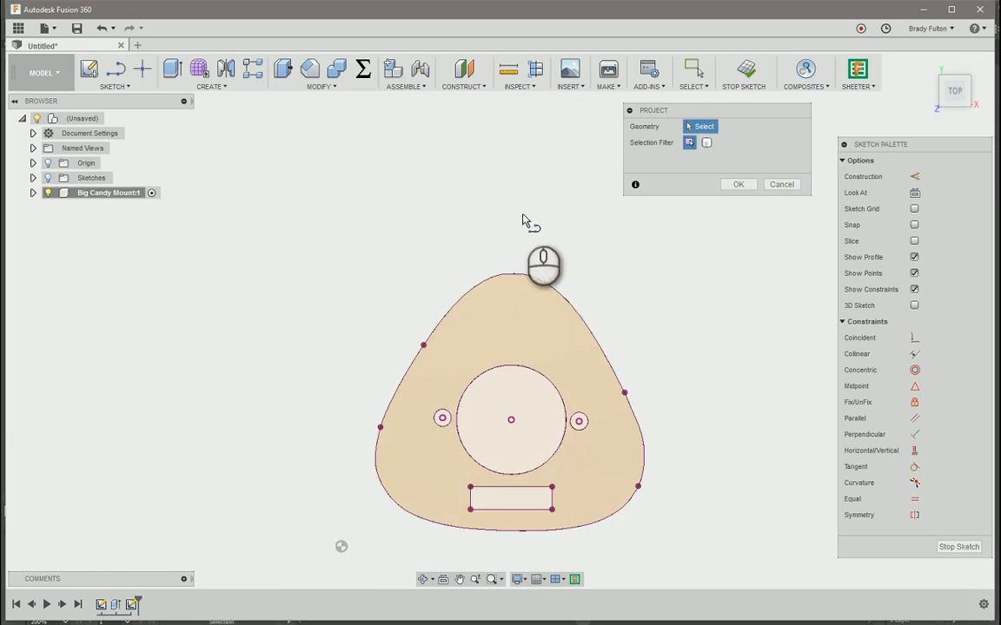
Draw a vertical line from the large circle's centre to the plate's upper tip and make it a construction line
{"action": "key", "text": "l"}
{"action": "left_click", "coordinate": [511, 419]}
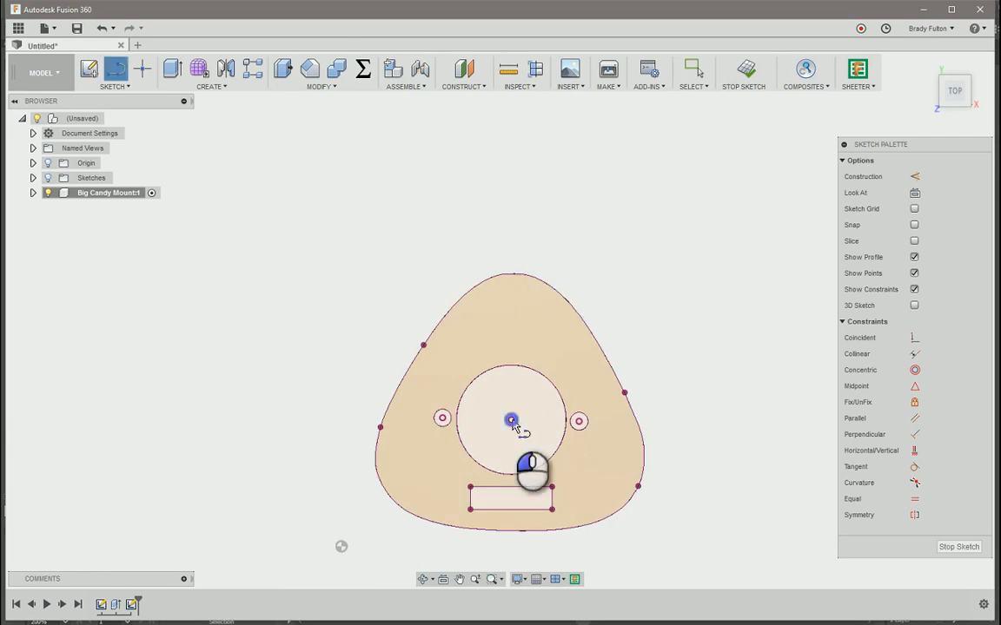
{"action": "left_click", "coordinate": [510, 274]}
{"action": "key", "text": "Escape"}
{"action": "left_click", "coordinate": [511, 297]}
{"action": "key", "text": "x"}
{"action": "scroll", "coordinate": [588, 270], "scroll_direction": "down", "scroll_amount": 3}
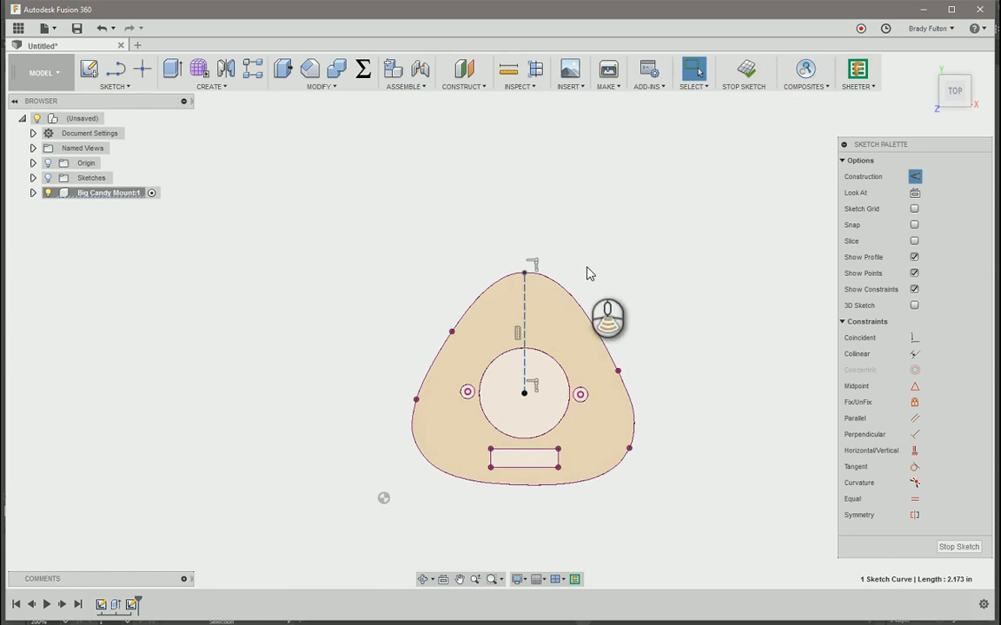
{"action": "left_click", "coordinate": [601, 239]}
Draw a 0.8 in diameter circle centred on the construction line near the plate's upper tip
{"action": "scroll", "coordinate": [601, 239], "scroll_direction": "up", "scroll_amount": 3}
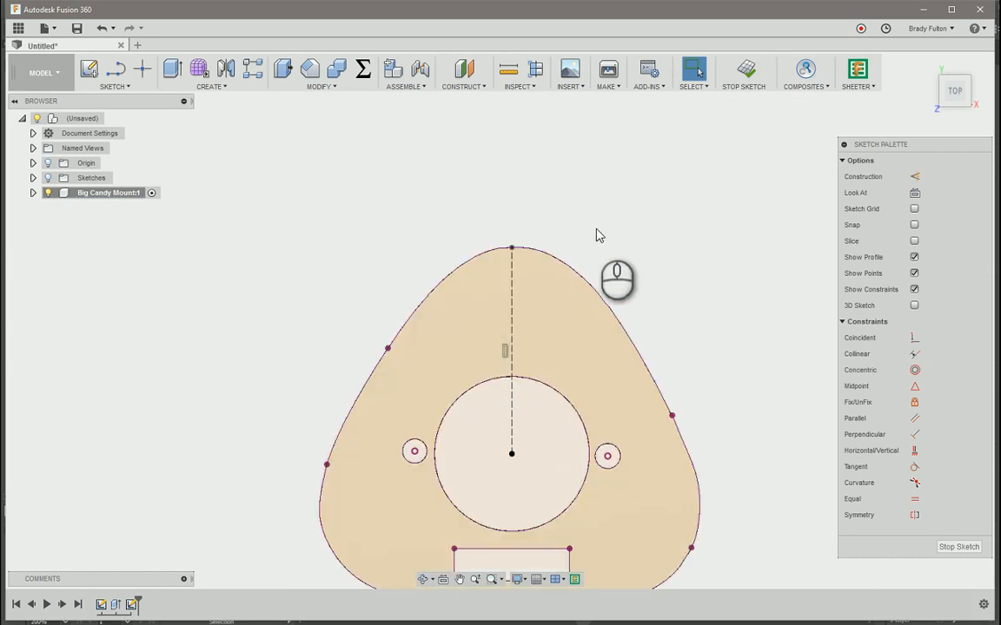
{"action": "key", "text": "c"}
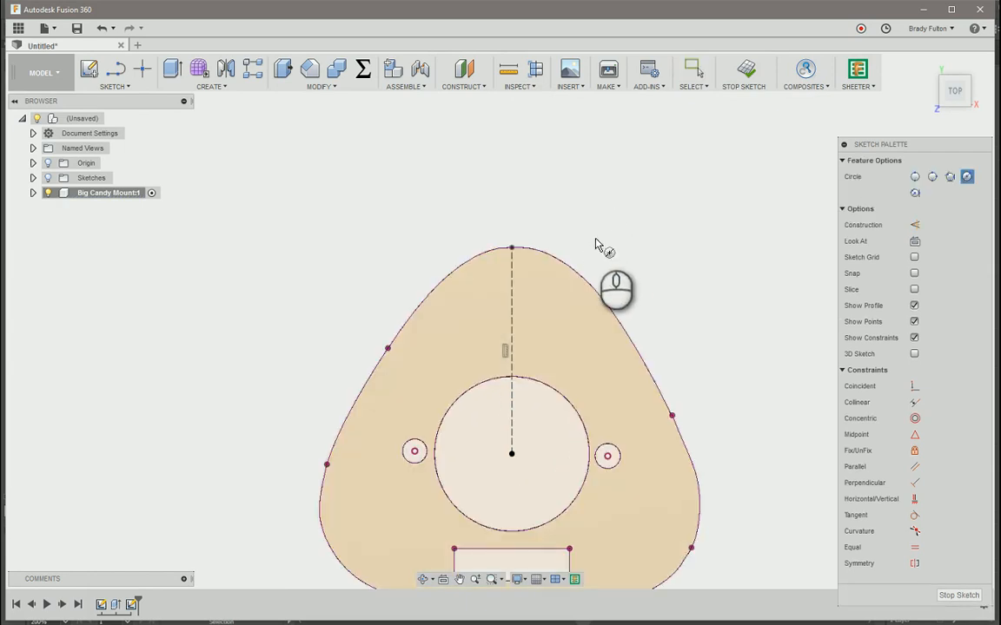
{"action": "left_click", "coordinate": [512, 304]}
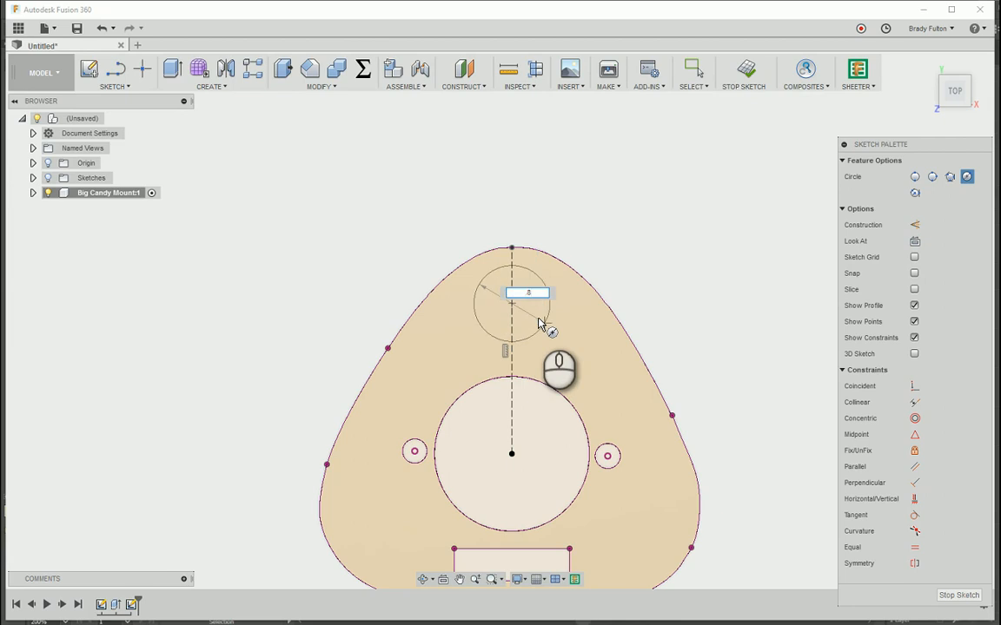
{"action": "key", "text": "Return"}
{"action": "key", "text": "Escape"}
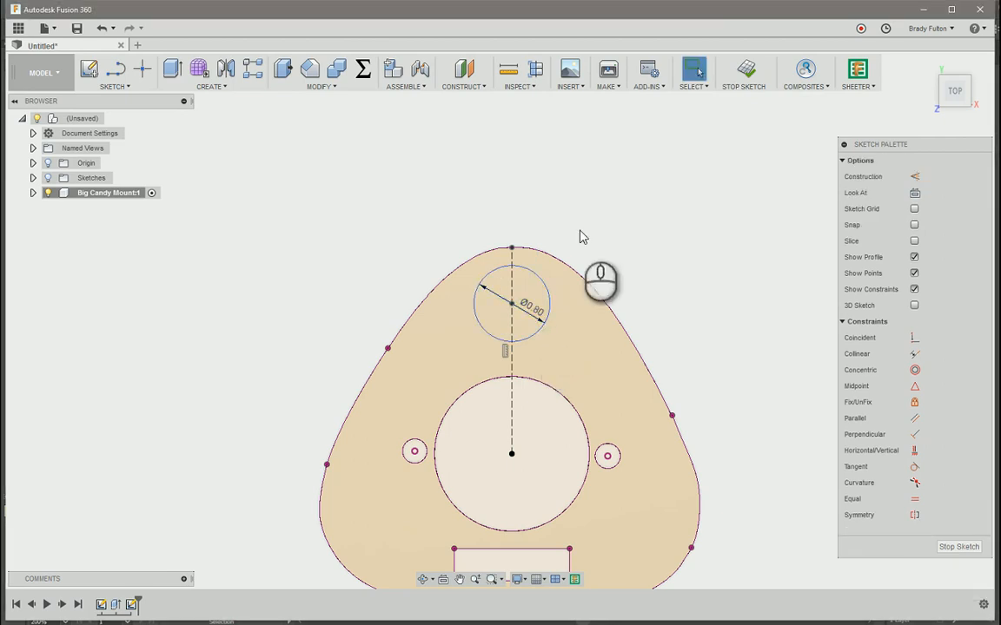
Trim away the part of the construction line that lies inside the large circular opening
{"action": "scroll", "coordinate": [660, 274], "scroll_direction": "down", "scroll_amount": 3}
{"action": "scroll", "coordinate": [642, 270], "scroll_direction": "up", "scroll_amount": 5}
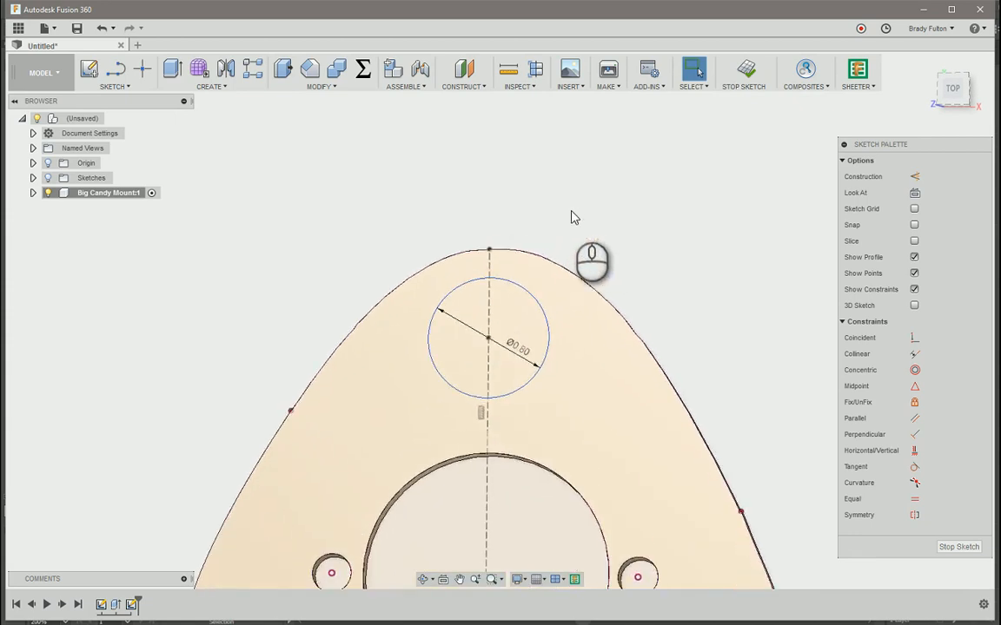
{"action": "key", "text": "t"}
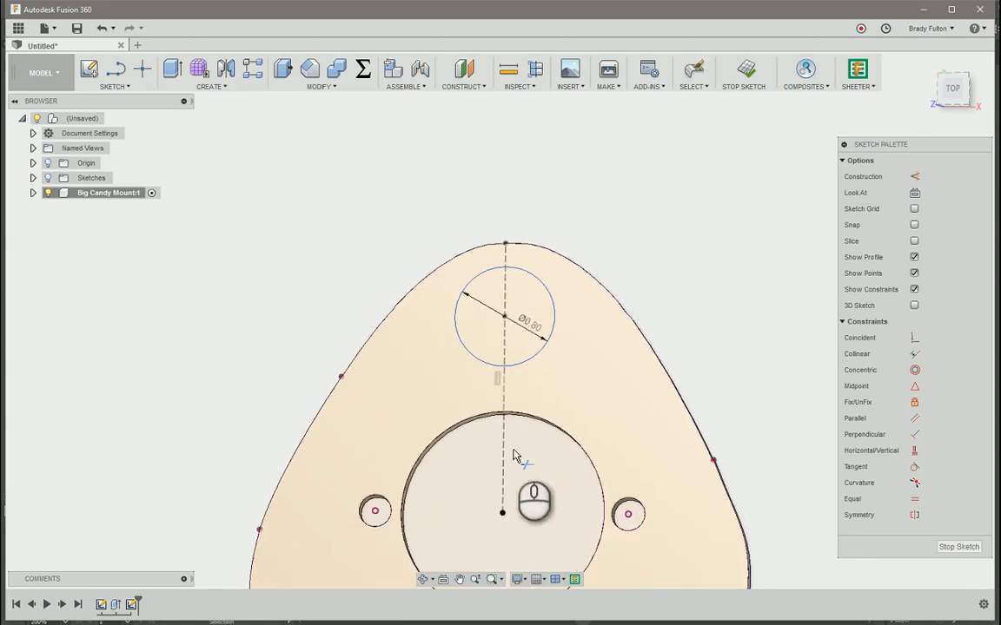
{"action": "left_click", "coordinate": [503, 461]}
{"action": "key", "text": "Escape"}
{"action": "scroll", "coordinate": [595, 318], "scroll_direction": "down", "scroll_amount": 2}
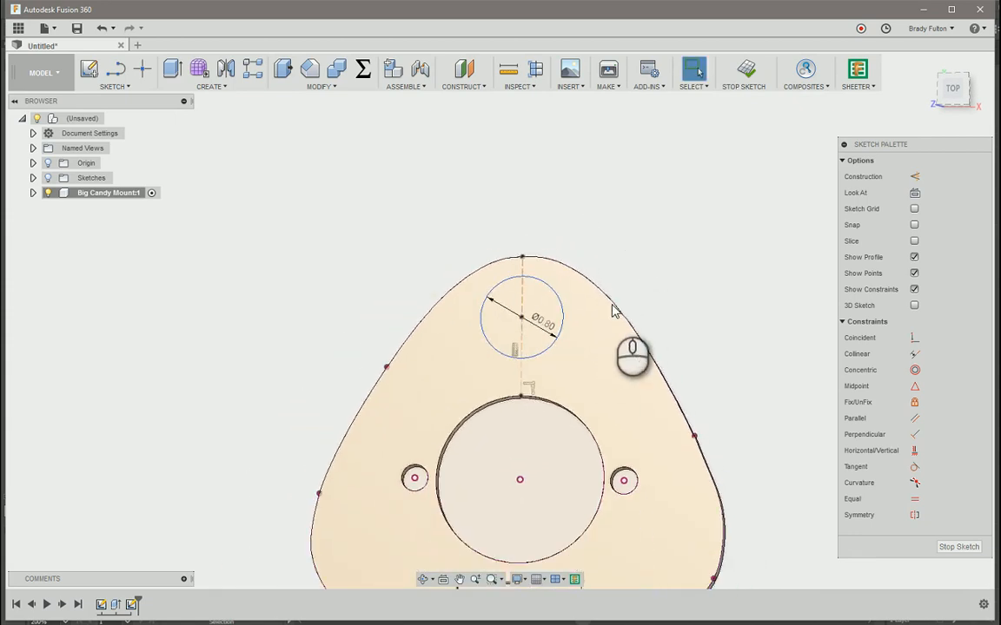
{"action": "scroll", "coordinate": [575, 250], "scroll_direction": "up", "scroll_amount": 2}
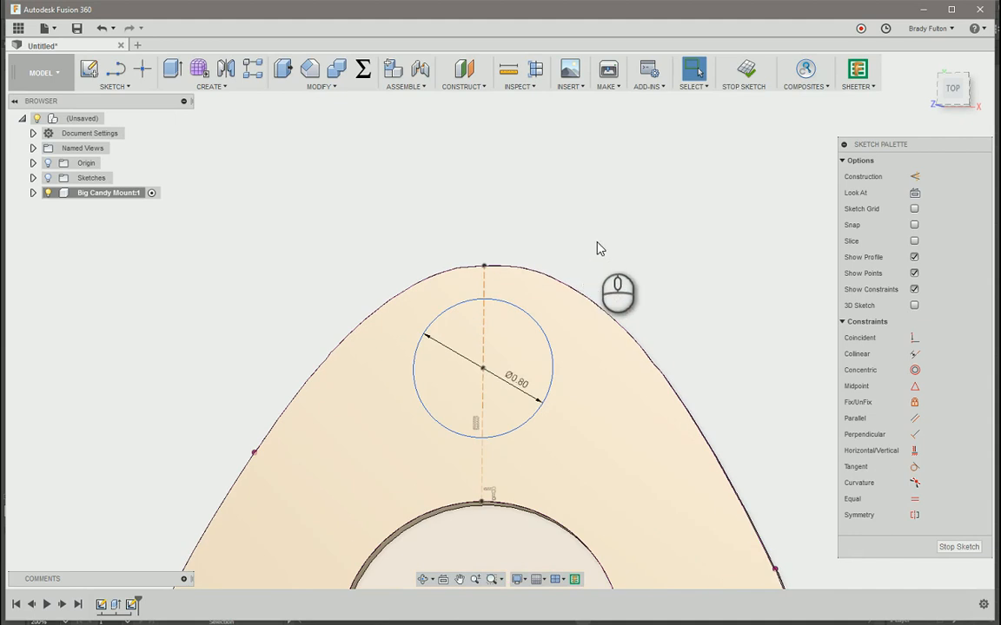
Move the 0.8 in circle's centre to the midpoint of the construction line between the plate's tip and the large opening
{"action": "left_click_drag", "start_coordinate": [483, 369], "coordinate": [483, 386]}
{"action": "left_click", "coordinate": [628, 231]}
{"action": "scroll", "coordinate": [628, 231], "scroll_direction": "down", "scroll_amount": 3}
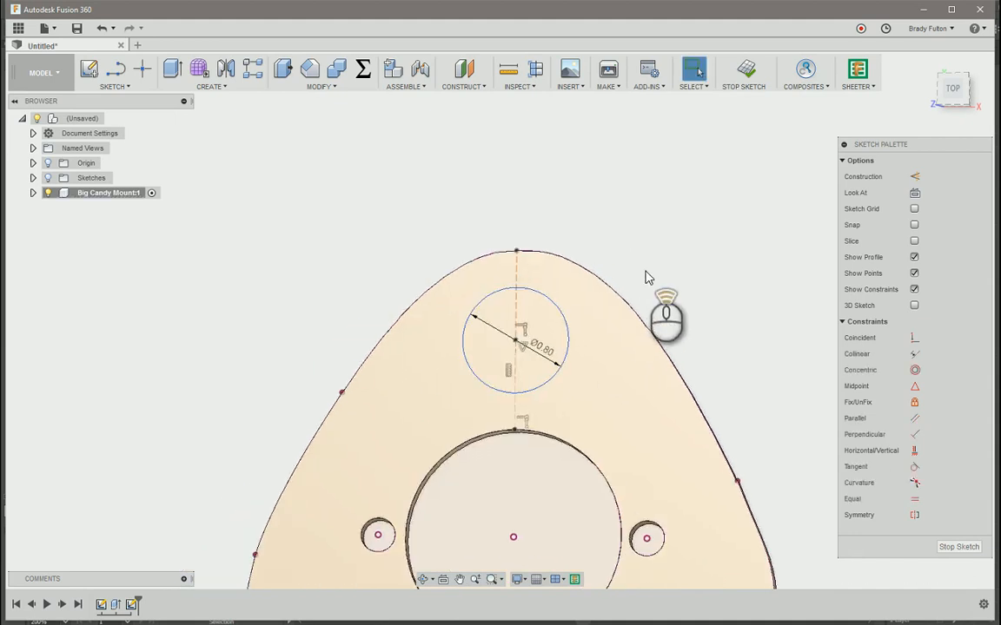
{"action": "scroll", "coordinate": [646, 273], "scroll_direction": "up", "scroll_amount": 1}
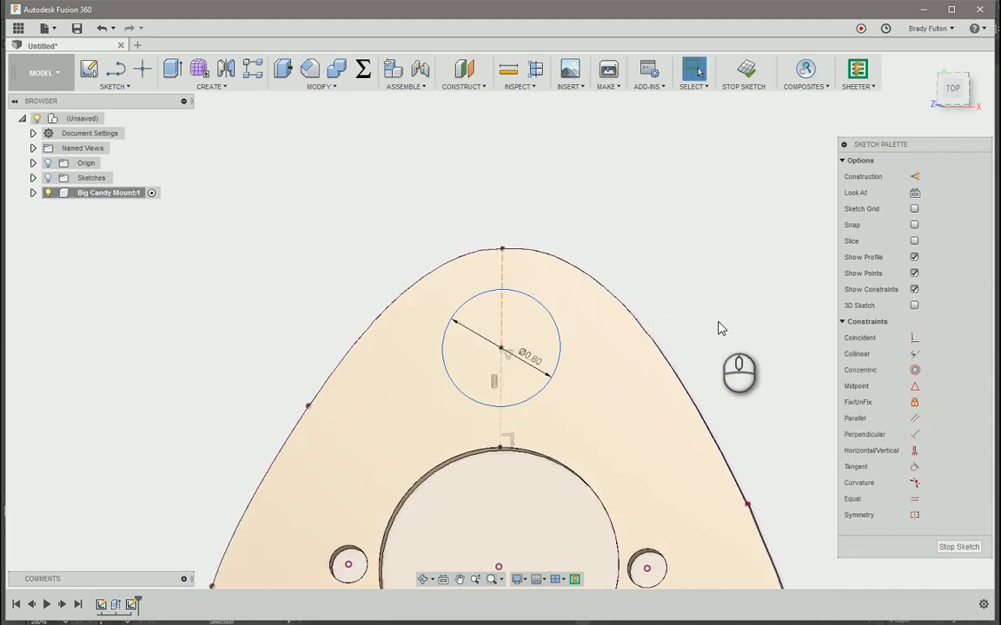
Finish the sketch and extrude the 0.8 in circle upward from the plate as a joined cylindrical boss
{"action": "left_click", "coordinate": [746, 74]}
{"action": "key", "text": "e"}
{"action": "left_click", "coordinate": [538, 350]}
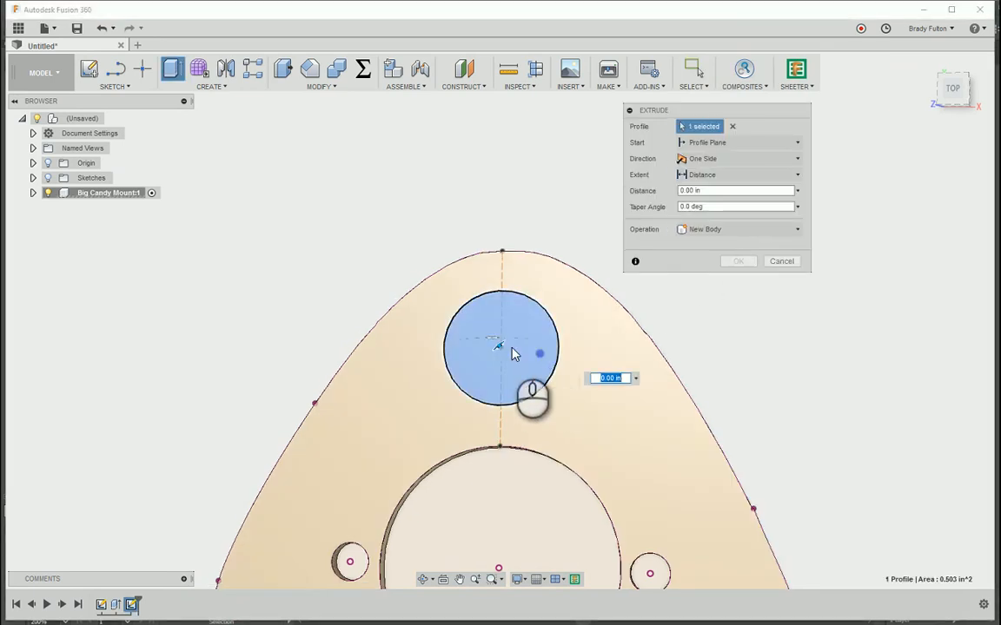
{"action": "left_click_drag", "start_coordinate": [491, 344], "coordinate": [465, 325]}
{"action": "scroll", "coordinate": [465, 326], "scroll_direction": "down", "scroll_amount": 3}
{"action": "middle_click_drag", "start_coordinate": [546, 435], "coordinate": [497, 428], "text": "shift"}
{"action": "scroll", "coordinate": [497, 428], "scroll_direction": "down", "scroll_amount": 2}
{"action": "scroll", "coordinate": [513, 508], "scroll_direction": "up", "scroll_amount": 2}
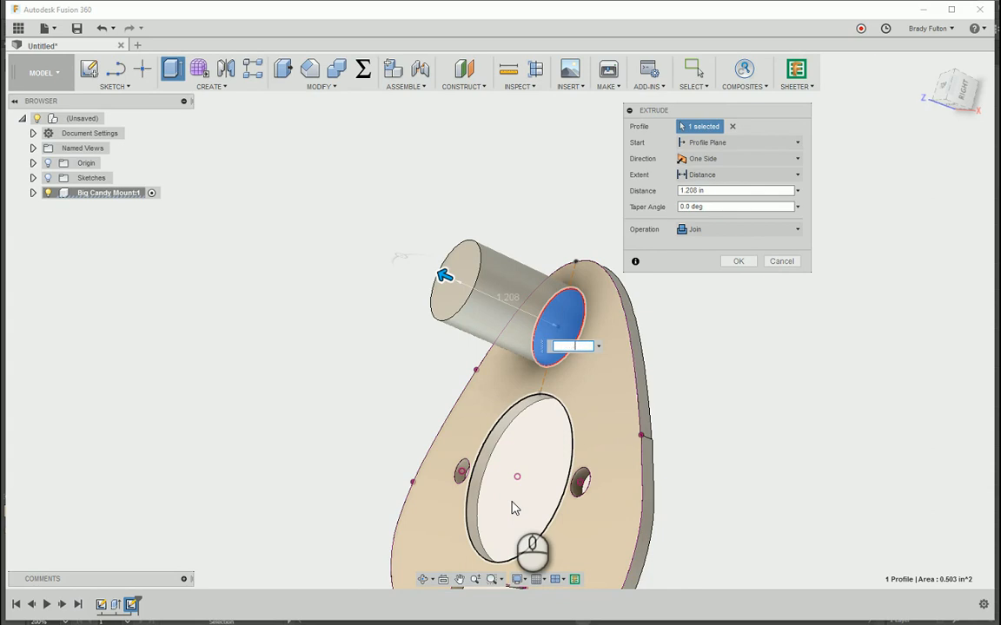
{"action": "key", "text": "Return"}
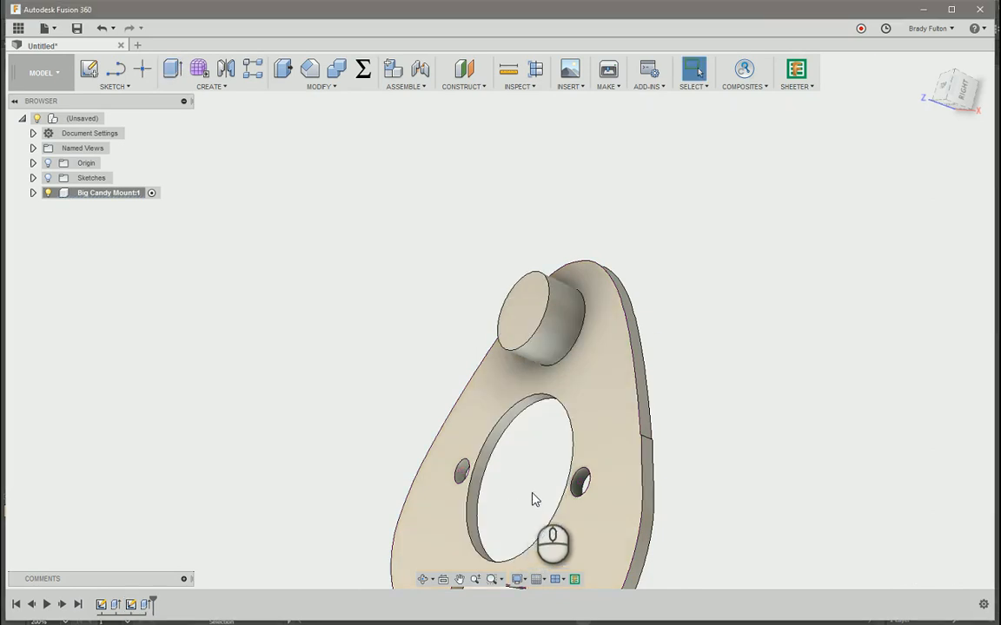
Fillet the four vertical corner edges of the rectangular slot with a 0.094 in radius
{"action": "scroll", "coordinate": [735, 436], "scroll_direction": "down", "scroll_amount": 3}
{"action": "middle_click_drag", "start_coordinate": [735, 435], "coordinate": [727, 516], "text": "shift"}
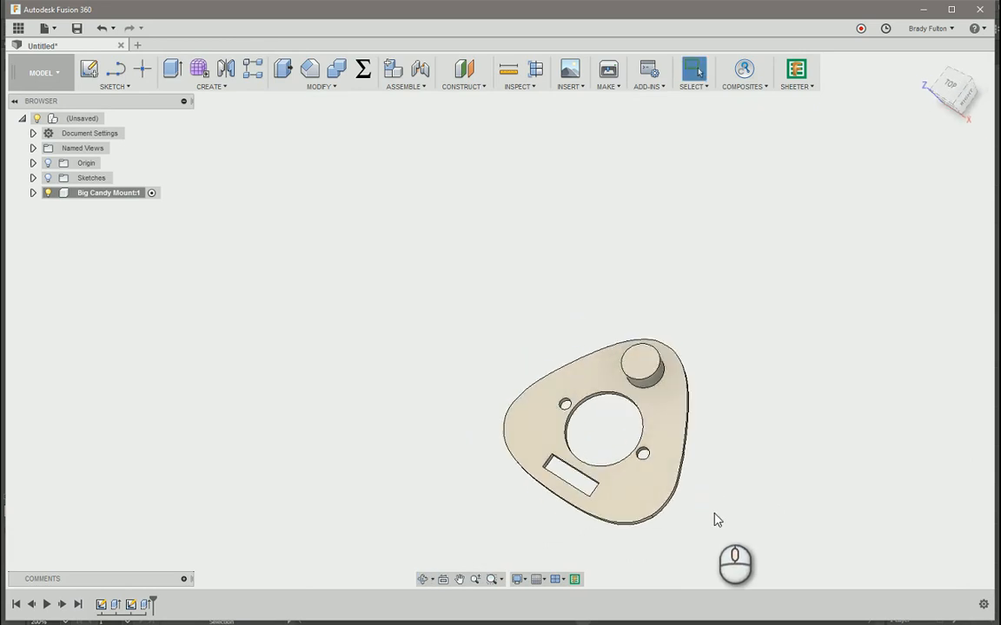
{"action": "scroll", "coordinate": [552, 536], "scroll_direction": "up", "scroll_amount": 2}
{"action": "key", "text": "f"}
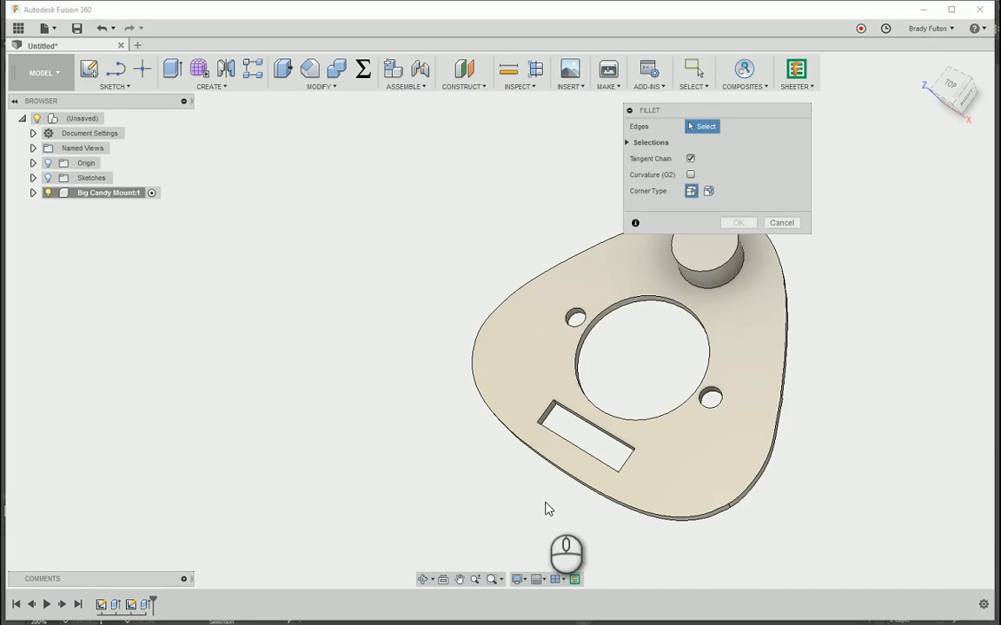
{"action": "scroll", "coordinate": [544, 495], "scroll_direction": "up", "scroll_amount": 5}
{"action": "left_click_drag", "start_coordinate": [527, 287], "coordinate": [617, 350]}
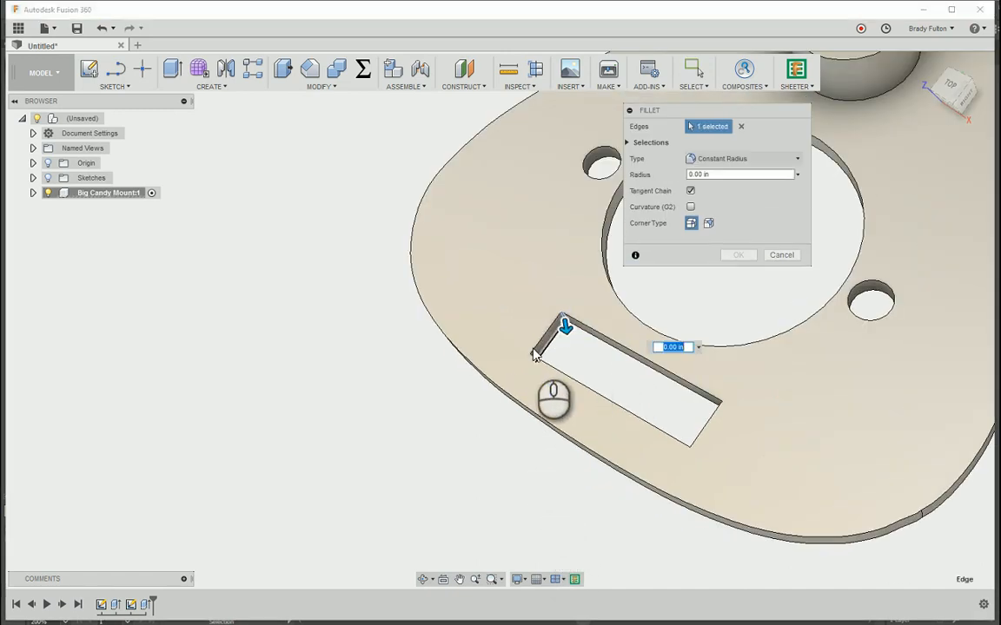
{"action": "left_click_drag", "start_coordinate": [495, 342], "coordinate": [552, 384]}
{"action": "left_click", "coordinate": [693, 451]}
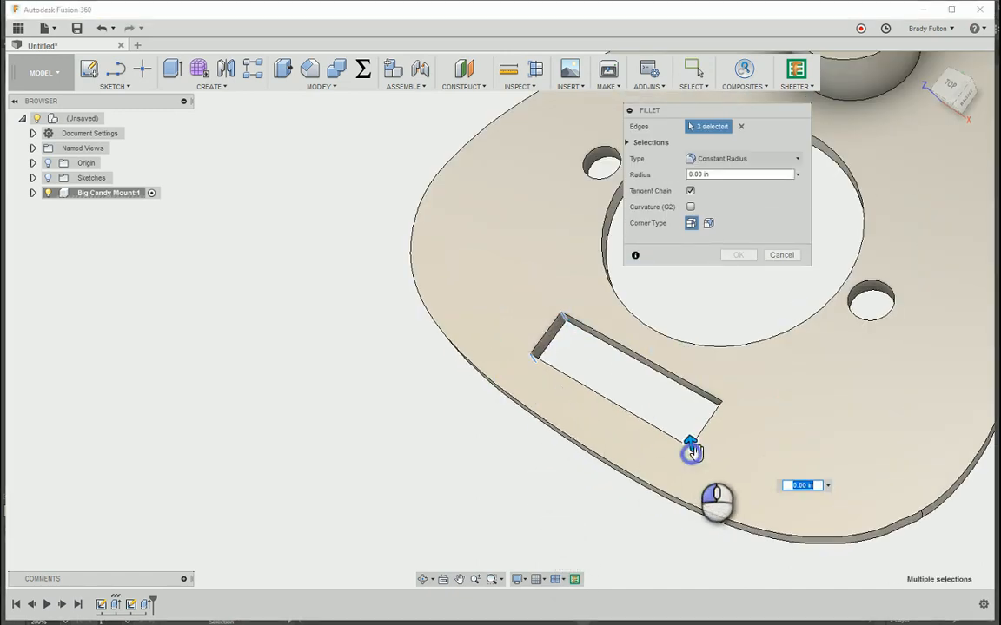
{"action": "left_click", "coordinate": [720, 407]}
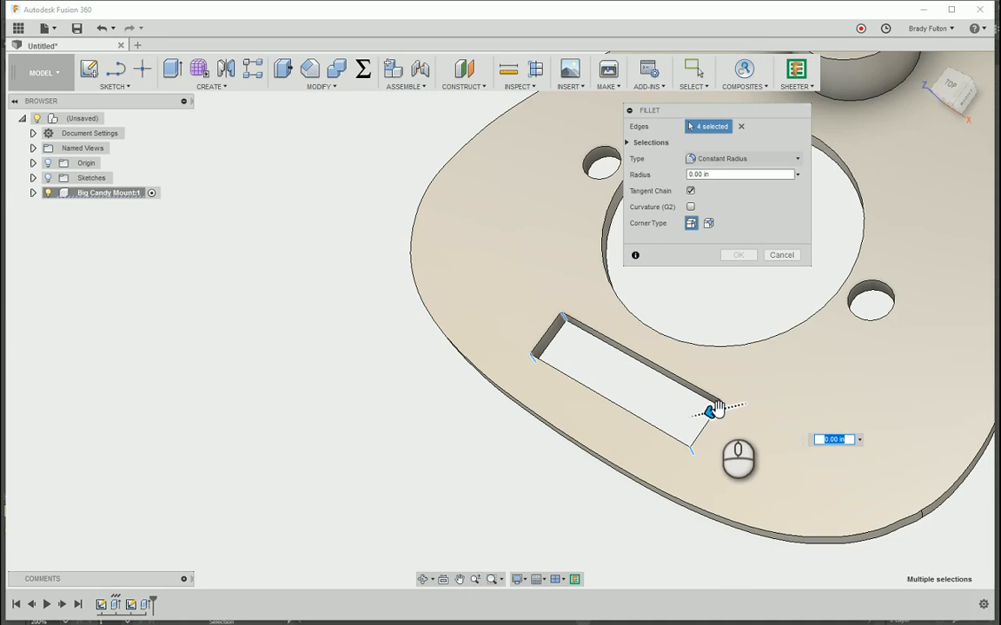
{"action": "left_click_drag", "start_coordinate": [715, 411], "coordinate": [706, 414]}
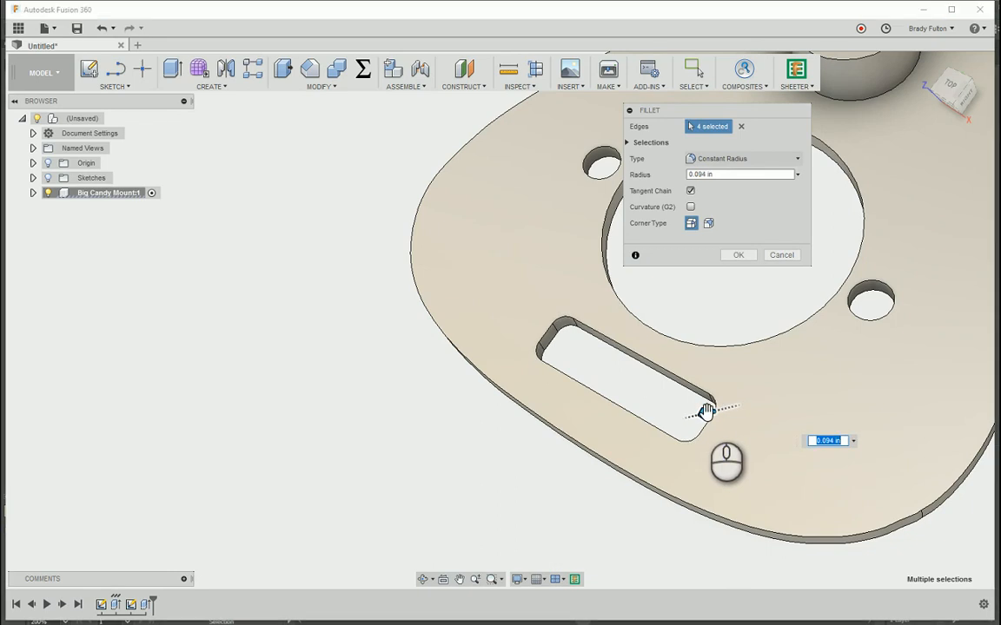
{"action": "key", "text": "Return"}
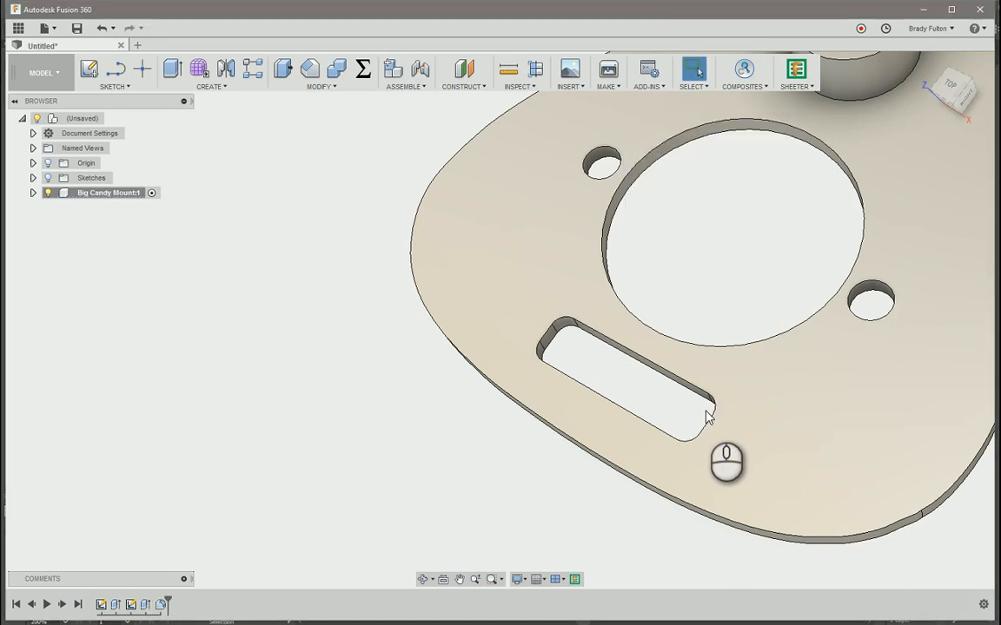
Return to the home view and save the design as Big Candy Mount in the 3D Printer project
{"action": "scroll", "coordinate": [705, 416], "scroll_direction": "down", "scroll_amount": 5}
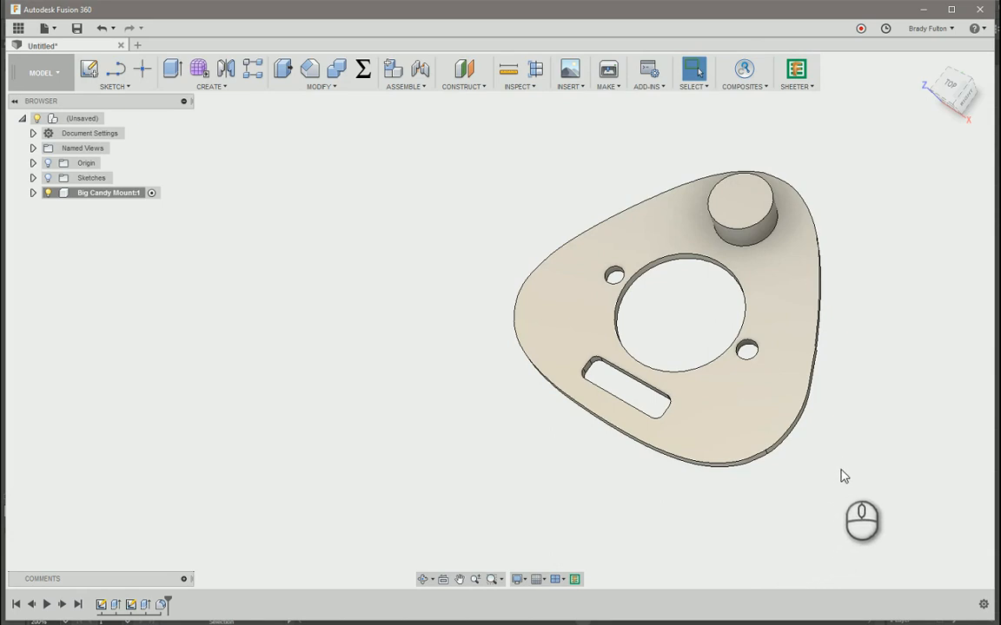
{"action": "middle_click_drag", "start_coordinate": [841, 475], "coordinate": [784, 445], "text": "shift"}
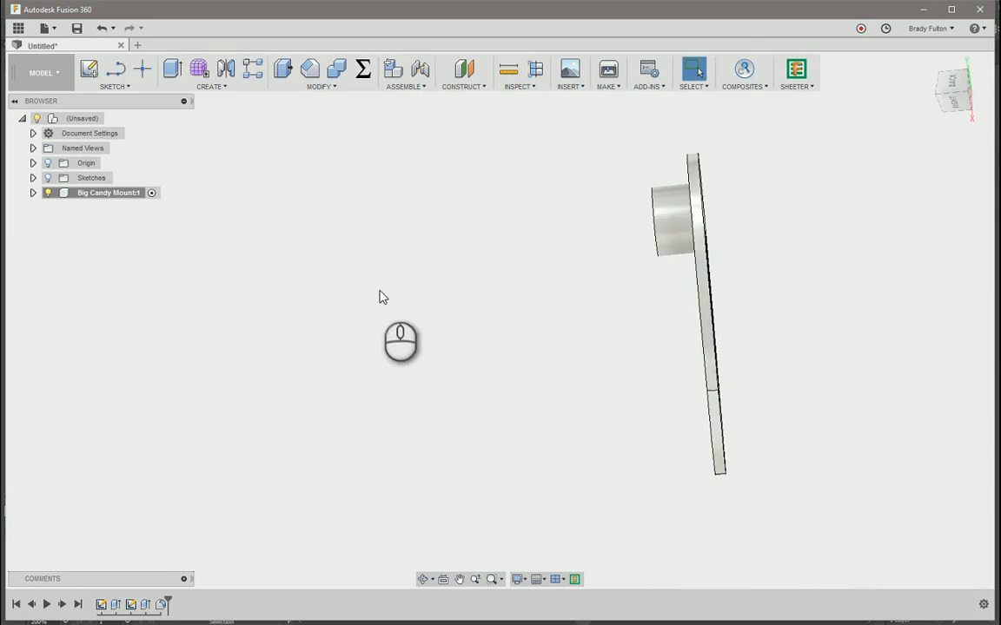
{"action": "left_click", "coordinate": [932, 65]}
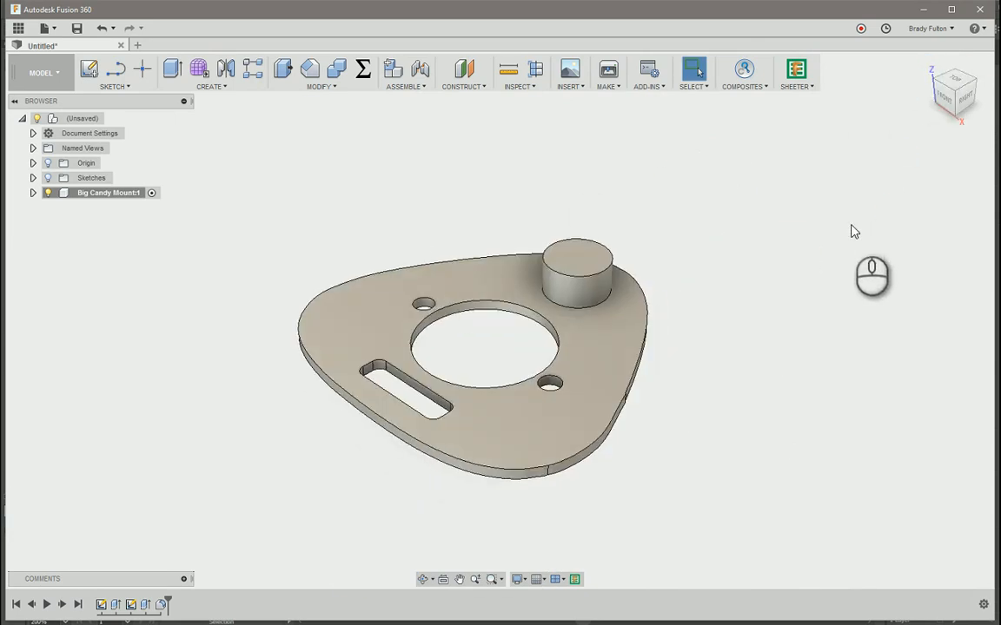
{"action": "key", "text": "ctrl+s"}
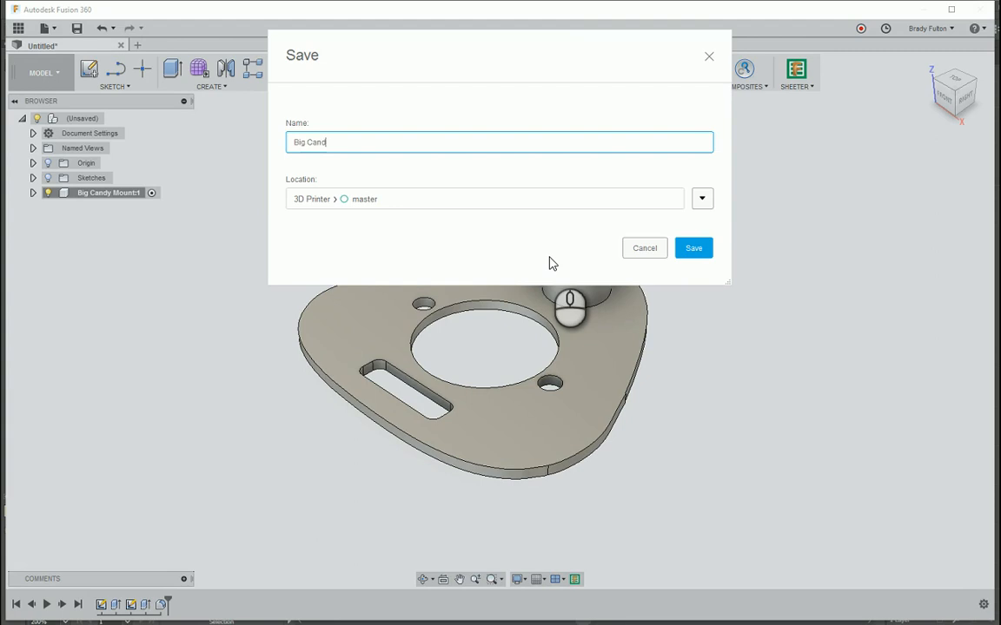
{"action": "key", "text": "Return"}
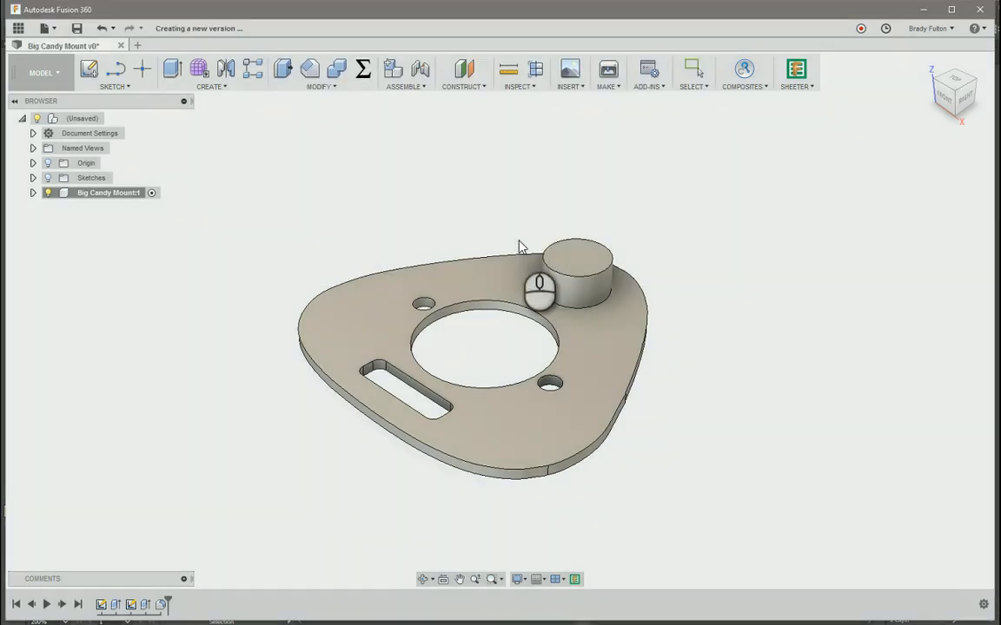
Show the 3D Printer project's files and locate the Untitled(1)_tnut plug design
{"action": "left_click", "coordinate": [18, 28]}
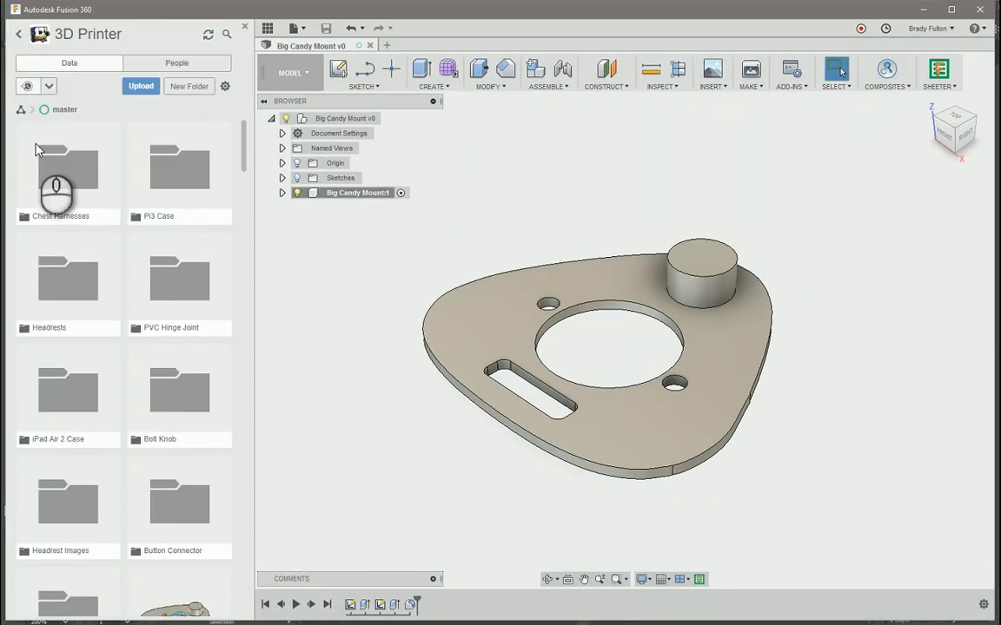
{"action": "scroll", "coordinate": [96, 253], "scroll_direction": "down", "scroll_amount": 5}
{"action": "scroll", "coordinate": [93, 256], "scroll_direction": "up", "scroll_amount": 4}
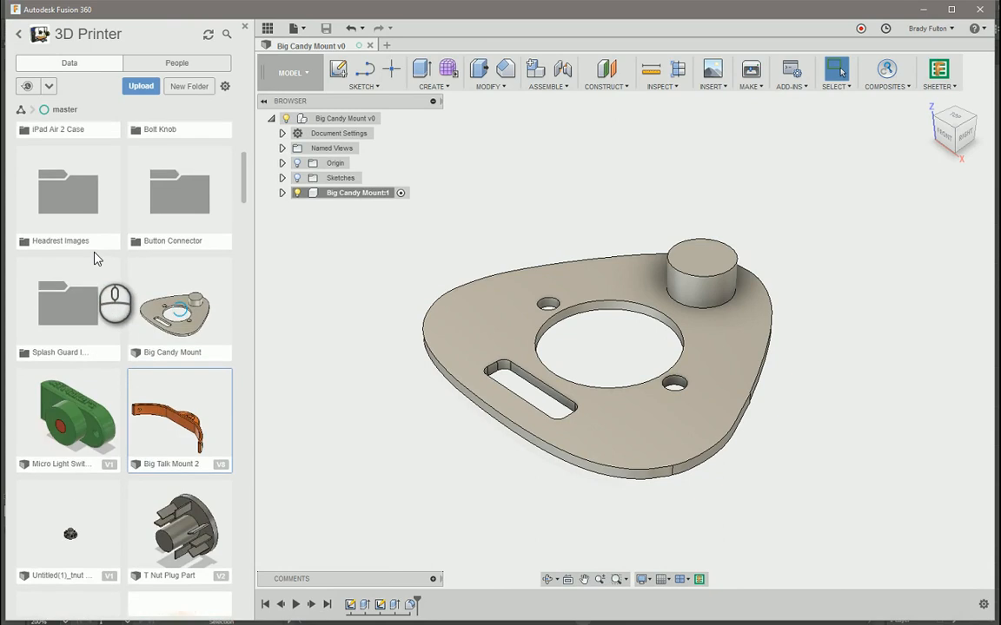
{"action": "scroll", "coordinate": [99, 265], "scroll_direction": "down", "scroll_amount": 4}
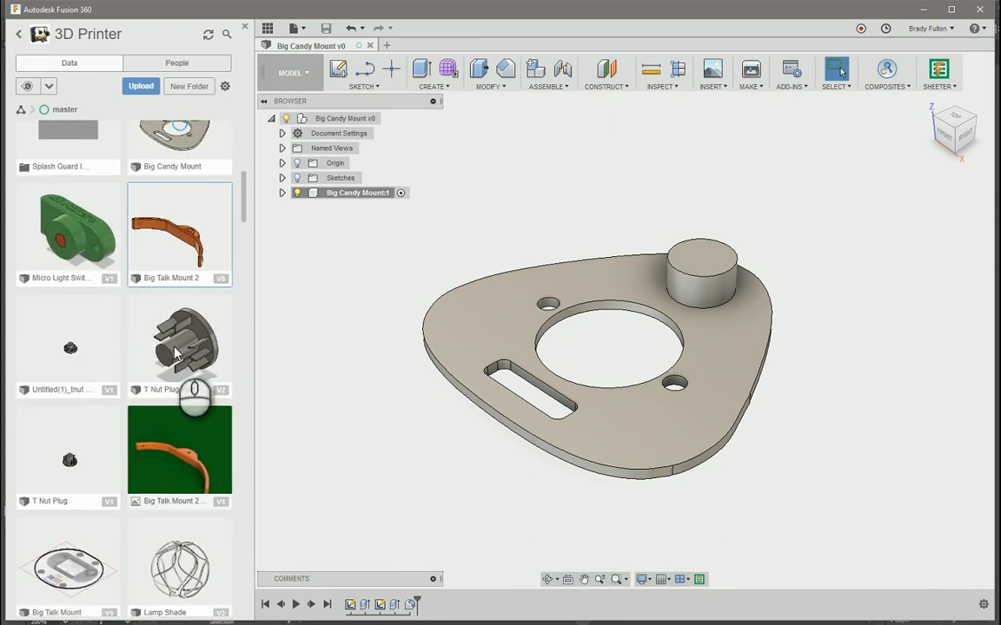
{"action": "left_click", "coordinate": [70, 352]}
{"action": "right_click", "coordinate": [72, 348]}
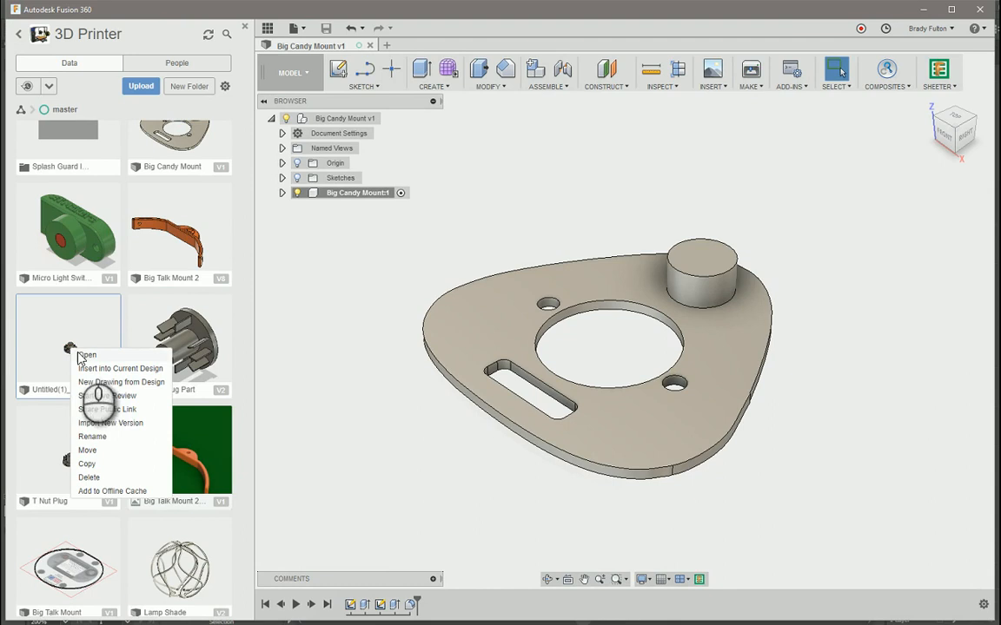
{"action": "left_click", "coordinate": [99, 368]}
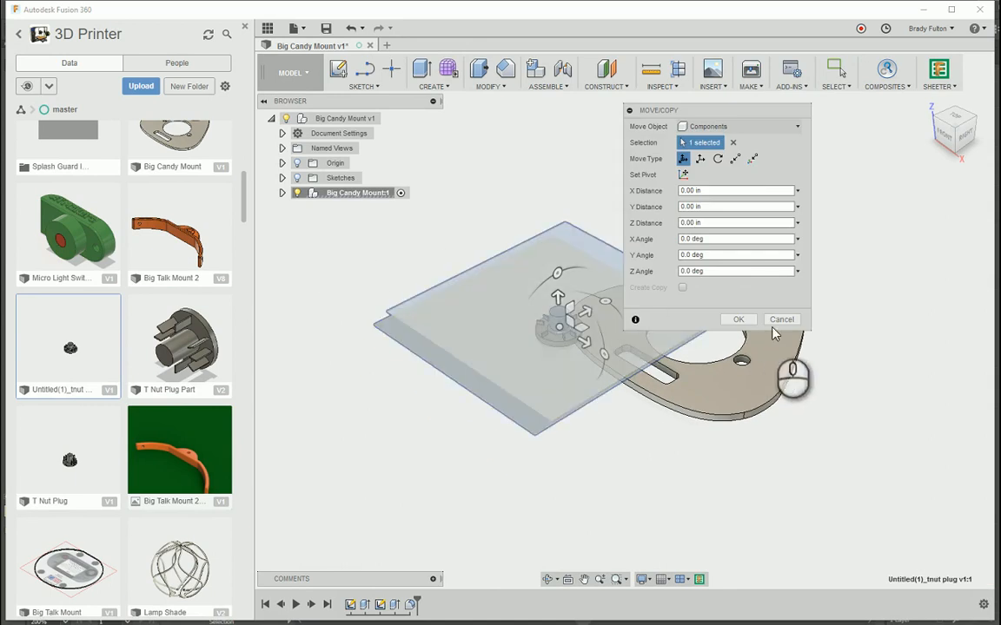
{"action": "left_click", "coordinate": [779, 319]}
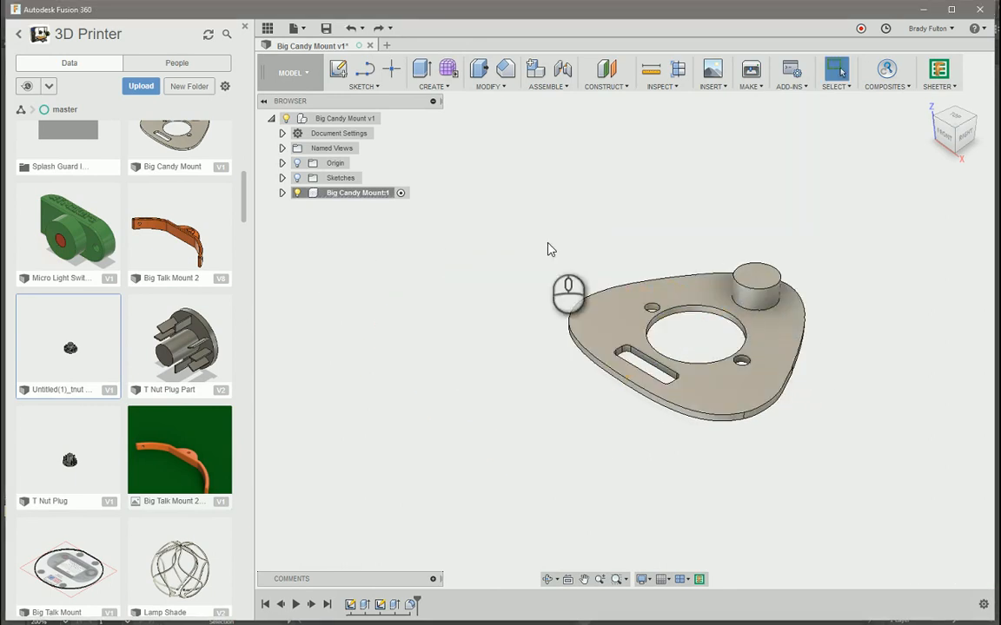
Activate the top-level assembly and insert the Untitled(1)_tnut plug design into it at its default position
{"action": "left_click", "coordinate": [384, 119]}
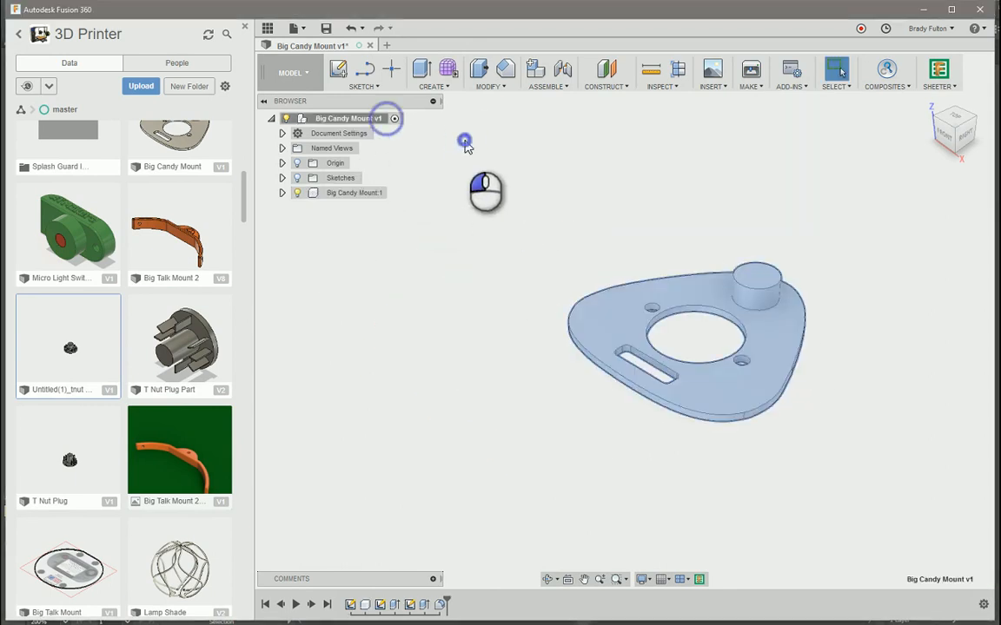
{"action": "left_click", "coordinate": [466, 145]}
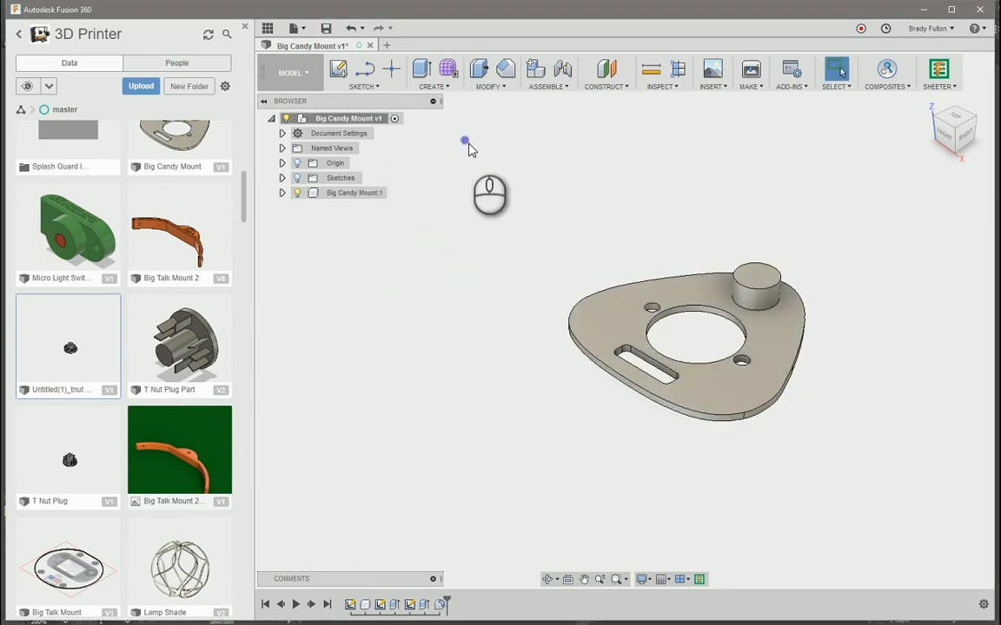
{"action": "right_click", "coordinate": [56, 347]}
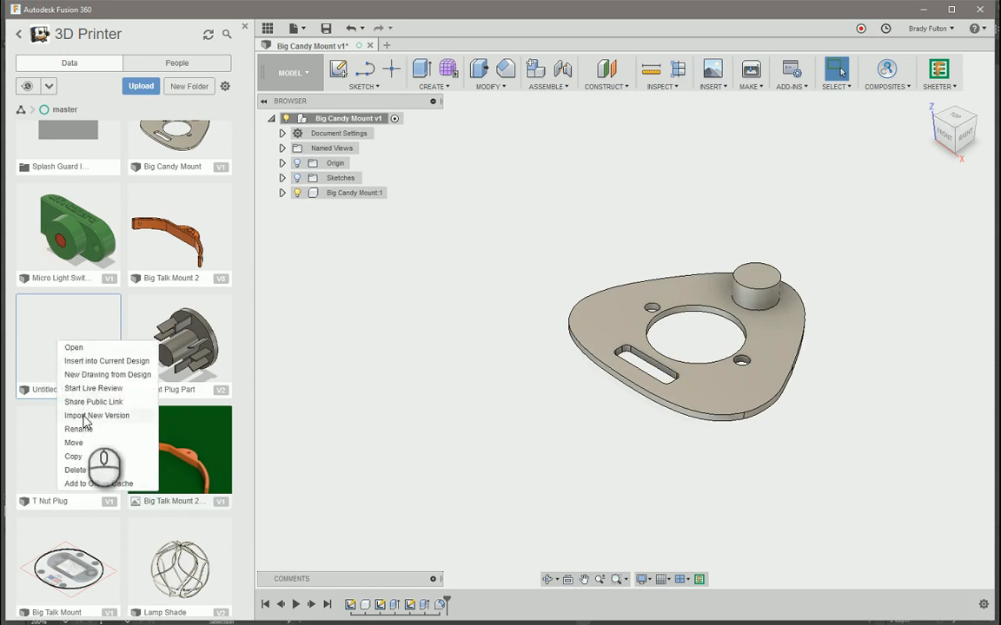
{"action": "left_click", "coordinate": [100, 363]}
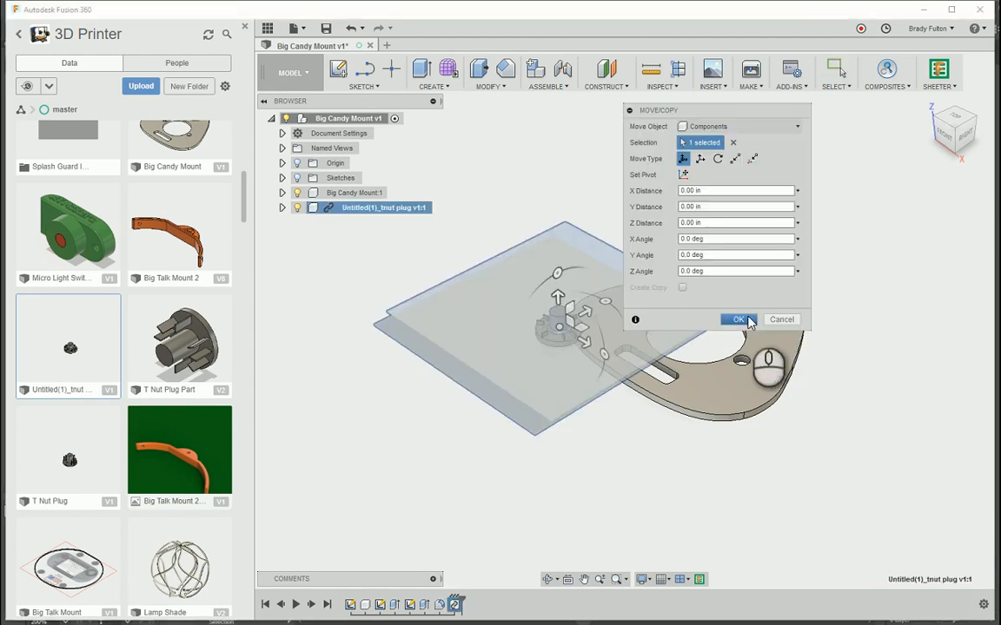
{"action": "scroll", "coordinate": [852, 435], "scroll_direction": "down", "scroll_amount": 2}
{"action": "middle_click_drag", "start_coordinate": [850, 435], "coordinate": [636, 473]}
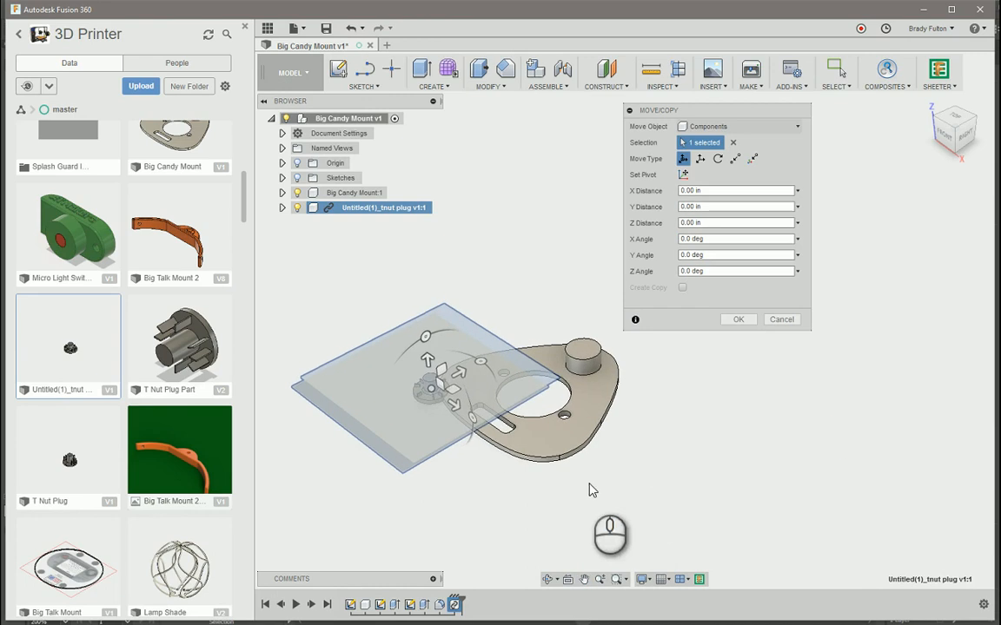
{"action": "left_click", "coordinate": [736, 320]}
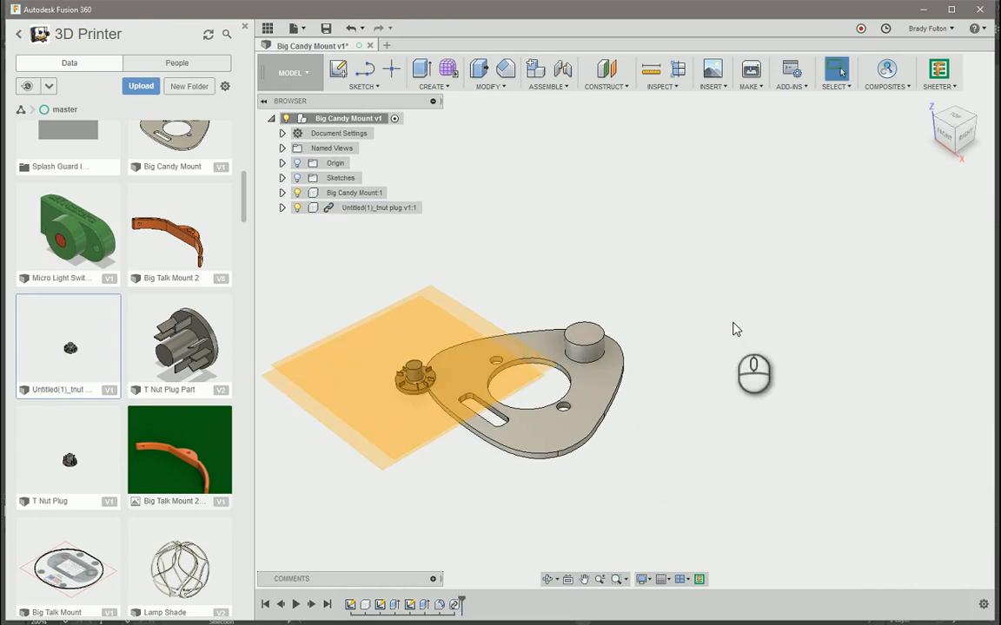
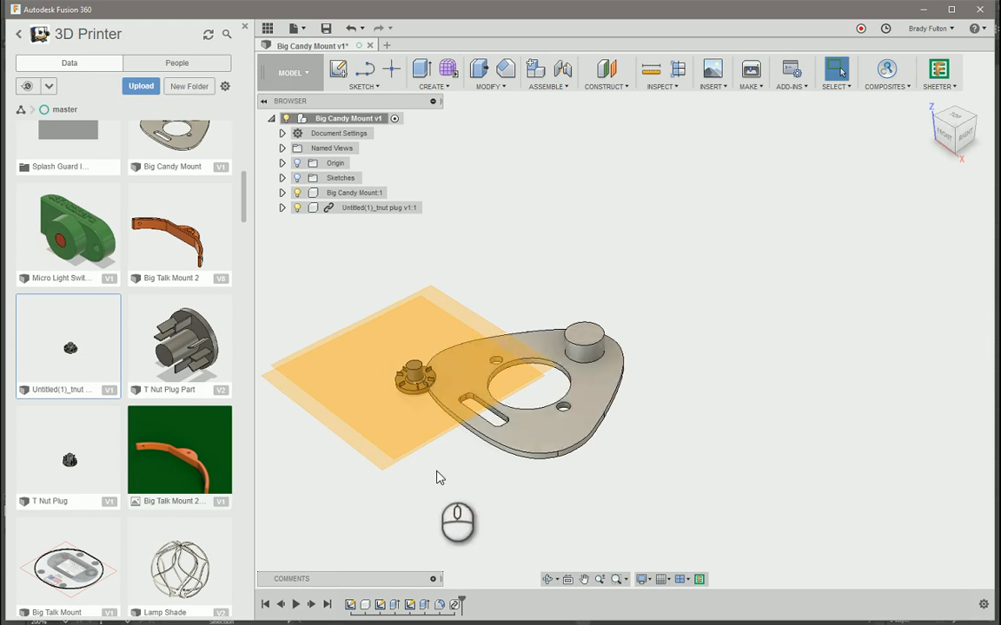
Measure the distance between the T-nut plug's upper reference plane and the bottom face of its flange
{"action": "scroll", "coordinate": [436, 471], "scroll_direction": "up", "scroll_amount": 2}
{"action": "middle_click_drag", "start_coordinate": [436, 471], "coordinate": [436, 453], "text": "shift"}
{"action": "scroll", "coordinate": [431, 453], "scroll_direction": "up", "scroll_amount": 3}
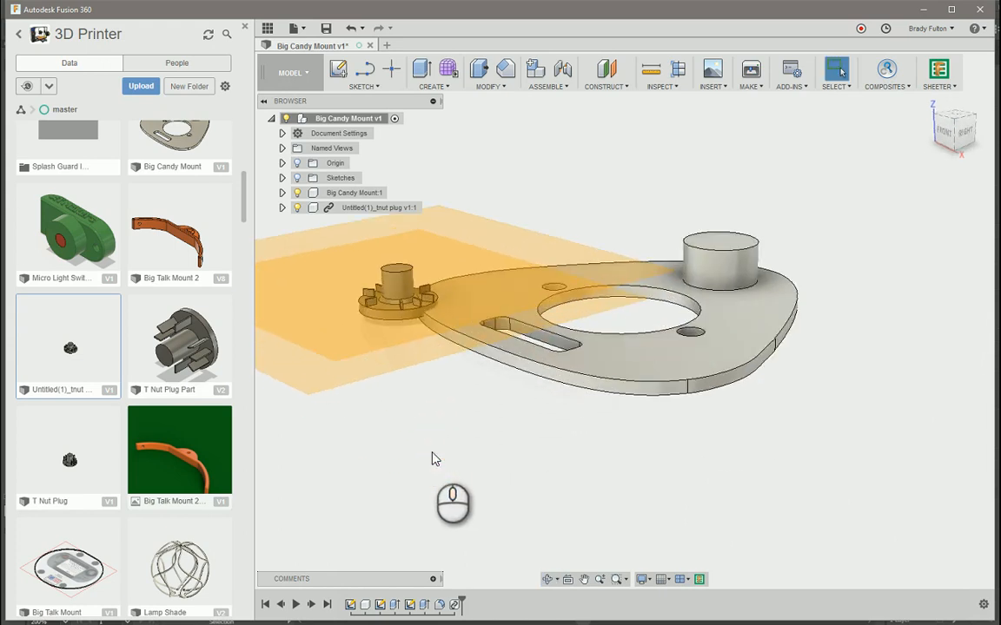
{"action": "key", "text": "i"}
{"action": "middle_click_drag", "start_coordinate": [422, 416], "coordinate": [392, 401], "text": "shift"}
{"action": "scroll", "coordinate": [391, 398], "scroll_direction": "up", "scroll_amount": 3}
{"action": "middle_click_drag", "start_coordinate": [449, 244], "coordinate": [511, 310]}
{"action": "mouse_move", "coordinate": [463, 280]}
{"action": "middle_mouse_down", "text": "shift"}
{"action": "mouse_move", "coordinate": [461, 237]}
{"action": "mouse_move", "coordinate": [449, 253]}
{"action": "mouse_move", "coordinate": [463, 278]}
{"action": "middle_mouse_up", "text": "shift"}
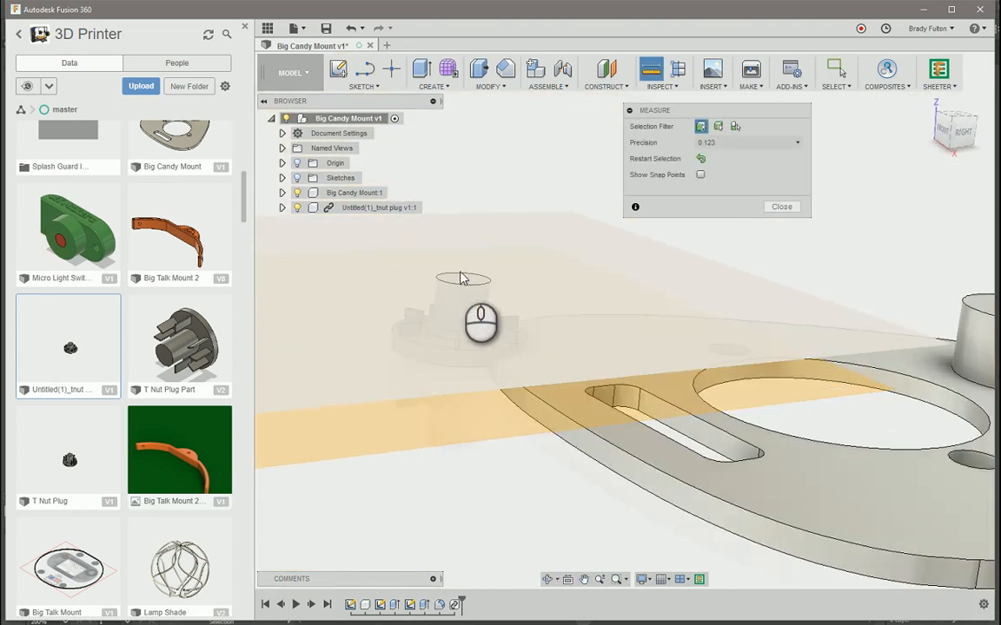
{"action": "left_click", "coordinate": [465, 296]}
{"action": "middle_click_drag", "start_coordinate": [471, 369], "coordinate": [458, 443], "text": "shift"}
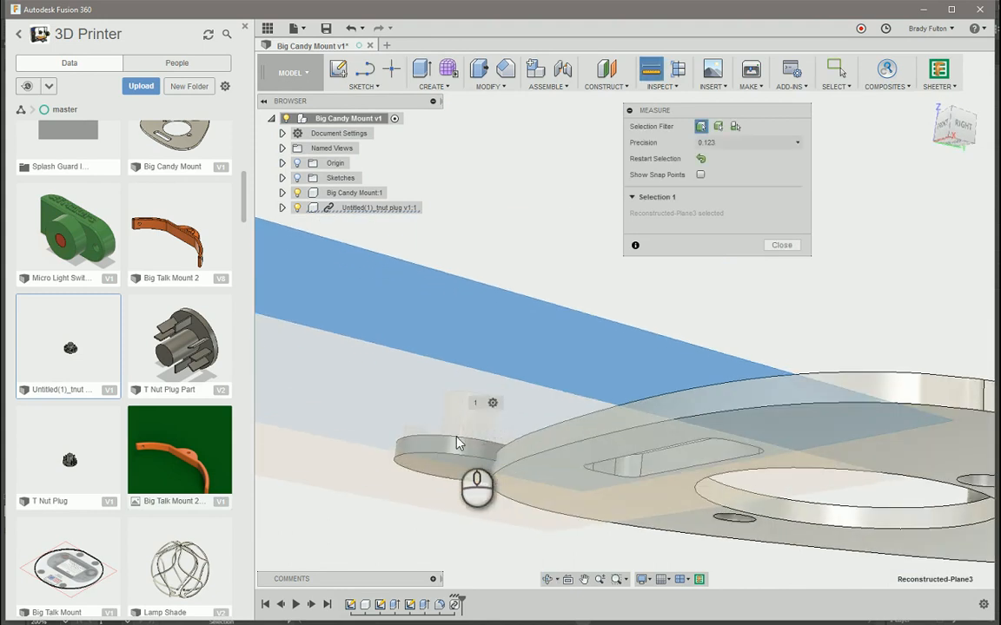
{"action": "left_click", "coordinate": [447, 460]}
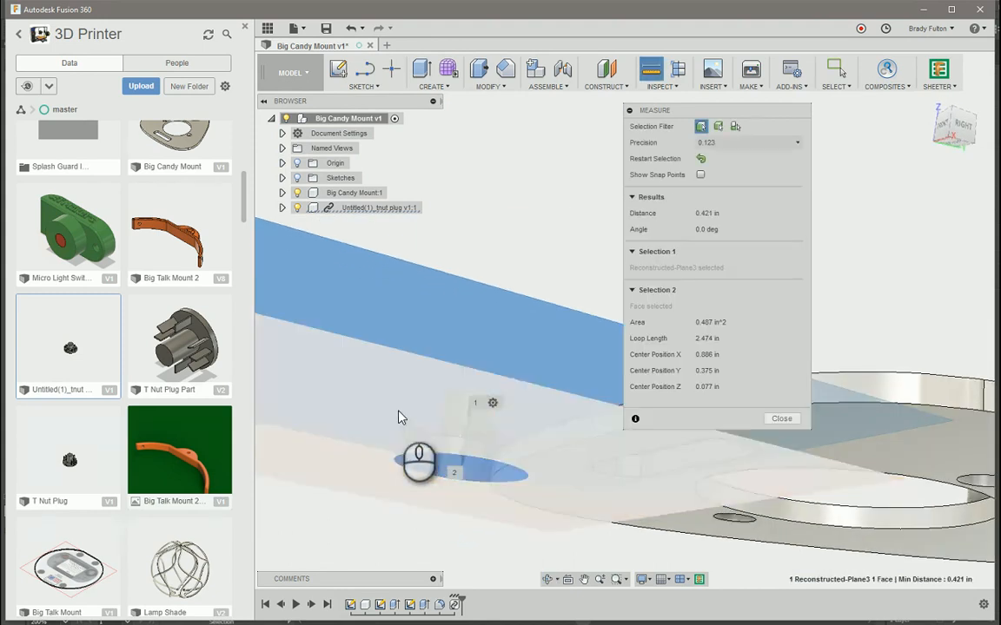
{"action": "middle_click_drag", "start_coordinate": [399, 418], "coordinate": [498, 379], "text": "shift"}
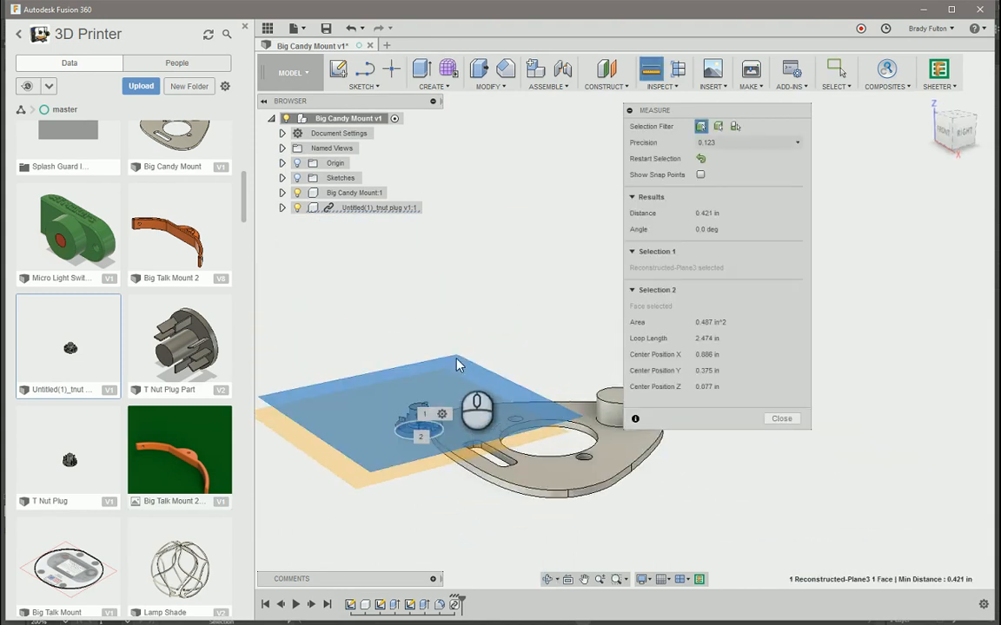
Edit the boss extrusion so its distance is 0.421 in - 0.125 in
{"action": "left_click", "coordinate": [818, 406]}
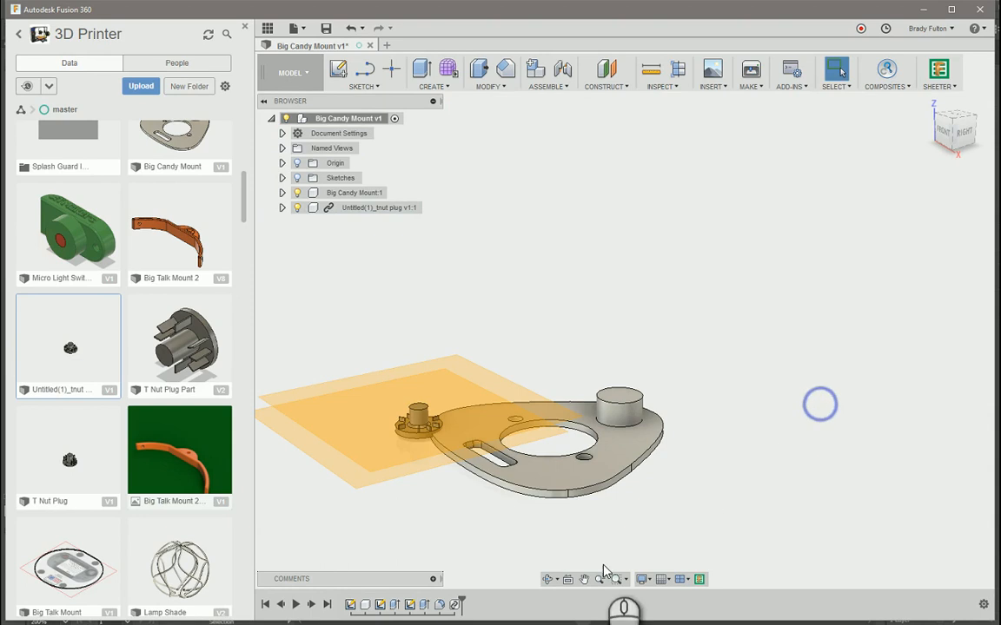
{"action": "double_click", "coordinate": [424, 604]}
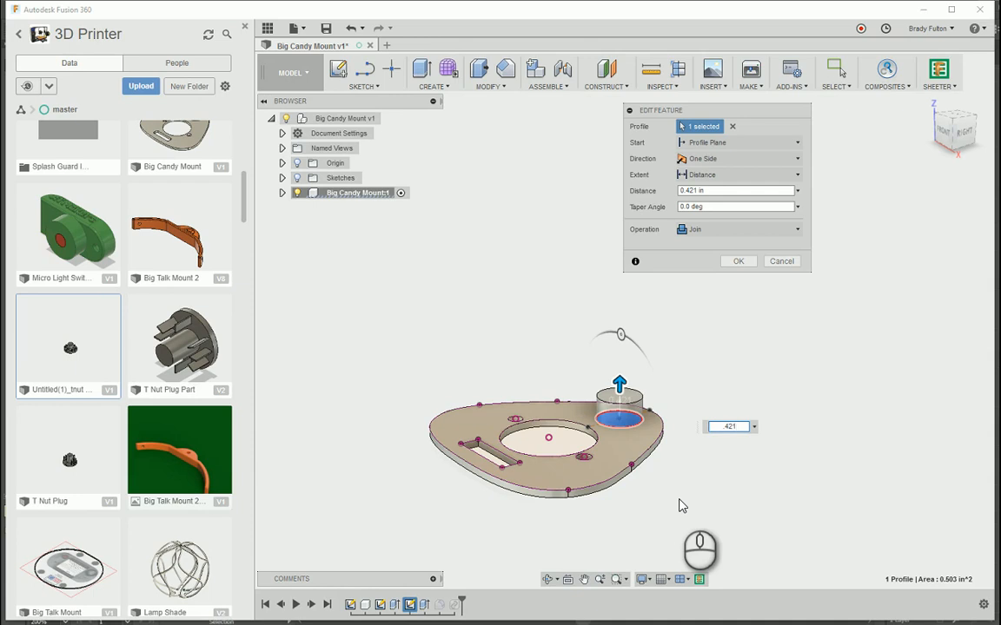
{"action": "type", "text": "-.125"}
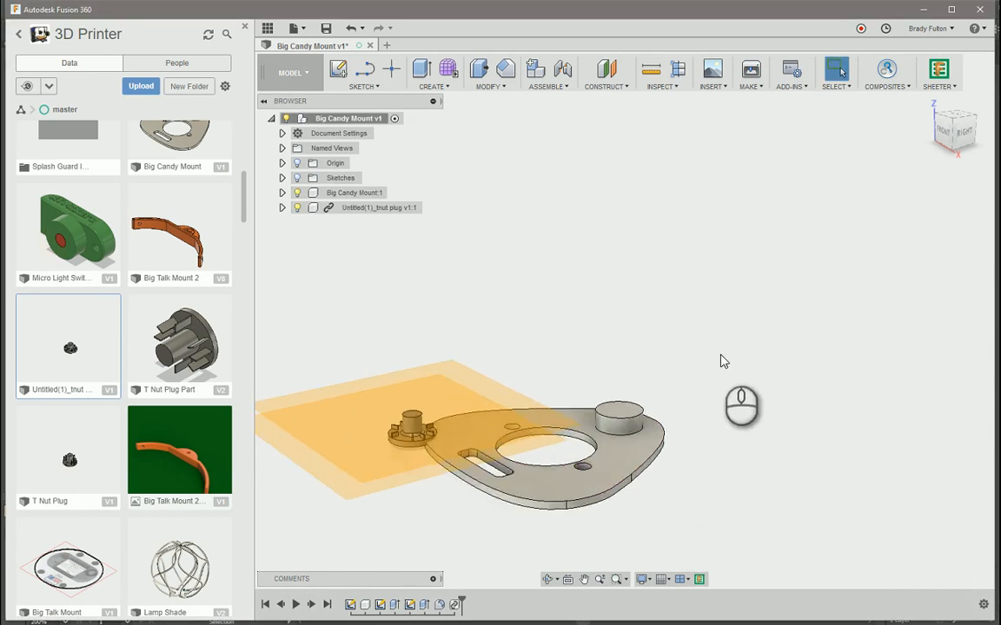
Add a rigid joint placing the top of the T-nut plug's stem at the centre of the boss's top face
{"action": "left_click", "coordinate": [562, 70]}
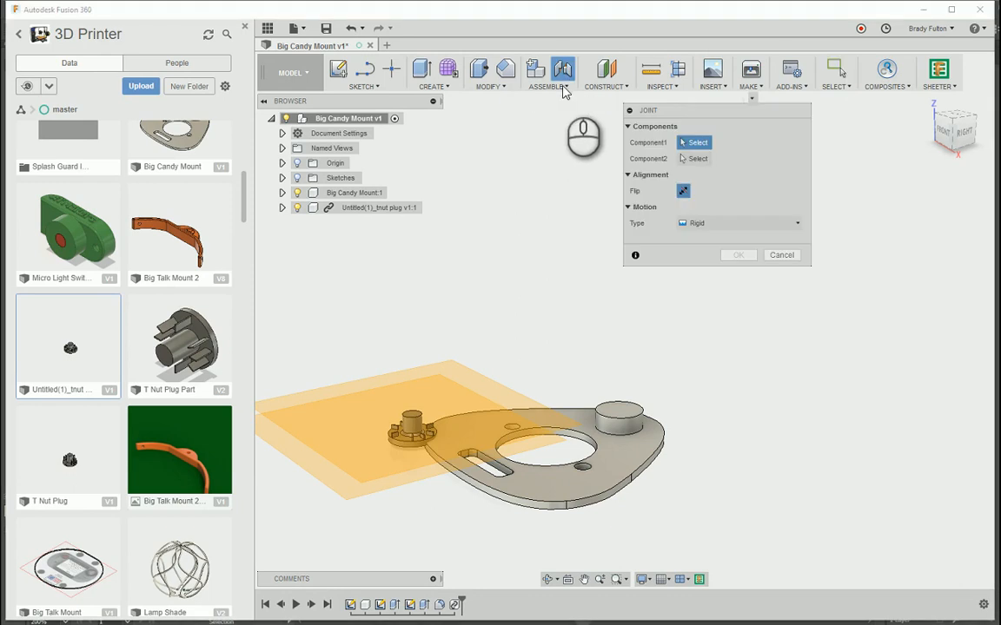
{"action": "left_click", "coordinate": [412, 418]}
{"action": "left_click", "coordinate": [627, 421]}
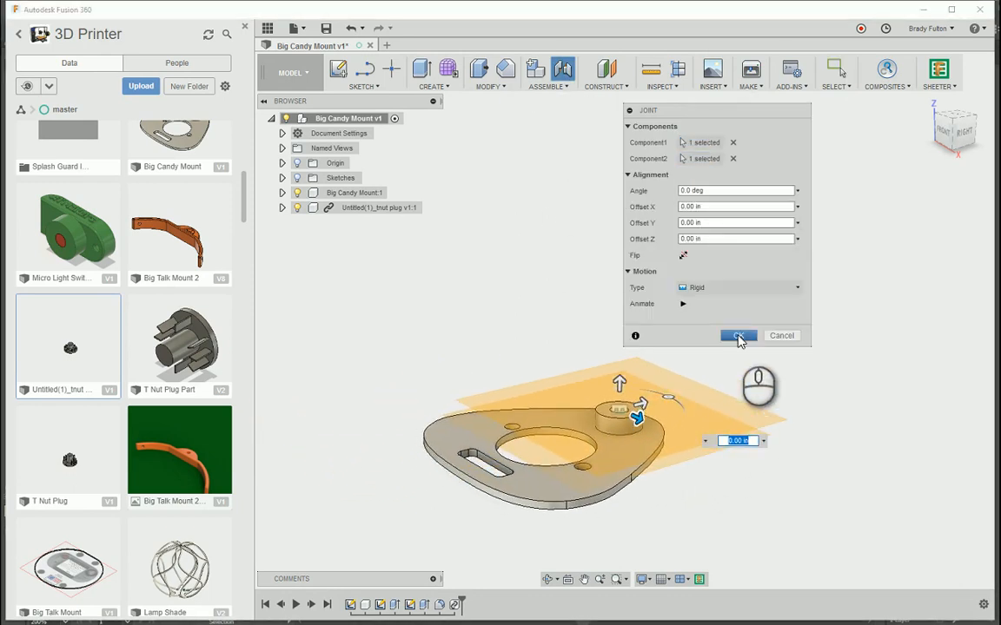
{"action": "left_click", "coordinate": [738, 337]}
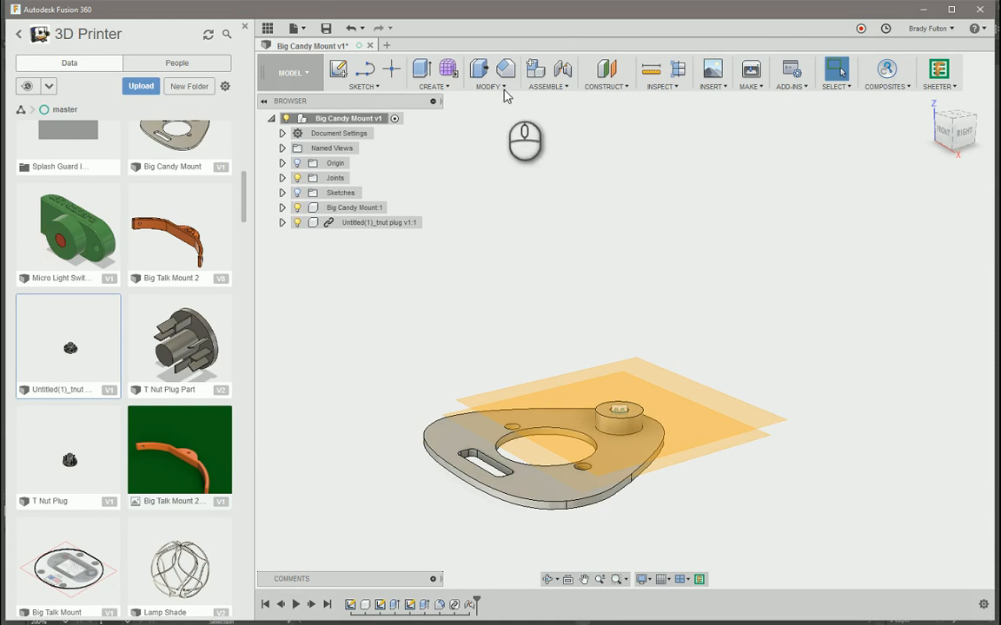
Hide the project files and cut the T-nut plug's shape out of the mount body with Combine
{"action": "left_click", "coordinate": [268, 27]}
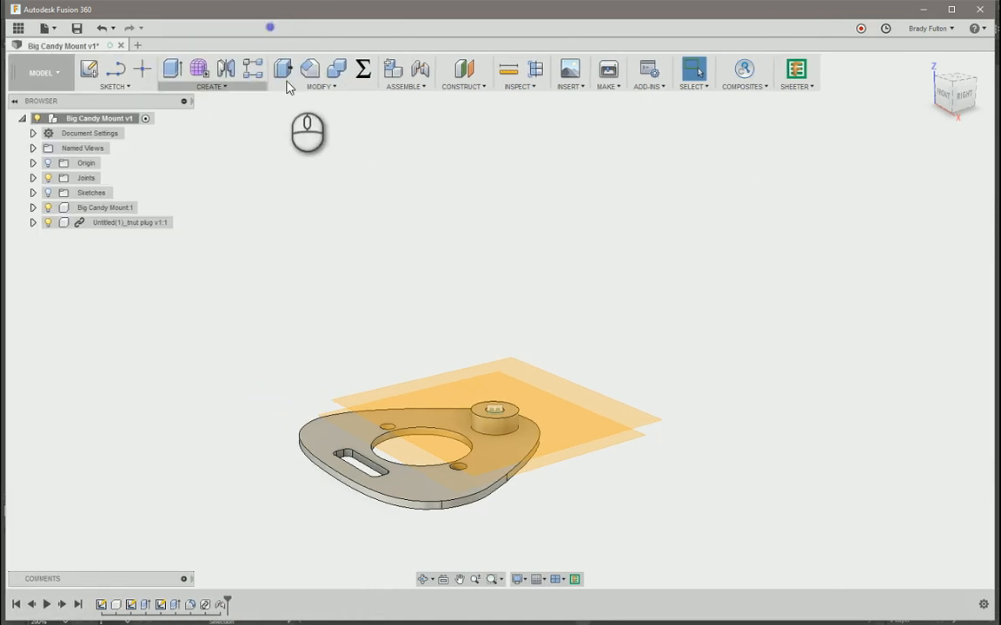
{"action": "left_click", "coordinate": [335, 75]}
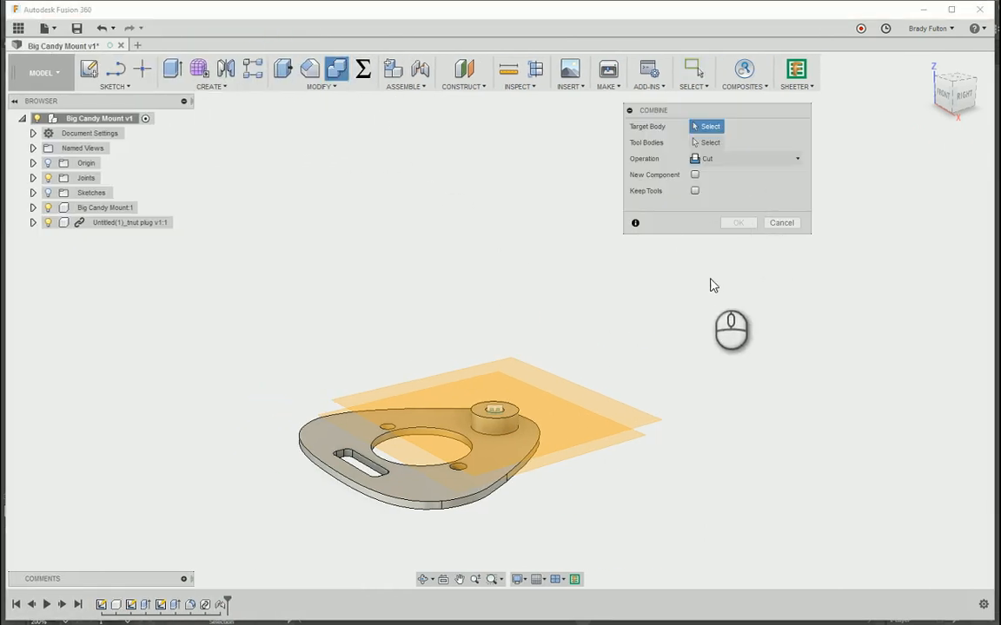
{"action": "left_click", "coordinate": [470, 487]}
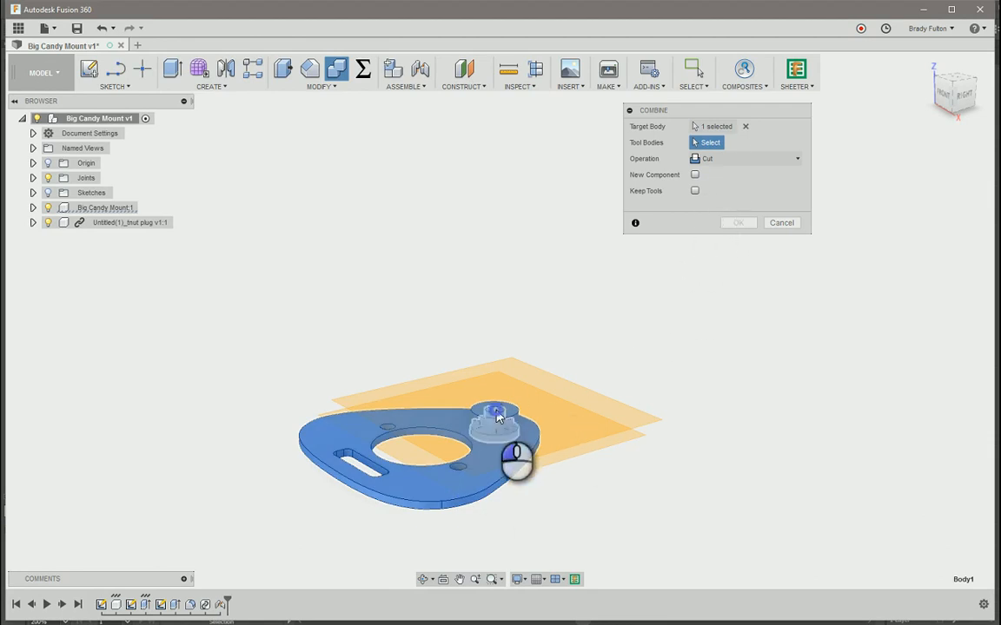
{"action": "left_click", "coordinate": [496, 417]}
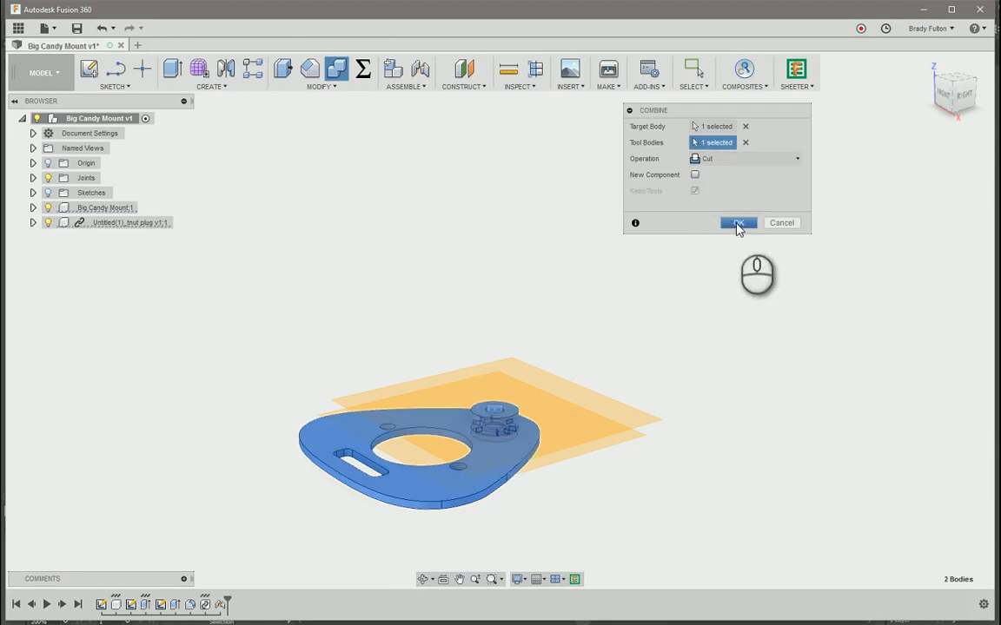
{"action": "left_click", "coordinate": [737, 223]}
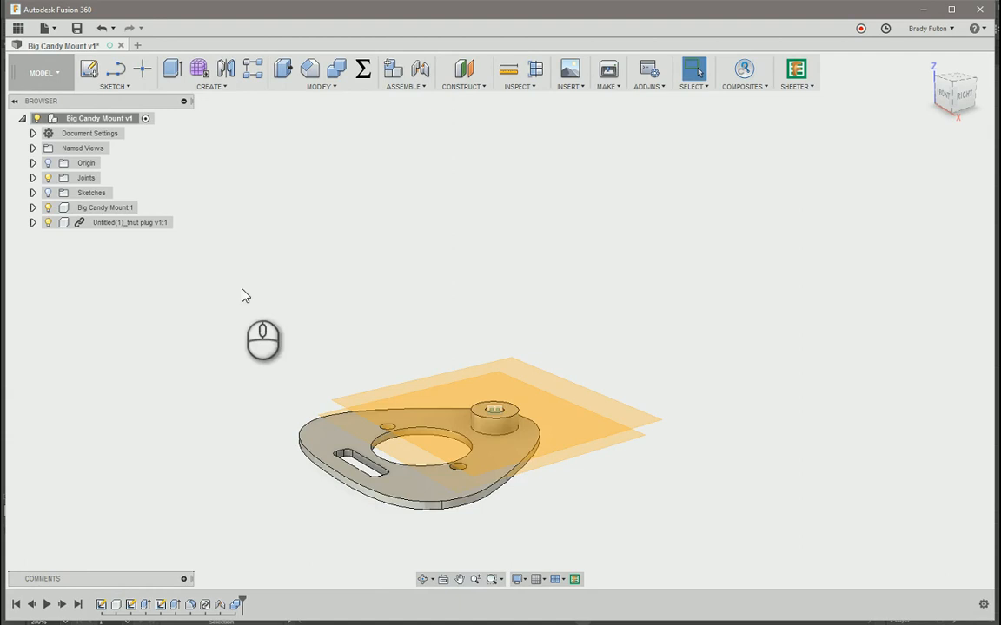
Hide the T-nut plug component and inspect the plate's underside beneath the boss
{"action": "left_click", "coordinate": [48, 223]}
{"action": "middle_click_drag", "start_coordinate": [131, 312], "coordinate": [510, 309], "text": "shift"}
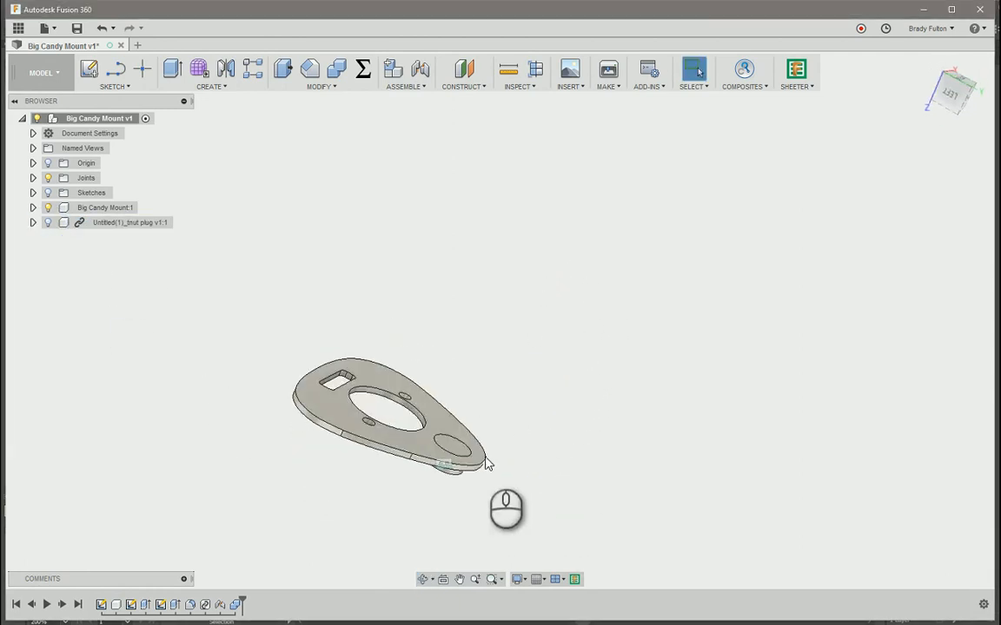
{"action": "middle_click_drag", "start_coordinate": [487, 465], "coordinate": [185, 512], "text": "shift"}
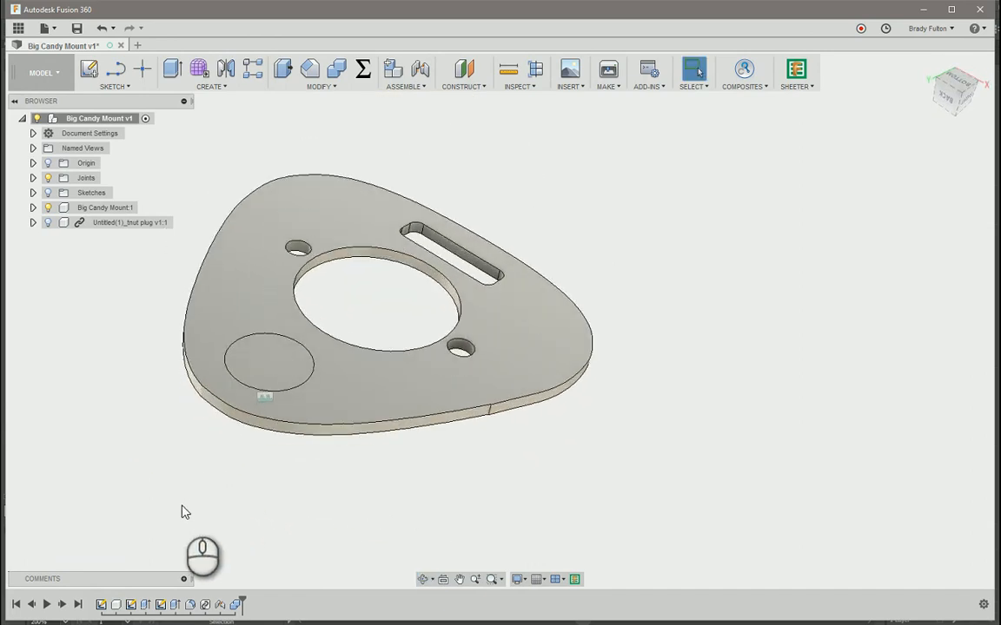
Check the extrusion distances of the boss and the plate, keeping both as they are
{"action": "double_click", "coordinate": [176, 606]}
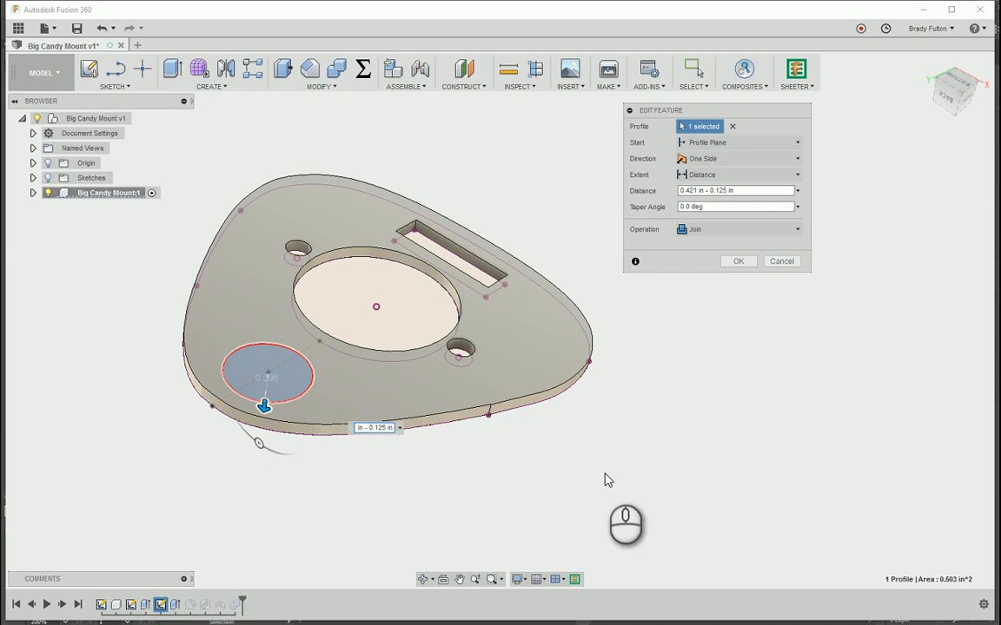
{"action": "key", "text": "Return"}
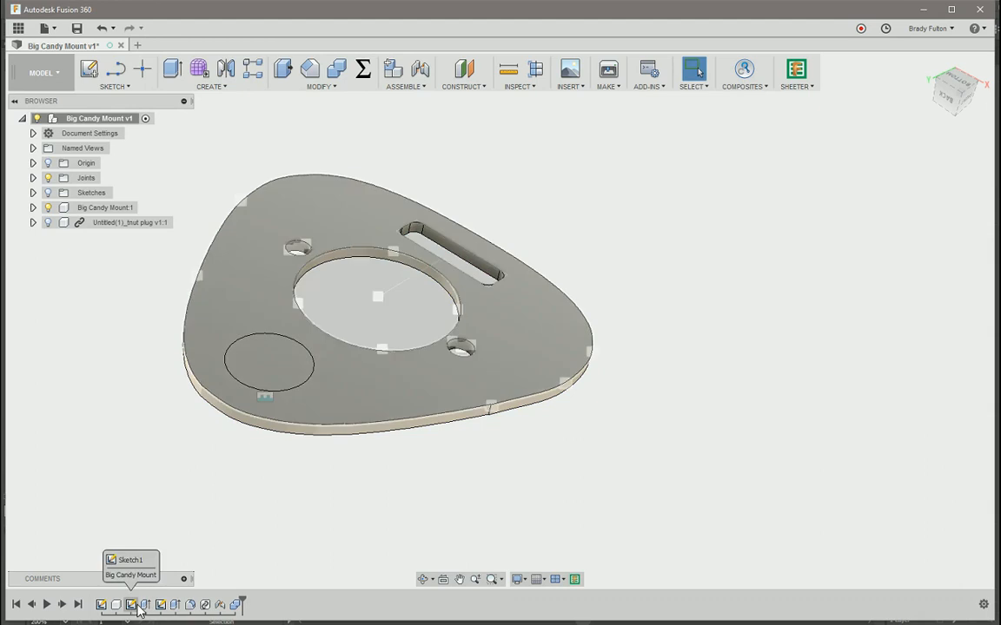
{"action": "double_click", "coordinate": [146, 607]}
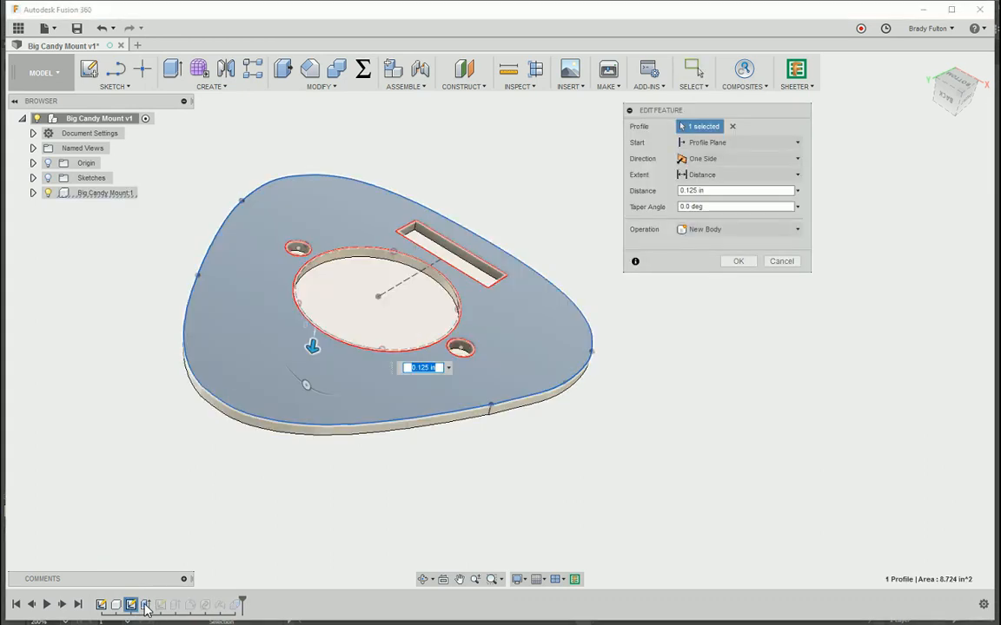
{"action": "key", "text": "Return"}
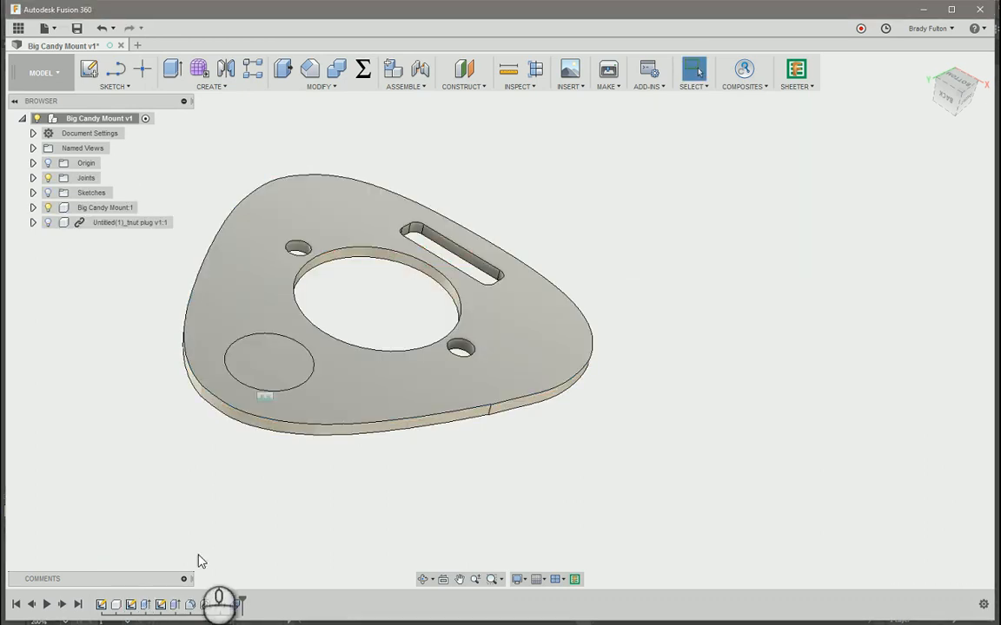
Set the boss extrusion distance to 0.421 in - 0.12 in, check the recess underneath and return to the home view
{"action": "double_click", "coordinate": [173, 607]}
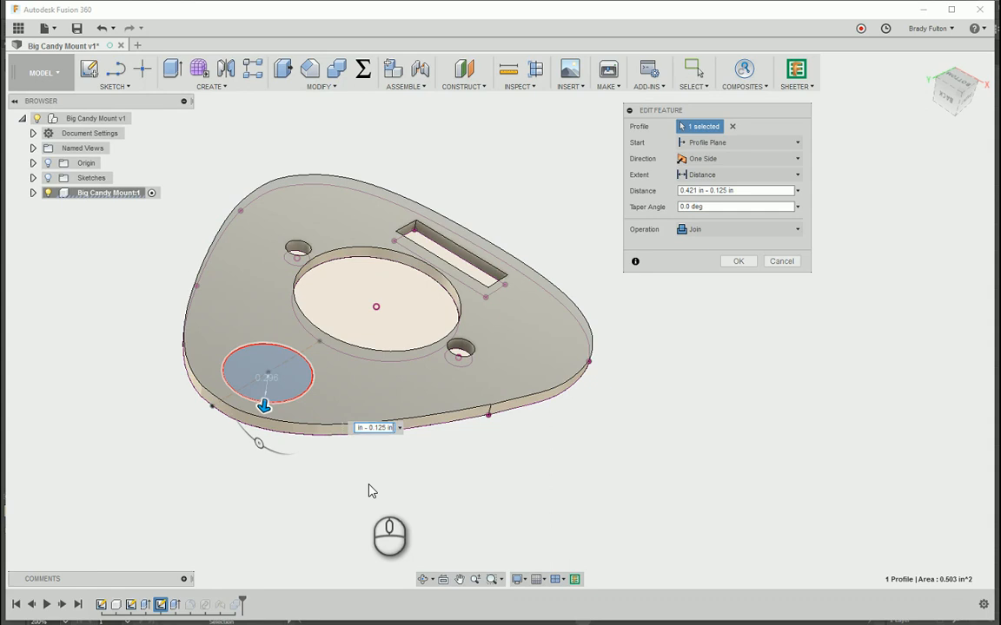
{"action": "key", "text": "BackSpace"}
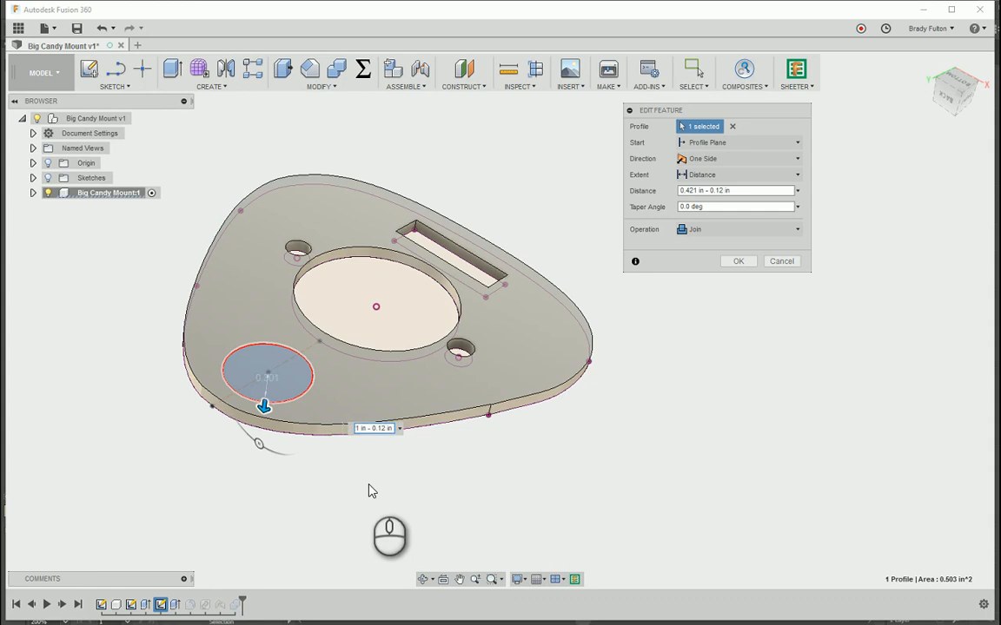
{"action": "key", "text": "Return"}
{"action": "scroll", "coordinate": [664, 372], "scroll_direction": "down", "scroll_amount": 2}
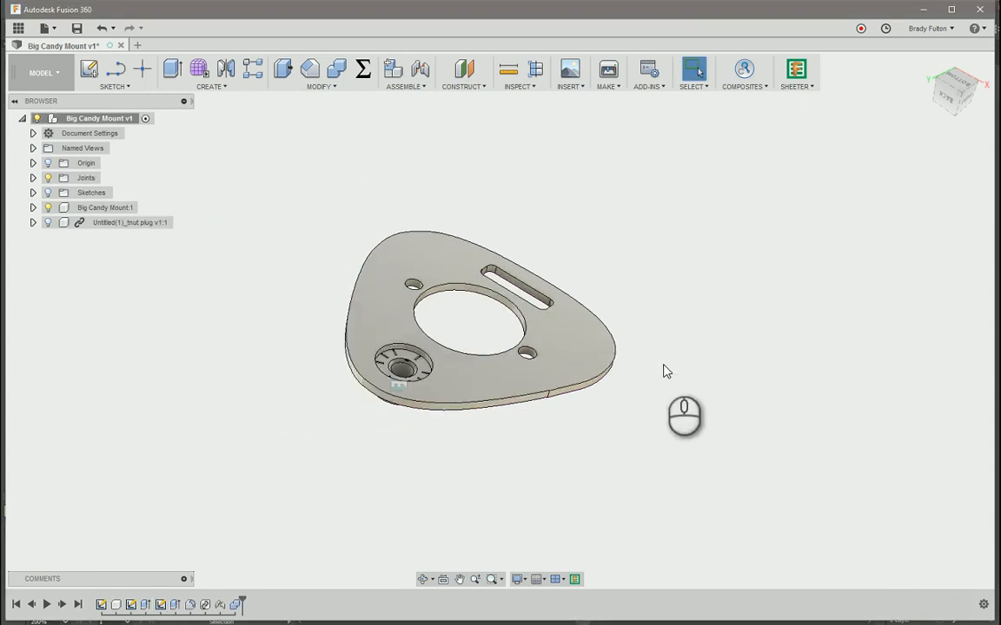
{"action": "middle_click_drag", "start_coordinate": [695, 398], "coordinate": [654, 454], "text": "shift"}
{"action": "scroll", "coordinate": [424, 472], "scroll_direction": "up", "scroll_amount": 3}
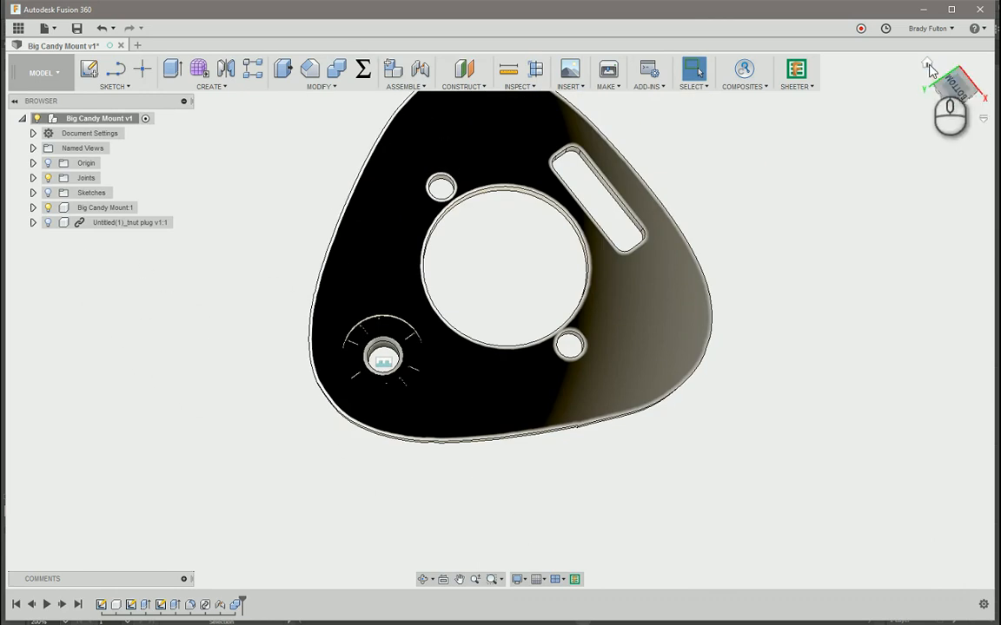
{"action": "left_click", "coordinate": [926, 65]}
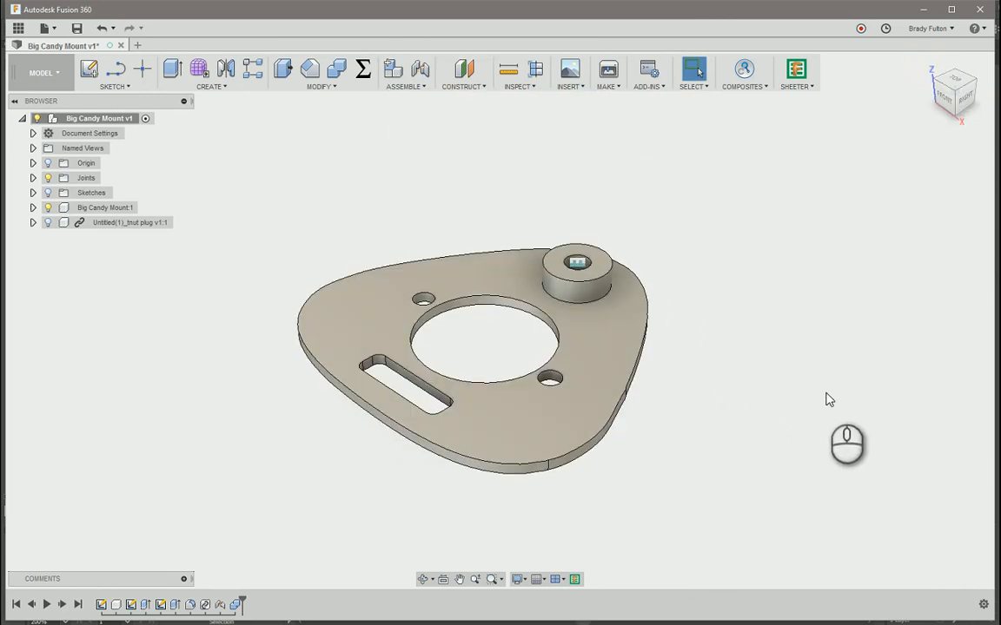
Add a 0.109 in equal-distance chamfer along the edge where the boss meets the plate
{"action": "left_click", "coordinate": [330, 89]}
{"action": "left_click", "coordinate": [366, 138]}
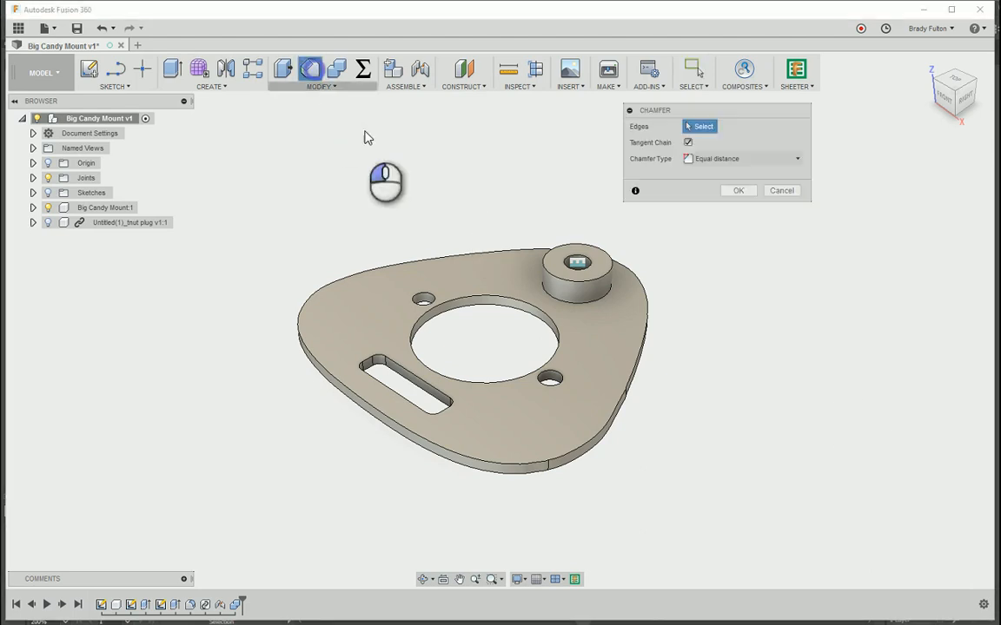
{"action": "left_click", "coordinate": [576, 309]}
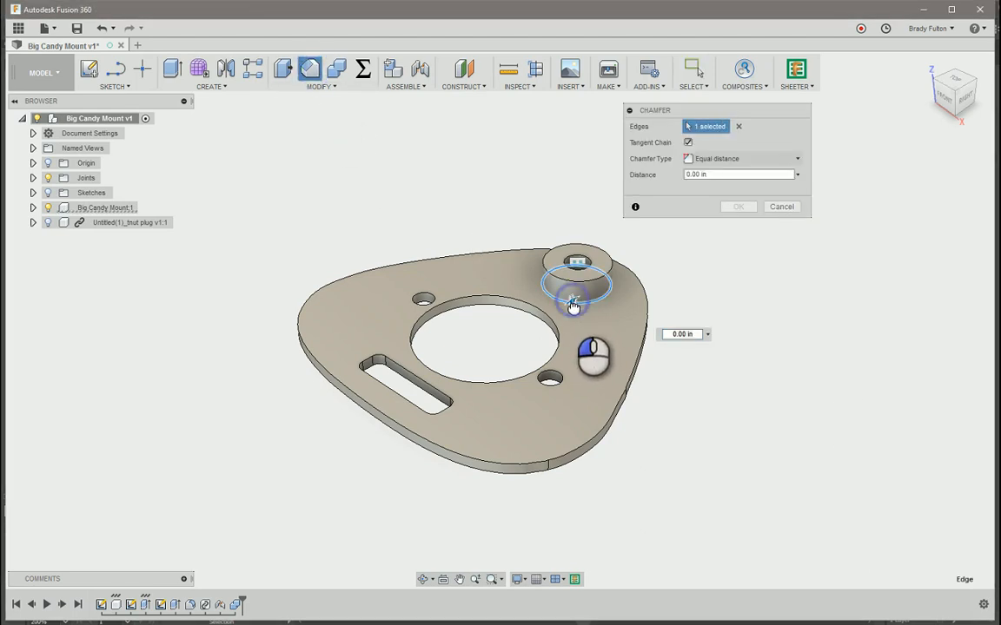
{"action": "left_click_drag", "start_coordinate": [571, 310], "coordinate": [572, 300]}
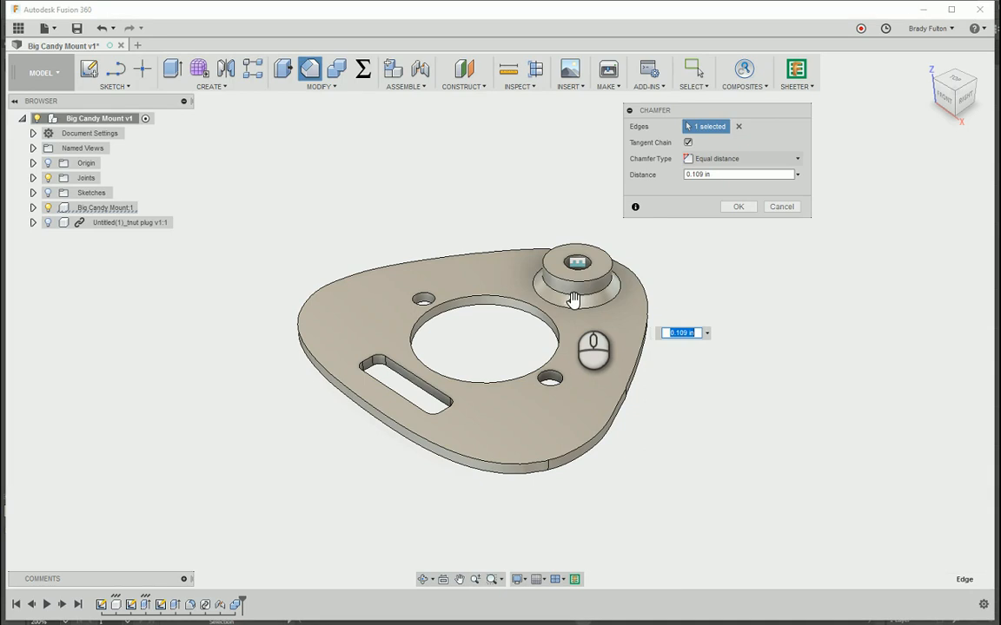
{"action": "key", "text": "Return"}
Examine the chamfered boss base from the side and the T-nut recess on the plate's underside
{"action": "middle_click_drag", "start_coordinate": [572, 301], "coordinate": [632, 327], "text": "shift"}
{"action": "scroll", "coordinate": [655, 364], "scroll_direction": "up", "scroll_amount": 5}
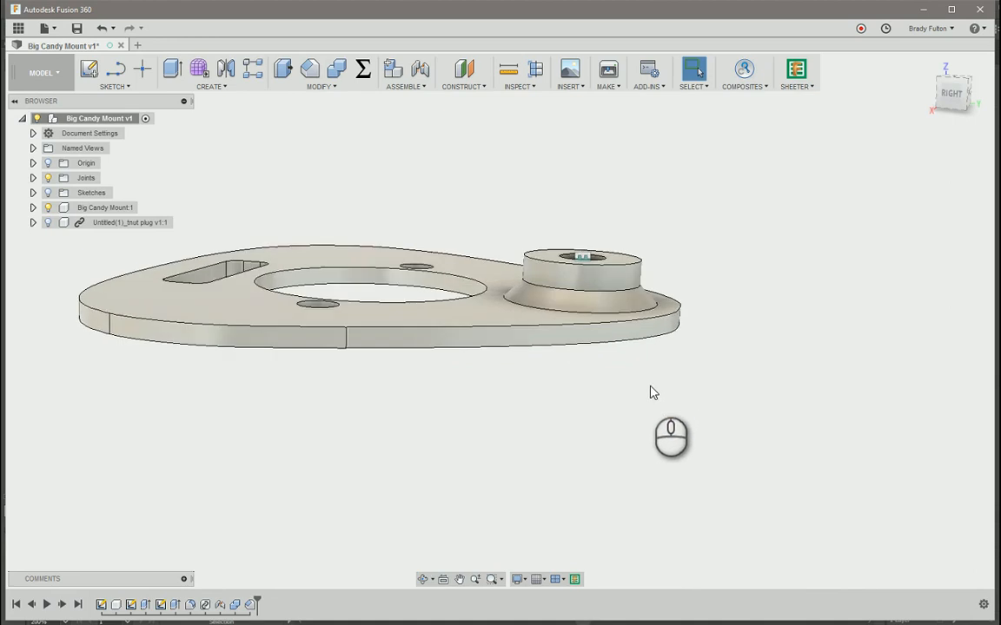
{"action": "middle_click_drag", "start_coordinate": [652, 391], "coordinate": [645, 345], "text": "shift"}
{"action": "scroll", "coordinate": [634, 334], "scroll_direction": "up", "scroll_amount": 3}
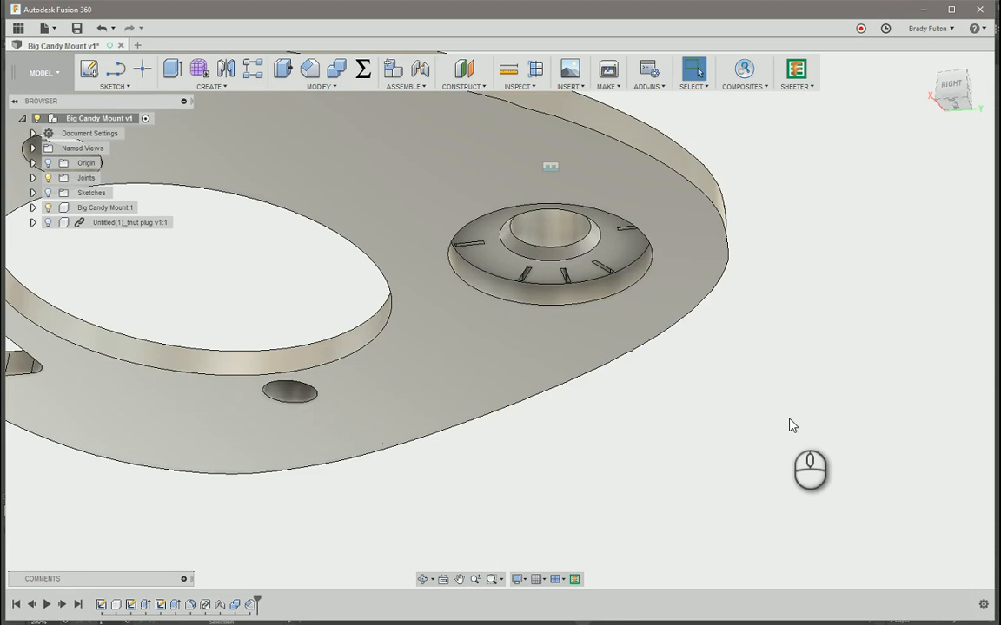
{"action": "scroll", "coordinate": [790, 419], "scroll_direction": "down", "scroll_amount": 4}
{"action": "middle_click_drag", "start_coordinate": [791, 421], "coordinate": [631, 481], "text": "shift"}
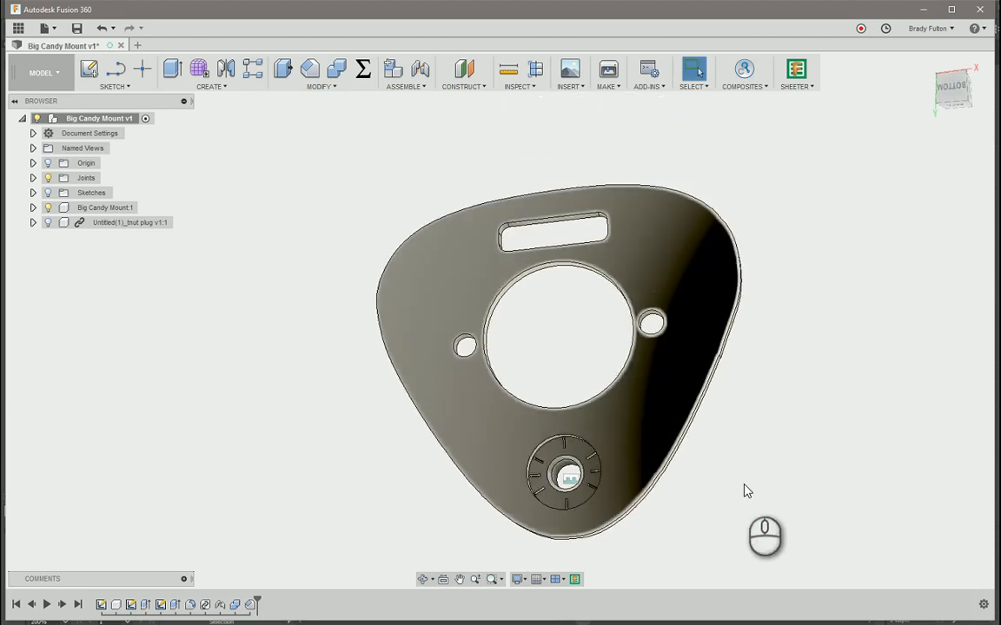
{"action": "middle_click_drag", "start_coordinate": [743, 489], "coordinate": [722, 470], "text": "shift"}
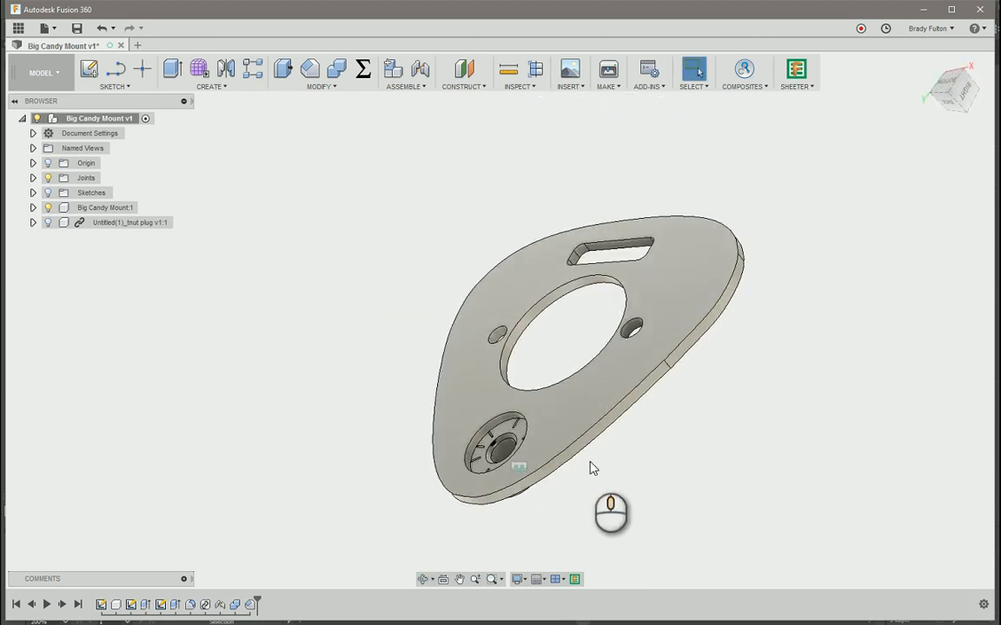
{"action": "scroll", "coordinate": [523, 467], "scroll_direction": "up", "scroll_amount": 6}
{"action": "scroll", "coordinate": [523, 467], "scroll_direction": "down", "scroll_amount": 1}
{"action": "middle_click_drag", "start_coordinate": [644, 430], "coordinate": [695, 413], "text": "shift"}
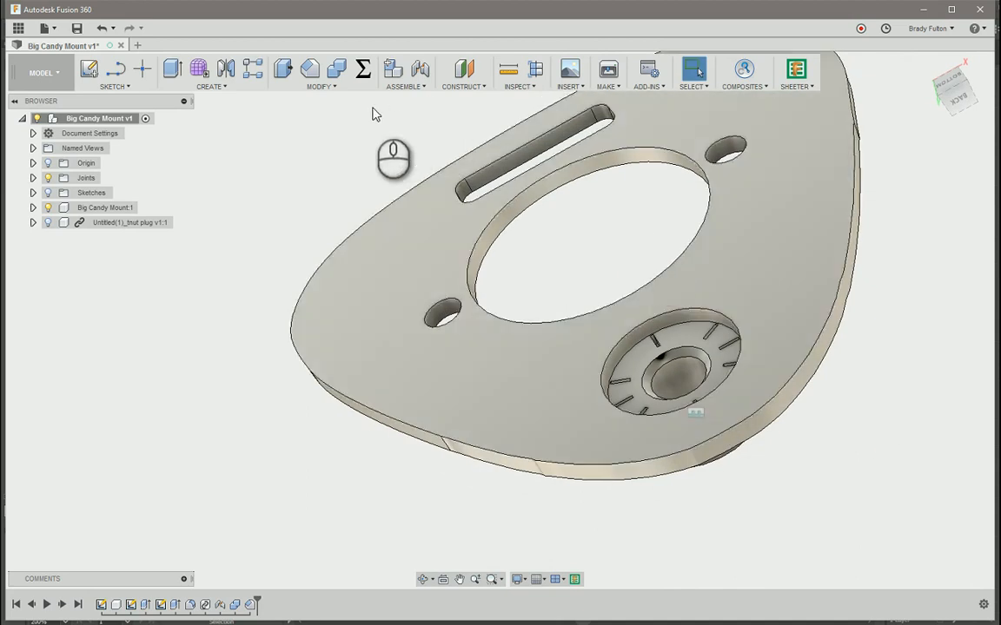
Chamfer the outer edge of the T-nut recess on the plate's underside by 0.085 in and inspect it
{"action": "left_click", "coordinate": [310, 70]}
{"action": "scroll", "coordinate": [695, 314], "scroll_direction": "up", "scroll_amount": 3}
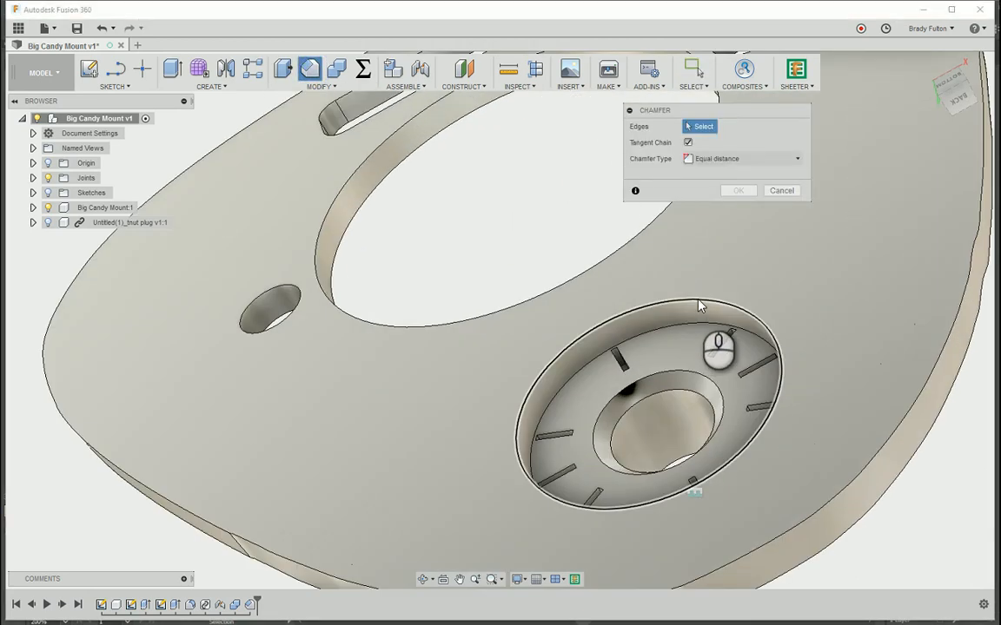
{"action": "left_click", "coordinate": [697, 300]}
{"action": "left_click_drag", "start_coordinate": [700, 299], "coordinate": [708, 299]}
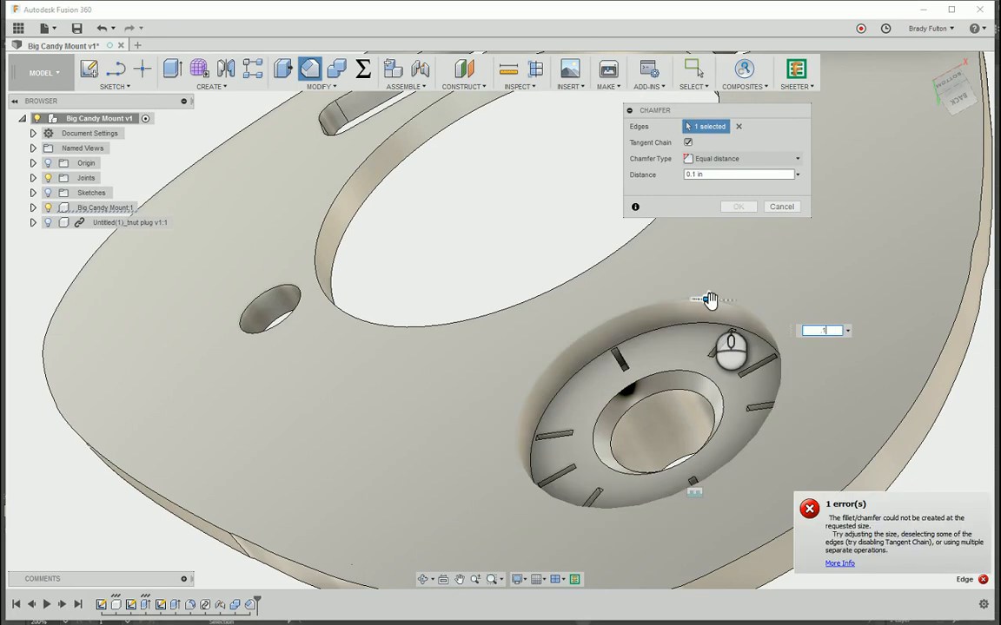
{"action": "type", "text": ".08"}
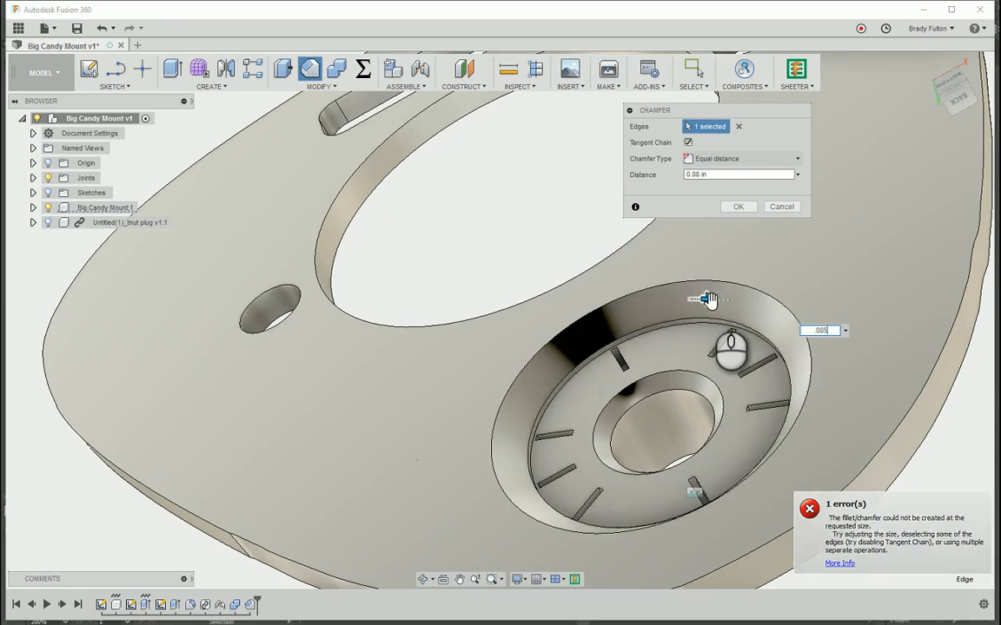
{"action": "type", "text": "5"}
{"action": "key", "text": "Return"}
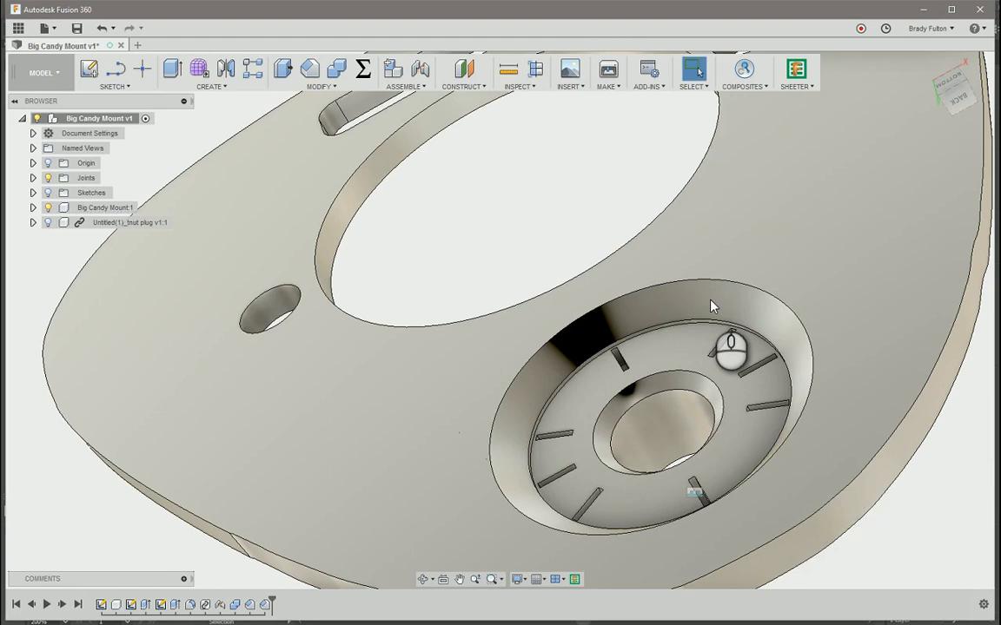
{"action": "scroll", "coordinate": [867, 401], "scroll_direction": "down", "scroll_amount": 3}
{"action": "middle_click_drag", "start_coordinate": [871, 421], "coordinate": [717, 467], "text": "shift"}
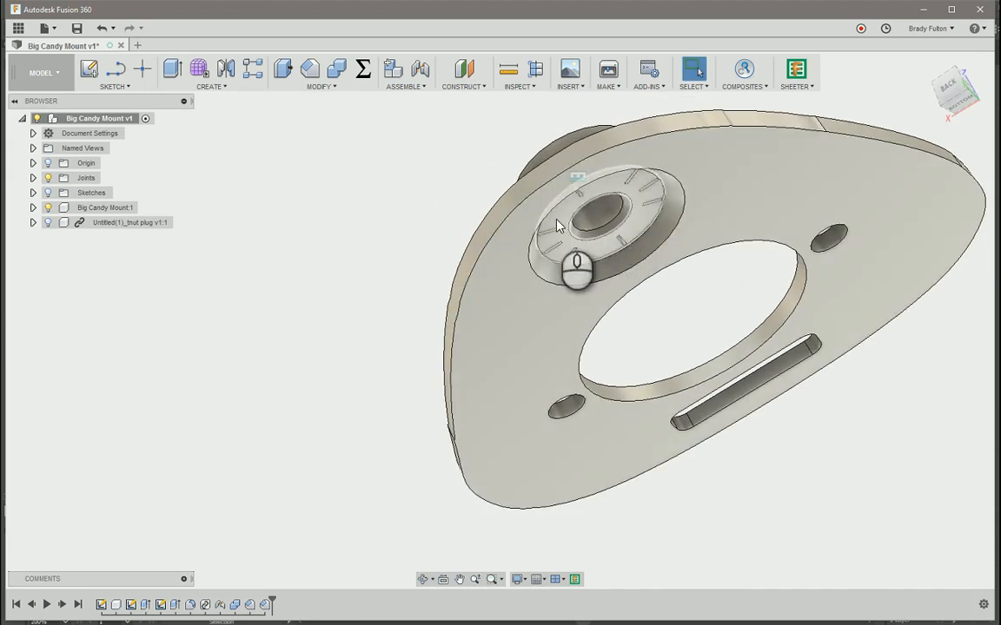
Examine the chamfered mount from the underside and from above
{"action": "middle_click_drag", "start_coordinate": [609, 252], "coordinate": [737, 234], "text": "shift"}
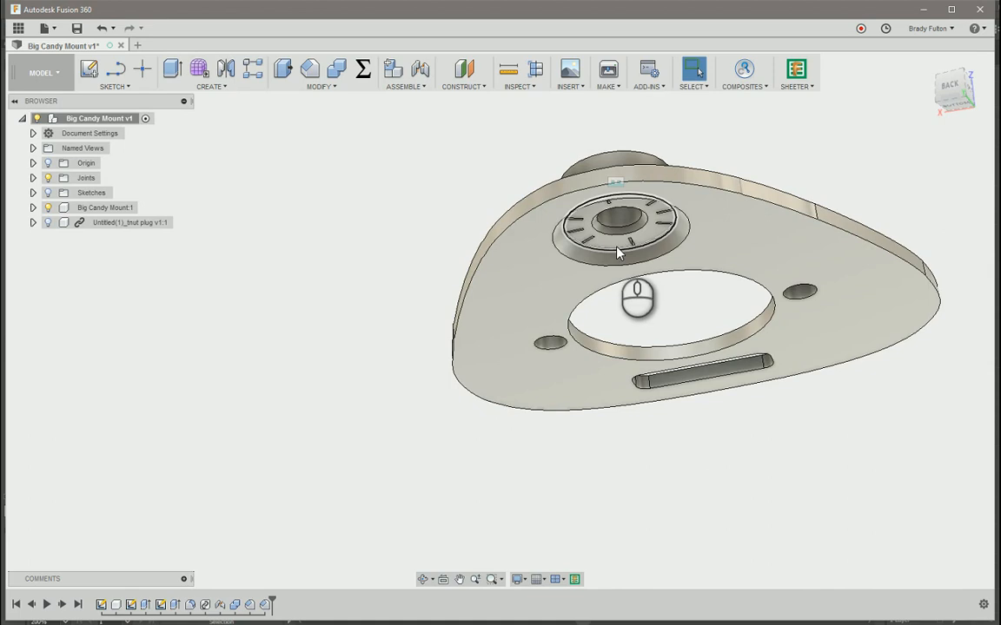
{"action": "middle_click_drag", "start_coordinate": [639, 292], "coordinate": [717, 317], "text": "shift"}
{"action": "scroll", "coordinate": [772, 377], "scroll_direction": "down", "scroll_amount": 3}
{"action": "middle_click_drag", "start_coordinate": [869, 412], "coordinate": [759, 306], "text": "shift"}
{"action": "scroll", "coordinate": [799, 426], "scroll_direction": "down", "scroll_amount": 2}
{"action": "scroll", "coordinate": [798, 430], "scroll_direction": "up", "scroll_amount": 2}
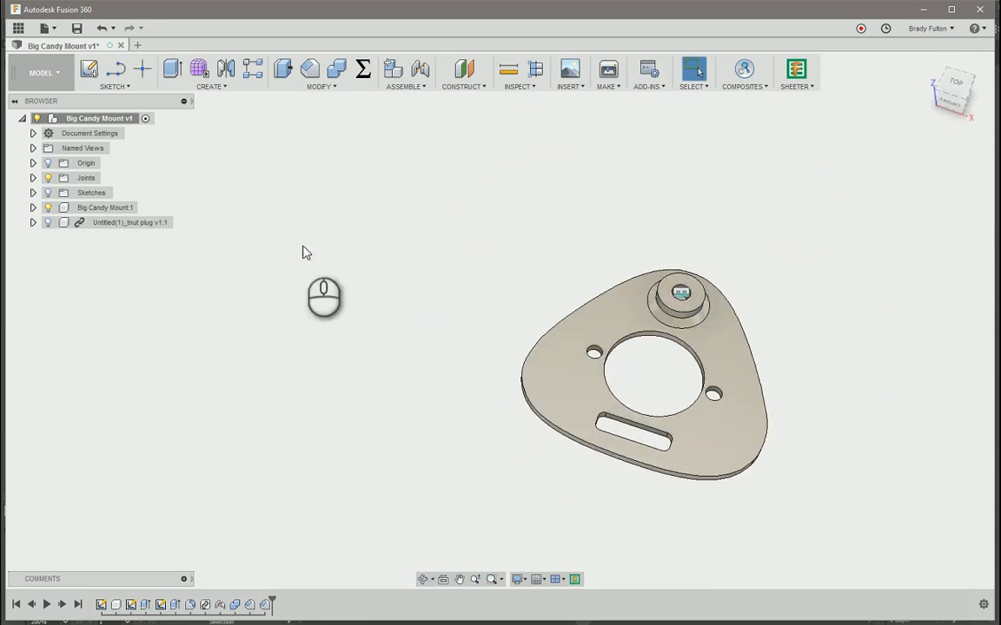
{"action": "scroll", "coordinate": [633, 411], "scroll_direction": "up", "scroll_amount": 3}
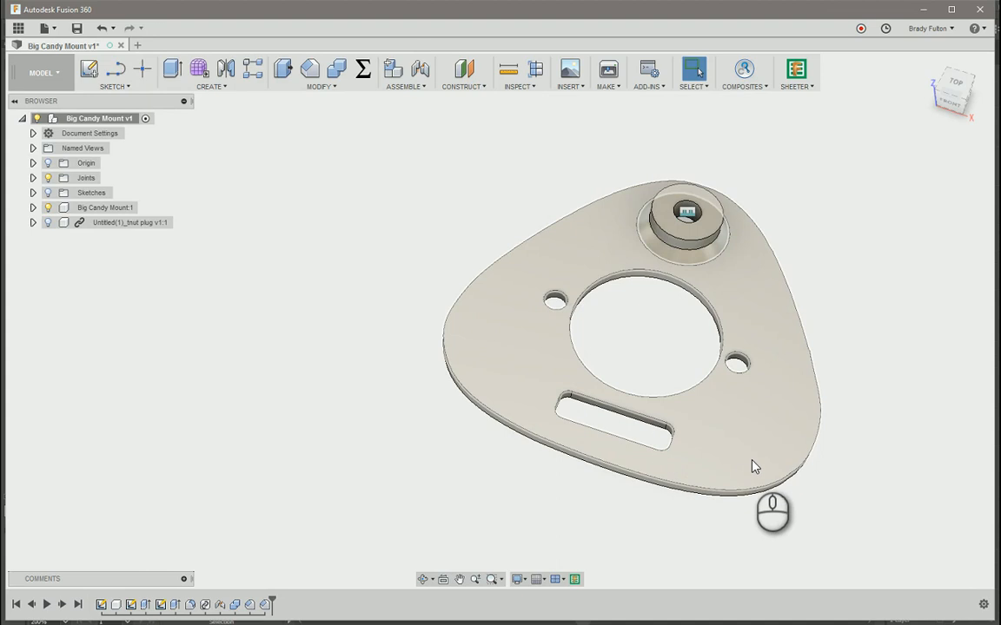
Open the Micro Light Switch Mount design from the 3D Printer project and show Sketch7, which holds its ATMakers lettering
{"action": "left_click", "coordinate": [18, 29]}
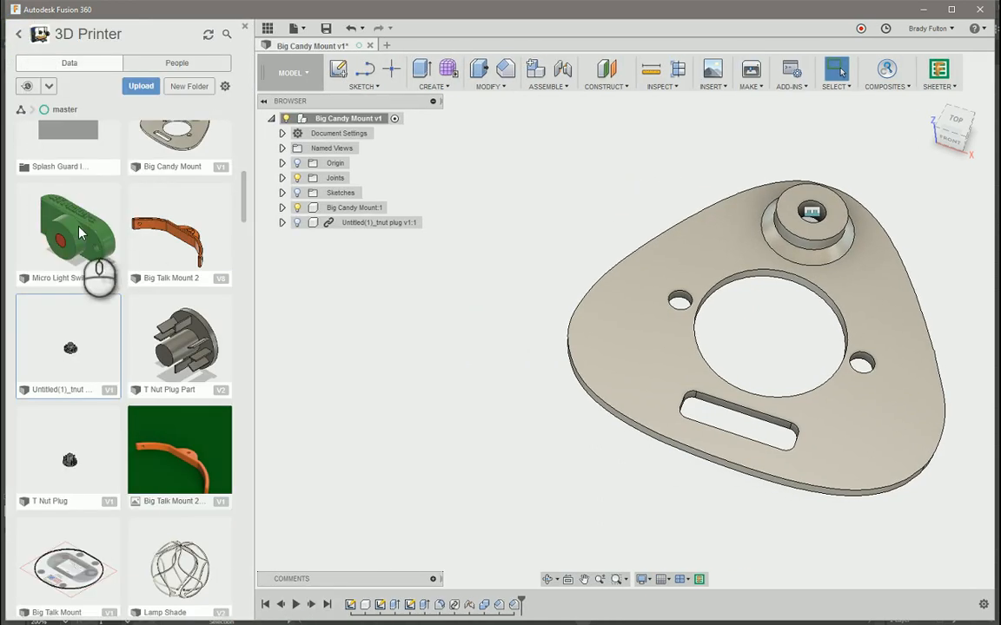
{"action": "double_click", "coordinate": [79, 230]}
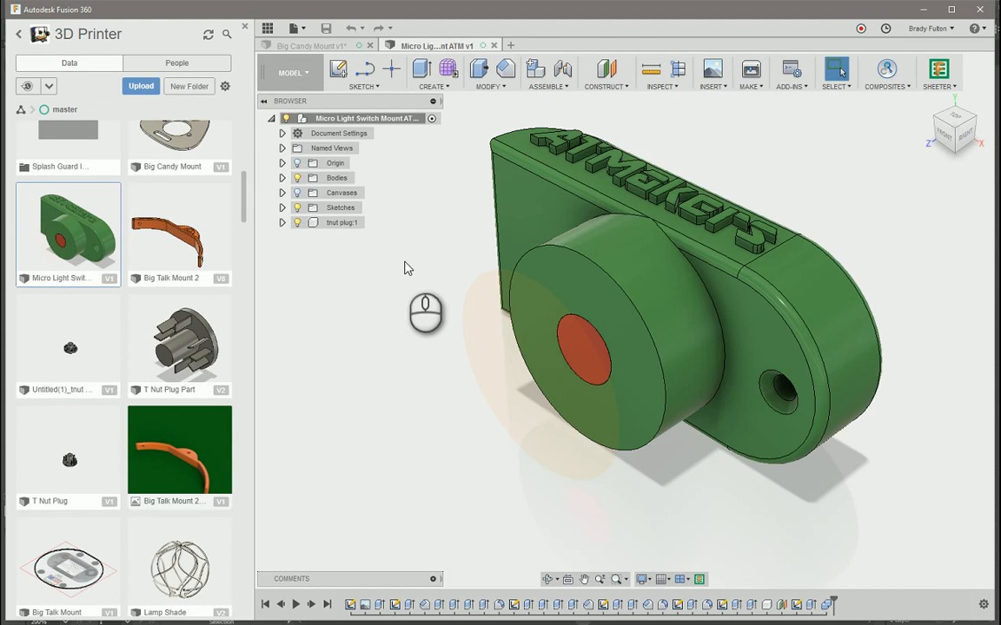
{"action": "left_click", "coordinate": [282, 210]}
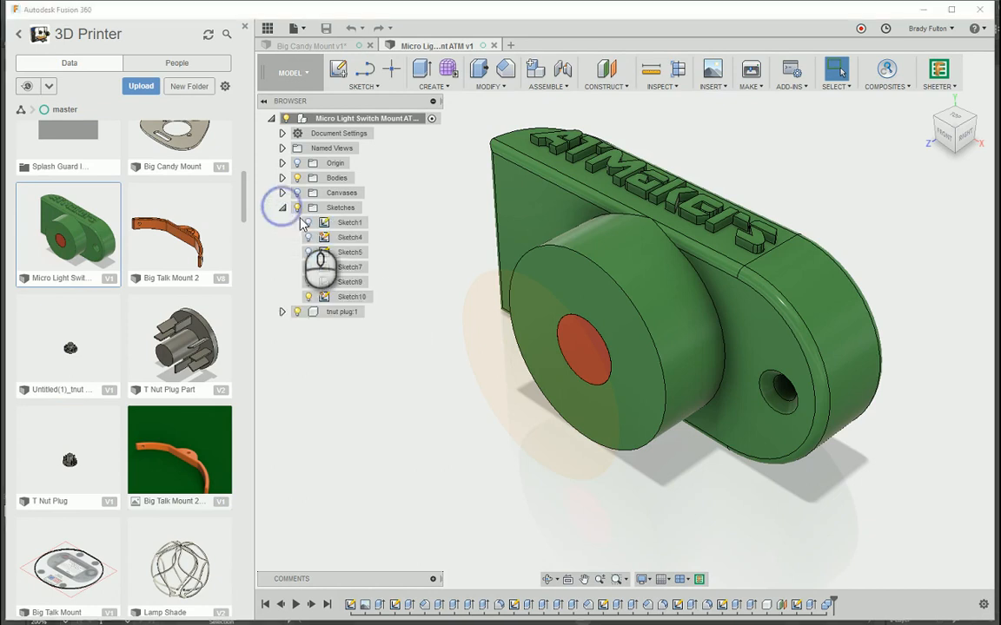
{"action": "left_click", "coordinate": [351, 269]}
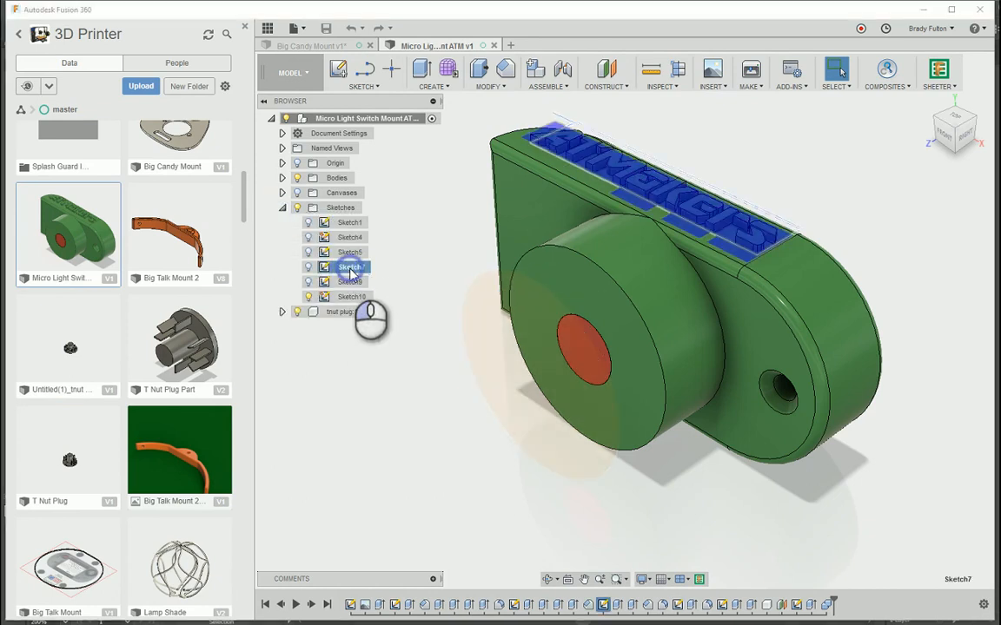
{"action": "left_click", "coordinate": [311, 266]}
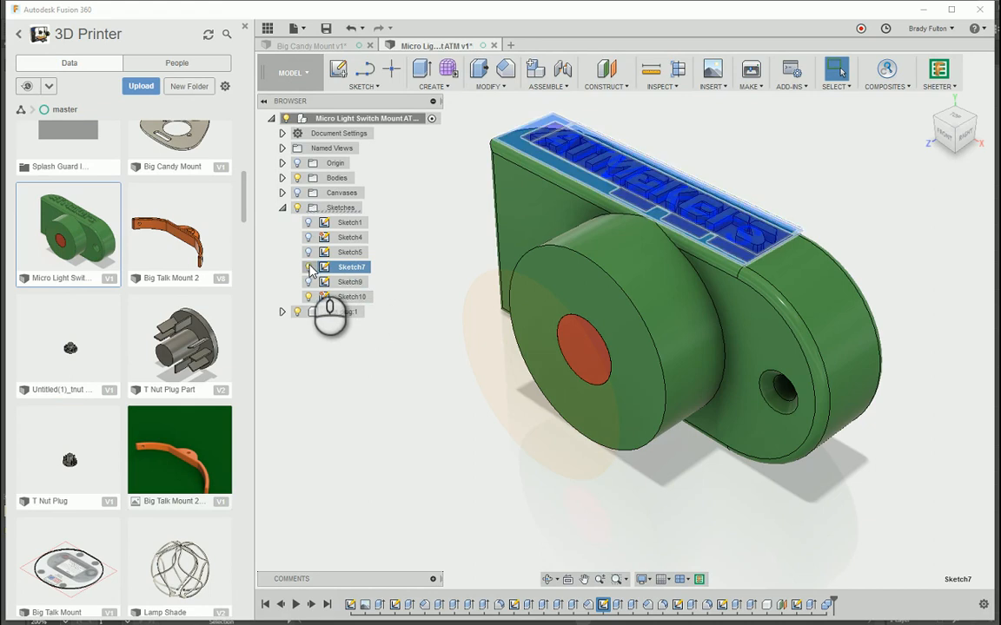
{"action": "left_click", "coordinate": [403, 265]}
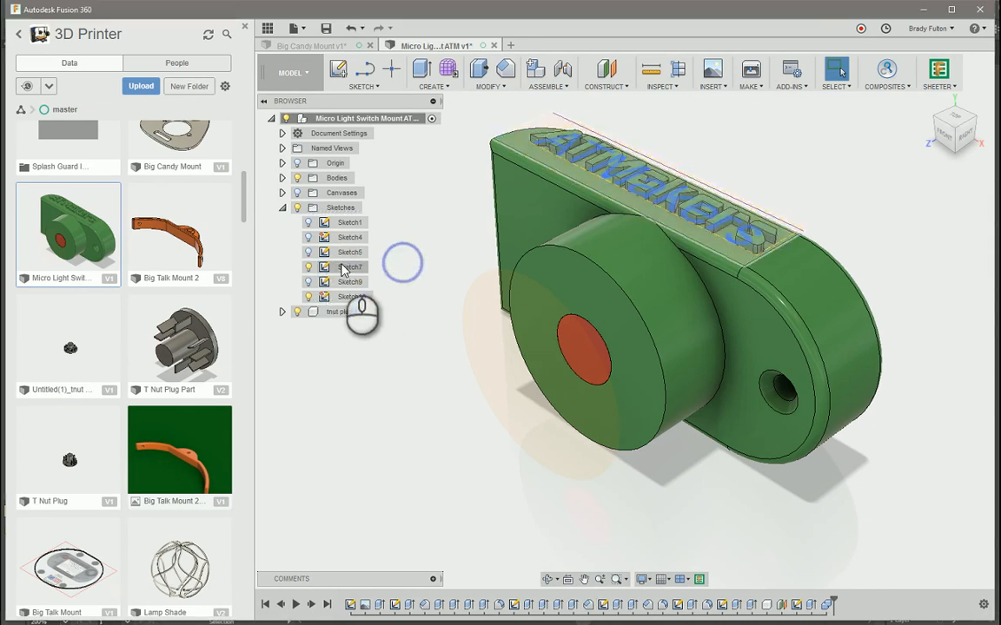
{"action": "right_click", "coordinate": [344, 269]}
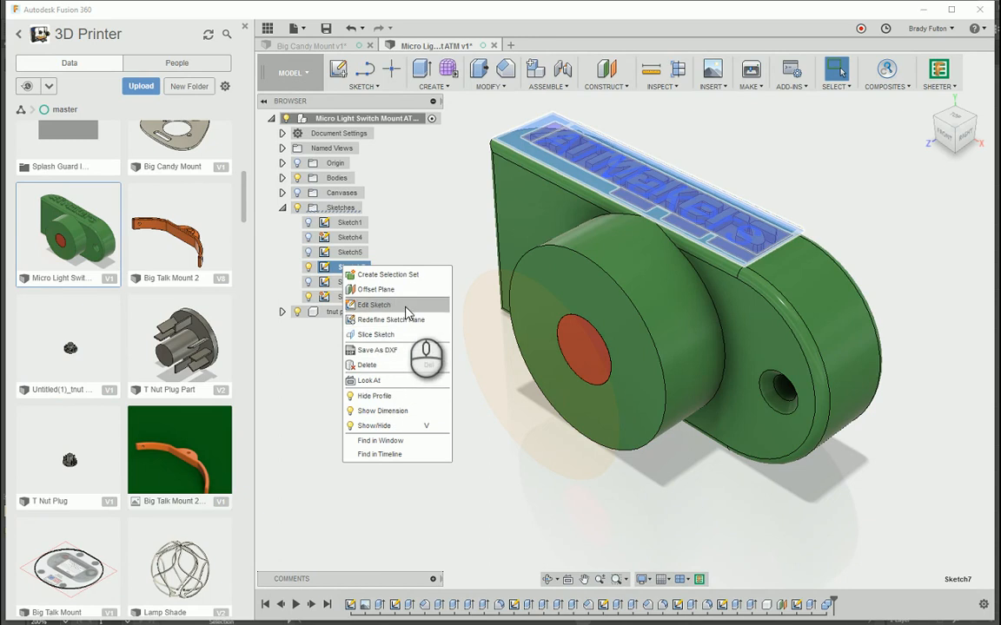
{"action": "left_click", "coordinate": [410, 256]}
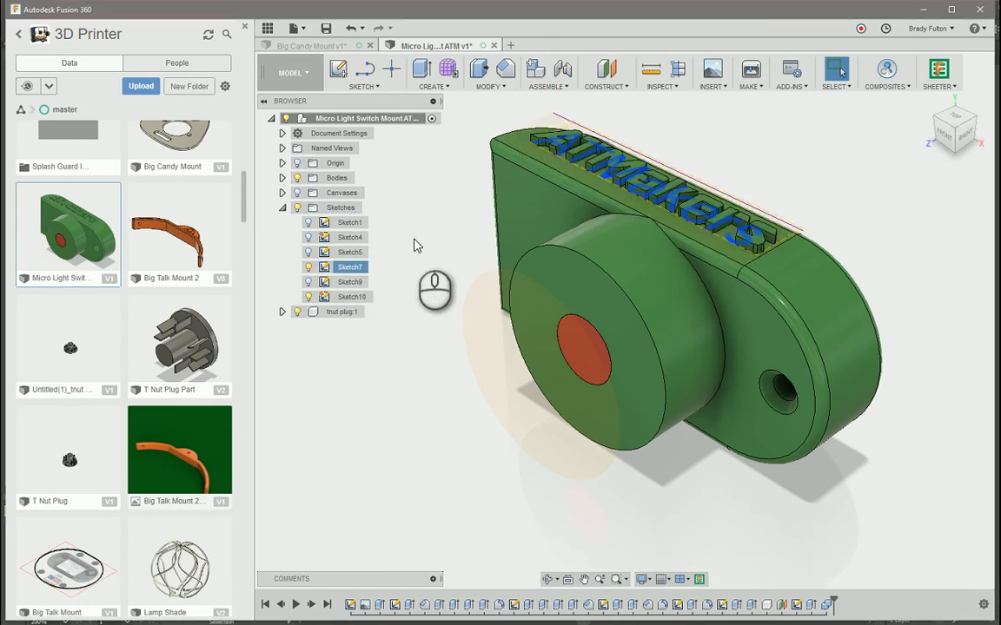
{"action": "left_click", "coordinate": [396, 275]}
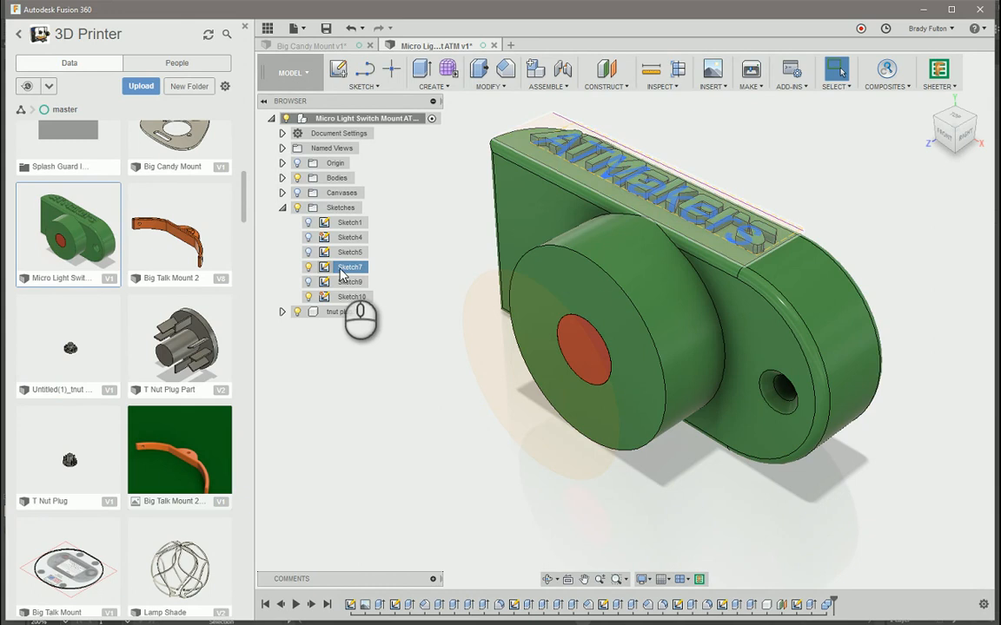
{"action": "left_click", "coordinate": [342, 274]}
{"action": "right_click", "coordinate": [342, 274]}
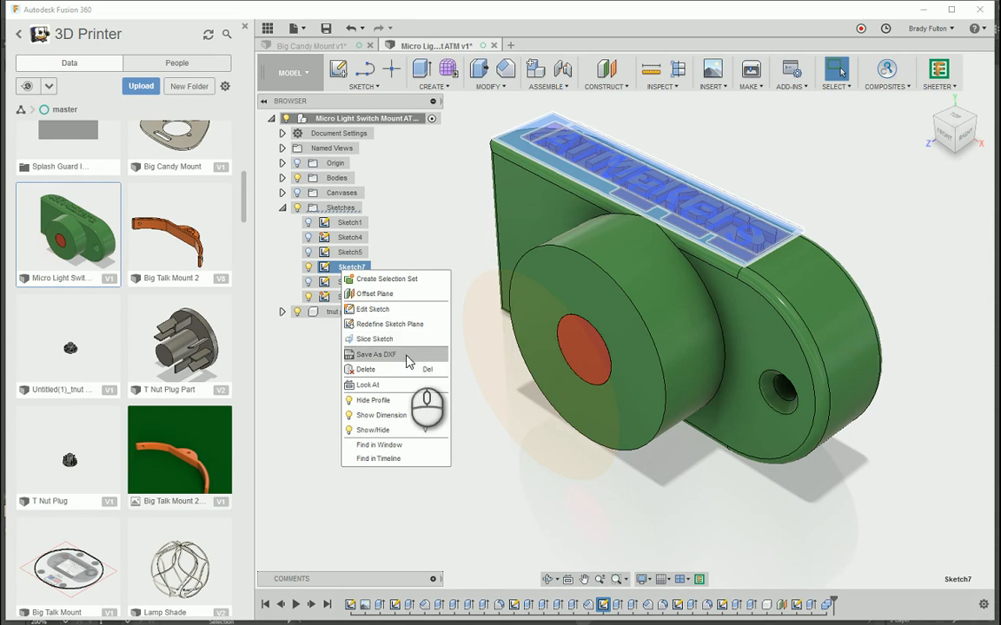
{"action": "left_click", "coordinate": [415, 457]}
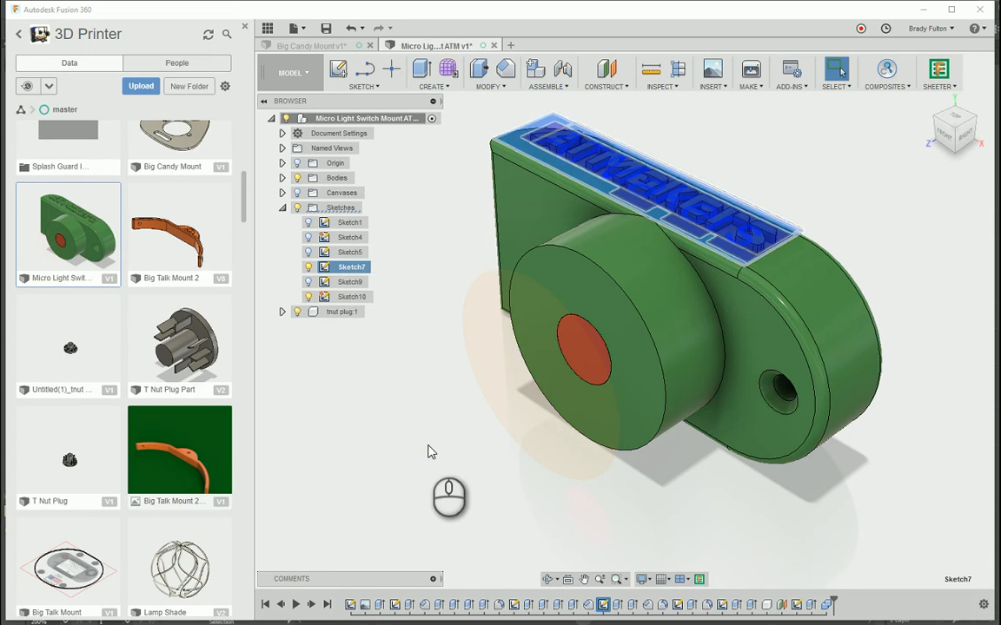
{"action": "right_click", "coordinate": [352, 269]}
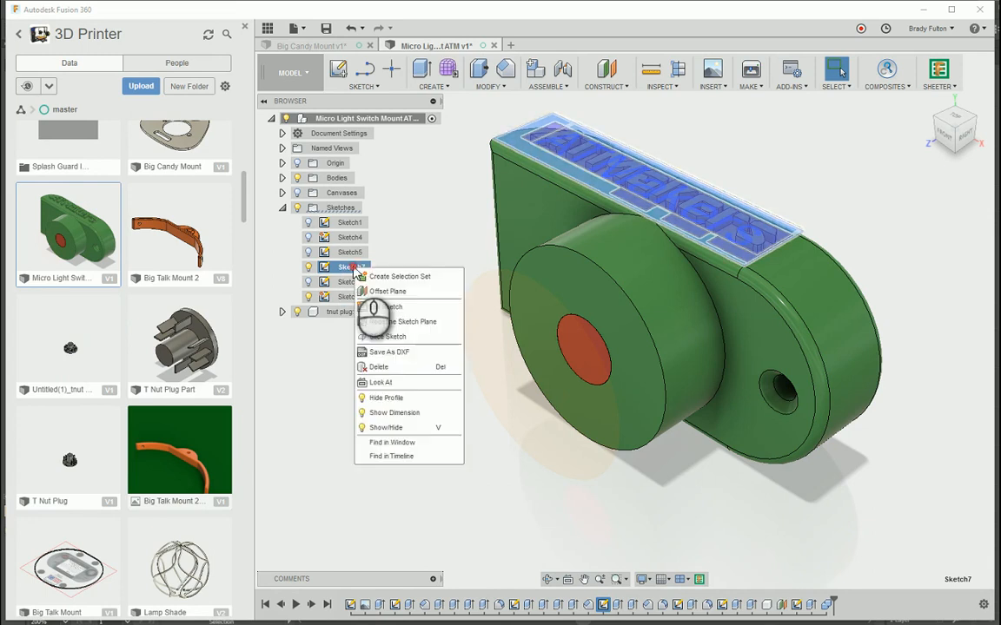
{"action": "left_click", "coordinate": [387, 247]}
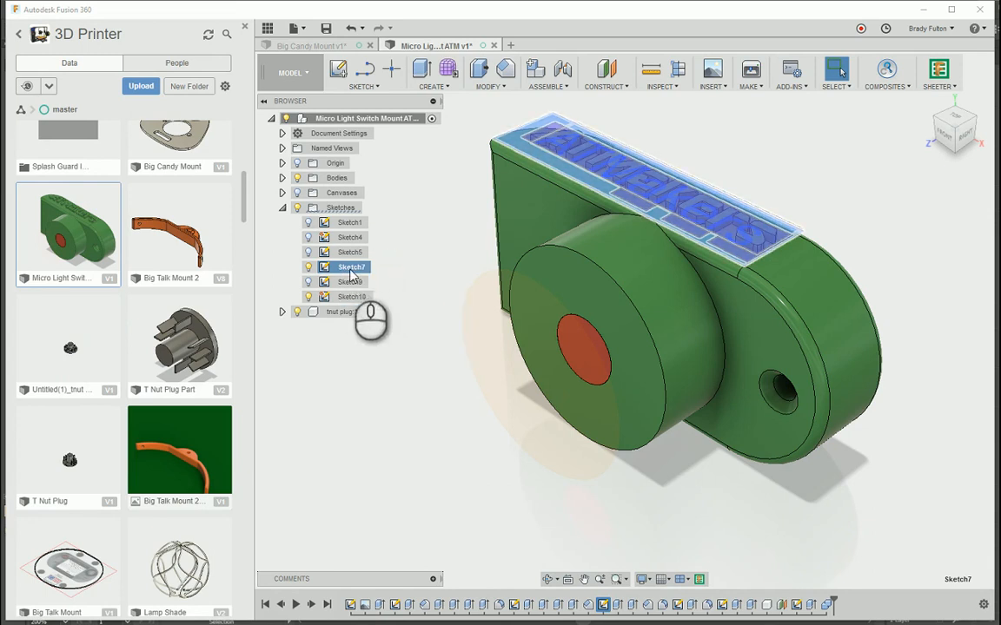
Return to the Big Candy Mount design, activate its Big Candy Mount component and inspect the component's two sketches by briefly showing them
{"action": "left_click", "coordinate": [326, 45]}
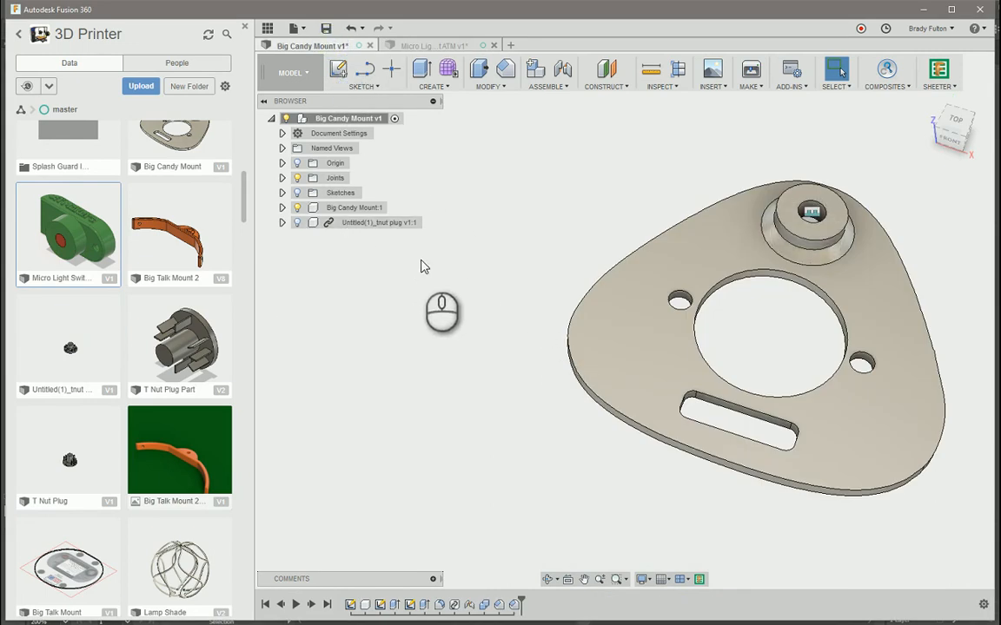
{"action": "left_click", "coordinate": [400, 208]}
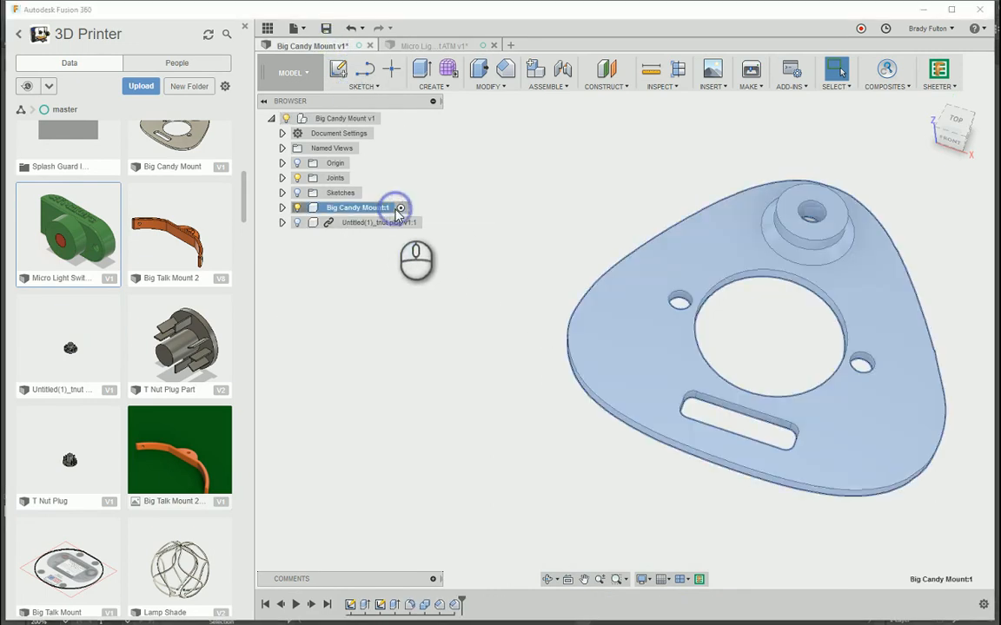
{"action": "left_click", "coordinate": [282, 208]}
{"action": "left_click", "coordinate": [294, 252]}
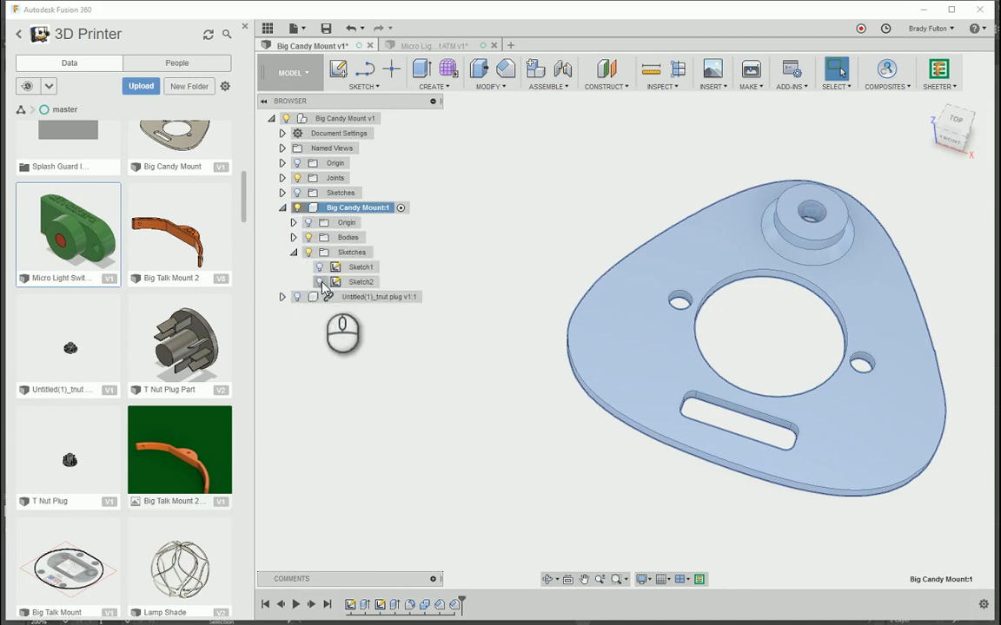
{"action": "left_click", "coordinate": [321, 283]}
{"action": "left_click", "coordinate": [321, 282]}
{"action": "left_click", "coordinate": [321, 266]}
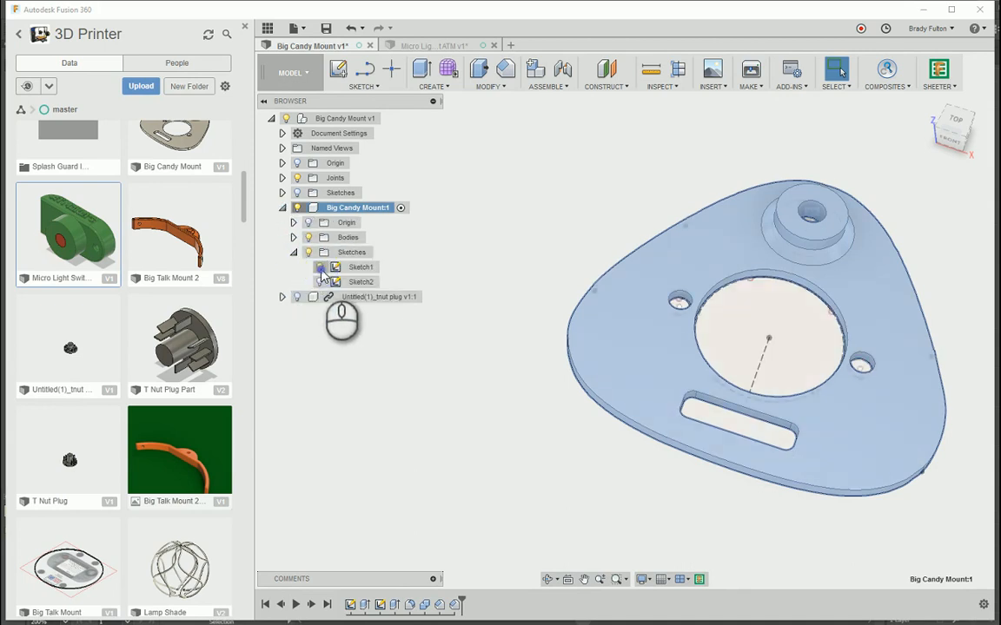
{"action": "left_click", "coordinate": [320, 267]}
Copy the ATMakers text from Sketch7 of the Micro Light Switch Mount and return to the Big Candy Mount design
{"action": "left_click", "coordinate": [423, 45]}
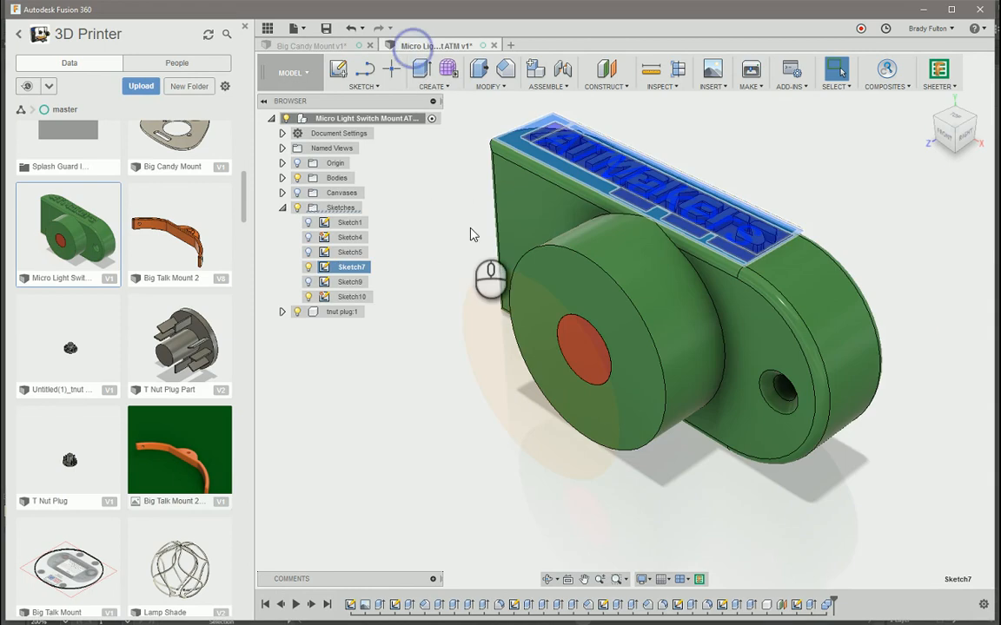
{"action": "double_click", "coordinate": [351, 268]}
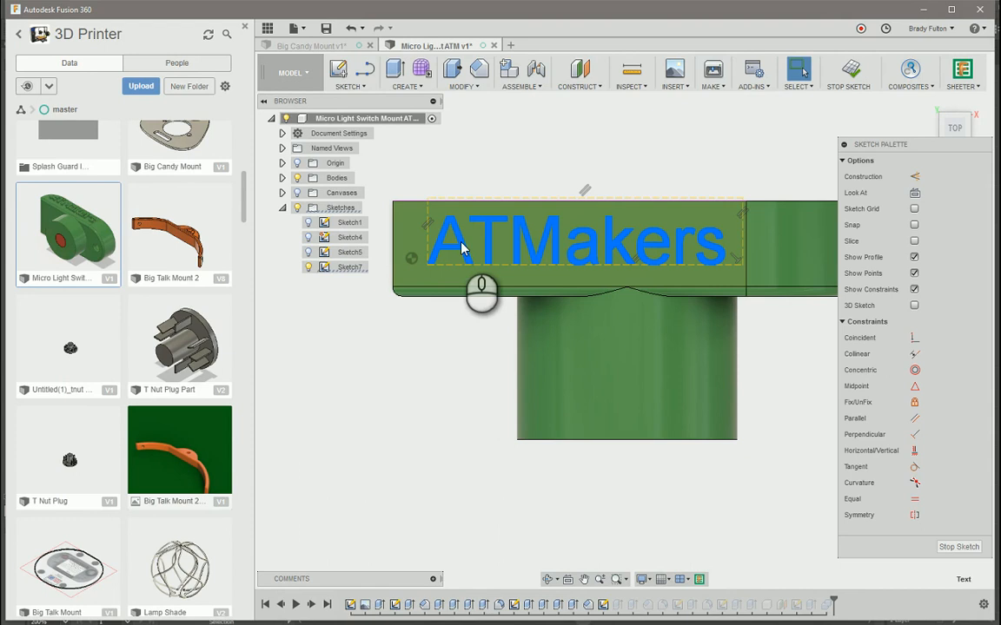
{"action": "left_click", "coordinate": [287, 45]}
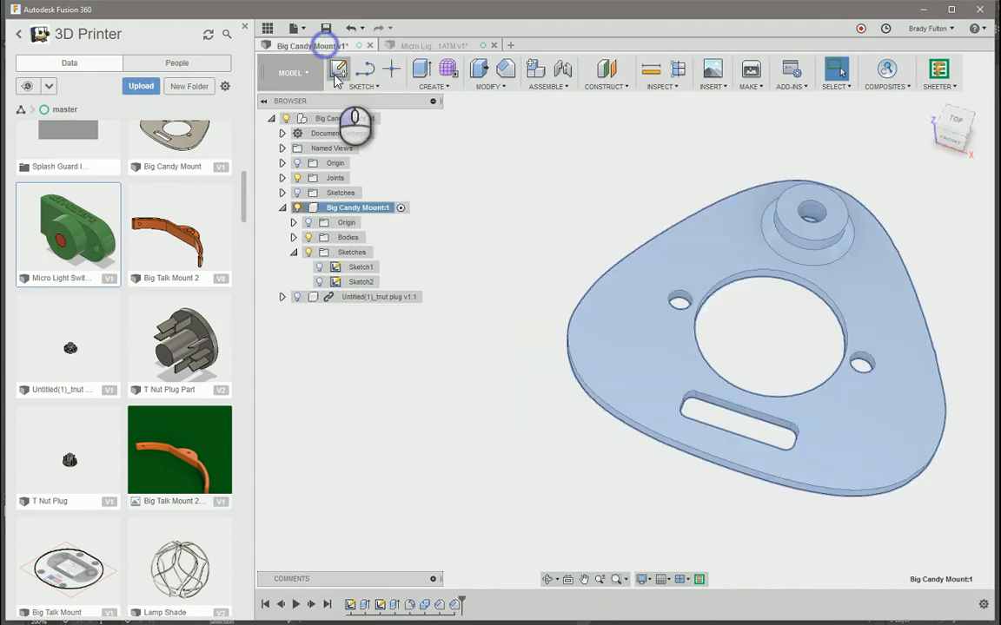
Start a sketch on the plate's upper face, paste the ATMakers text and move it about -0.83 in in X and -1.83 in in Y
{"action": "left_click", "coordinate": [508, 304]}
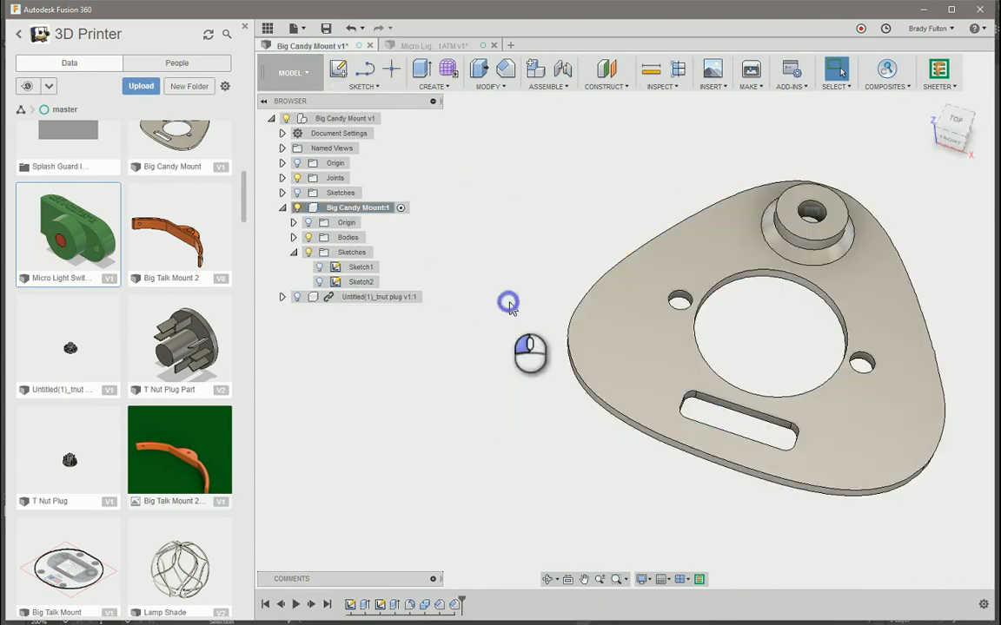
{"action": "left_click", "coordinate": [339, 69]}
{"action": "left_click", "coordinate": [640, 347]}
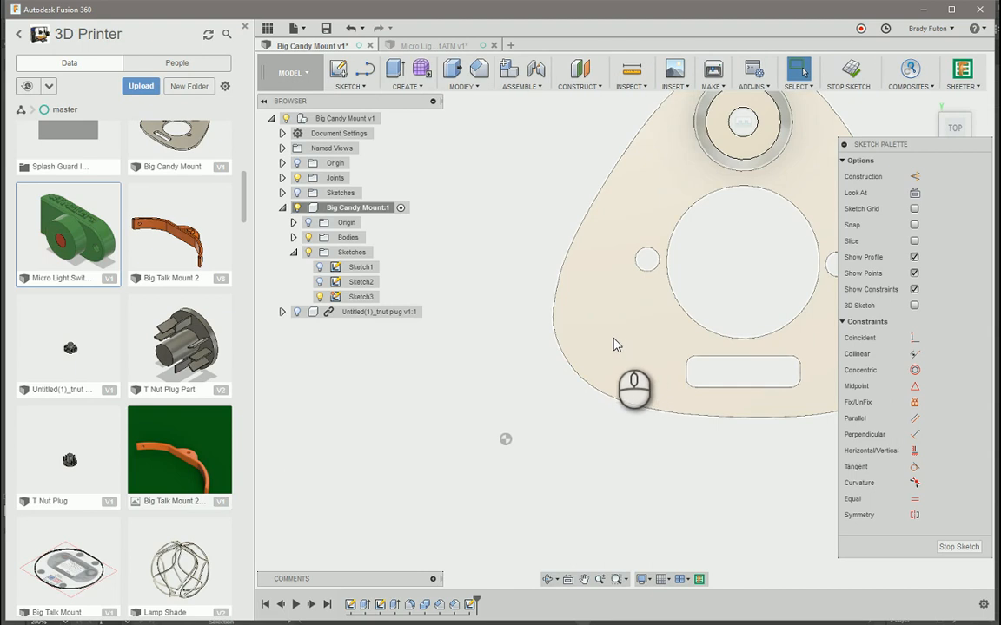
{"action": "key", "text": "ctrl+v"}
{"action": "middle_click_drag", "start_coordinate": [622, 497], "coordinate": [469, 506]}
{"action": "scroll", "coordinate": [468, 506], "scroll_direction": "down", "scroll_amount": 2}
{"action": "mouse_move", "coordinate": [371, 475]}
{"action": "left_mouse_down"}
{"action": "mouse_move", "coordinate": [400, 409]}
{"action": "mouse_move", "coordinate": [512, 408]}
{"action": "mouse_move", "coordinate": [493, 411]}
{"action": "mouse_move", "coordinate": [487, 331]}
{"action": "mouse_move", "coordinate": [466, 395]}
{"action": "mouse_move", "coordinate": [426, 344]}
{"action": "left_mouse_up"}
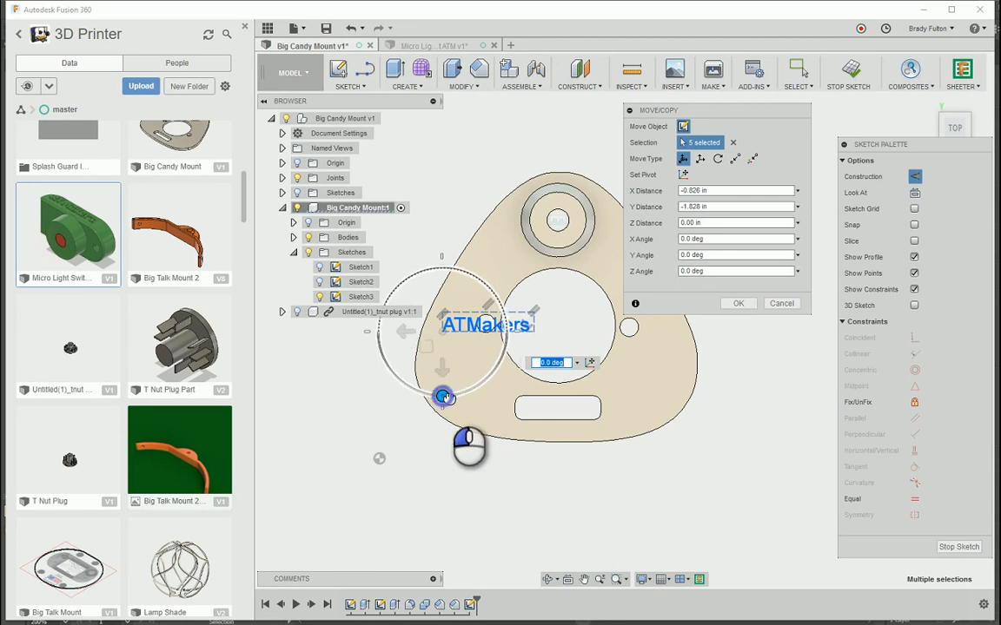
Try to rotate the pasted ATMakers text 60 degrees about Z and apply the move
{"action": "left_click_drag", "start_coordinate": [443, 397], "coordinate": [501, 365]}
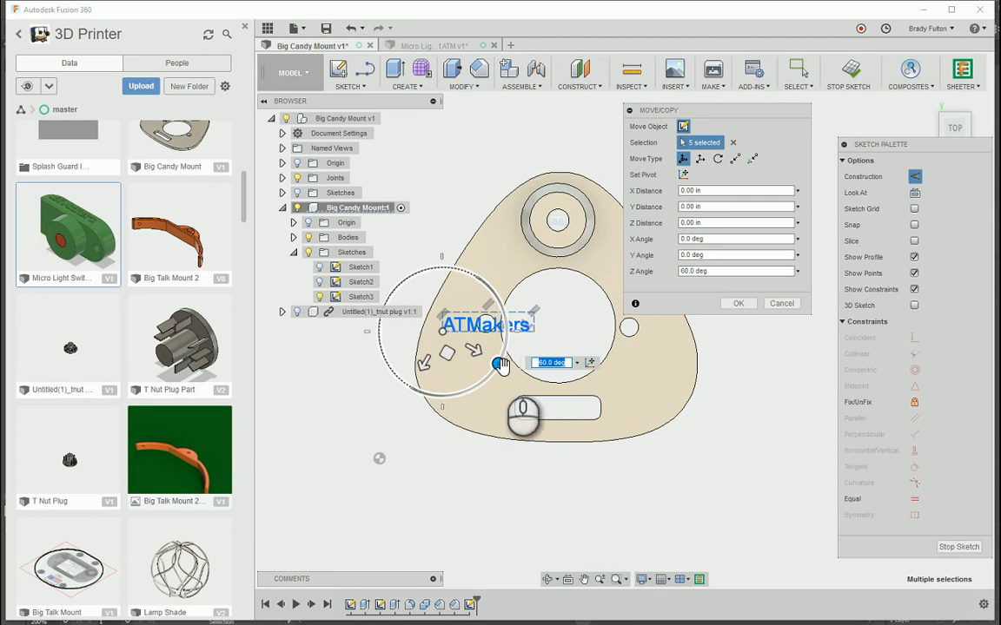
{"action": "scroll", "coordinate": [493, 382], "scroll_direction": "down", "scroll_amount": 2}
{"action": "scroll", "coordinate": [496, 348], "scroll_direction": "up", "scroll_amount": 4}
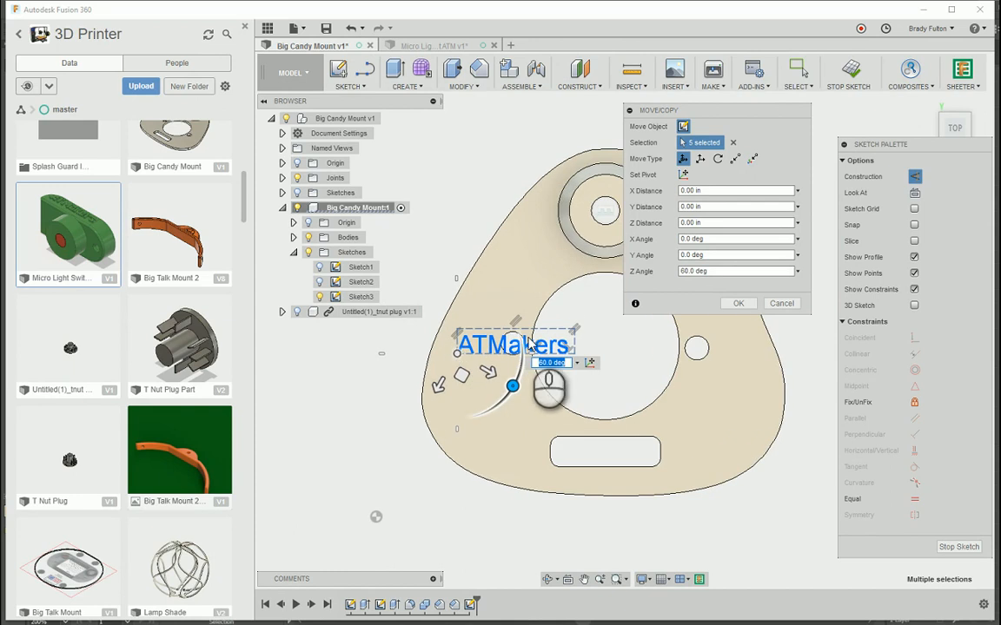
{"action": "left_click", "coordinate": [738, 303]}
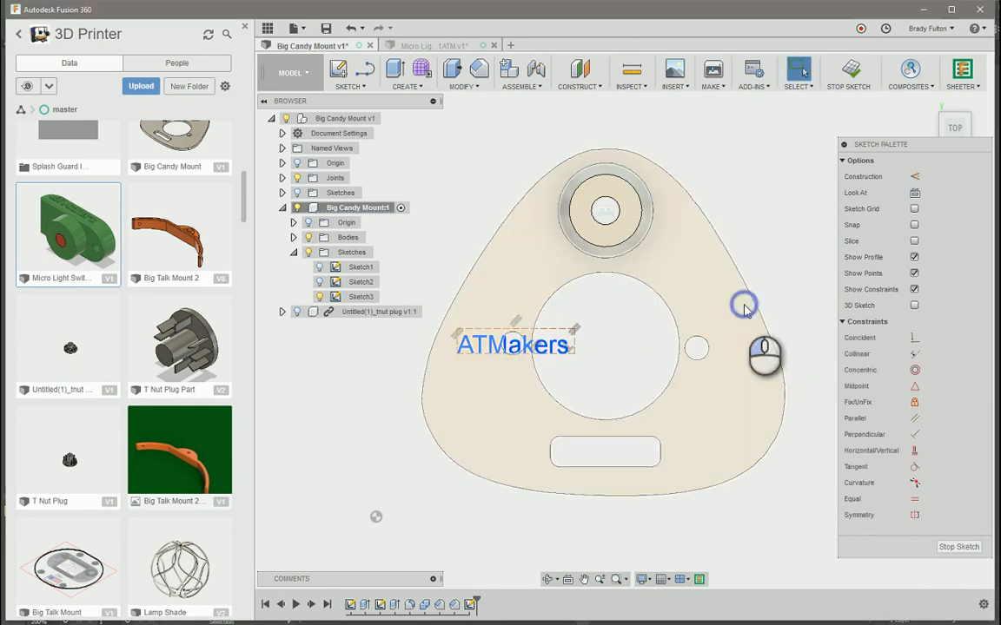
Set the ATMakers text angle to 240 degrees, shift the text slightly inward from the plate's slanted edge and finish the sketch
{"action": "double_click", "coordinate": [546, 345]}
{"action": "left_click_drag", "start_coordinate": [458, 290], "coordinate": [398, 321]}
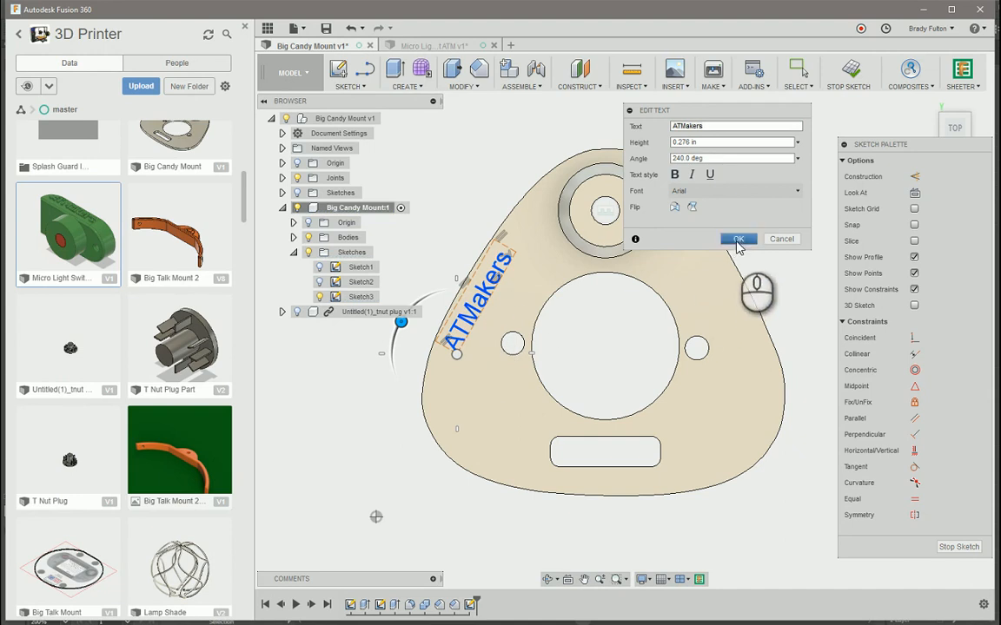
{"action": "left_click", "coordinate": [737, 240]}
{"action": "mouse_move", "coordinate": [476, 318]}
{"action": "left_mouse_down"}
{"action": "mouse_move", "coordinate": [487, 330]}
{"action": "mouse_move", "coordinate": [510, 316]}
{"action": "left_mouse_up"}
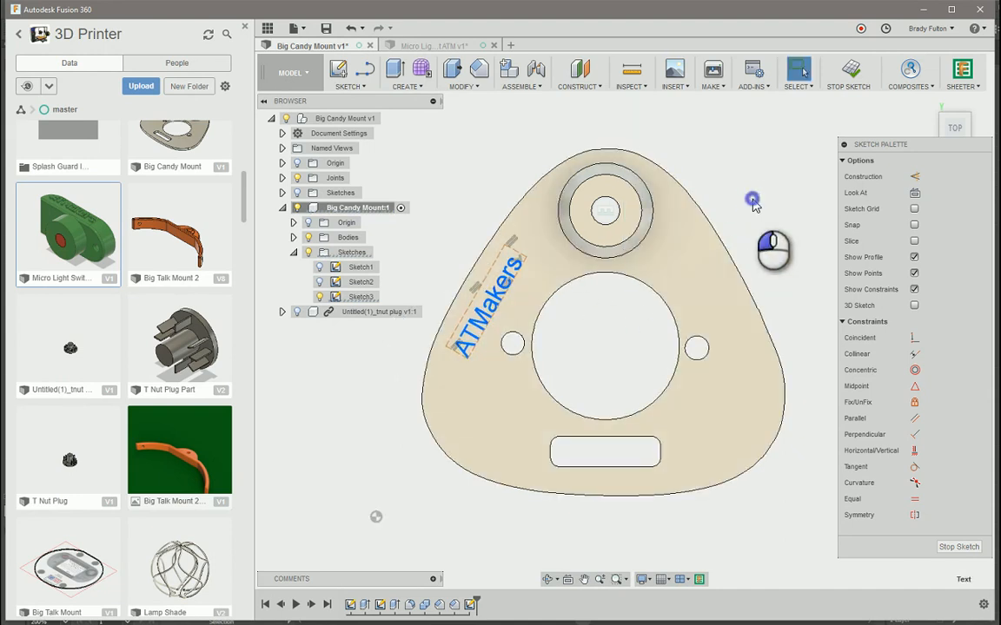
{"action": "left_click", "coordinate": [852, 77]}
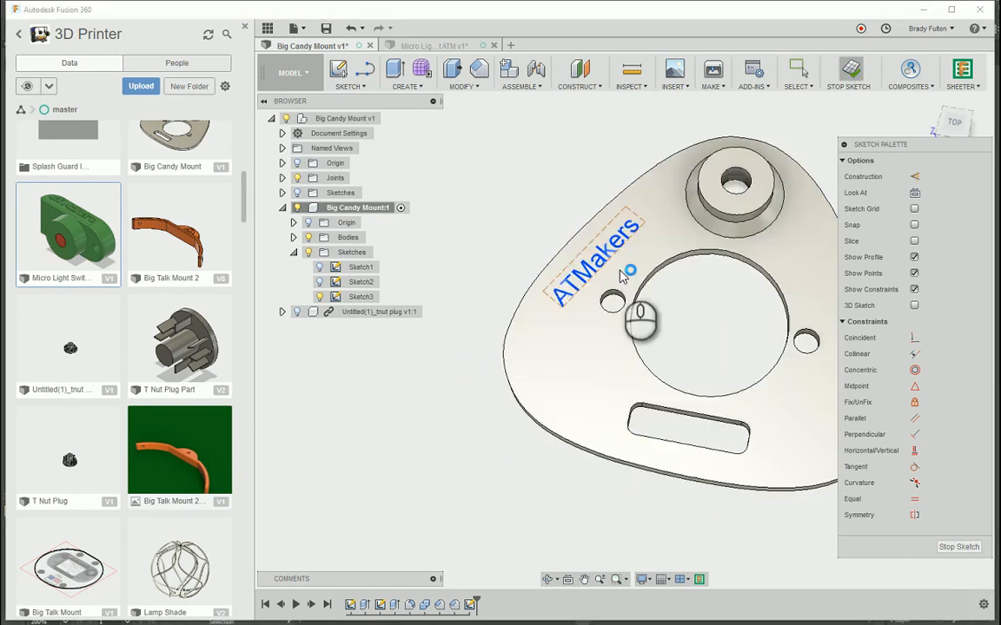
Extrude the ATMakers text as a cut 0.025 in deep into the plate's upper face
{"action": "scroll", "coordinate": [608, 279], "scroll_direction": "up", "scroll_amount": 5}
{"action": "key", "text": "e"}
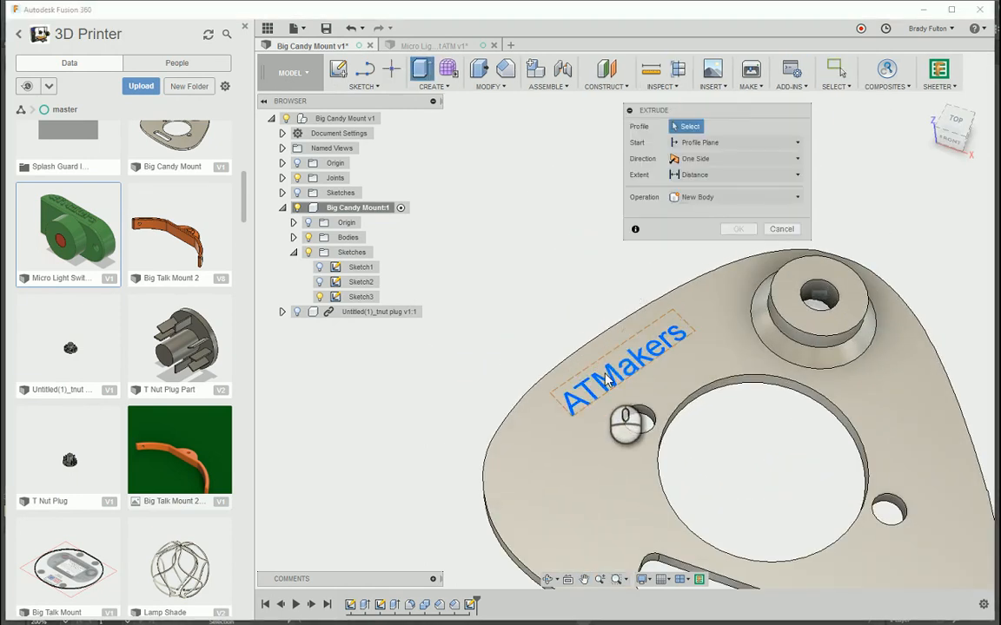
{"action": "left_click", "coordinate": [606, 379]}
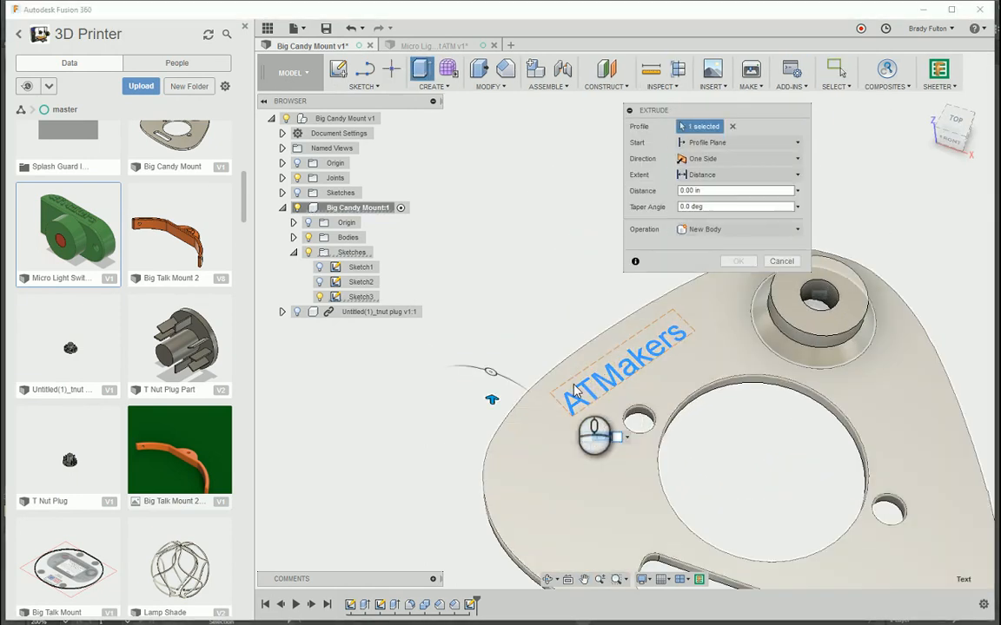
{"action": "type", "text": "-0.05"}
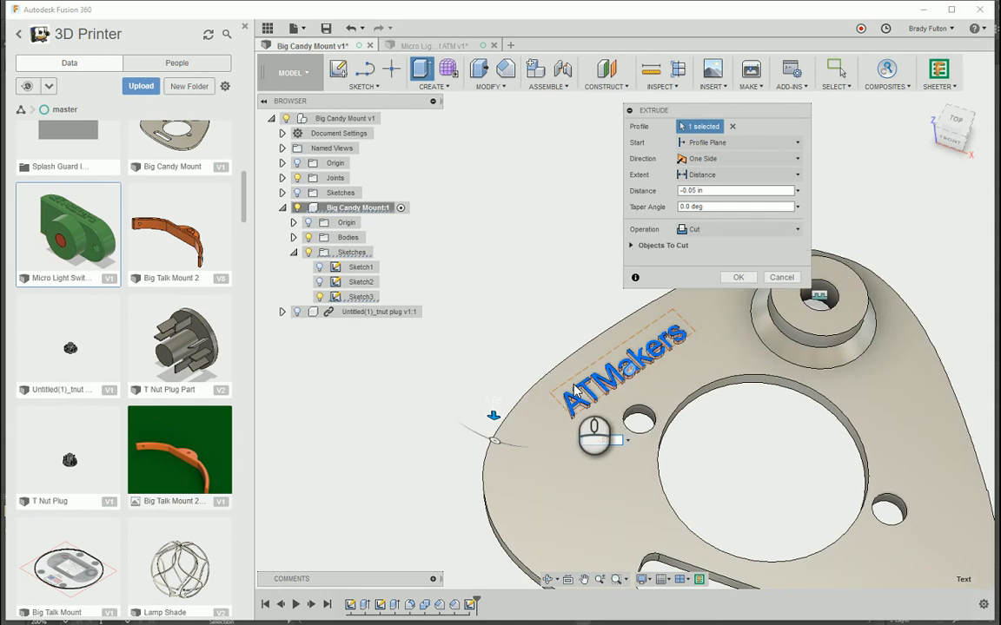
{"action": "key", "text": "BackSpace"}
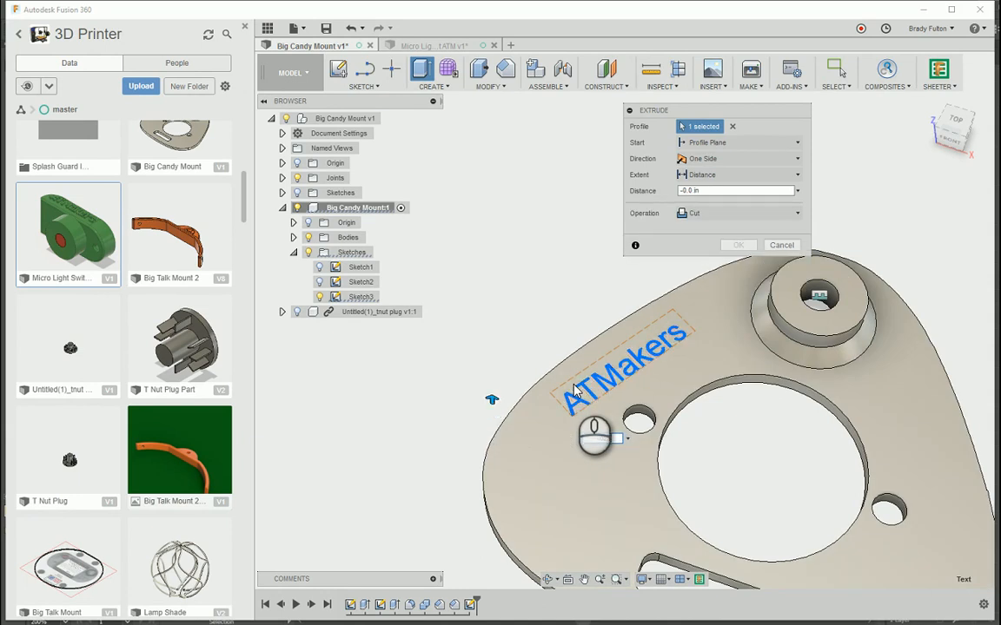
{"action": "type", "text": "25"}
{"action": "key", "text": "Return"}
{"action": "scroll", "coordinate": [599, 335], "scroll_direction": "down", "scroll_amount": 2}
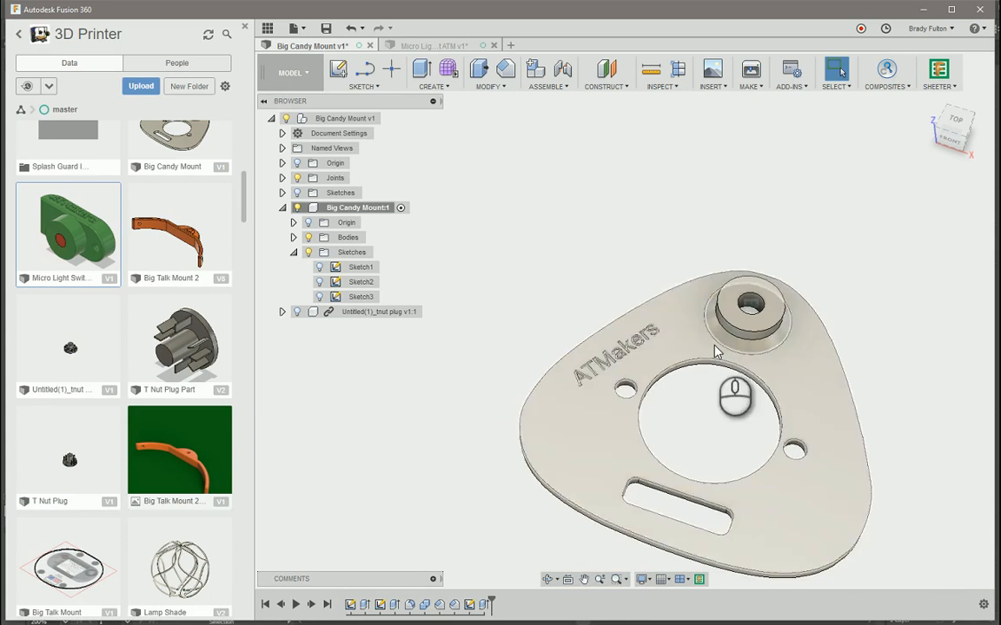
{"action": "scroll", "coordinate": [825, 399], "scroll_direction": "down", "scroll_amount": 3}
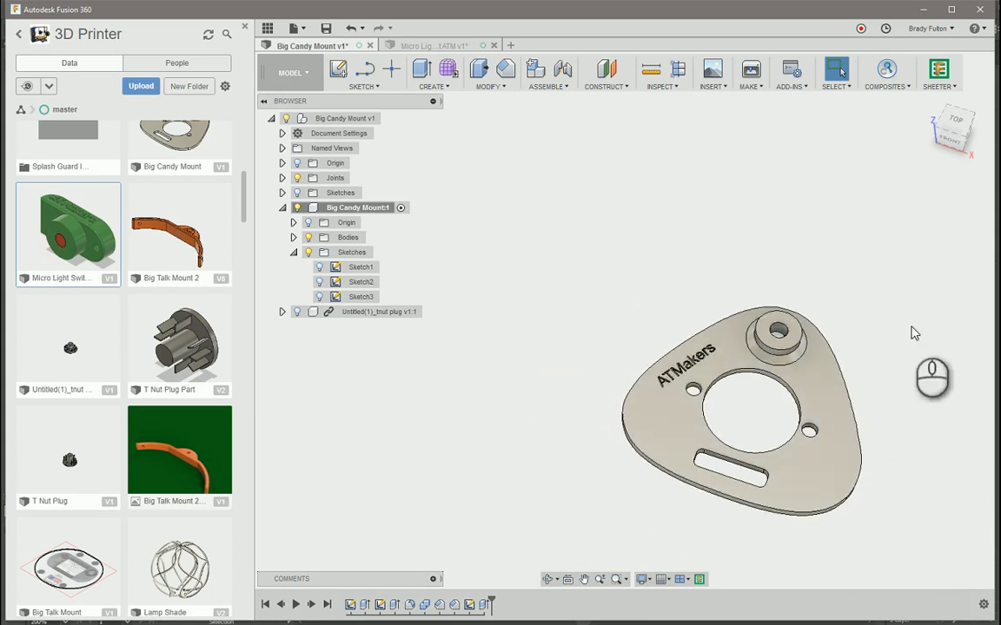
Chamfer the edges of the slot, the large central opening, the two small holes and the plate's upper and lower outer perimeter with equal distance
{"action": "left_click", "coordinate": [933, 104]}
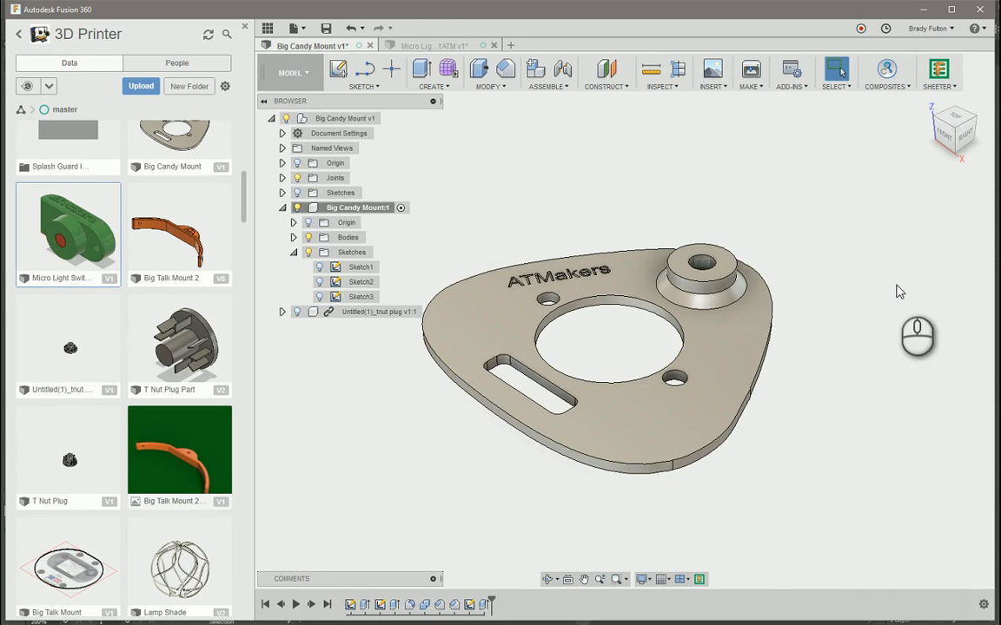
{"action": "left_click", "coordinate": [506, 70]}
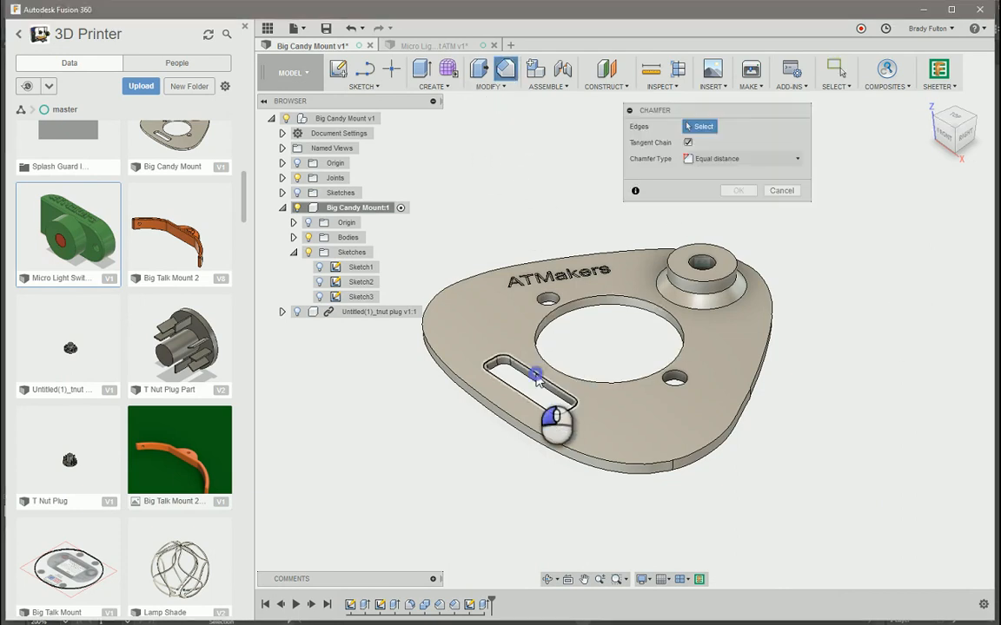
{"action": "left_click", "coordinate": [535, 376]}
{"action": "left_click", "coordinate": [536, 337]}
{"action": "left_click", "coordinate": [537, 300]}
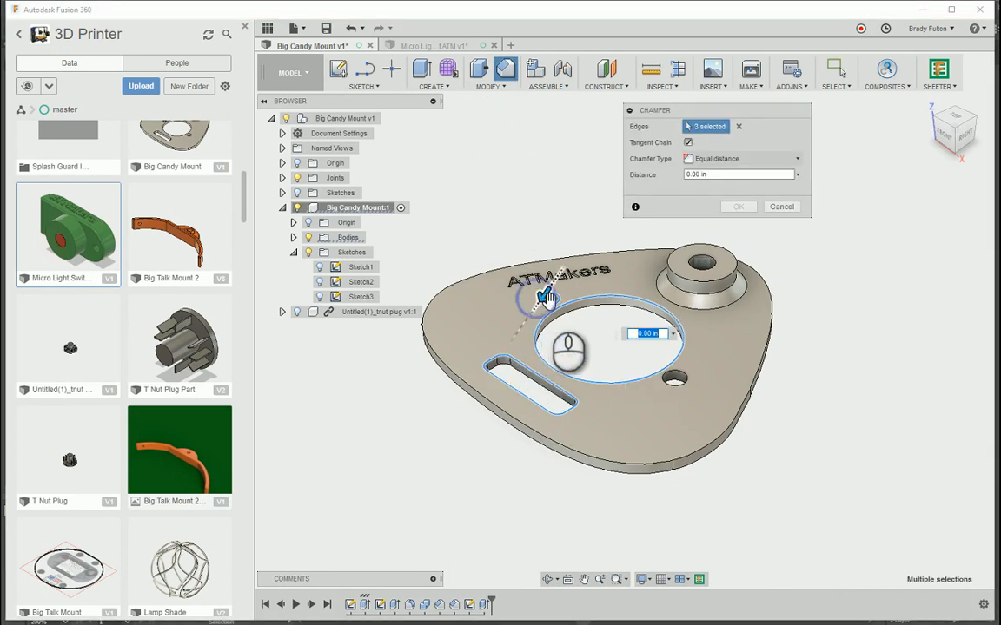
{"action": "left_click", "coordinate": [553, 298]}
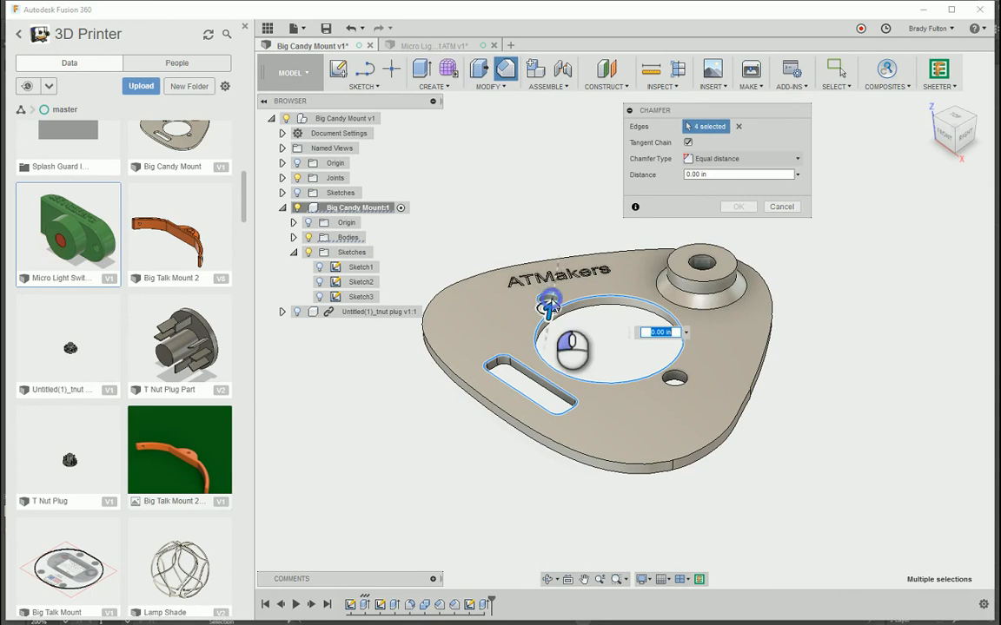
{"action": "left_click", "coordinate": [674, 377]}
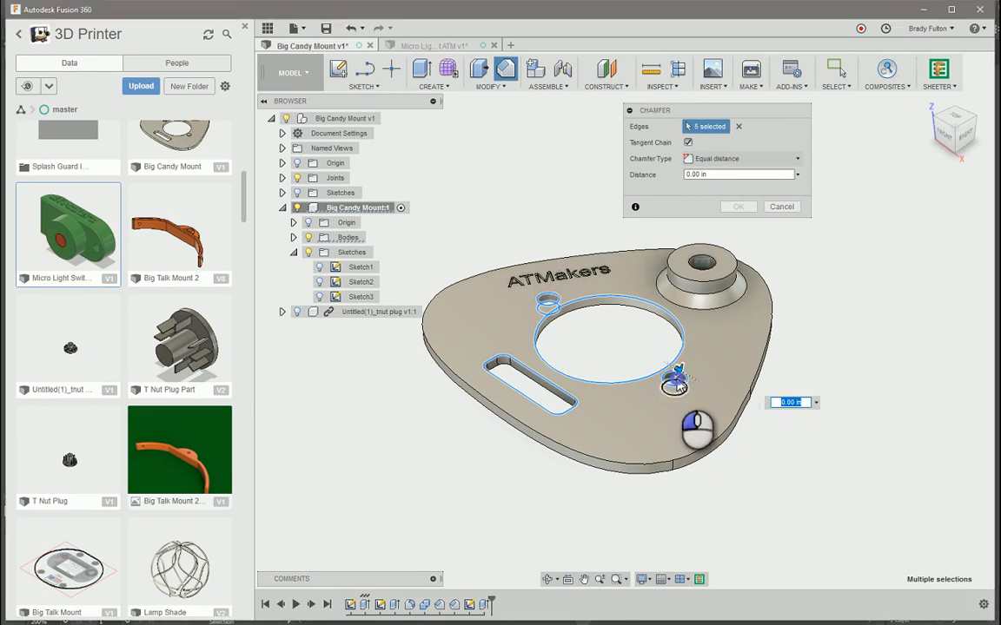
{"action": "left_click", "coordinate": [734, 421]}
{"action": "left_click", "coordinate": [755, 383]}
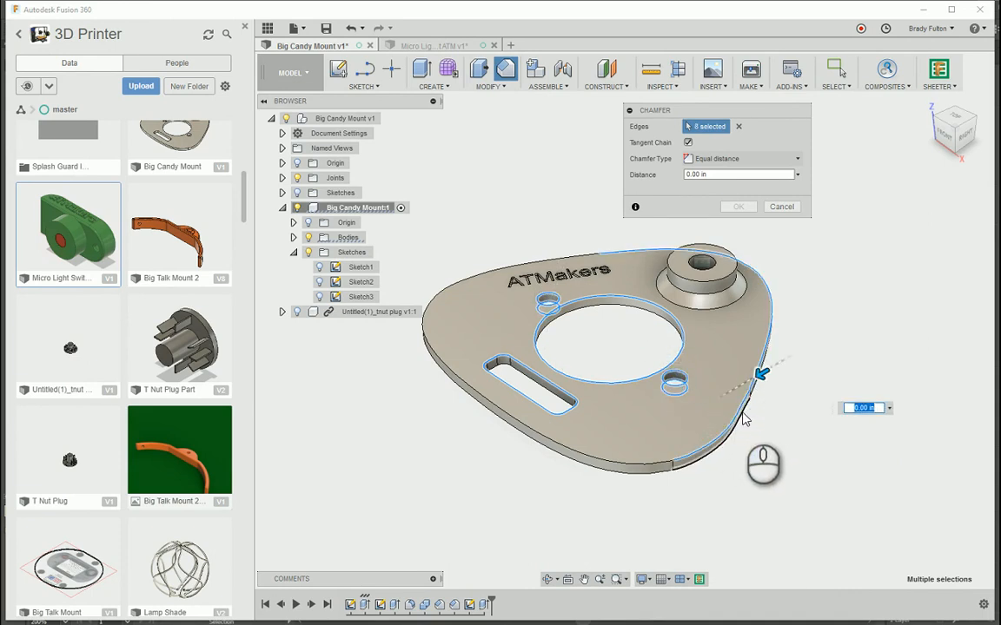
{"action": "left_click", "coordinate": [741, 430]}
{"action": "left_click", "coordinate": [736, 431]}
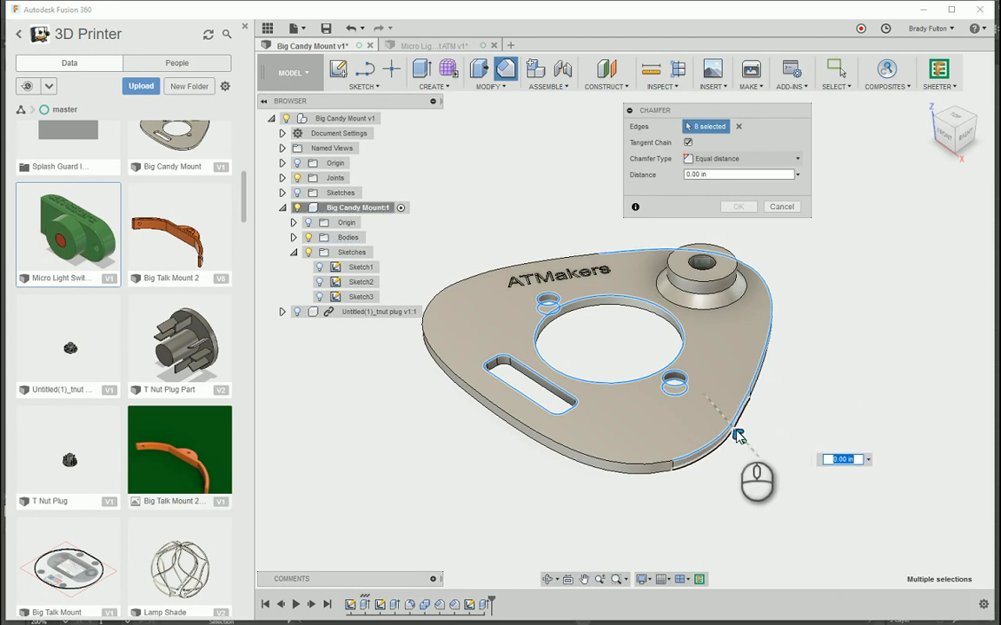
{"action": "left_click", "coordinate": [757, 388]}
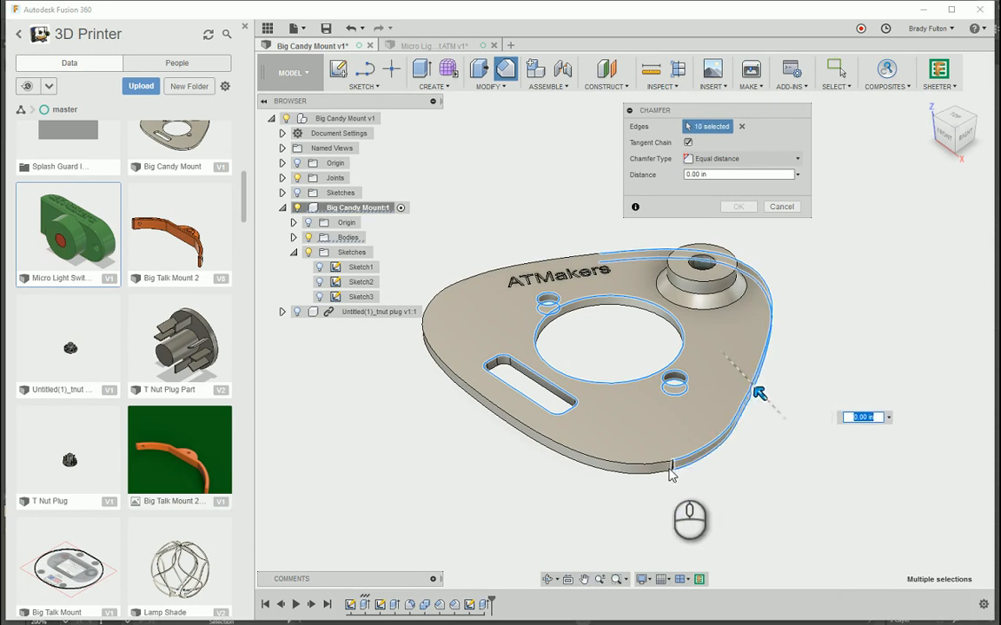
{"action": "left_click", "coordinate": [637, 463]}
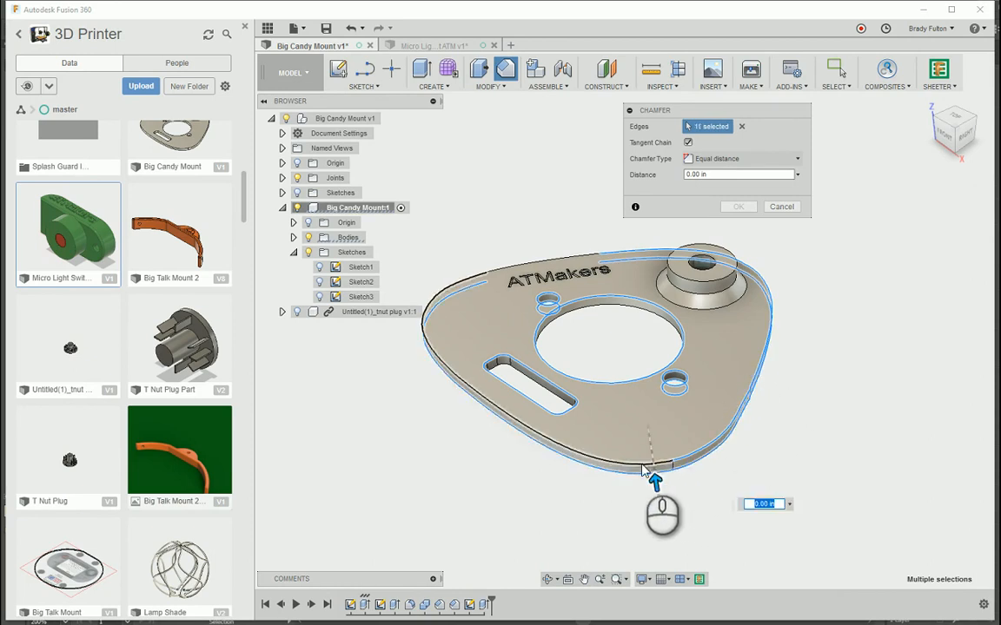
{"action": "left_click", "coordinate": [493, 273]}
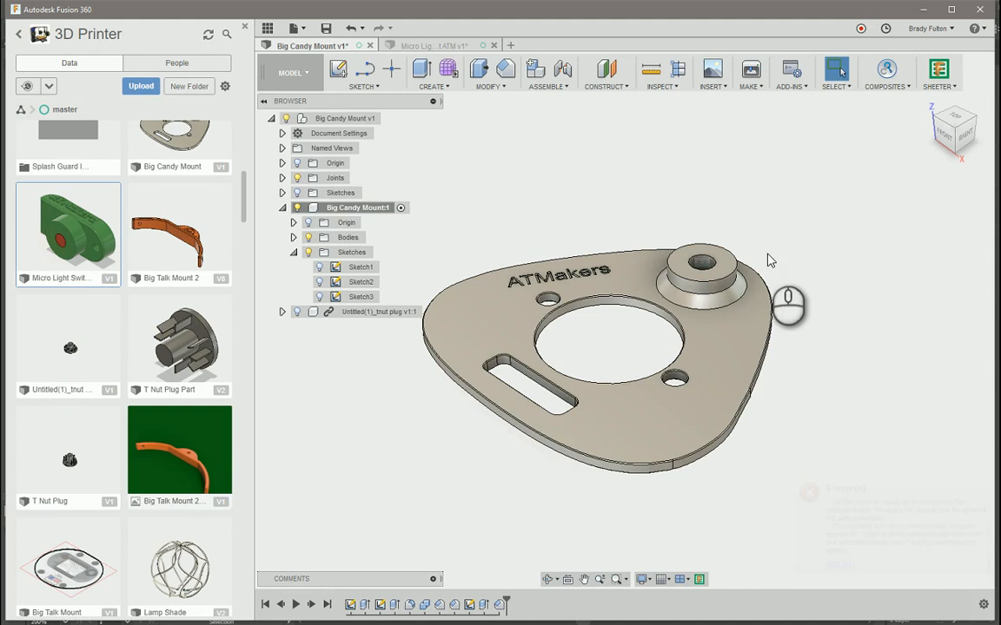
Save a new version of the design with the description User Saved
{"action": "scroll", "coordinate": [769, 261], "scroll_direction": "down", "scroll_amount": 1}
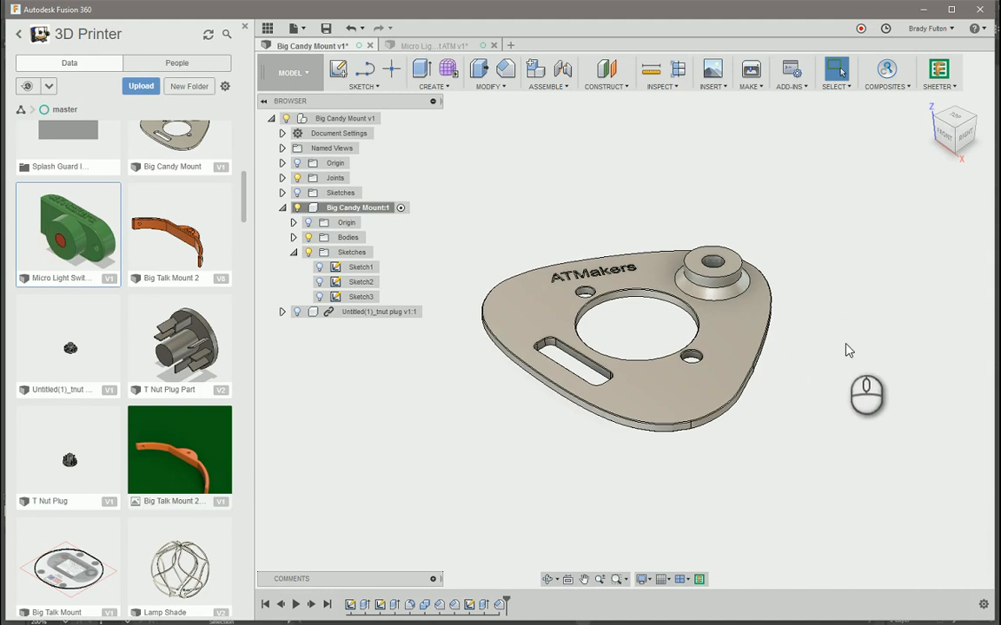
{"action": "scroll", "coordinate": [847, 210], "scroll_direction": "up", "scroll_amount": 2}
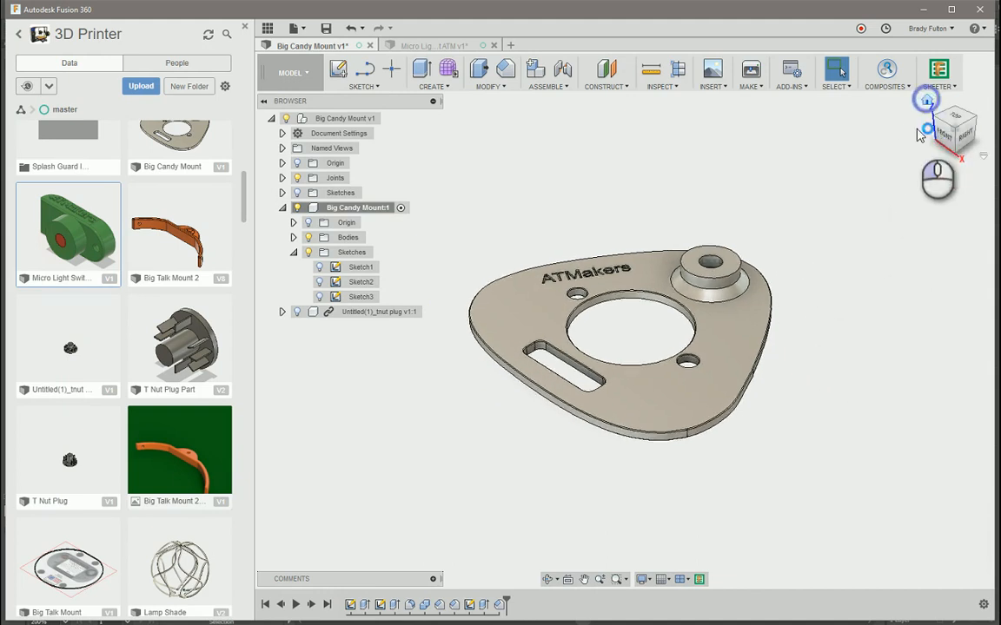
{"action": "key", "text": "ctrl+s"}
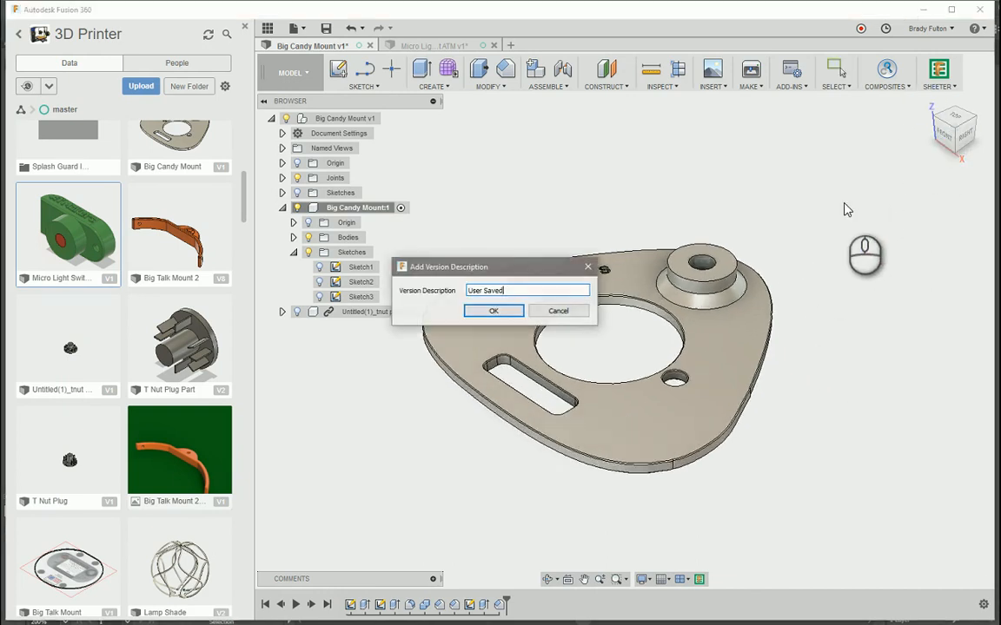
{"action": "left_click", "coordinate": [489, 311]}
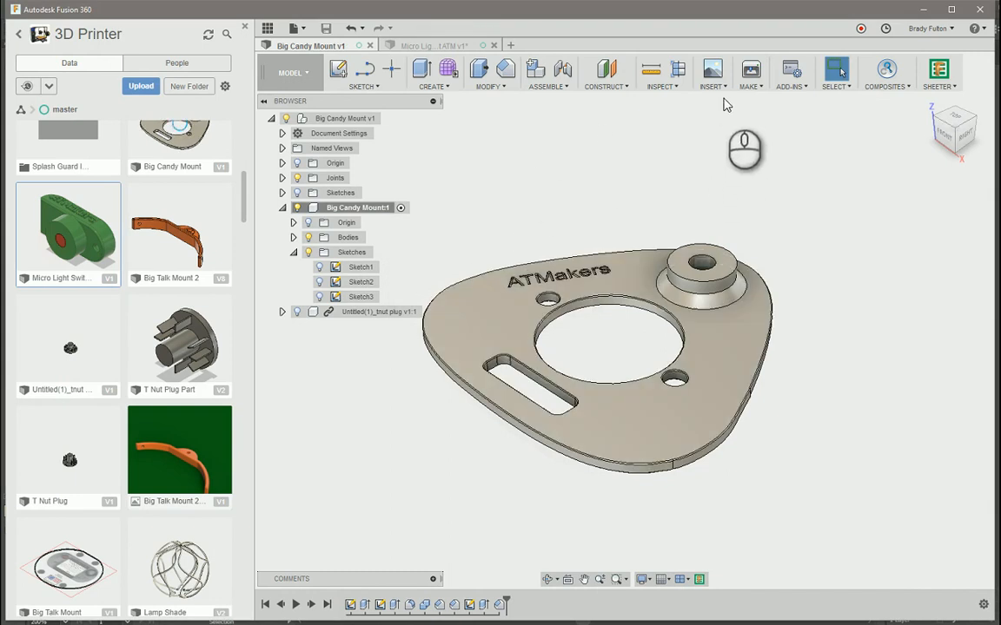
Send the mount body to Cura through the 3D Print command with the Custom print utility
{"action": "left_click", "coordinate": [751, 69]}
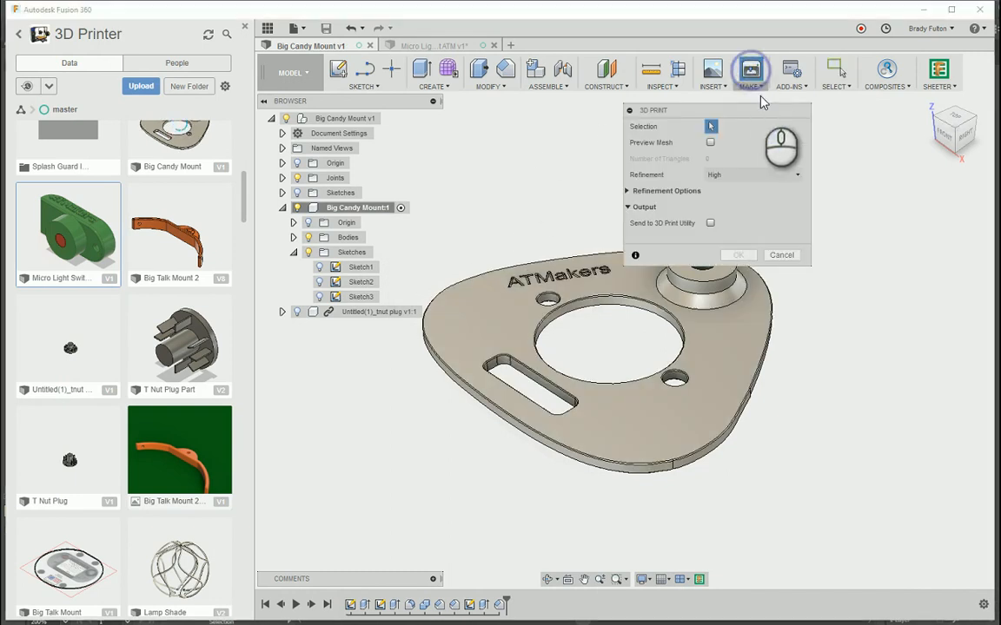
{"action": "left_click", "coordinate": [709, 223]}
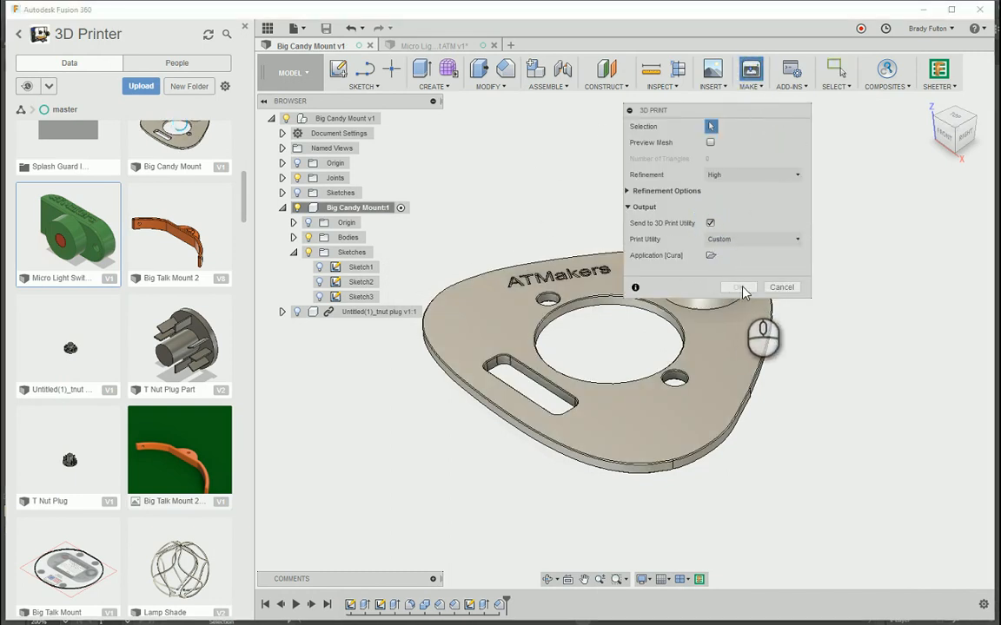
{"action": "left_click", "coordinate": [716, 341]}
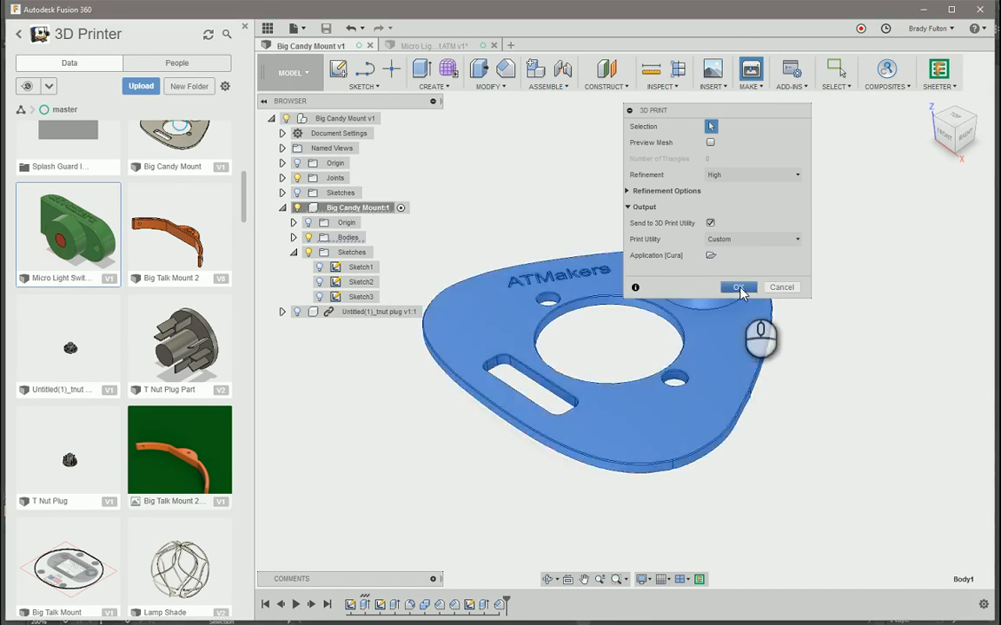
{"action": "left_click", "coordinate": [740, 287]}
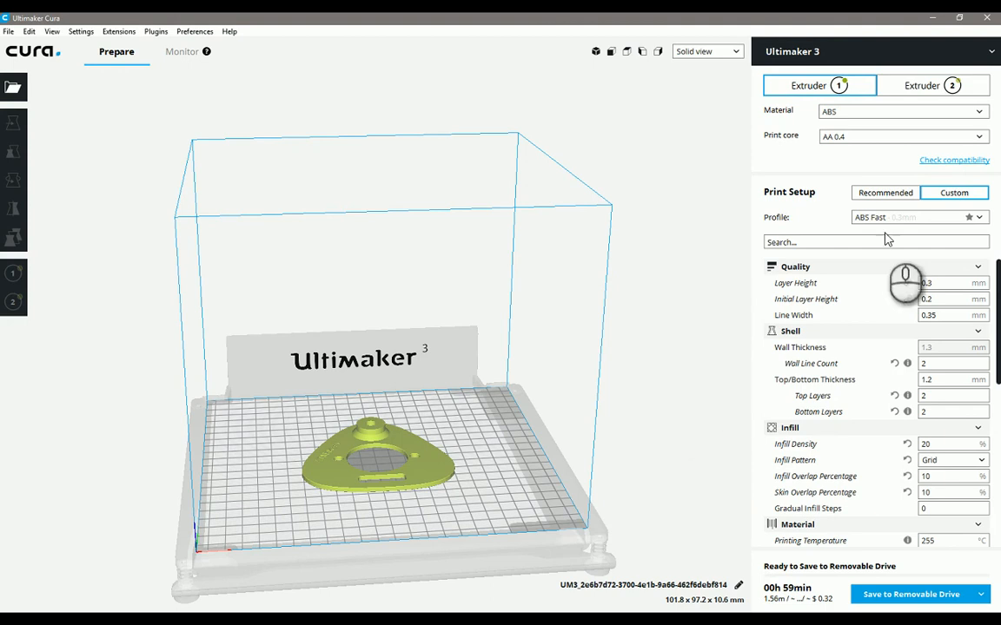
Switch the print profile to ABS Production and discard the customized profile settings
{"action": "left_click", "coordinate": [982, 219]}
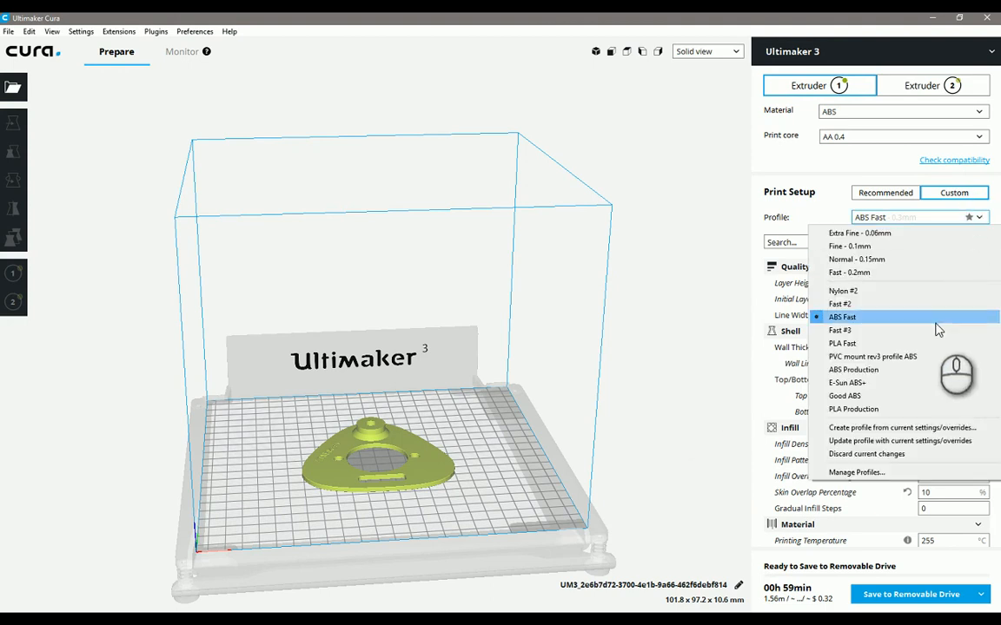
{"action": "left_click", "coordinate": [895, 370]}
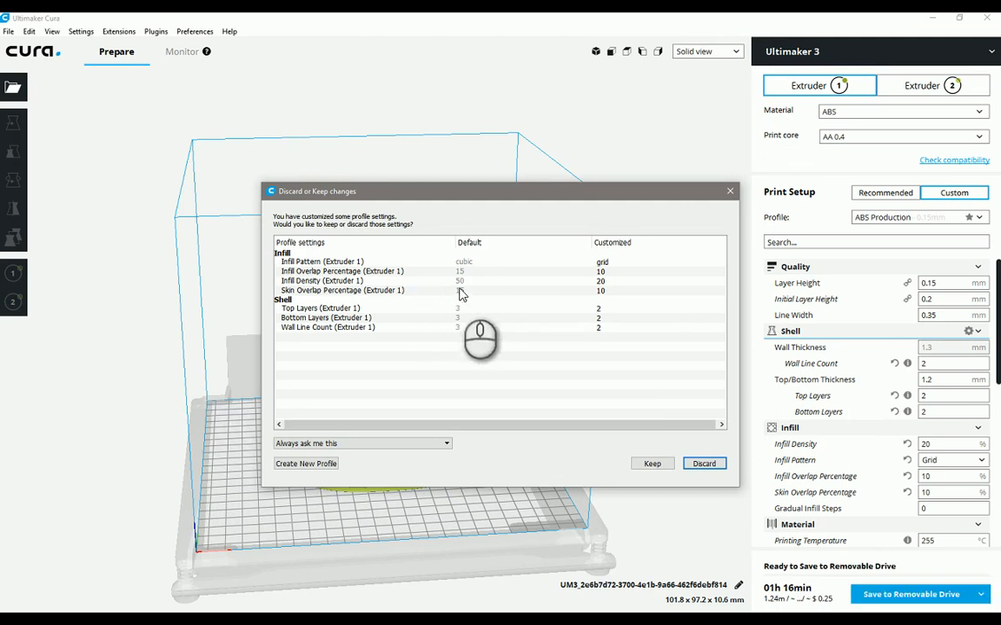
{"action": "left_click", "coordinate": [704, 465]}
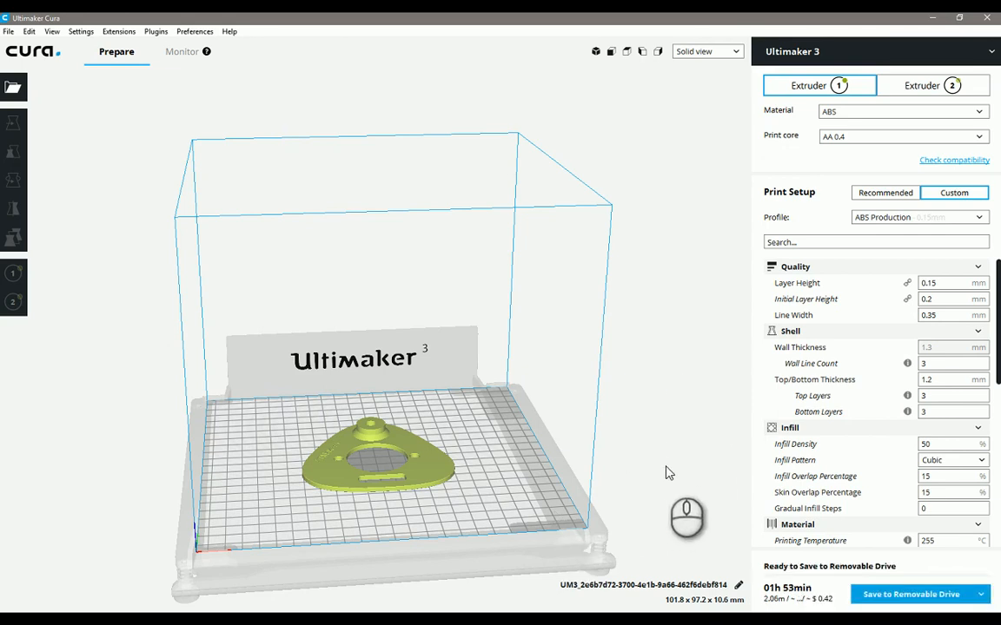
Inspect the sliced mount in Layer view down to layer 19, then close Cura and return to Fusion 360
{"action": "left_click", "coordinate": [706, 51]}
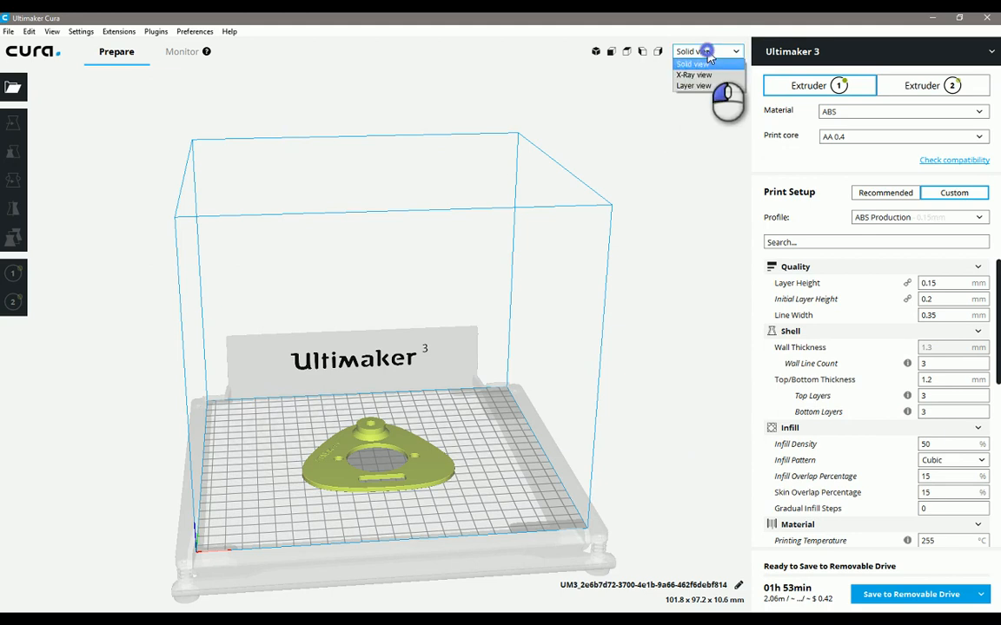
{"action": "left_click", "coordinate": [708, 86]}
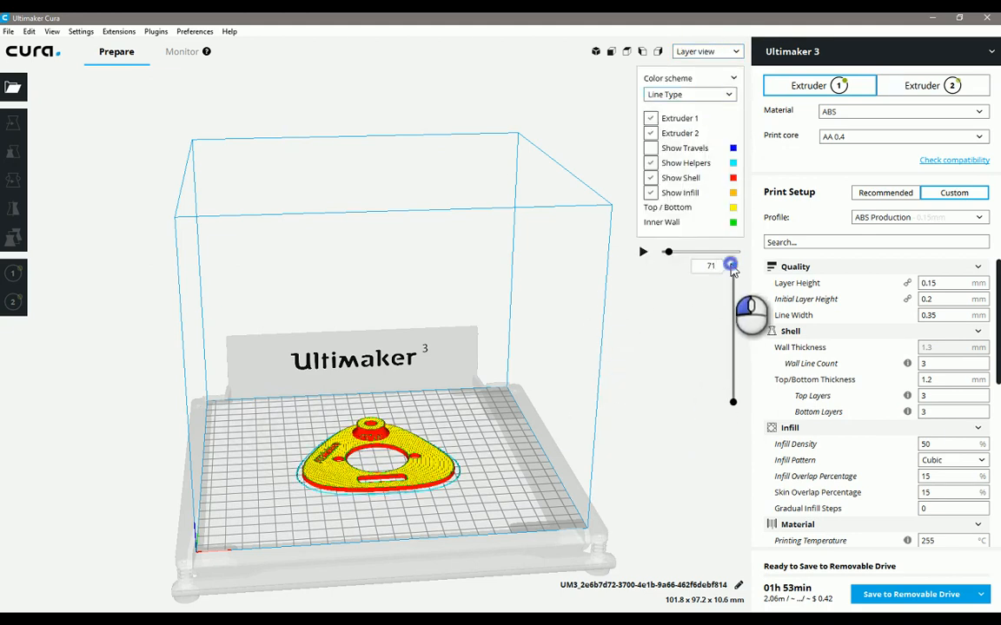
{"action": "left_click_drag", "start_coordinate": [732, 265], "coordinate": [720, 369]}
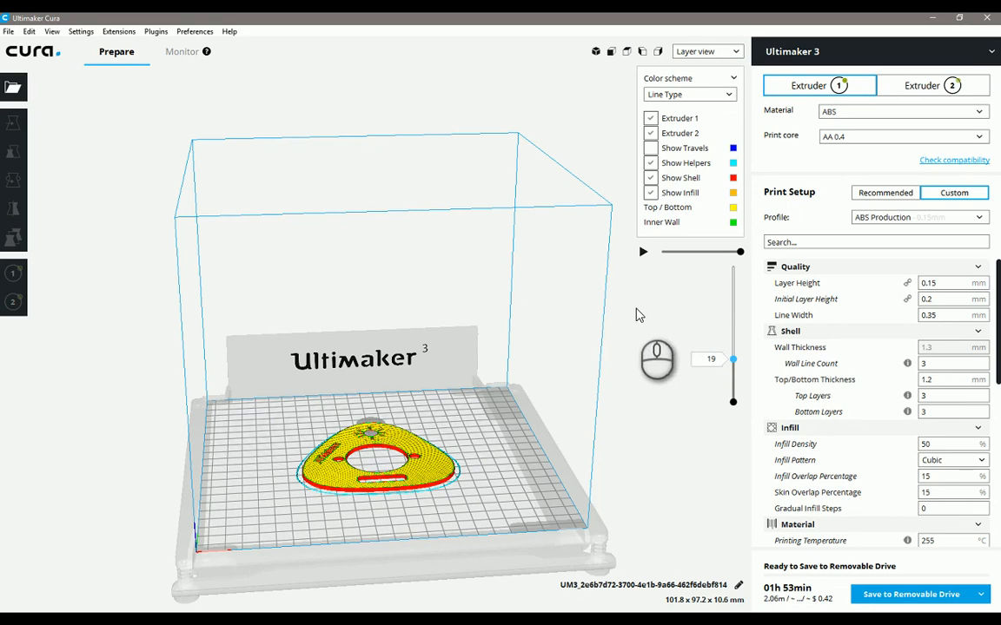
{"action": "left_click", "coordinate": [426, 480]}
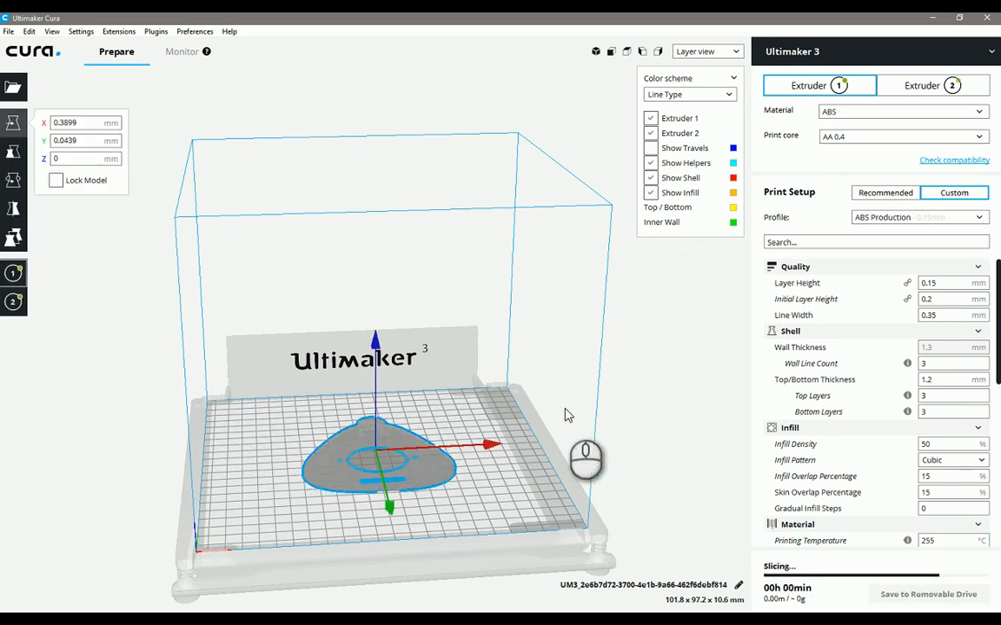
{"action": "left_click", "coordinate": [988, 19]}
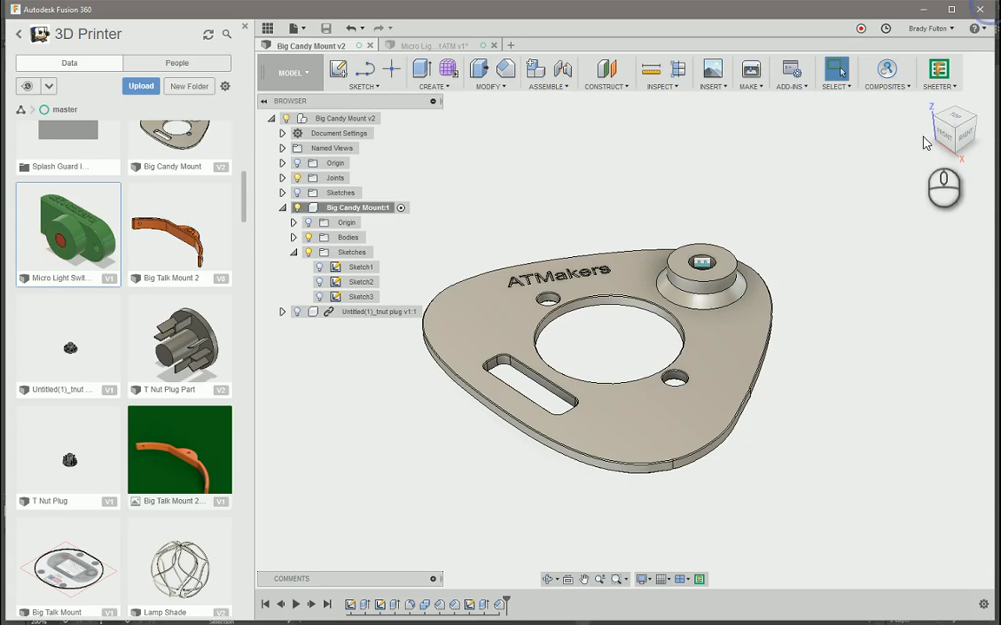
Edit the plate's base extrusion to a distance of 0.0625 in and check the mount's underside
{"action": "double_click", "coordinate": [366, 605]}
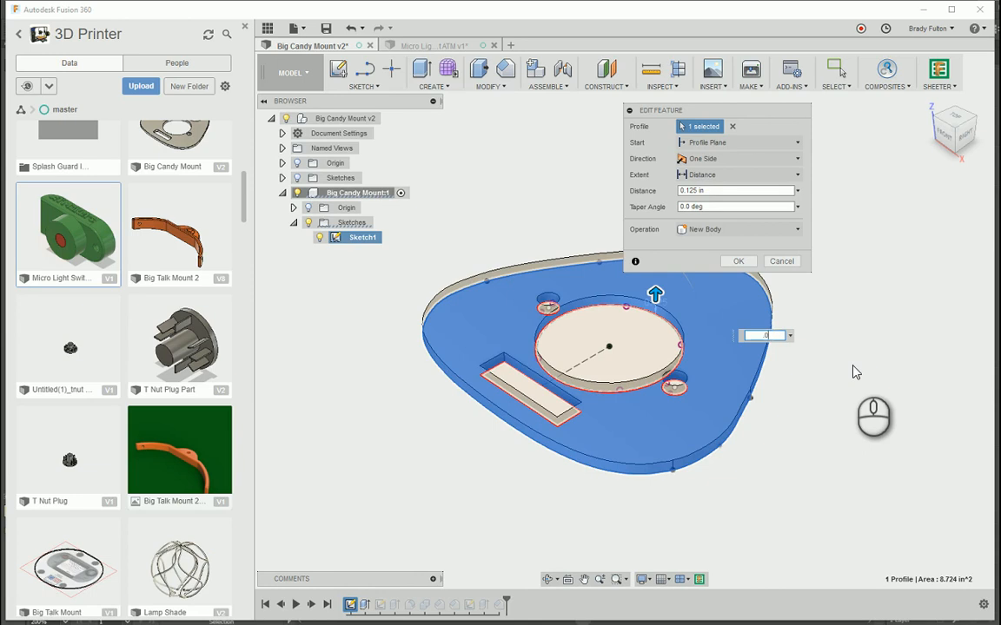
{"action": "type", "text": ".0625"}
{"action": "key", "text": "Return"}
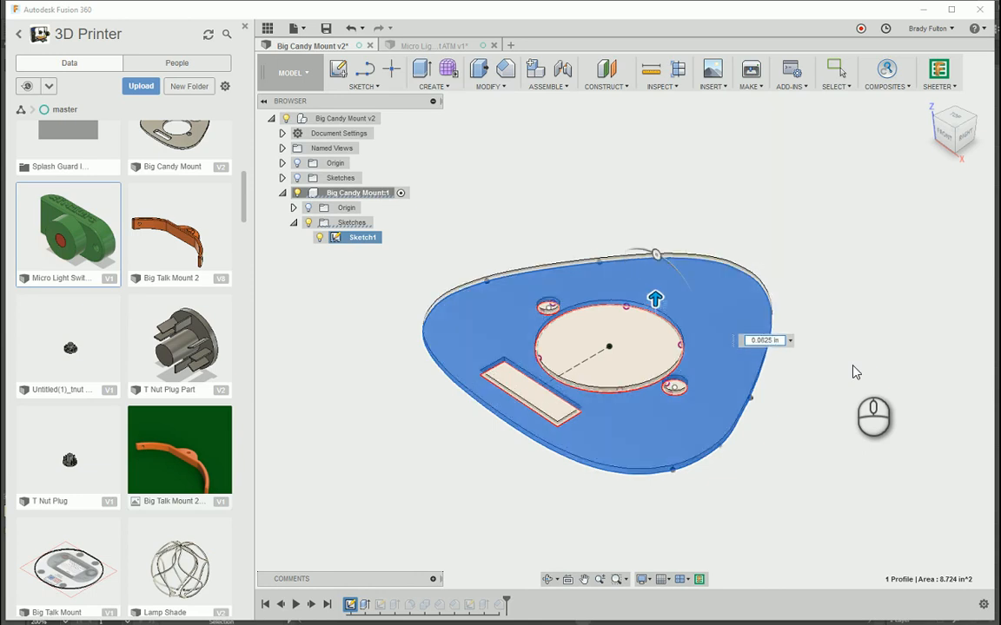
{"action": "middle_click_drag", "start_coordinate": [853, 366], "coordinate": [788, 263], "text": "shift"}
{"action": "scroll", "coordinate": [752, 321], "scroll_direction": "up", "scroll_amount": 4}
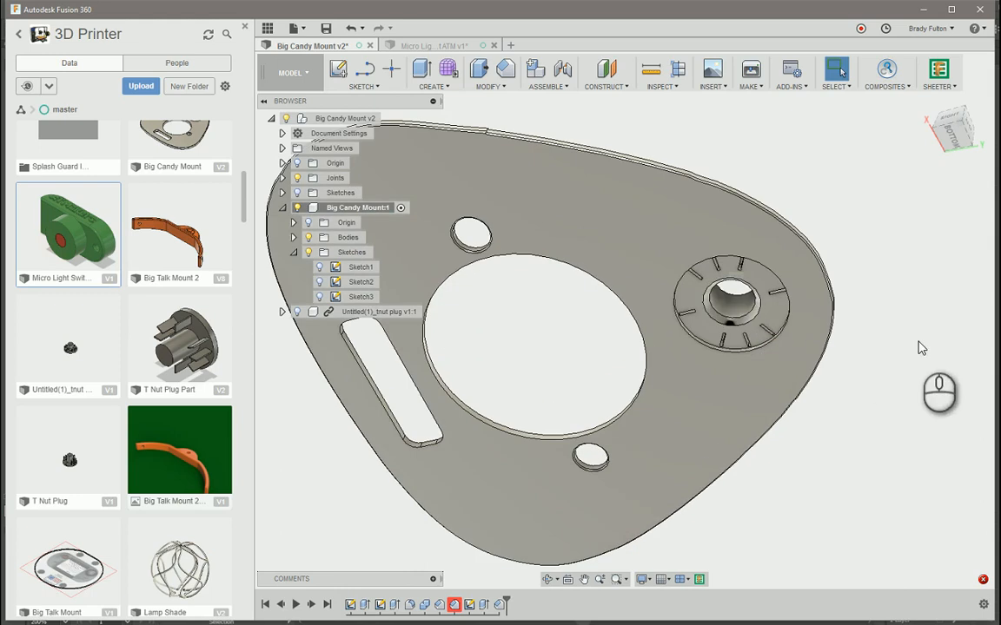
Try reducing the chamfer around the T-nut recess edge to a distance of 0.05 in and 0.025 in
{"action": "middle_click_drag", "start_coordinate": [912, 358], "coordinate": [834, 476], "text": "shift"}
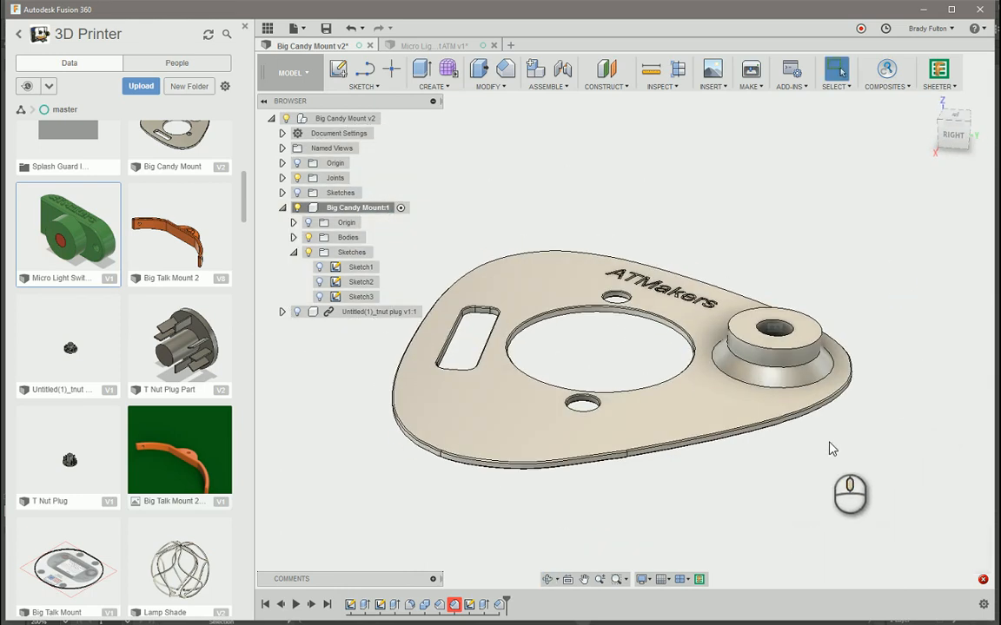
{"action": "double_click", "coordinate": [456, 606]}
{"action": "scroll", "coordinate": [677, 503], "scroll_direction": "down", "scroll_amount": 2}
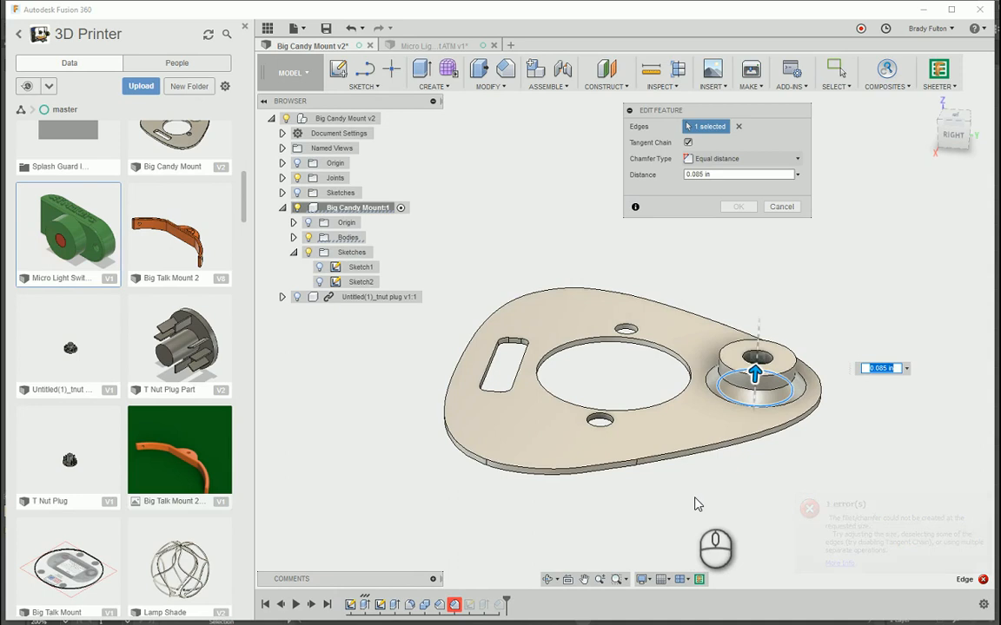
{"action": "middle_click_drag", "start_coordinate": [714, 505], "coordinate": [719, 419], "text": "shift"}
{"action": "scroll", "coordinate": [793, 441], "scroll_direction": "up", "scroll_amount": 3}
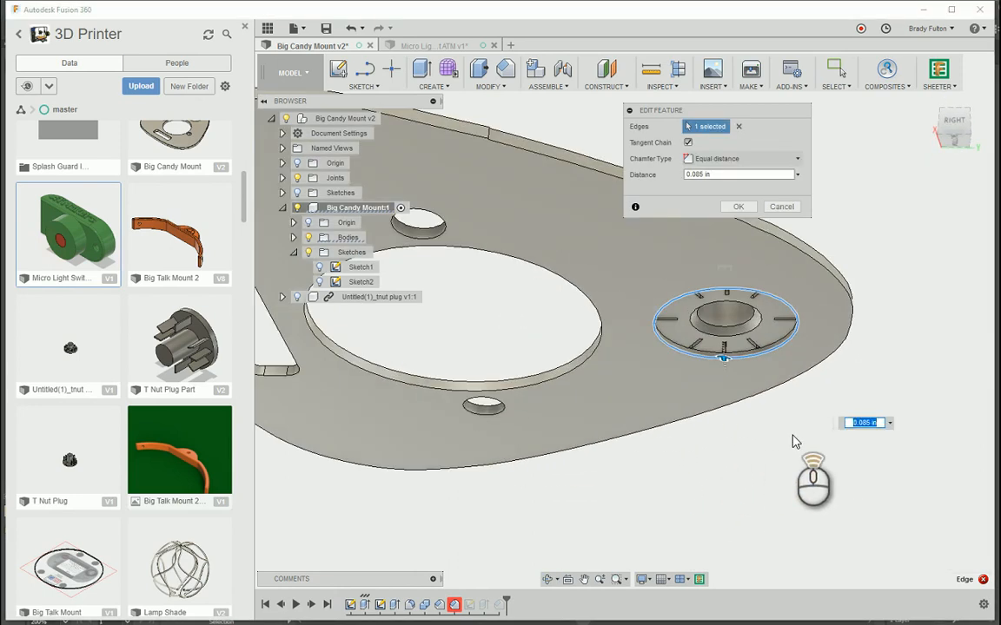
{"action": "scroll", "coordinate": [793, 442], "scroll_direction": "up", "scroll_amount": 2}
{"action": "type", "text": ".05"}
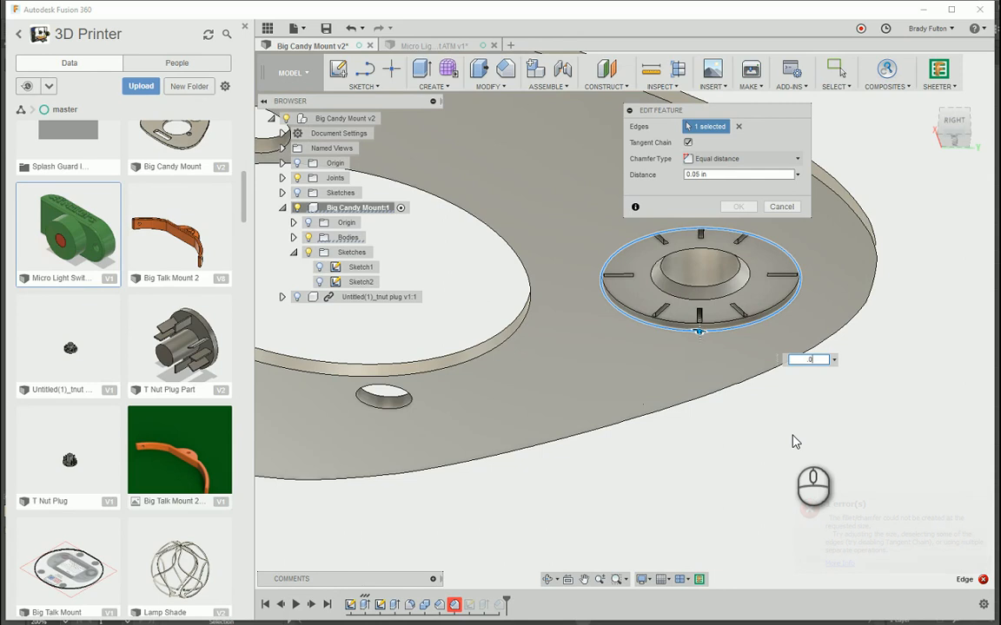
{"action": "key", "text": "BackSpace"}
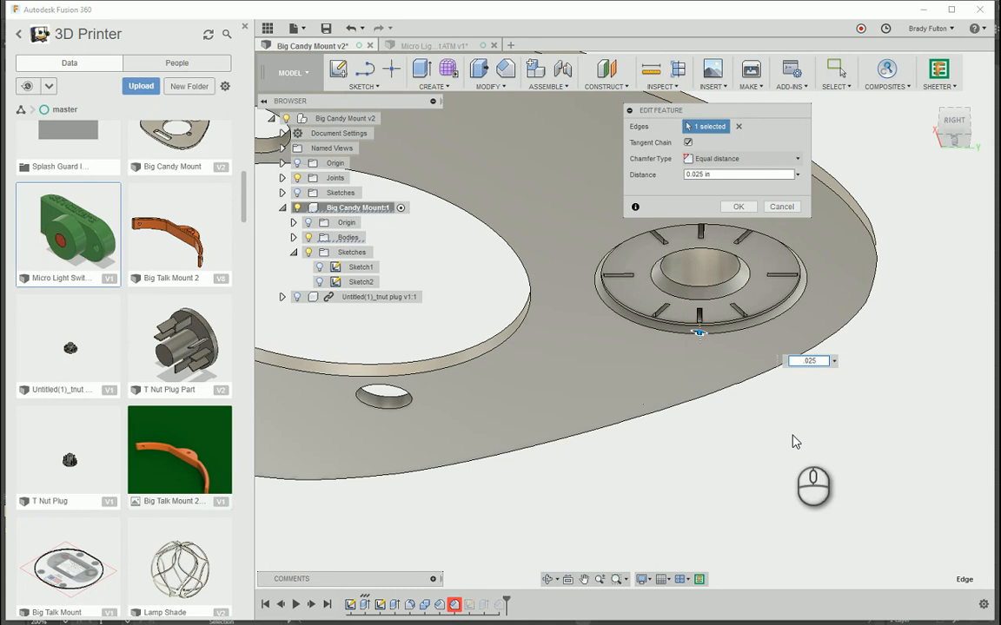
{"action": "key", "text": "Return"}
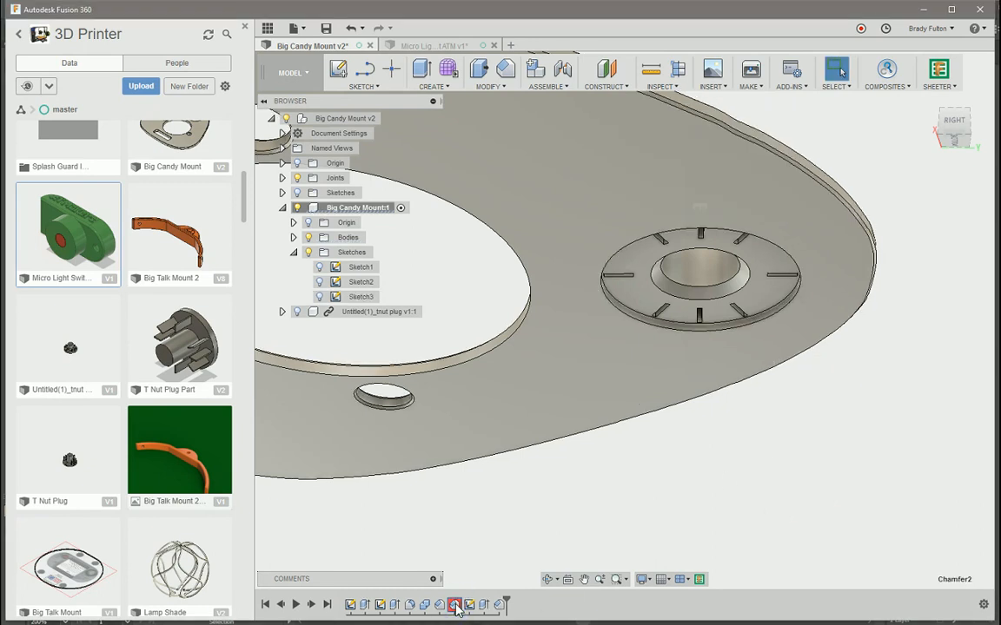
Delete the failing chamfer at the T-nut recess from the design history and check the mount's upper face
{"action": "middle_click_drag", "start_coordinate": [608, 542], "coordinate": [669, 483], "text": "shift"}
{"action": "scroll", "coordinate": [504, 382], "scroll_direction": "up", "scroll_amount": 5}
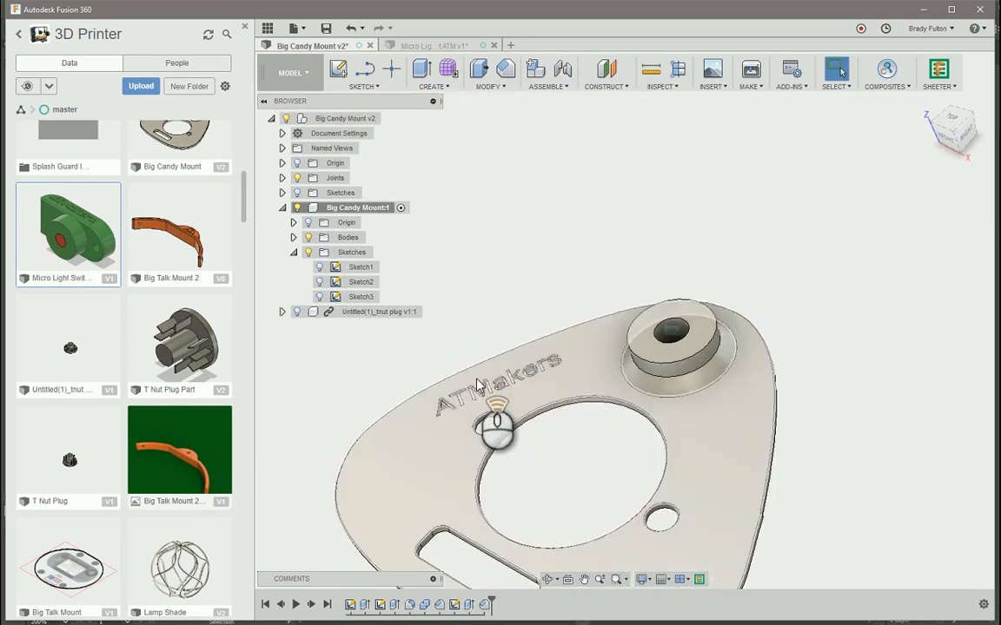
{"action": "scroll", "coordinate": [531, 372], "scroll_direction": "down", "scroll_amount": 5}
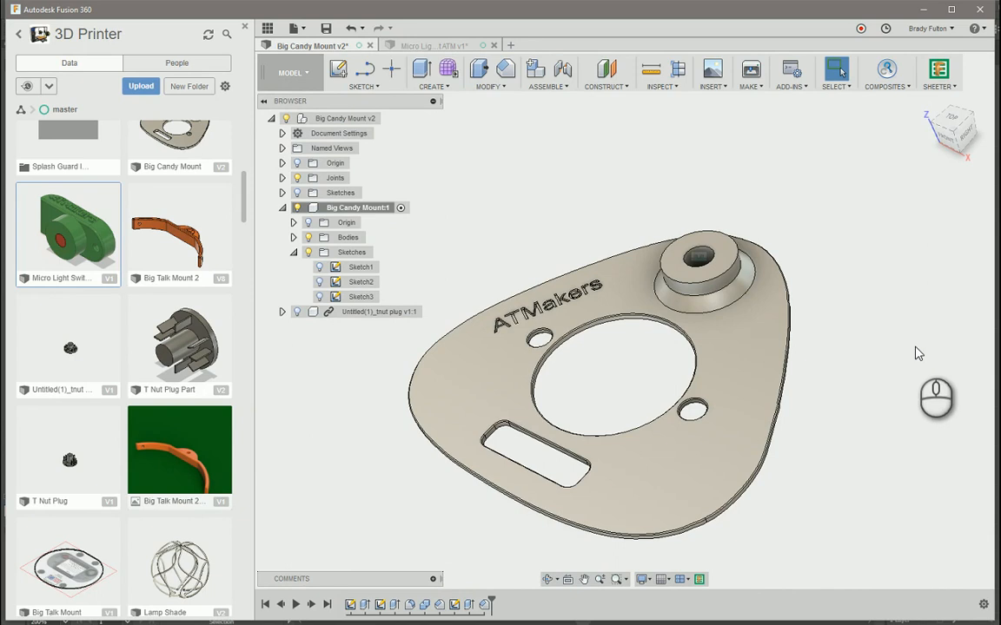
Save the mount design with the version description "thinner"
{"action": "key", "text": "ctrl+s"}
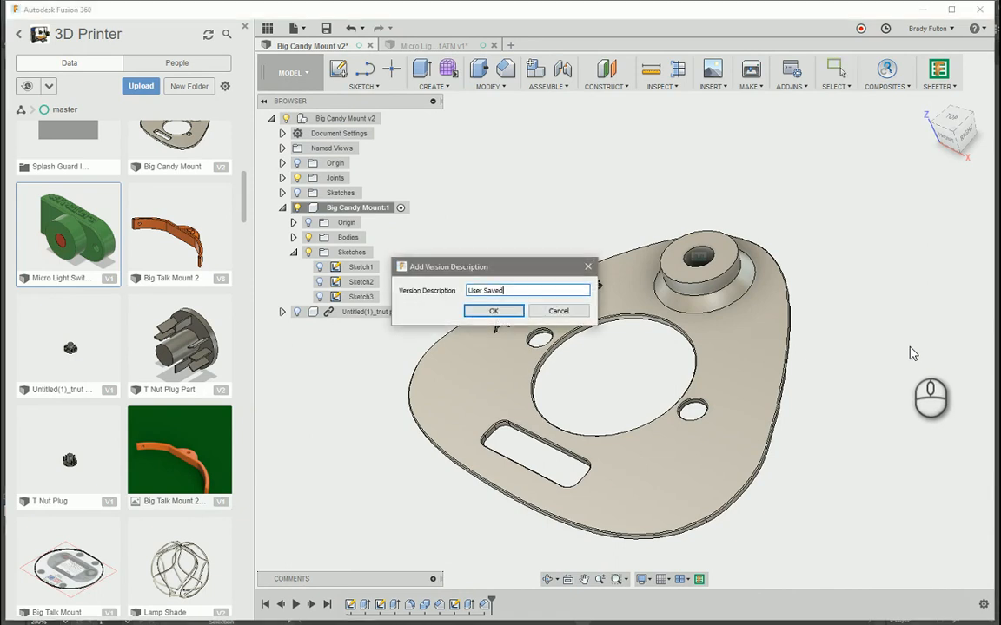
{"action": "double_click", "coordinate": [515, 292]}
{"action": "triple_click", "coordinate": [515, 292]}
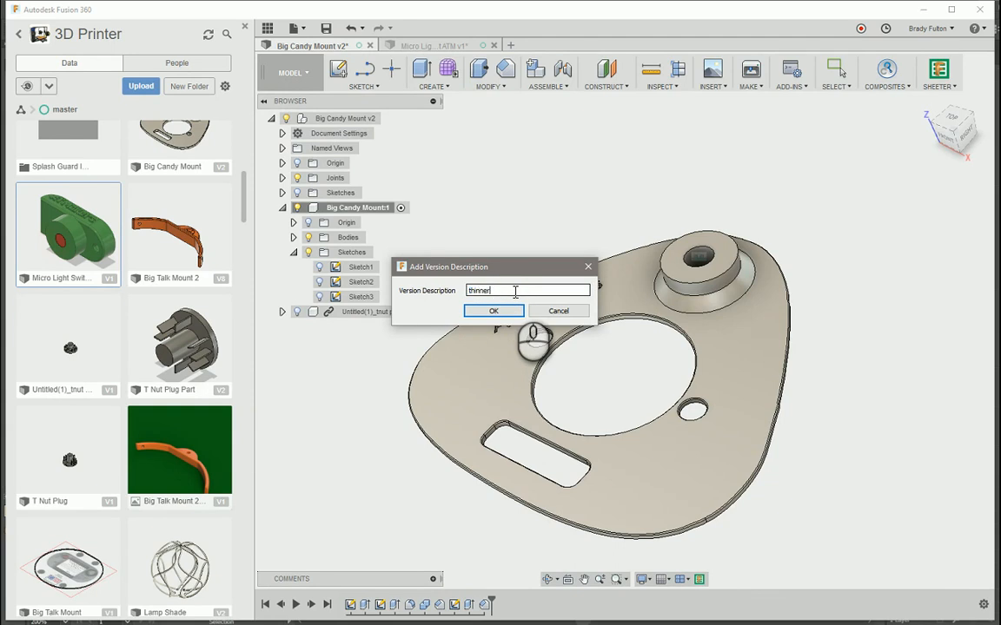
{"action": "key", "text": "Return"}
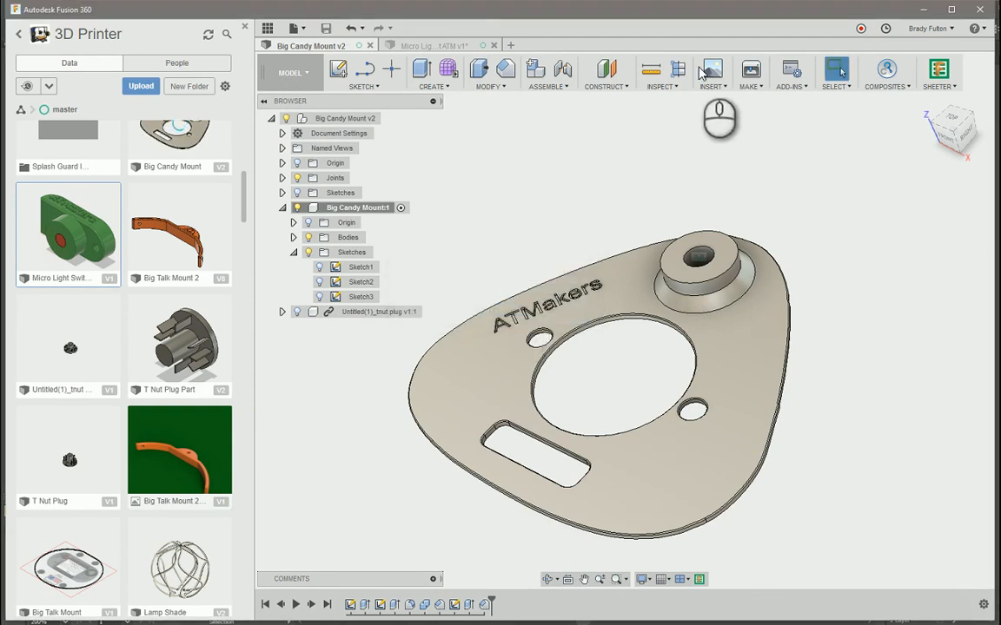
{"action": "left_click", "coordinate": [750, 69]}
{"action": "scroll", "coordinate": [838, 347], "scroll_direction": "down", "scroll_amount": 3}
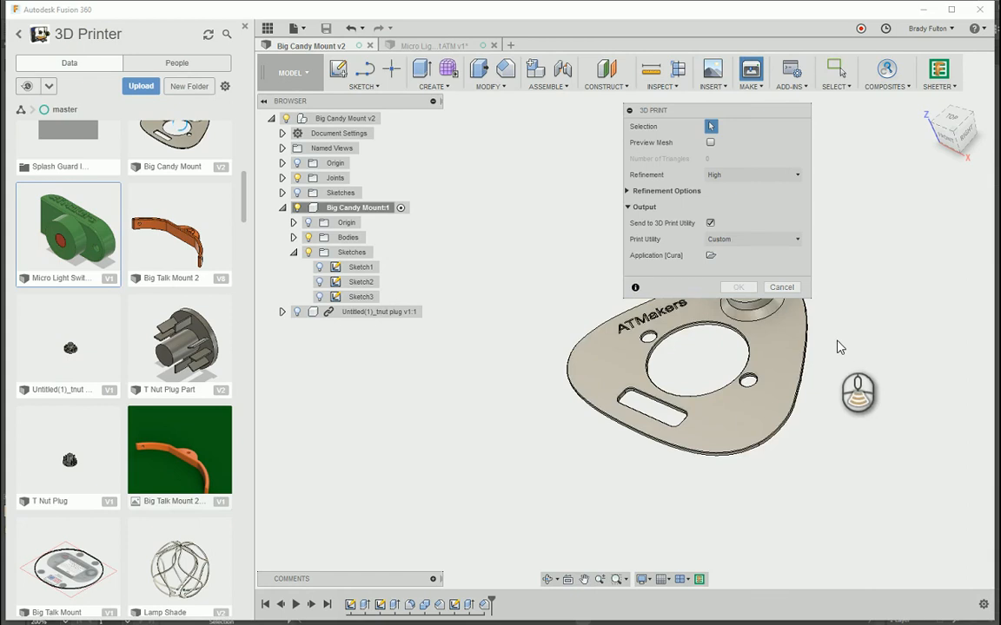
{"action": "key", "text": "Escape"}
{"action": "scroll", "coordinate": [844, 349], "scroll_direction": "down", "scroll_amount": 1}
{"action": "key", "text": "Escape"}
{"action": "scroll", "coordinate": [844, 349], "scroll_direction": "down", "scroll_amount": 1}
Send the thinned mount body to Cura through 3D Print with High refinement and the Custom print utility
{"action": "middle_click_drag", "start_coordinate": [850, 350], "coordinate": [812, 337], "text": "shift"}
{"action": "scroll", "coordinate": [811, 336], "scroll_direction": "up", "scroll_amount": 6}
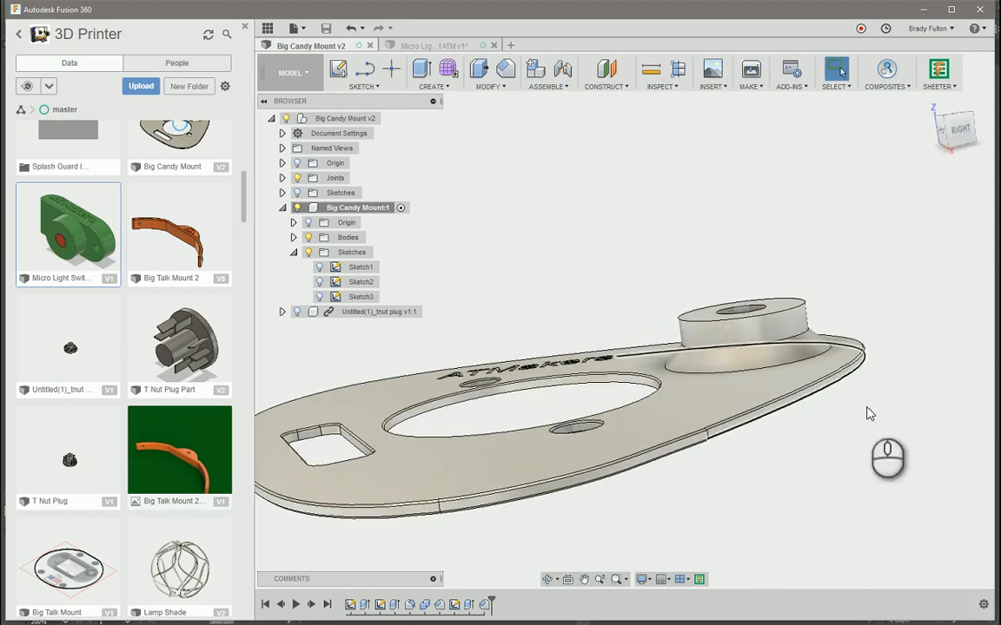
{"action": "middle_click_drag", "start_coordinate": [869, 413], "coordinate": [872, 461], "text": "shift"}
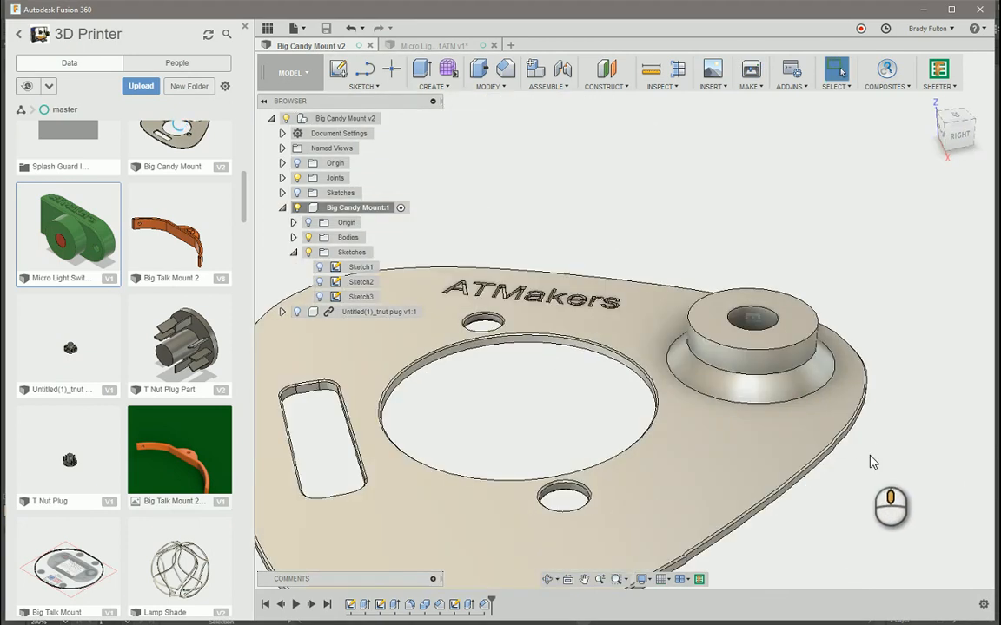
{"action": "scroll", "coordinate": [728, 404], "scroll_direction": "down", "scroll_amount": 3}
{"action": "scroll", "coordinate": [636, 423], "scroll_direction": "up", "scroll_amount": 2}
{"action": "left_click", "coordinate": [754, 69]}
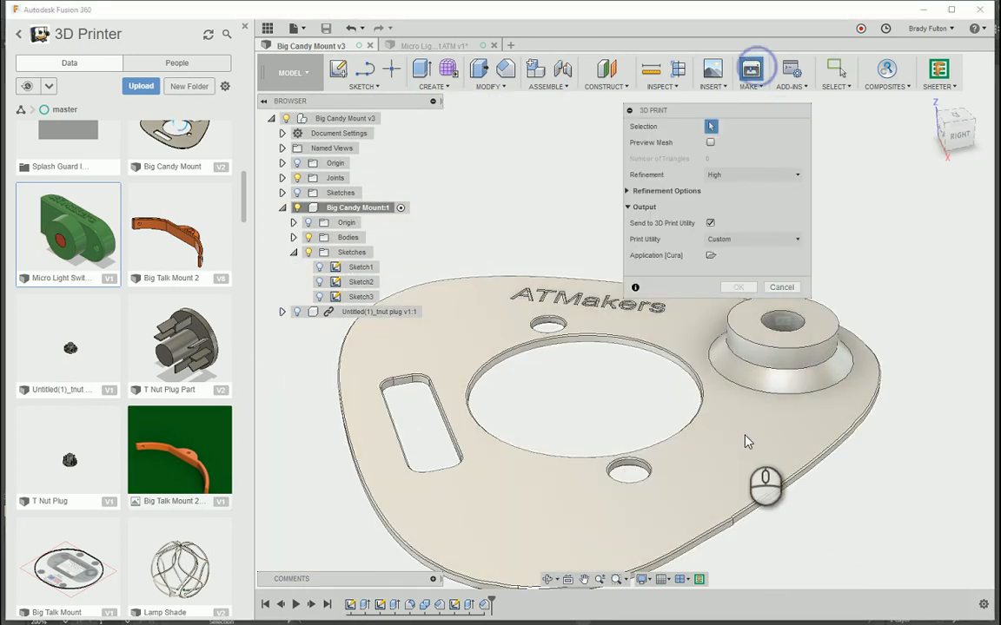
{"action": "left_click", "coordinate": [744, 441]}
{"action": "left_click", "coordinate": [738, 287]}
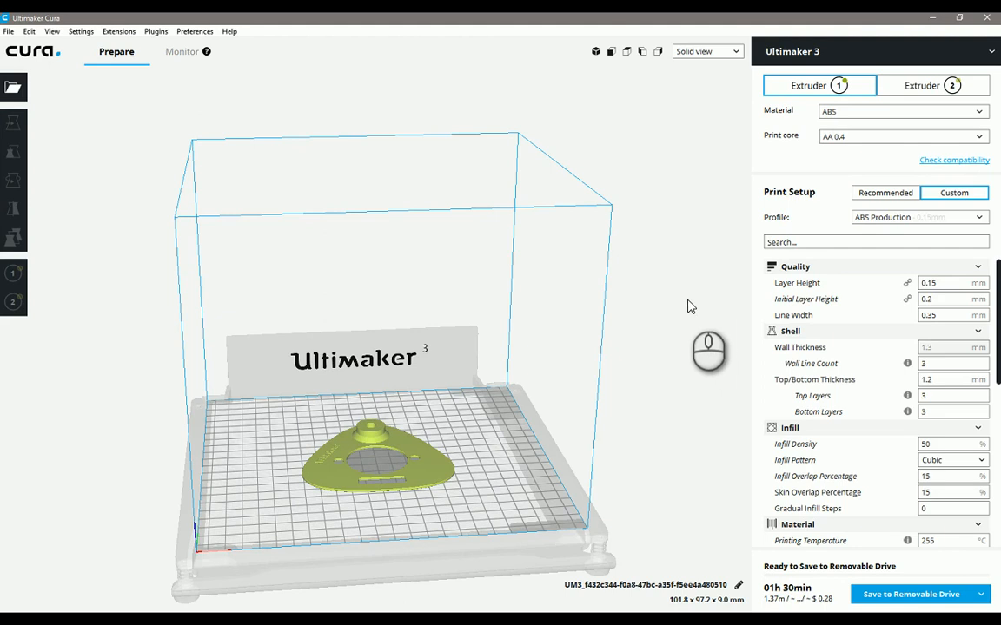
Review the infill, material and adhesion settings in Cura and set the Skirt Line Count to 1
{"action": "double_click", "coordinate": [930, 445]}
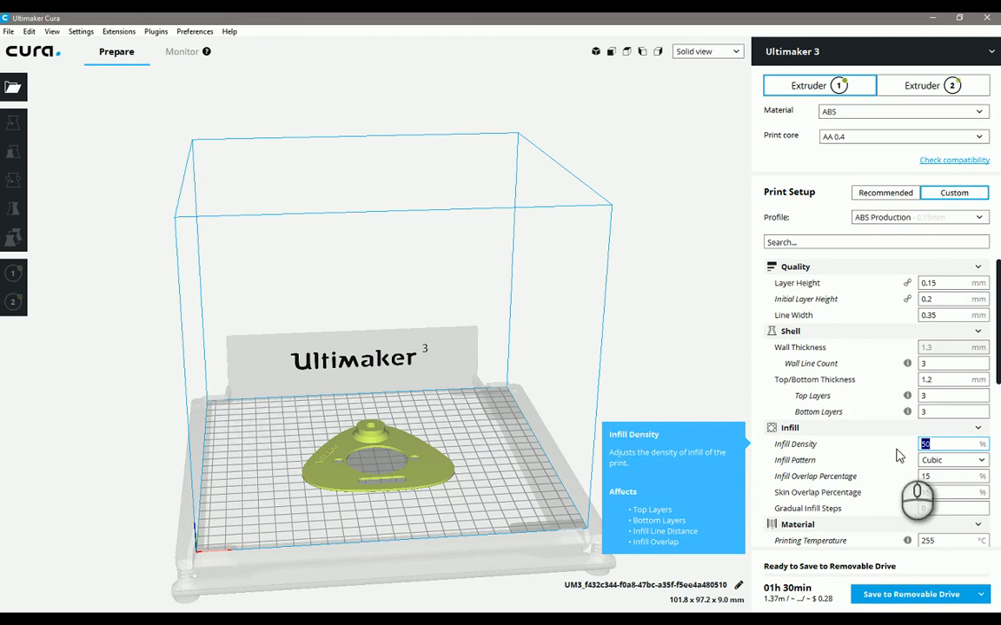
{"action": "scroll", "coordinate": [900, 457], "scroll_direction": "down", "scroll_amount": 5}
{"action": "scroll", "coordinate": [900, 457], "scroll_direction": "down", "scroll_amount": 15}
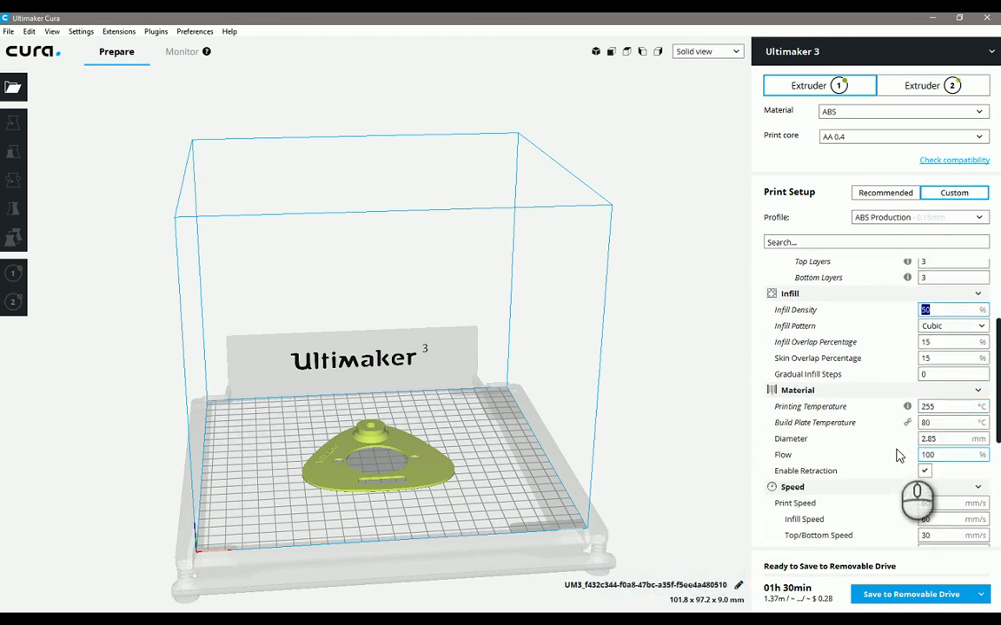
{"action": "scroll", "coordinate": [900, 457], "scroll_direction": "down", "scroll_amount": 1}
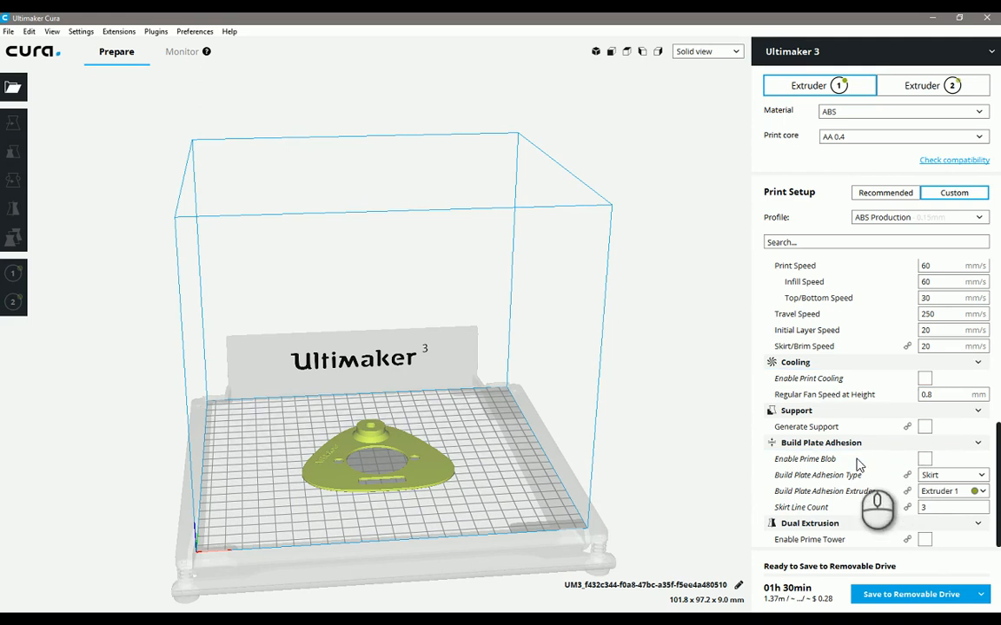
{"action": "left_click", "coordinate": [925, 510]}
{"action": "double_click", "coordinate": [931, 510]}
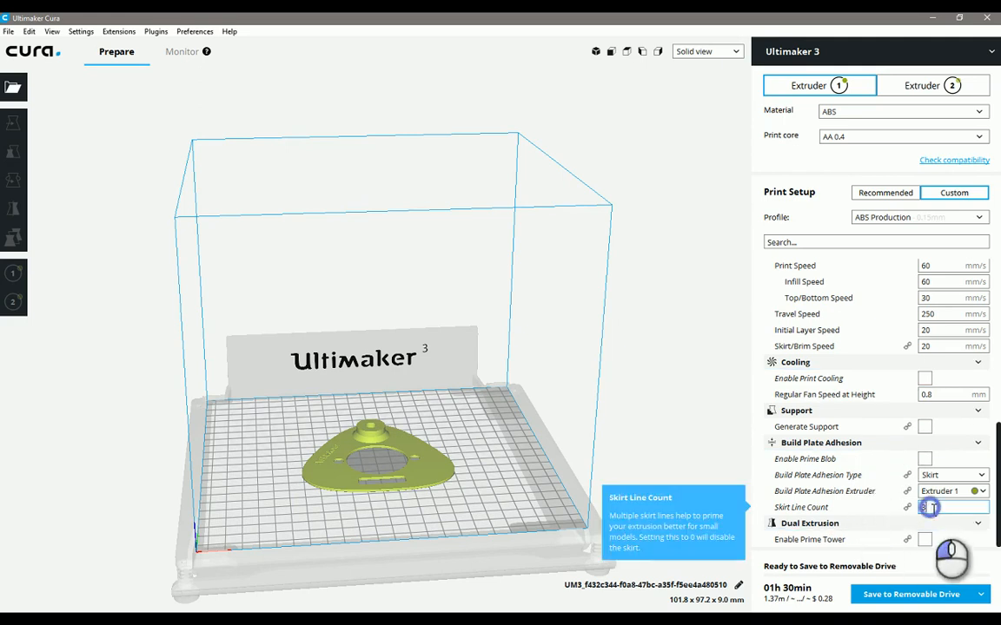
{"action": "type", "text": "1"}
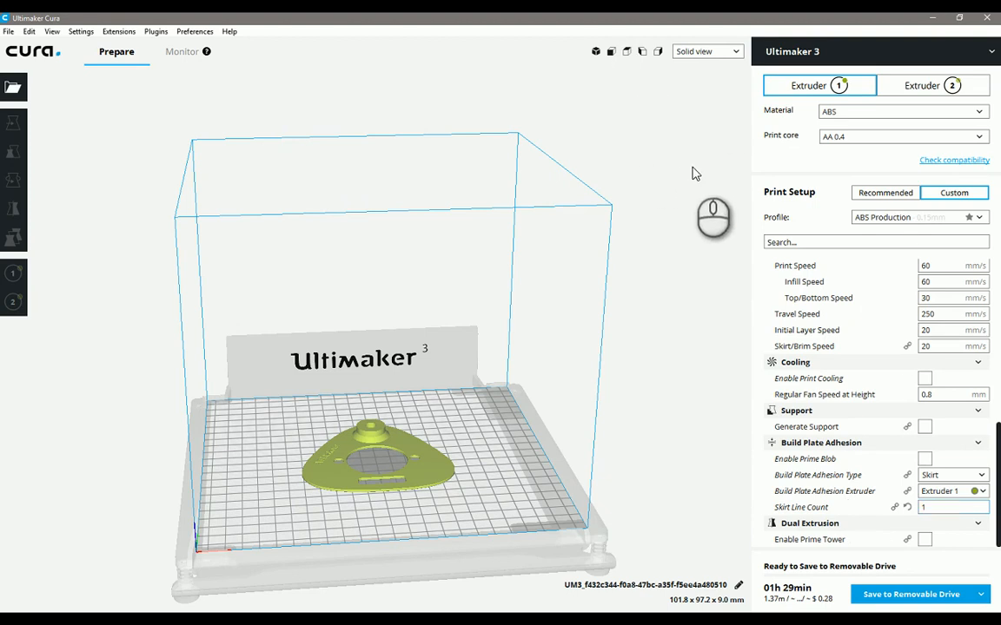
Show the sliced mount in Layer view and inspect its layers
{"action": "left_click", "coordinate": [705, 52]}
{"action": "left_click", "coordinate": [695, 94]}
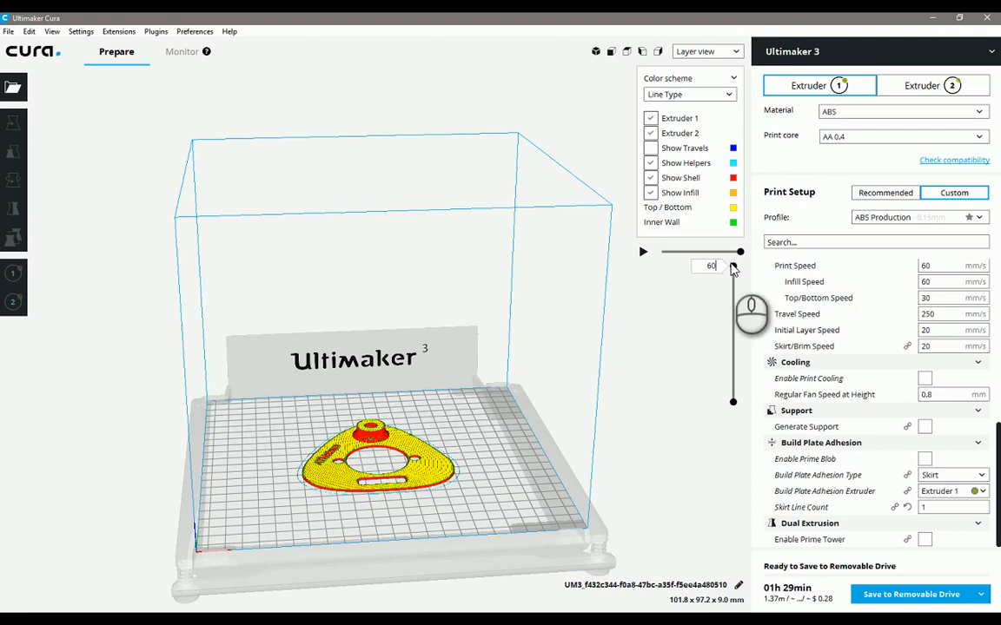
{"action": "mouse_move", "coordinate": [733, 267]}
{"action": "left_mouse_down"}
{"action": "mouse_move", "coordinate": [730, 405]}
{"action": "mouse_move", "coordinate": [732, 266]}
{"action": "left_mouse_up"}
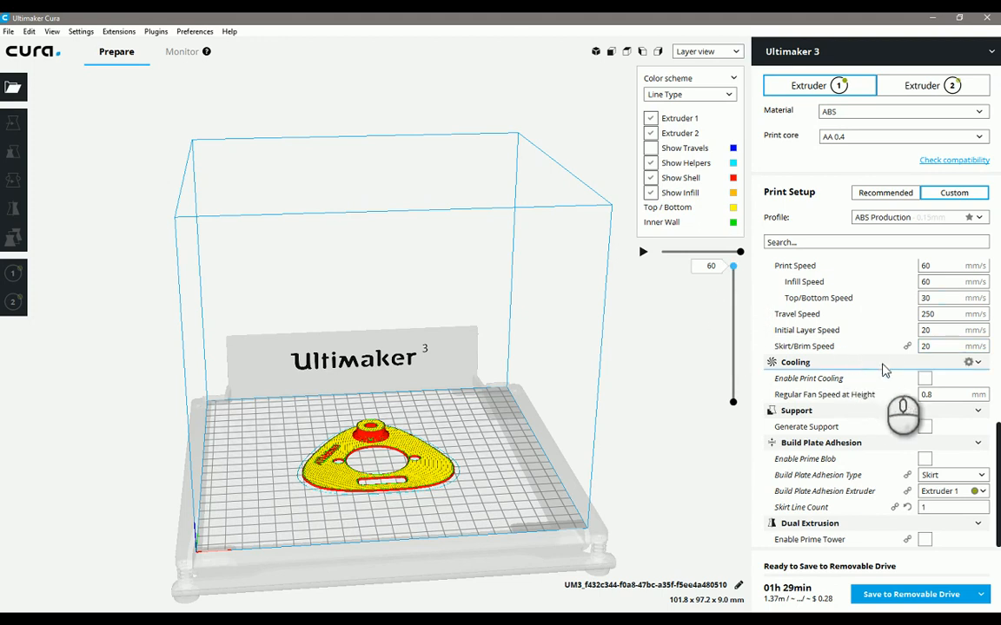
Enable Generate Support and inspect the mount's layers again
{"action": "left_click", "coordinate": [924, 427]}
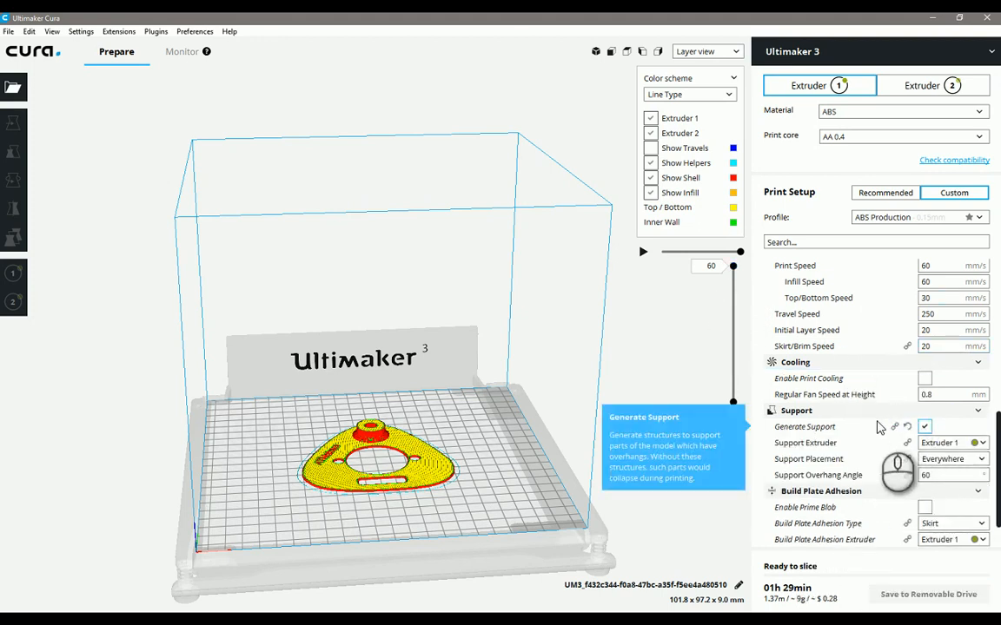
{"action": "mouse_move", "coordinate": [956, 467]}
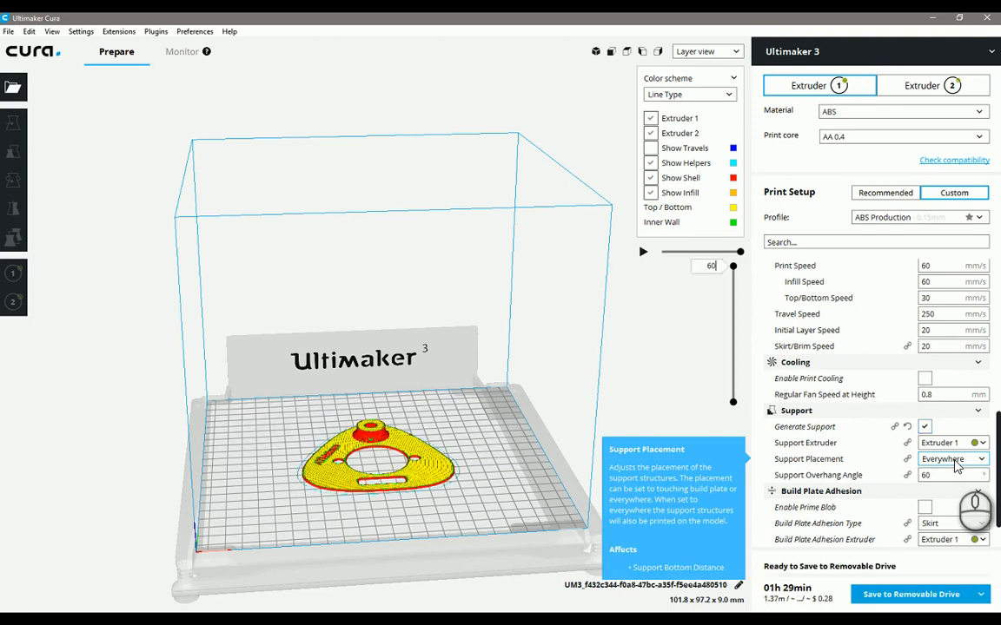
{"action": "mouse_move", "coordinate": [735, 272]}
{"action": "left_mouse_down"}
{"action": "mouse_move", "coordinate": [733, 412]}
{"action": "mouse_move", "coordinate": [739, 265]}
{"action": "left_mouse_up"}
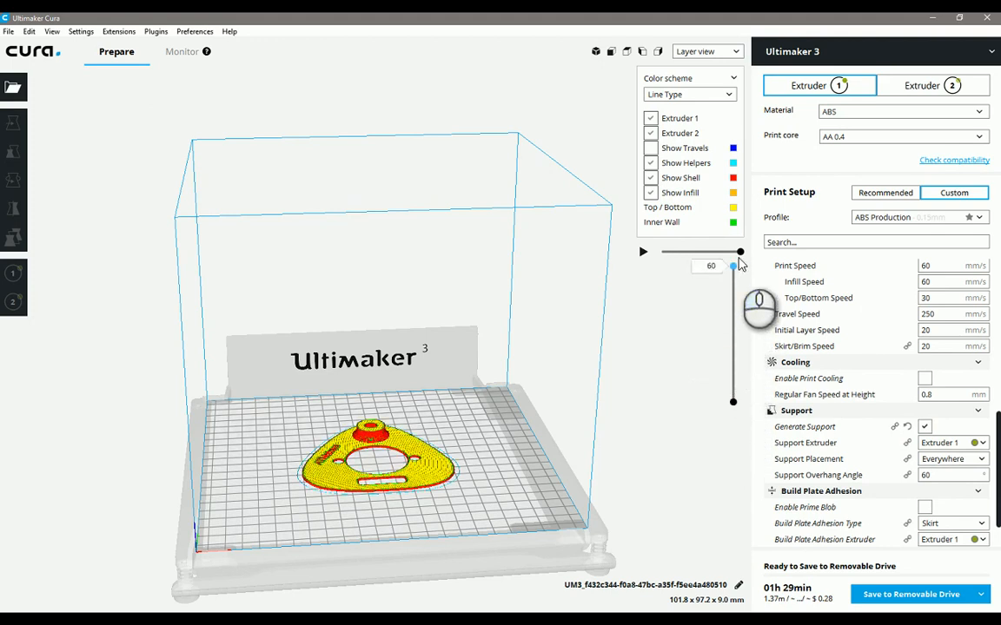
Check the available output destinations and look for the Ultimaker 3 among the networked printers in printer management
{"action": "mouse_move", "coordinate": [862, 523]}
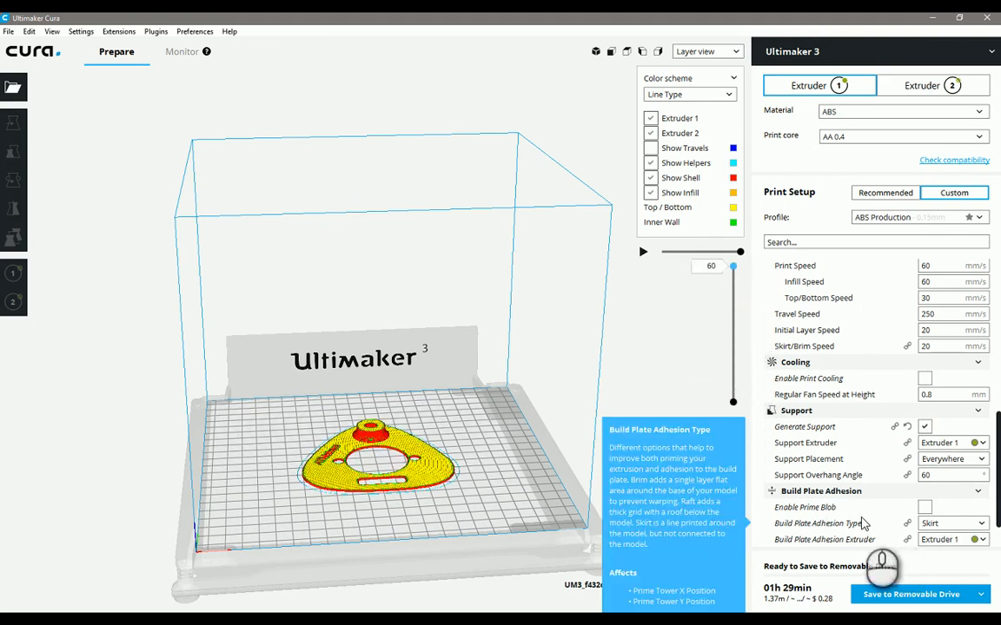
{"action": "left_click", "coordinate": [982, 595]}
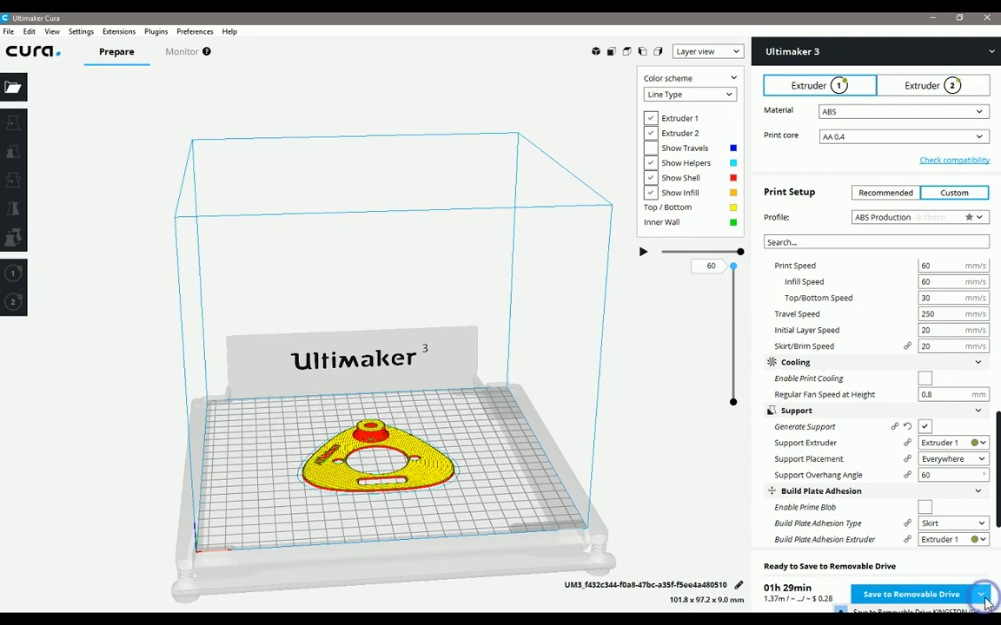
{"action": "left_click", "coordinate": [985, 598]}
{"action": "left_click", "coordinate": [936, 566]}
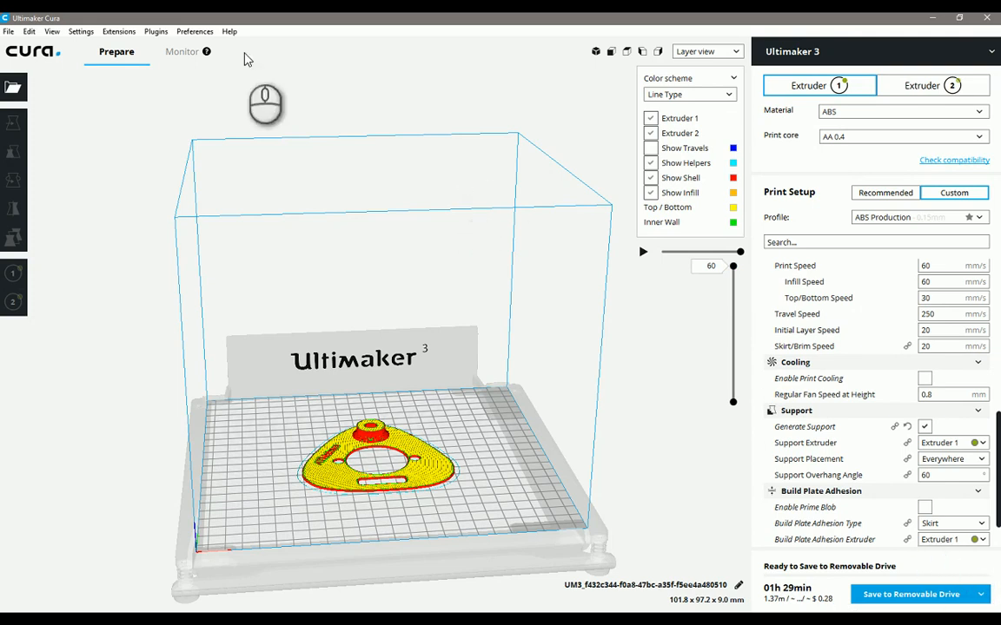
{"action": "left_click", "coordinate": [119, 32]}
{"action": "mouse_move", "coordinate": [81, 33]}
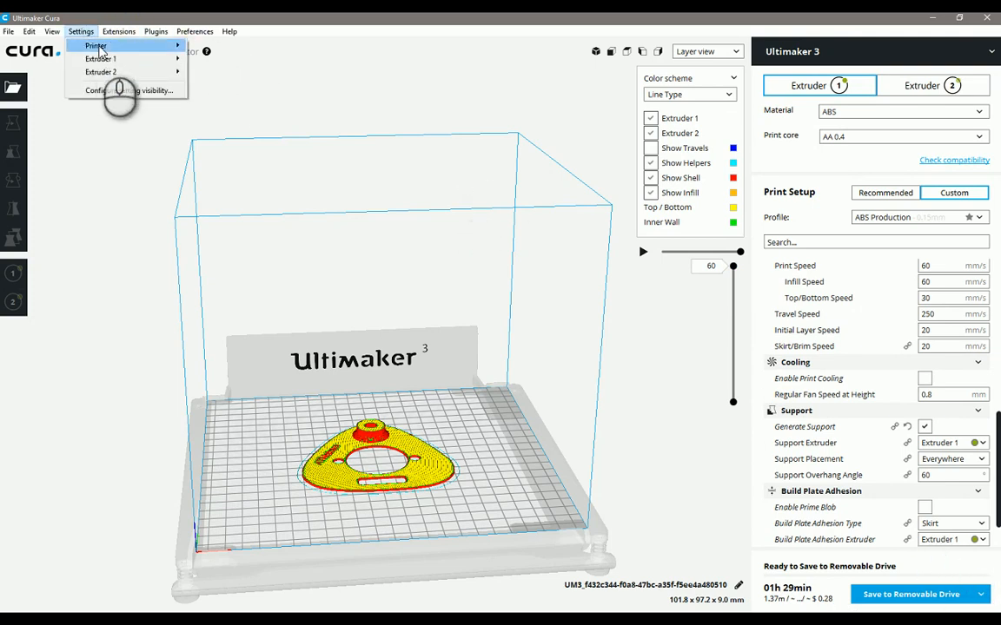
{"action": "mouse_move", "coordinate": [100, 47]}
{"action": "left_click", "coordinate": [228, 101]}
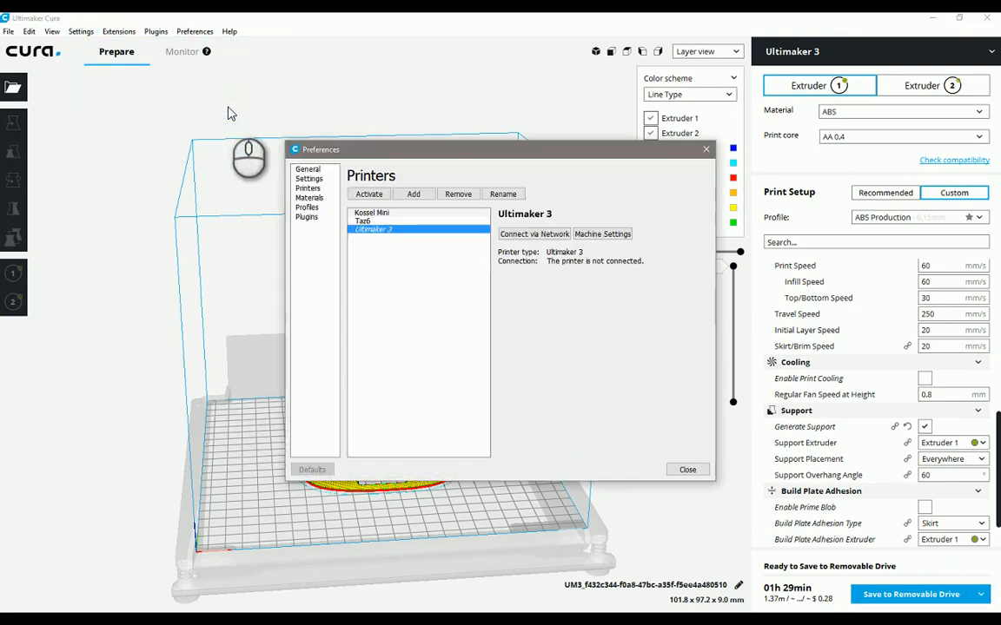
{"action": "left_click", "coordinate": [536, 235]}
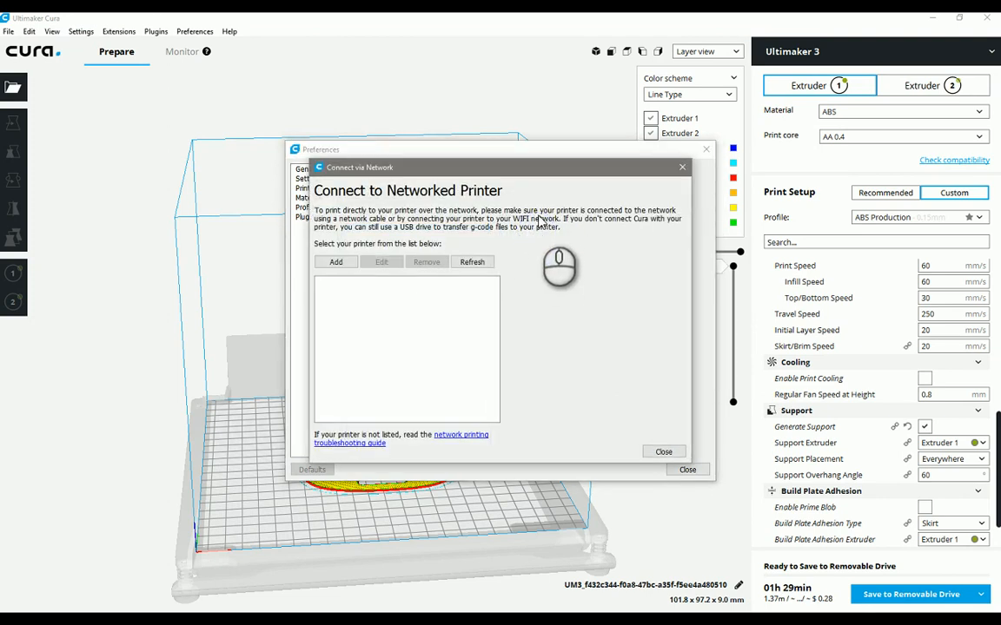
{"action": "left_click", "coordinate": [663, 453]}
{"action": "left_click", "coordinate": [687, 469]}
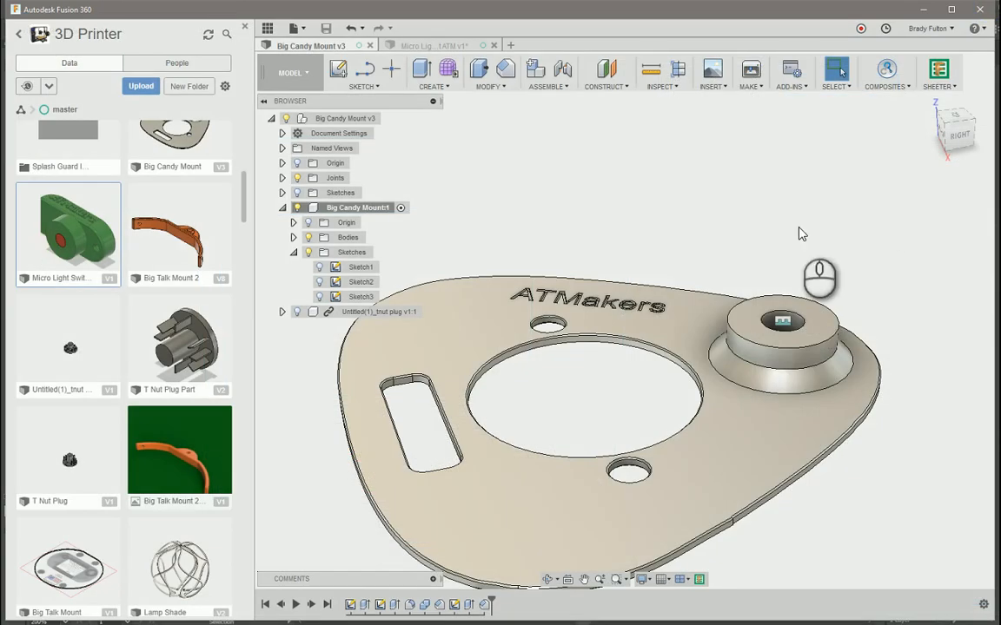
Resend the mount body from Fusion 360 to Cura through 3D Print with the Custom print utility
{"action": "left_click", "coordinate": [751, 68]}
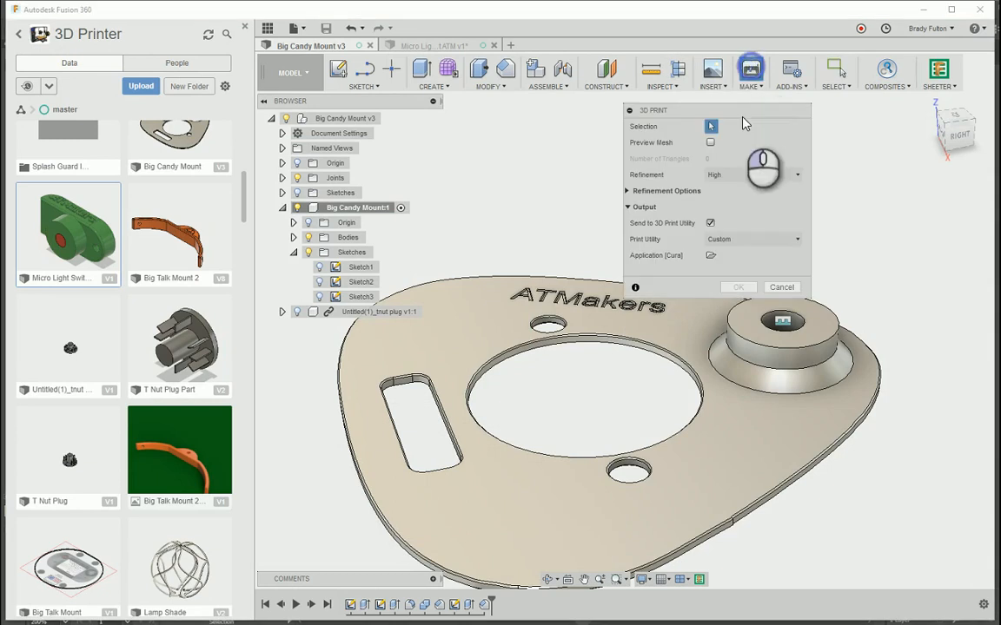
{"action": "left_click", "coordinate": [502, 288]}
{"action": "left_click", "coordinate": [734, 288]}
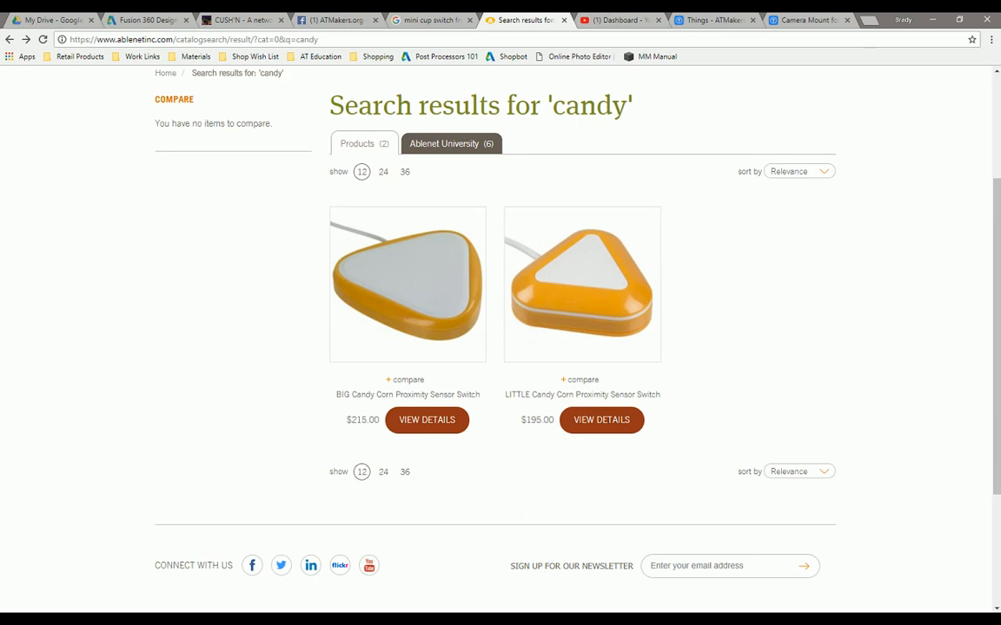
Return to Cura and start printing the mount over the network on the Ultimaker 3
{"action": "key", "text": "alt+Tab"}
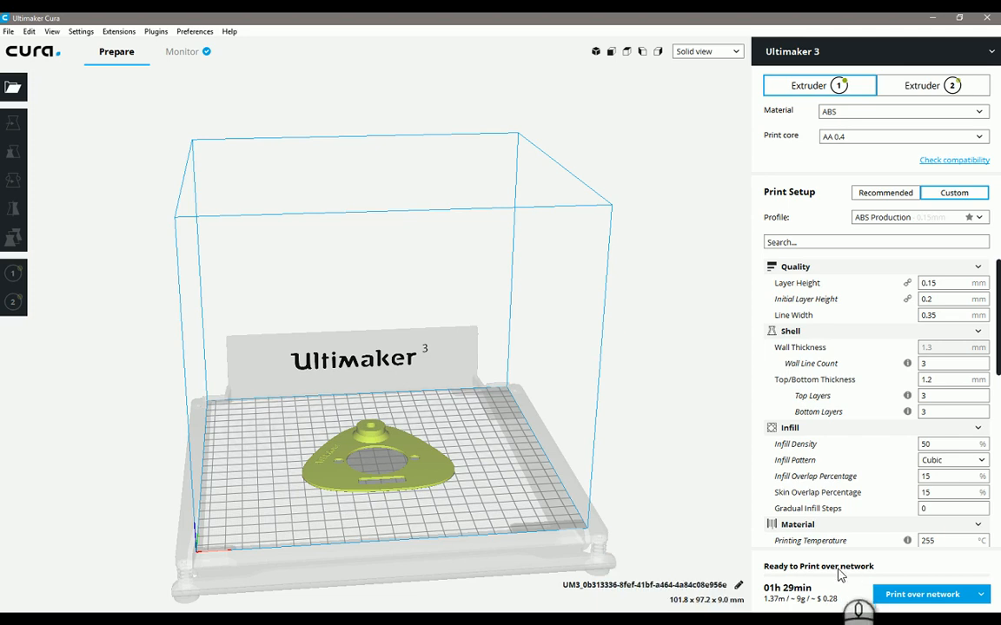
{"action": "left_click", "coordinate": [922, 595]}
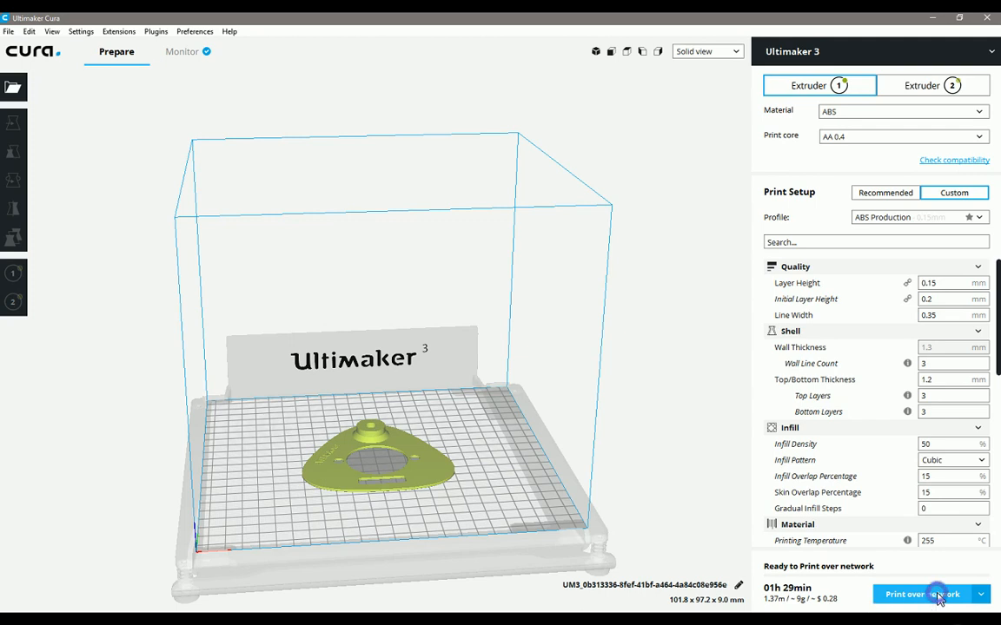